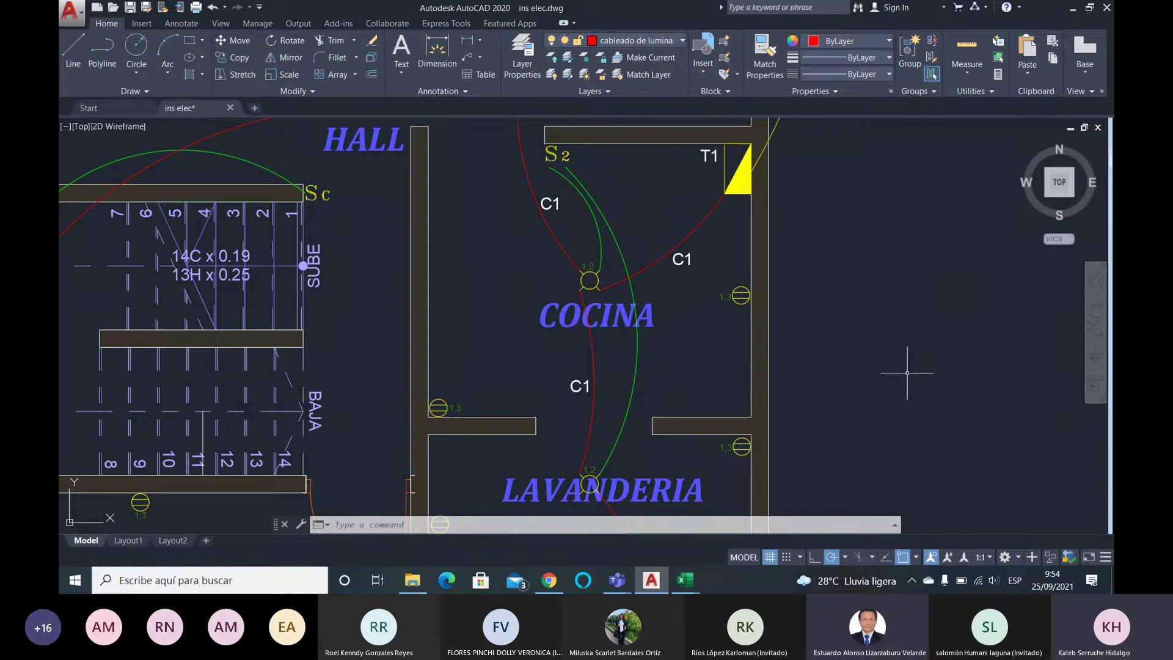
- Switch to the calculo de luxes.xlsx workbook in Excel and maximize its window
left_click(686, 580)
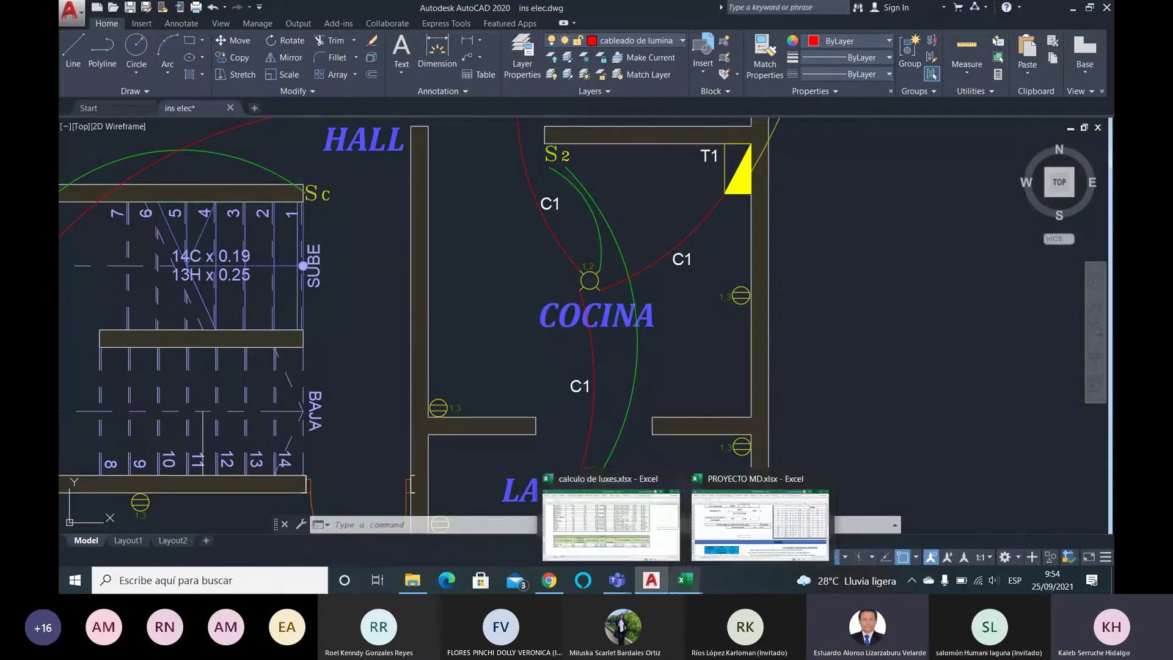
left_click(634, 537)
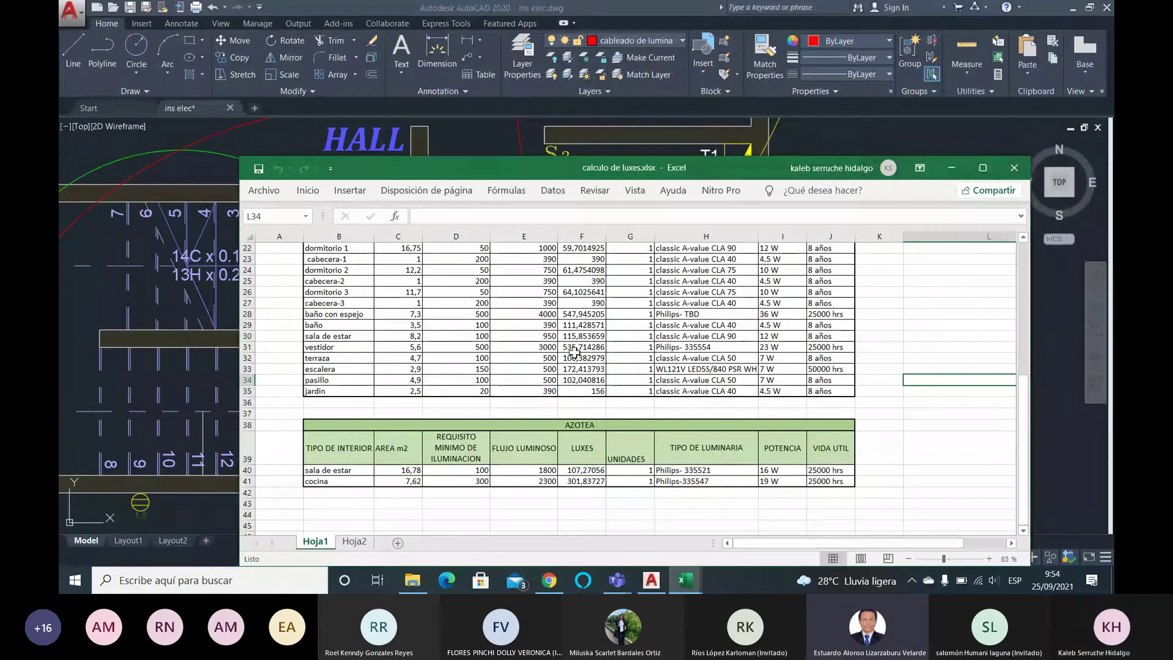
left_click(981, 170)
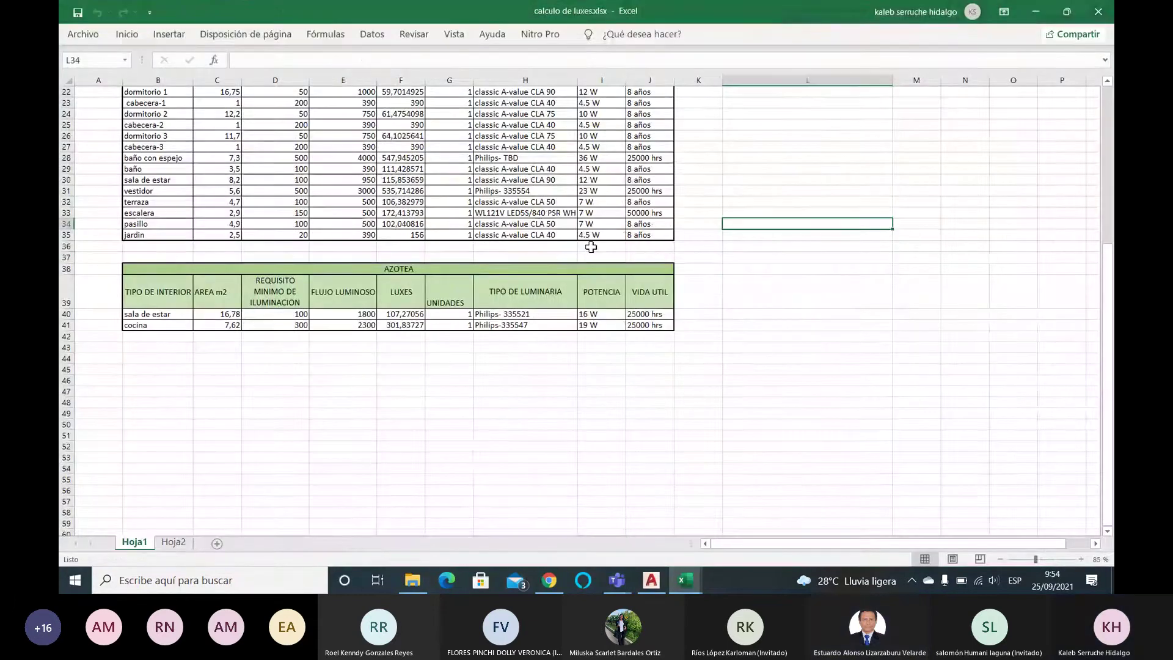
- Examine the lux calculation tables on Hoja1, from the AREA LIBRE and PRIMER PISO tables down to SEGUNDO PISO and AZOTEA
scroll(528, 283, "down", 20)
scroll(527, 283, "up", 10)
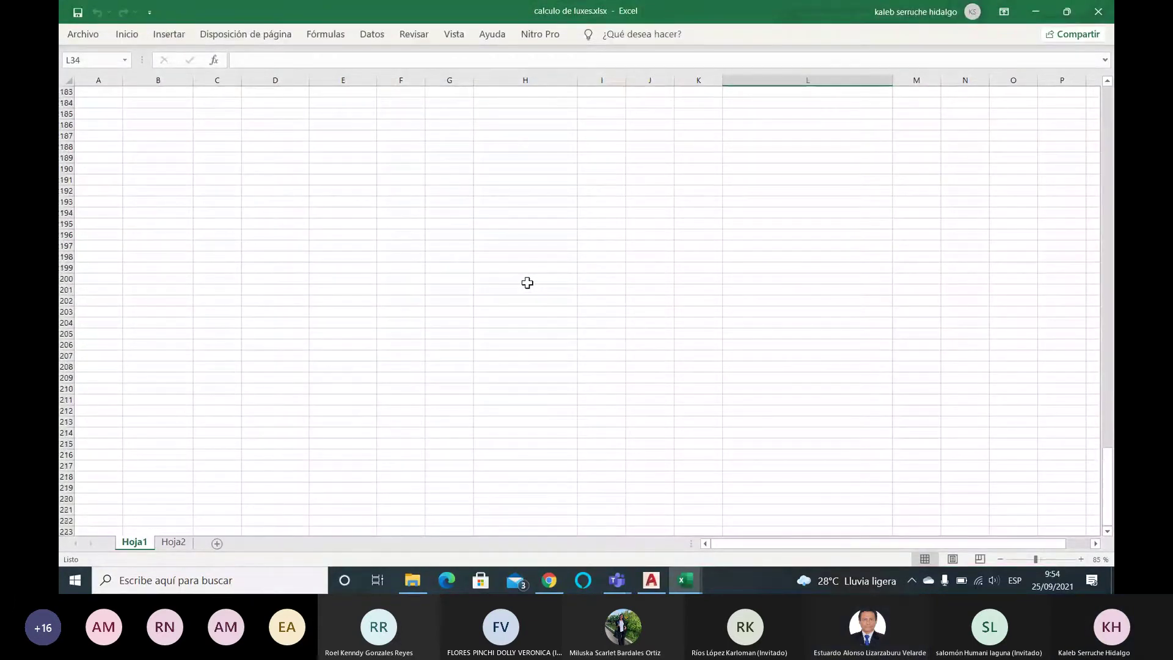
left_click_drag(1108, 475, 1106, 91)
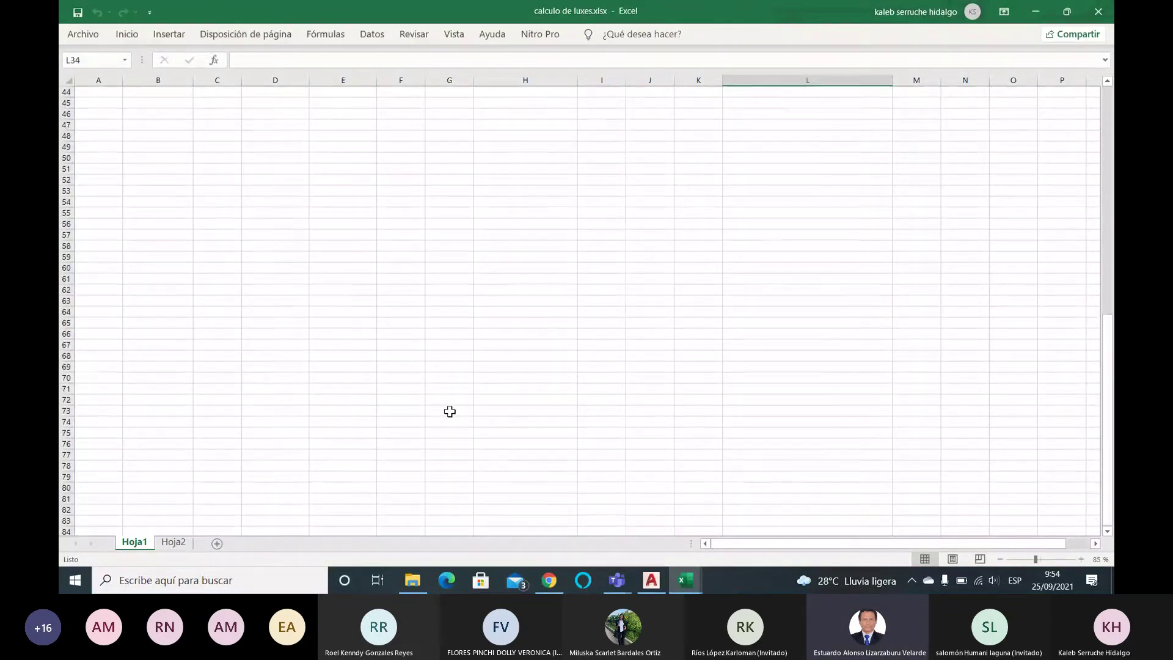
scroll(428, 305, "down", 2, "ctrl")
scroll(336, 265, "down", 1, "ctrl")
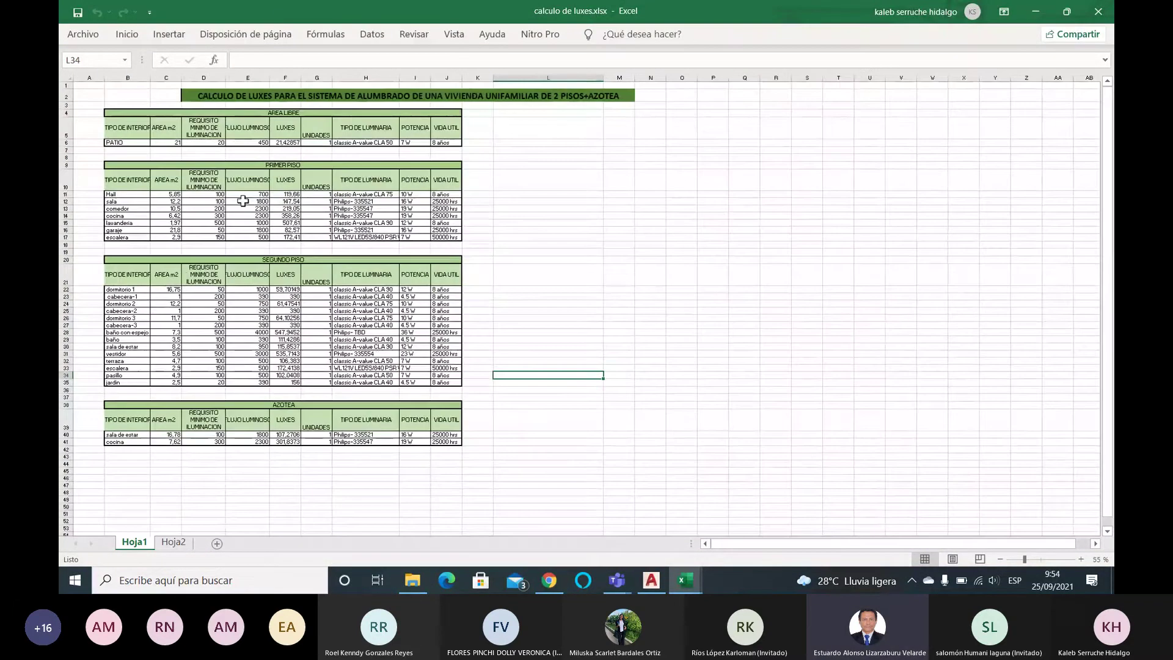
scroll(245, 190, "up", 4, "ctrl")
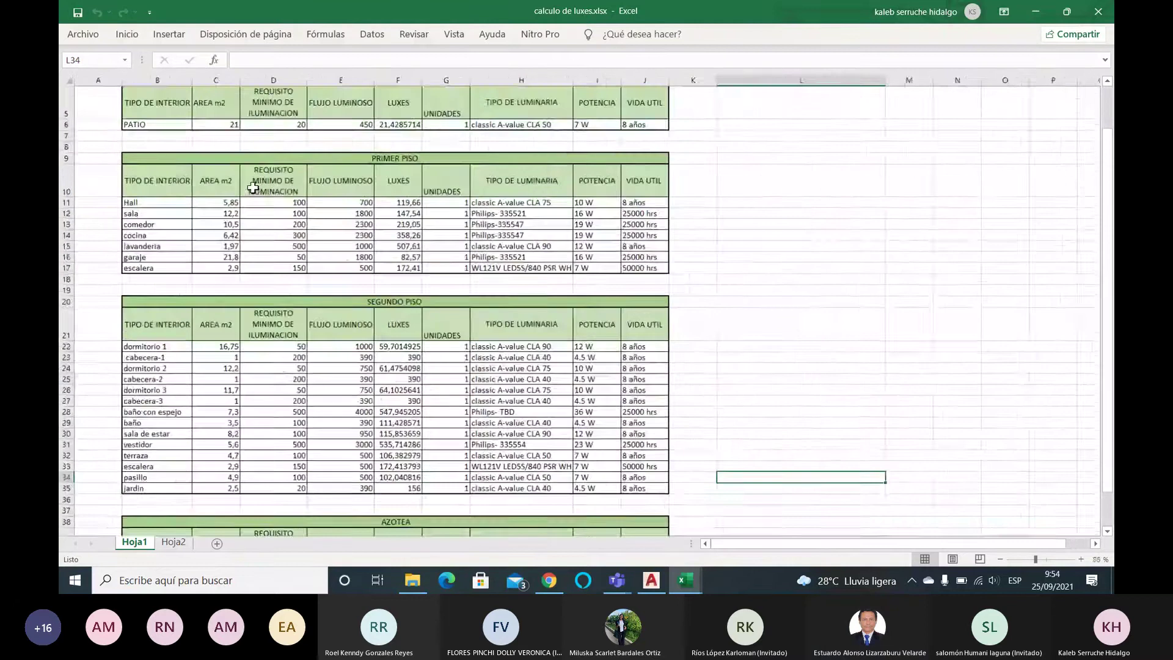
scroll(798, 201, "up", 2)
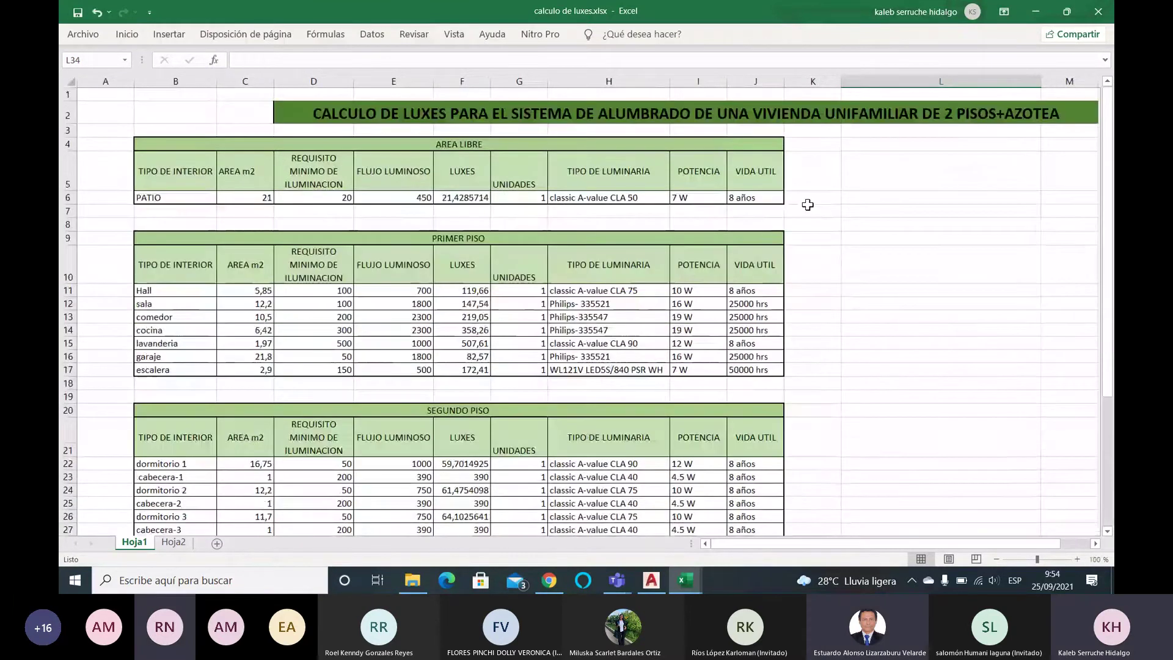
scroll(549, 277, "up", 1, "ctrl")
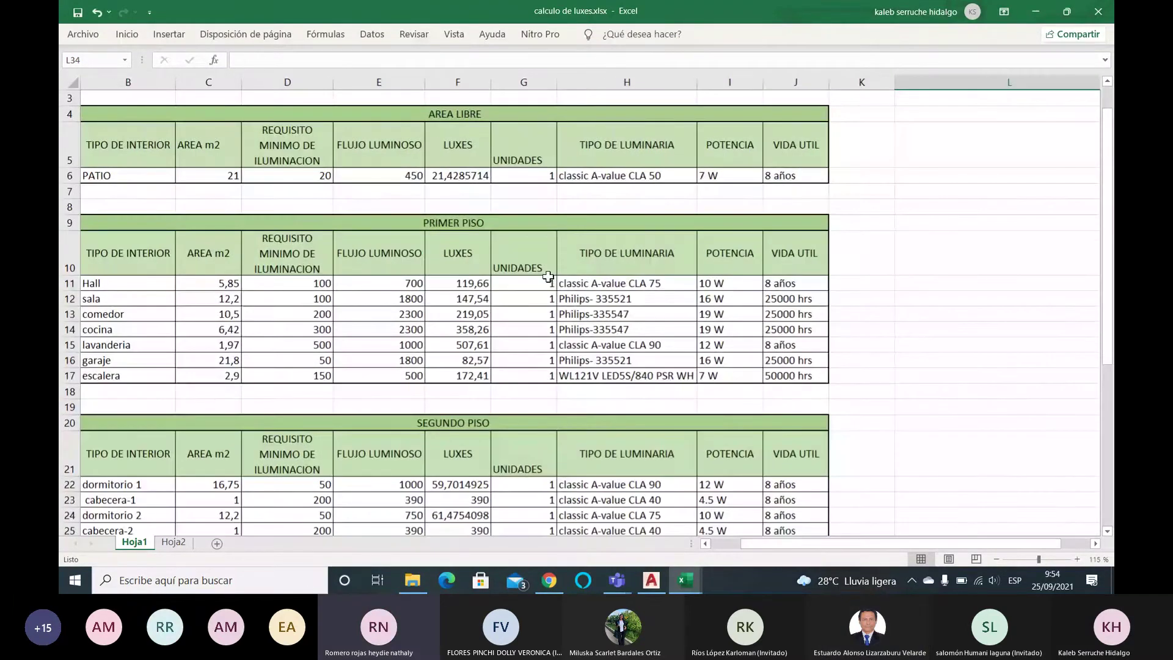
scroll(549, 277, "up", 1)
left_click_drag(797, 547, 745, 547)
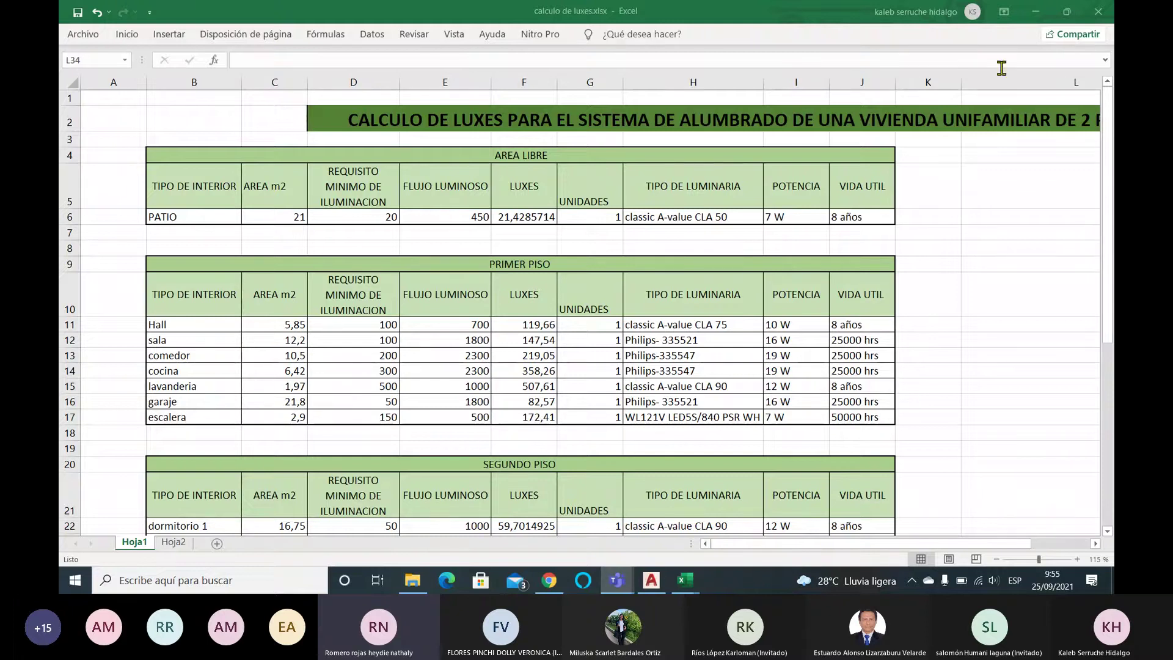
scroll(533, 327, "down", 4)
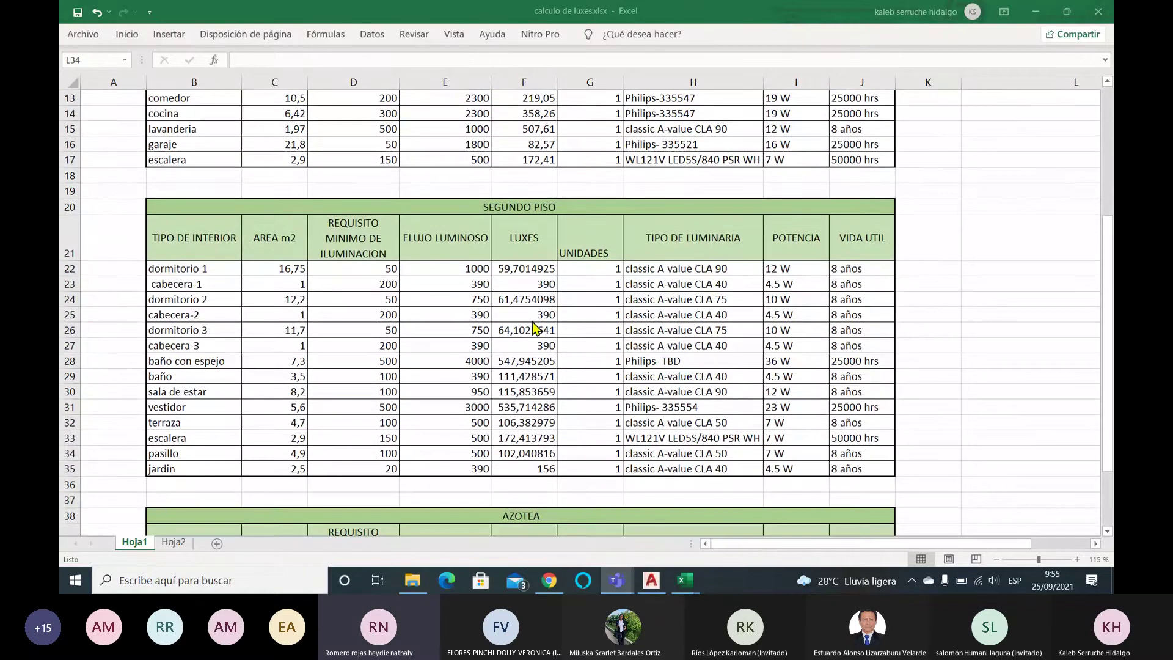
scroll(533, 327, "up", 4)
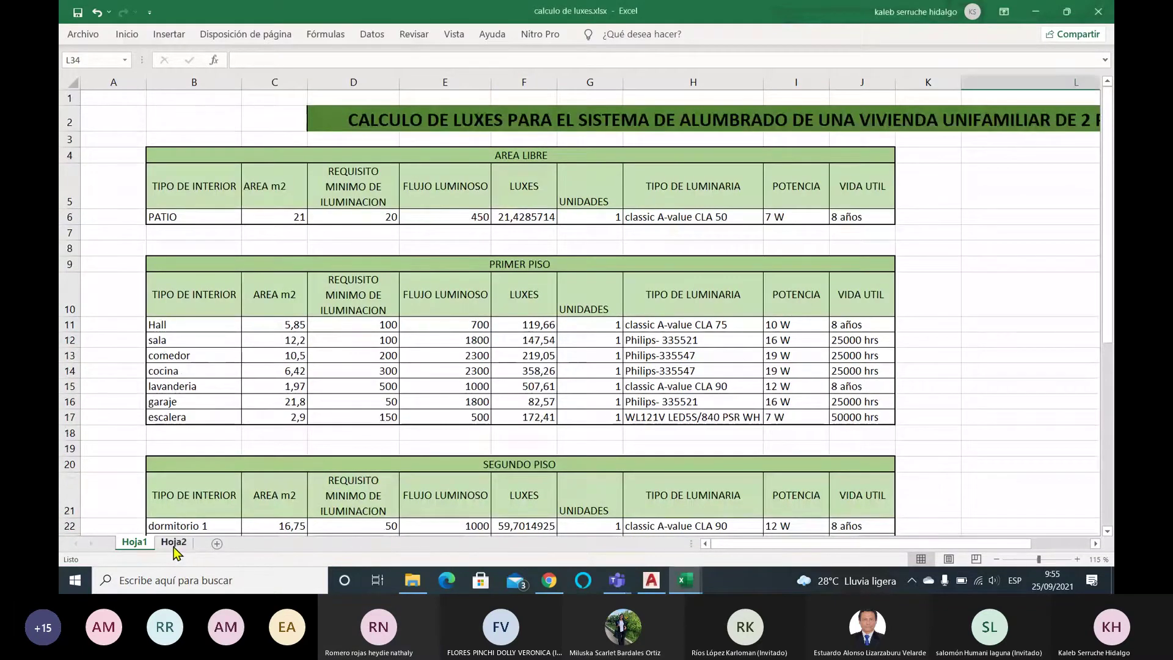
- Show Hoja2 and review its source link, CLASSIC A luminaire sheets and Philips technical information
left_click(174, 544)
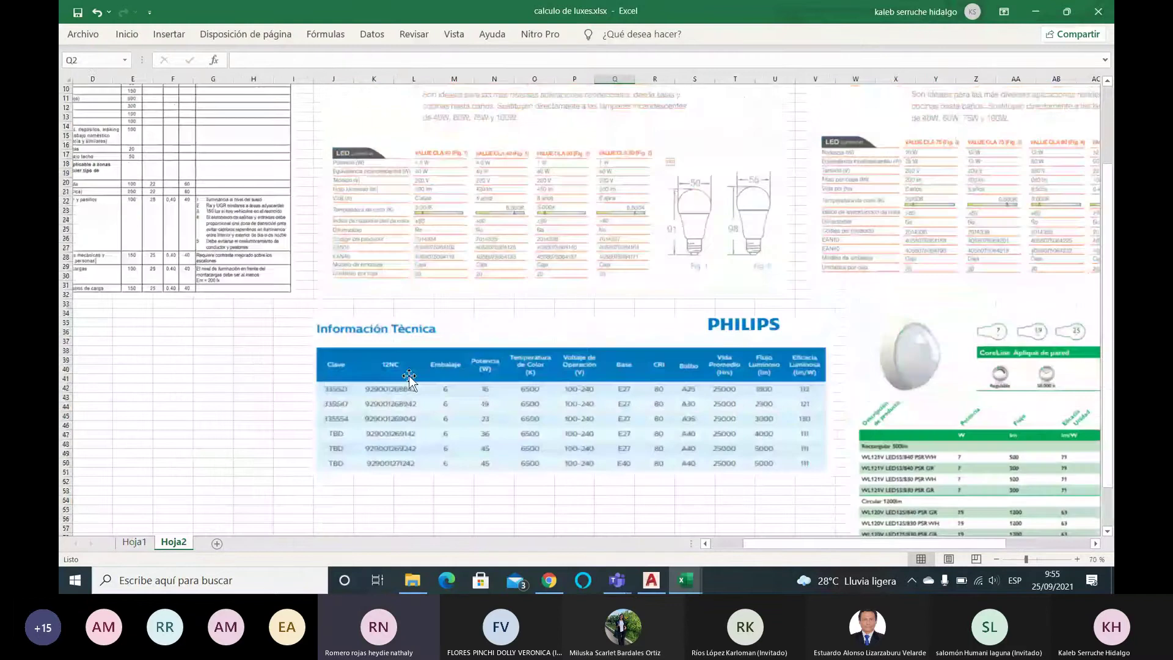
scroll(409, 379, "up", 3)
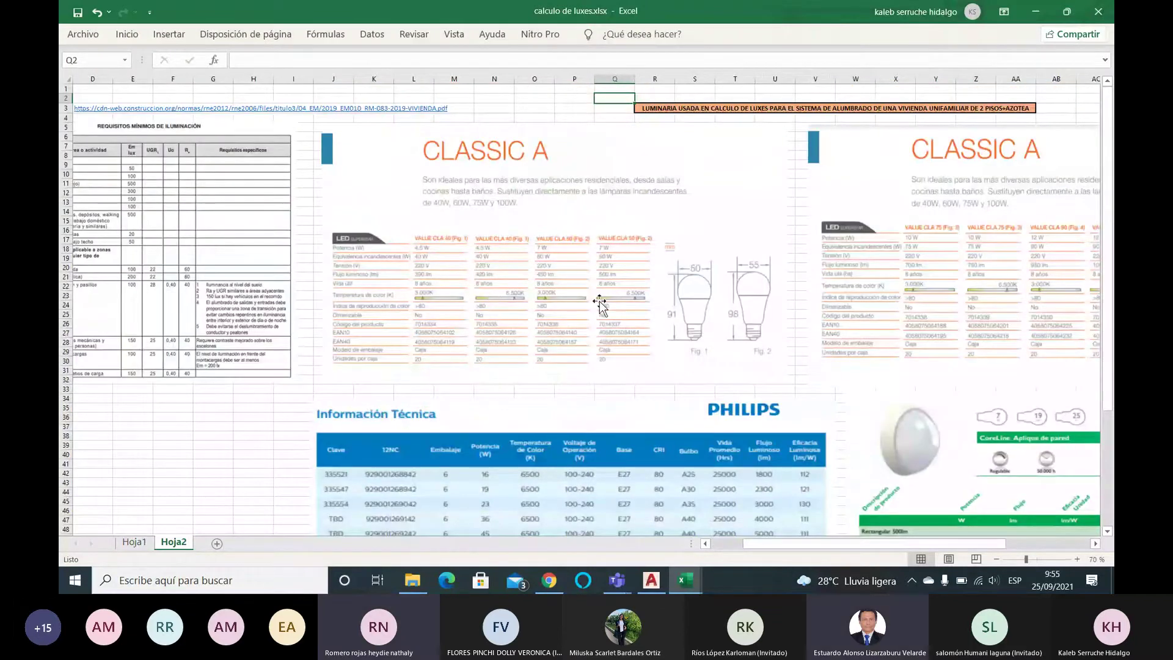
scroll(600, 303, "up", 1, "ctrl")
left_click_drag(782, 545, 728, 553)
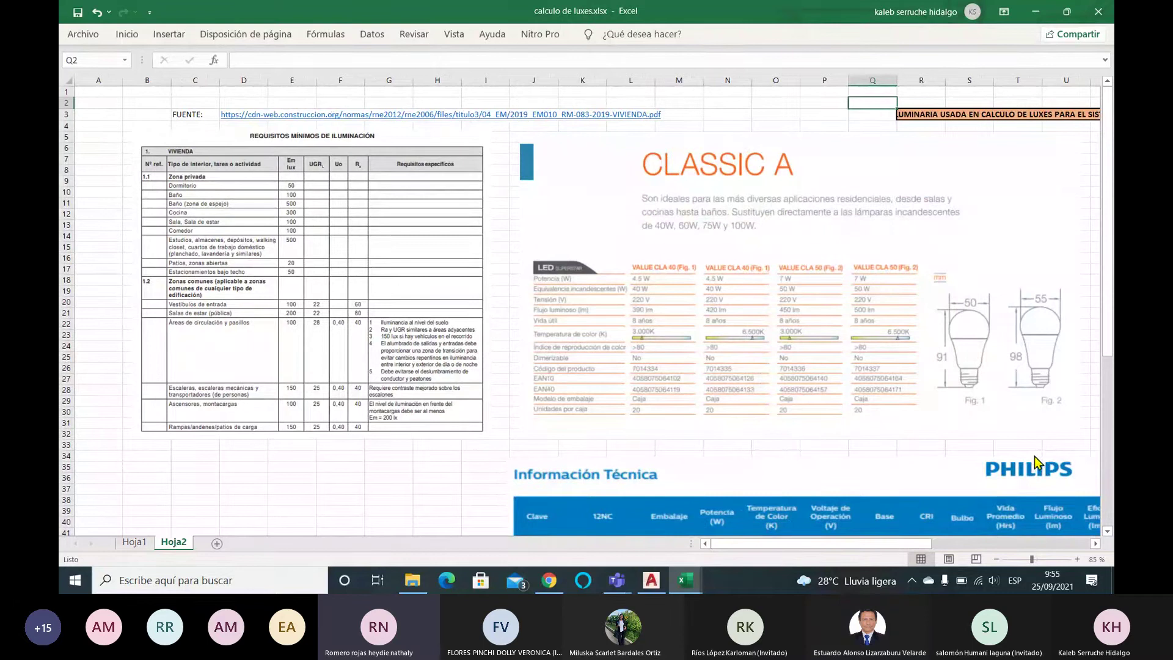
left_click_drag(775, 552, 799, 555)
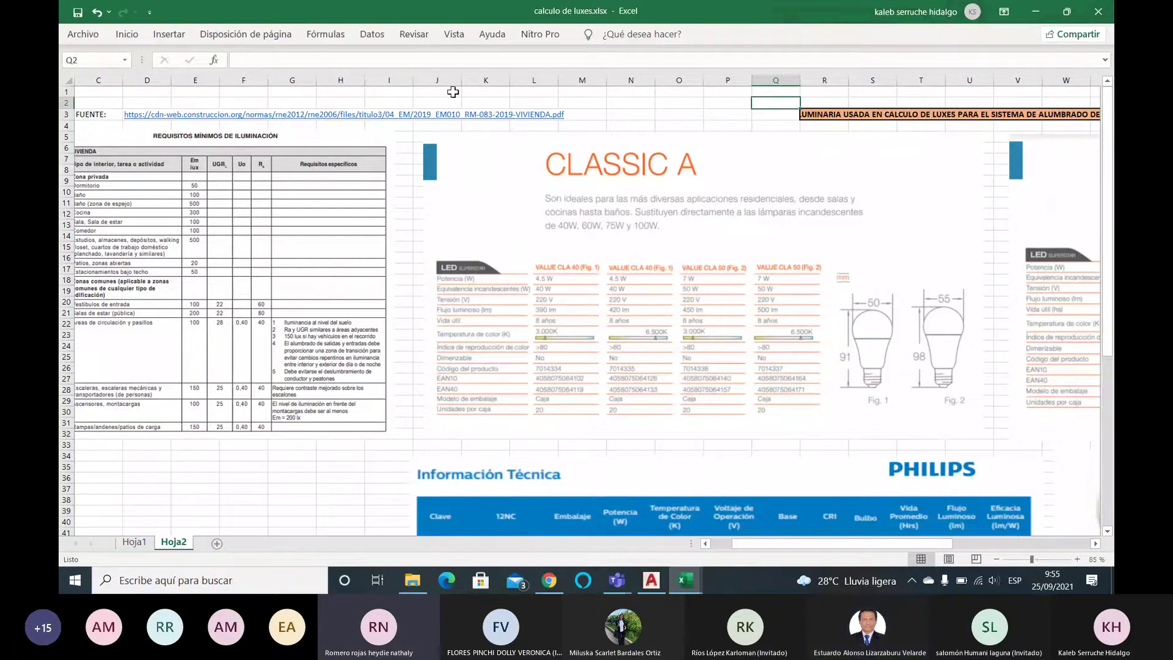
- Compare Hoja1 with Hoja2, then examine the enlarged REQUISITOS MÍNIMOS DE ILUMINACIÓN table for dwellings
left_click(148, 544)
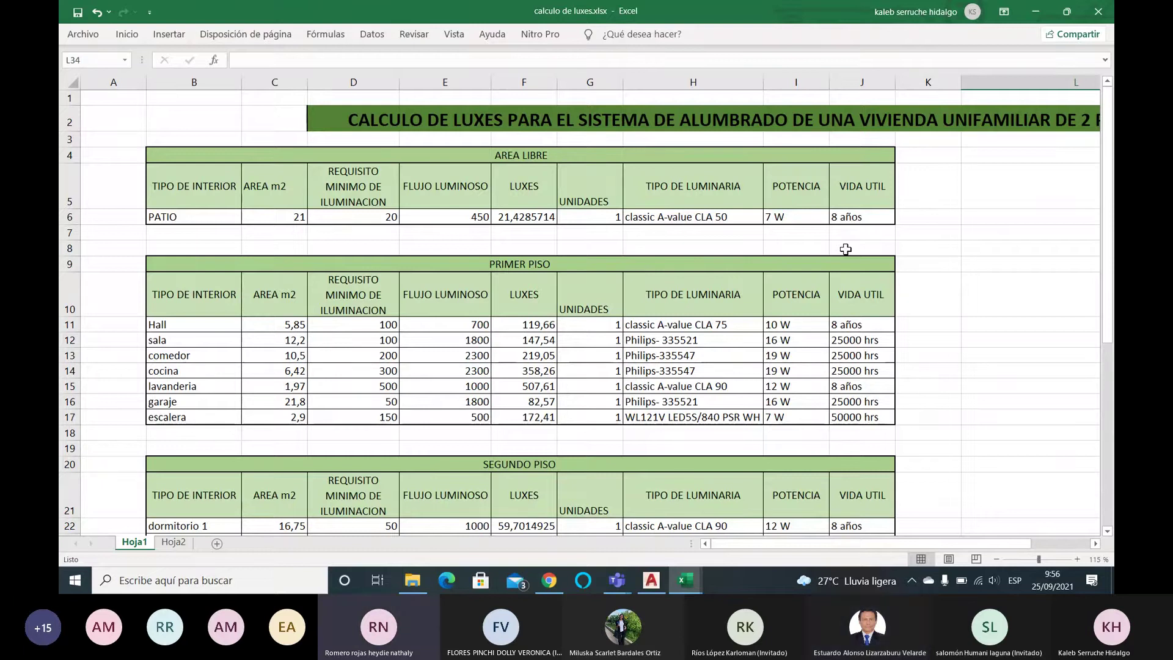
left_click(181, 547)
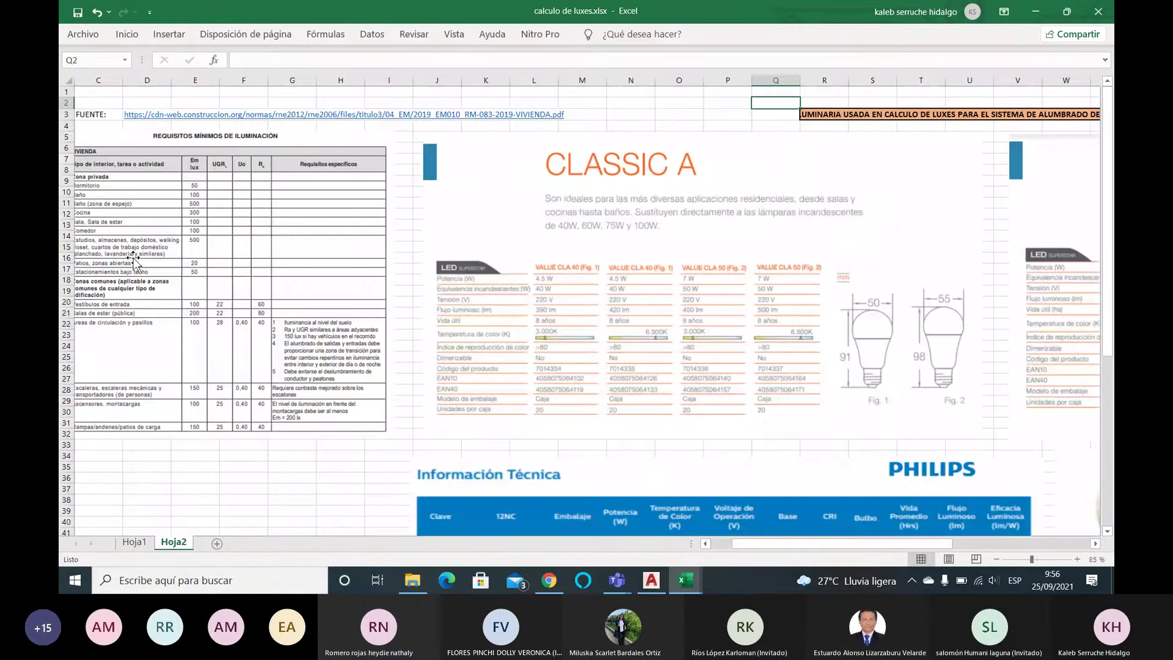
left_click_drag(739, 543, 718, 543)
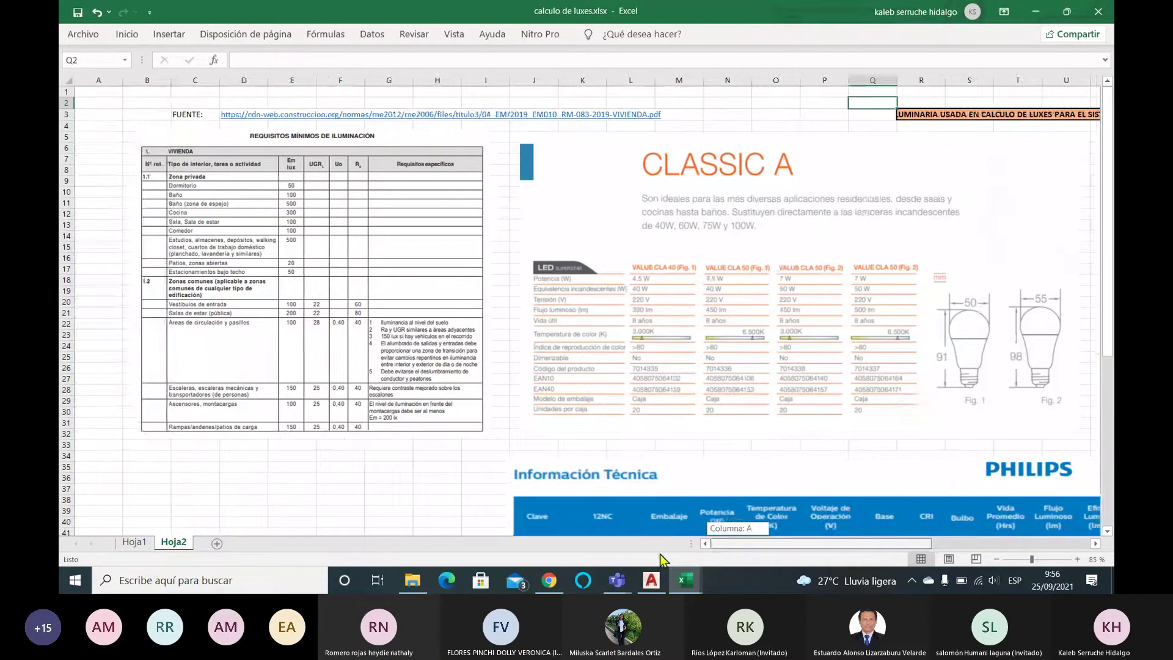
scroll(244, 293, "up", 2, "ctrl")
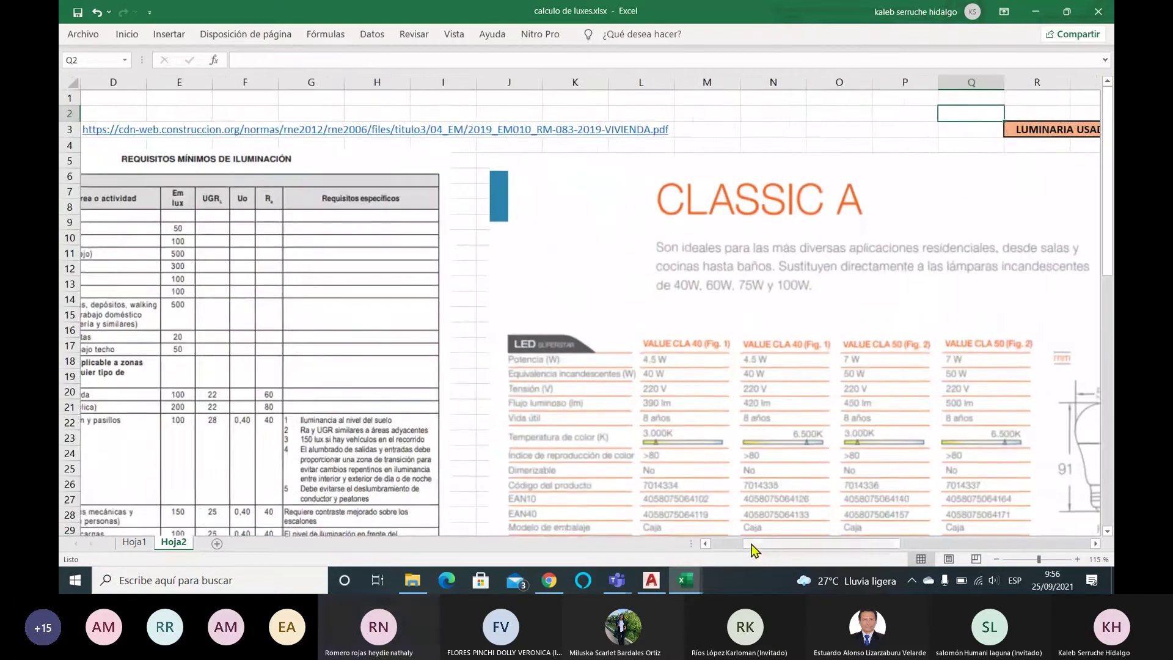
left_click_drag(755, 543, 596, 558)
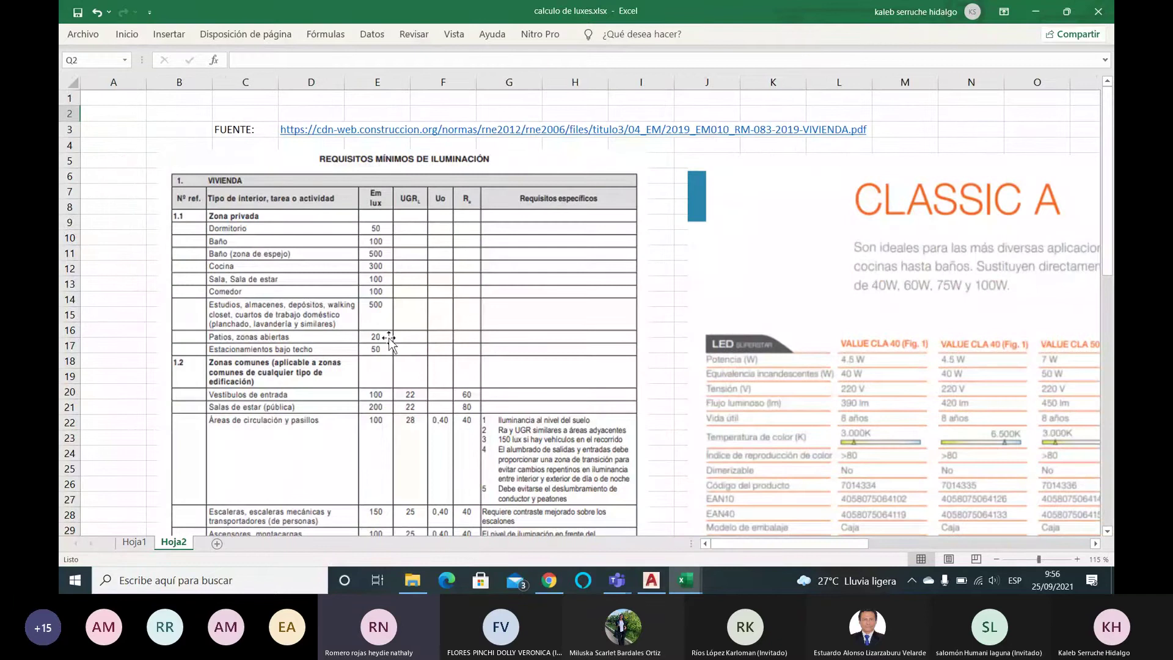
scroll(308, 367, "up", 1, "ctrl")
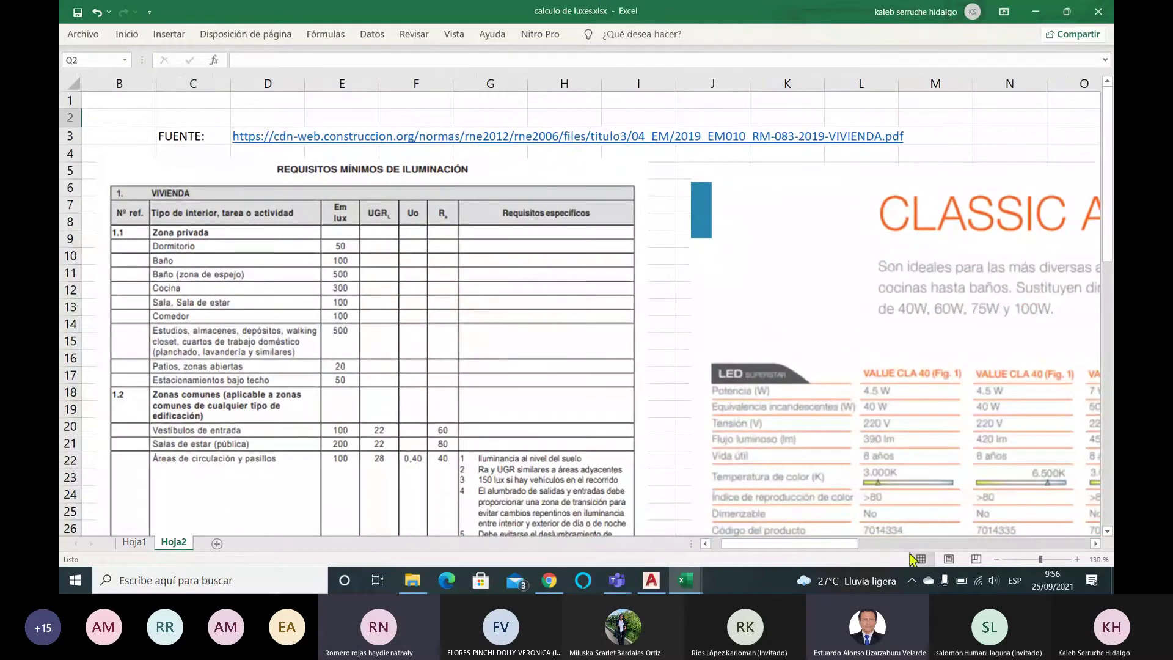
scroll(341, 404, "up", 2, "ctrl")
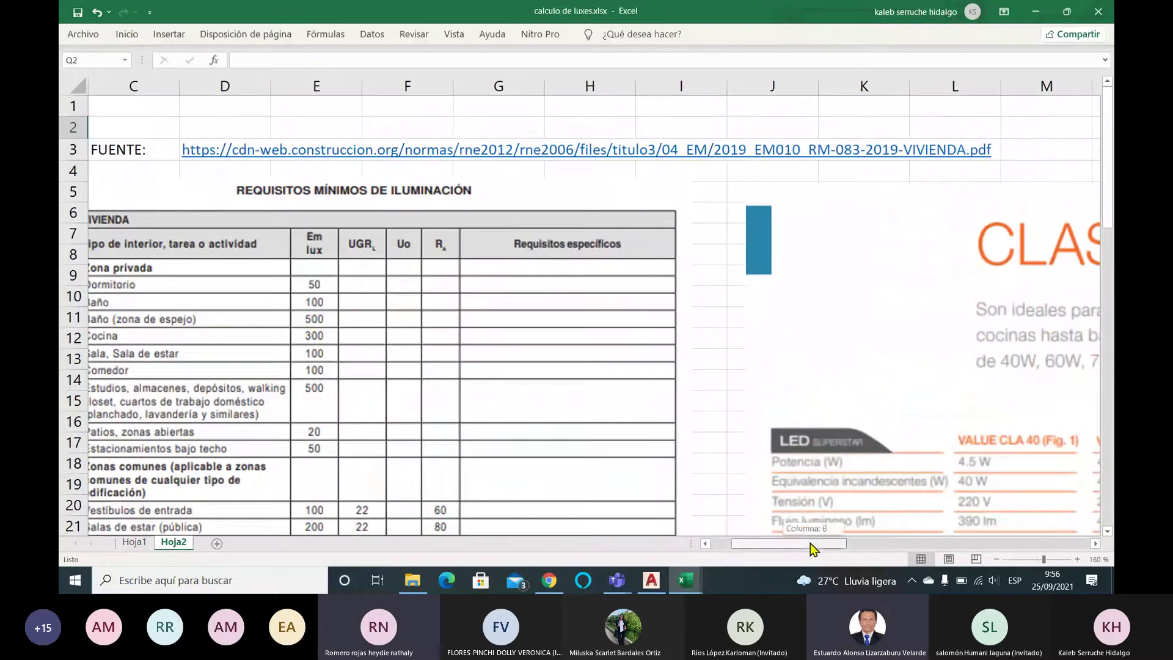
scroll(471, 431, "down", 1)
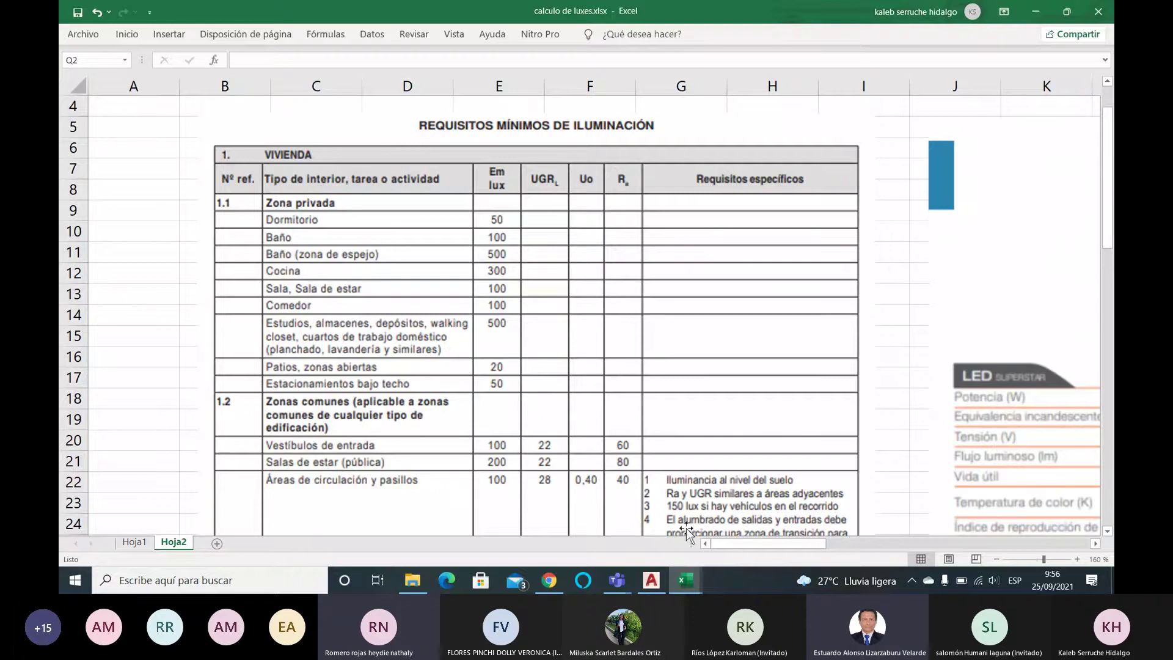
- Return to Hoja1 and review the lux calculations for the SEGUNDO PISO and AZOTEA tables
left_click(134, 542)
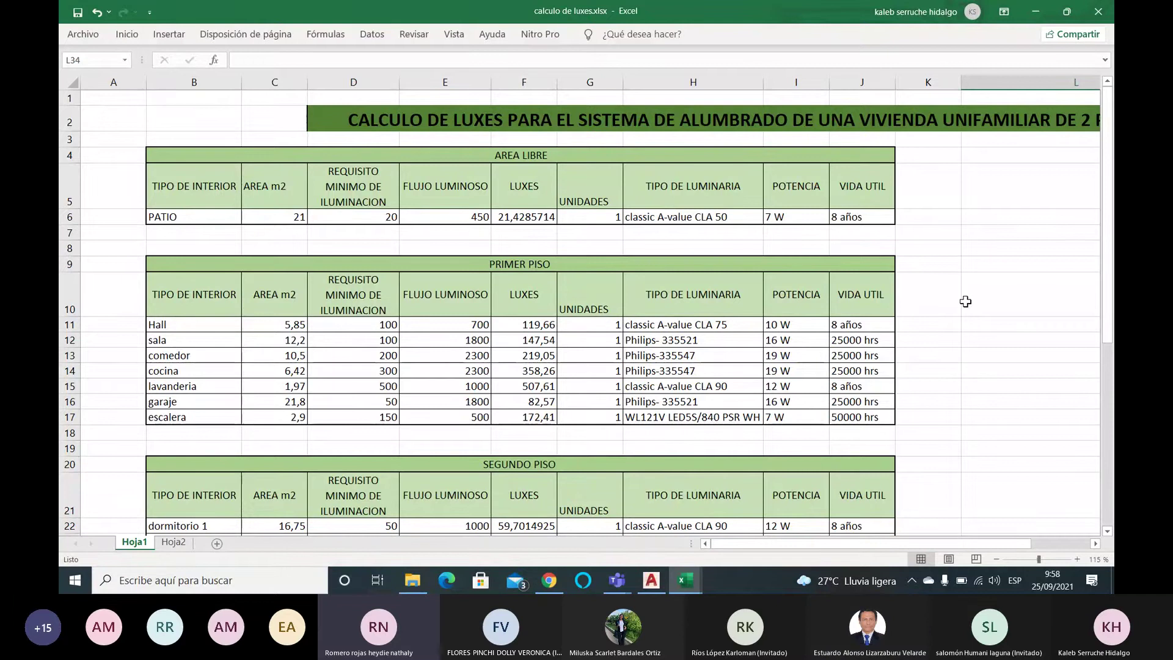
scroll(937, 303, "down", 5)
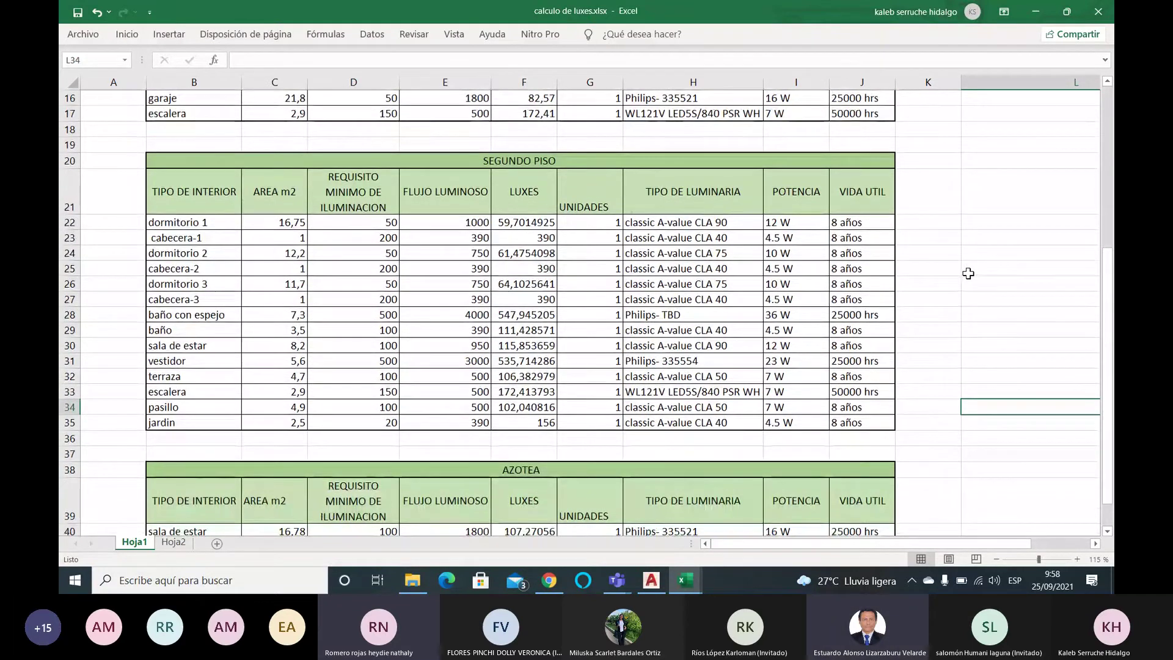
scroll(968, 273, "down", 3)
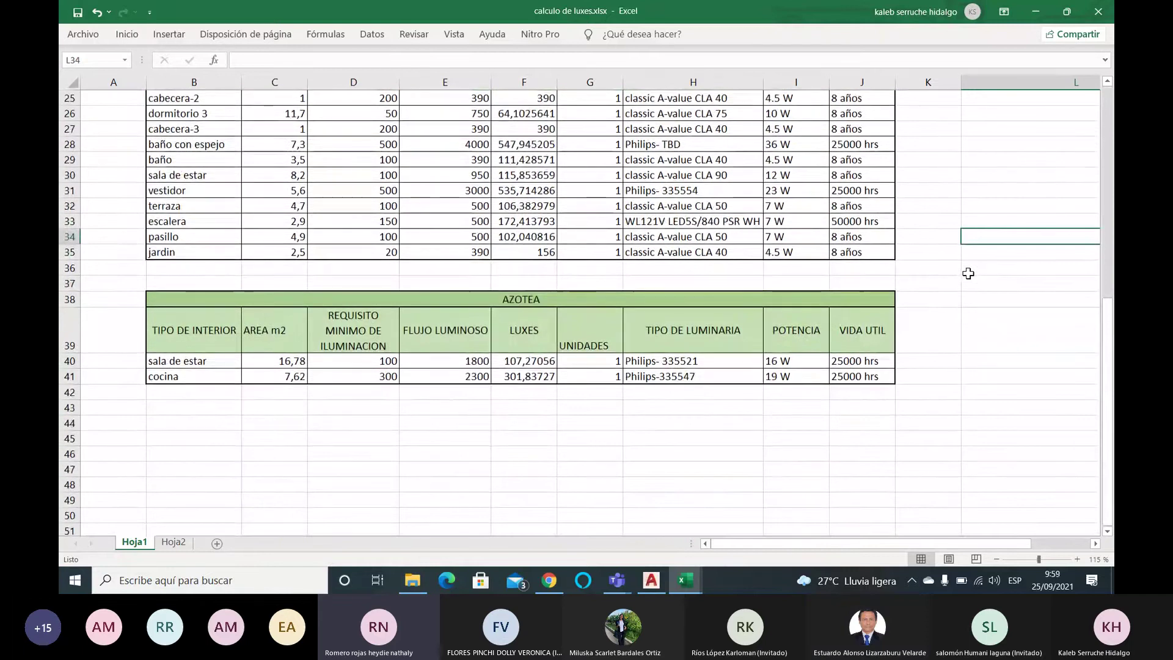
scroll(968, 273, "up", 1)
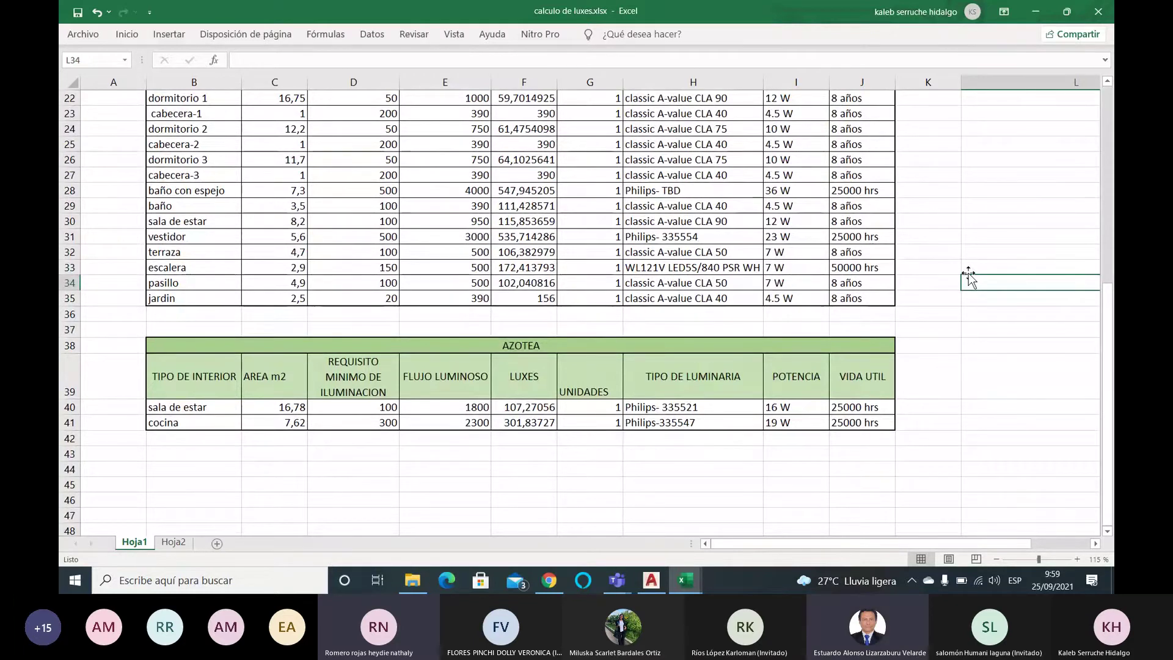
scroll(968, 276, "up", 3)
scroll(969, 276, "down", 1)
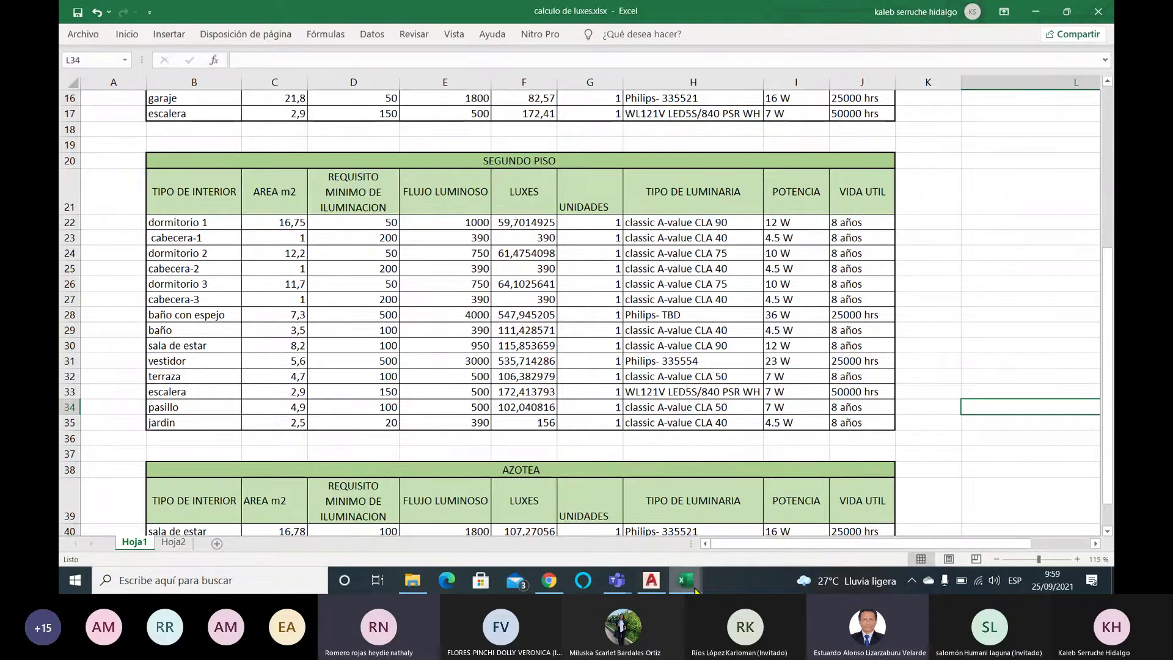
- Switch to the PROYECTO MD.xlsx workbook, maximize it, and review the area calculation and Cuadro de Cargas tables
left_click(743, 524)
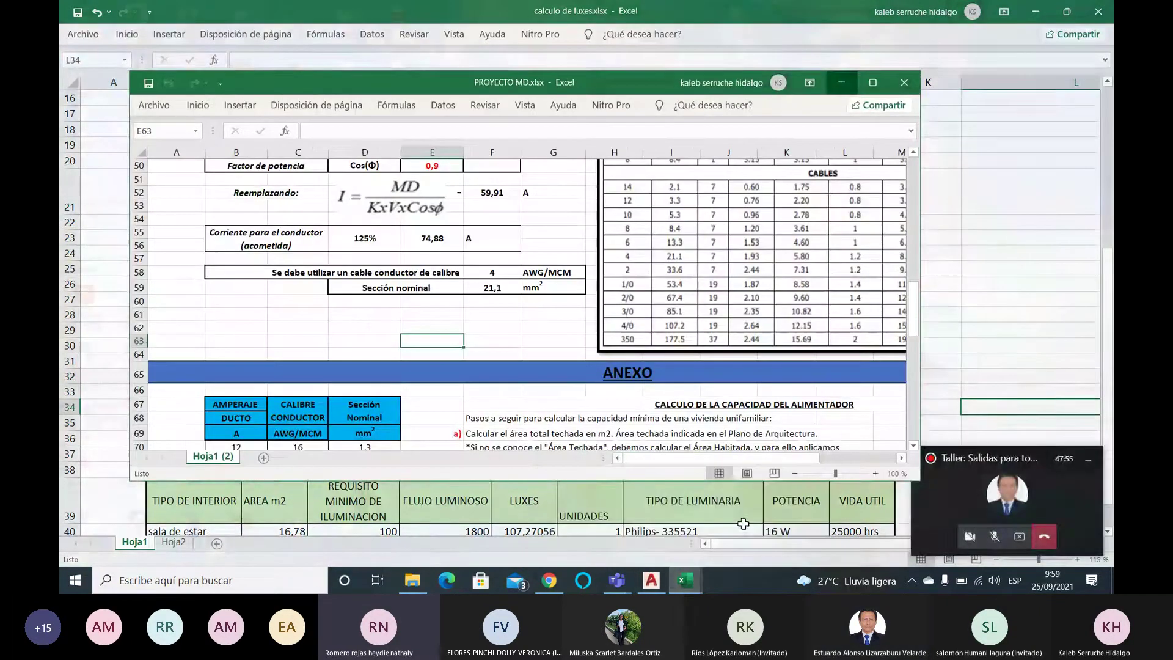
left_click(872, 83)
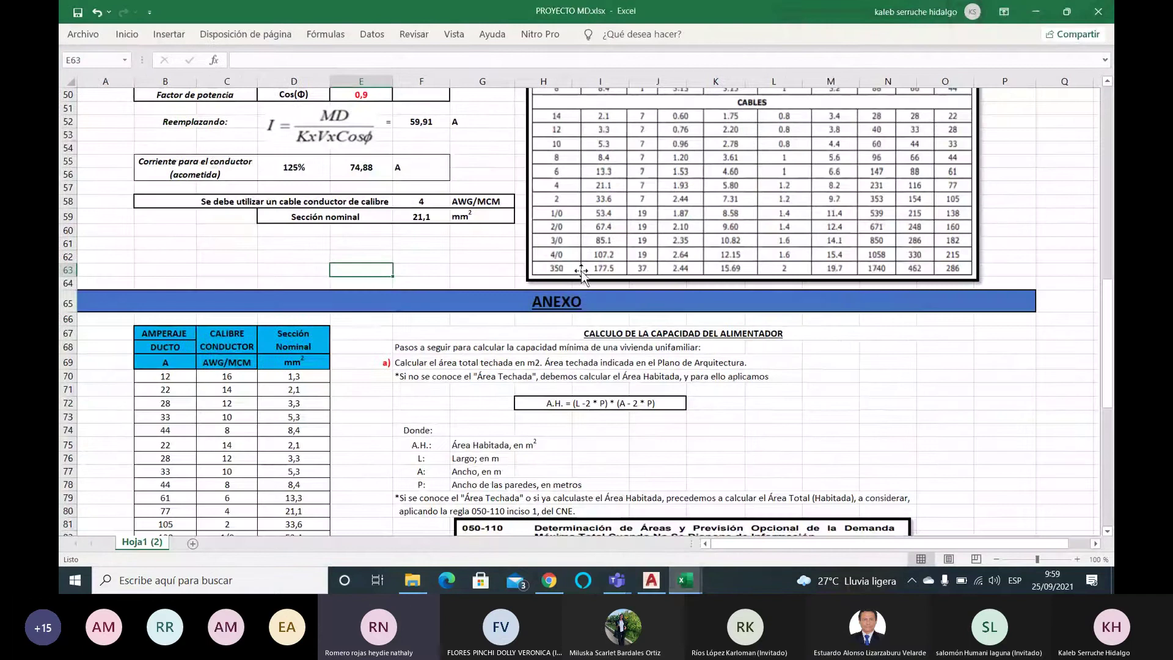
scroll(581, 274, "up", 16)
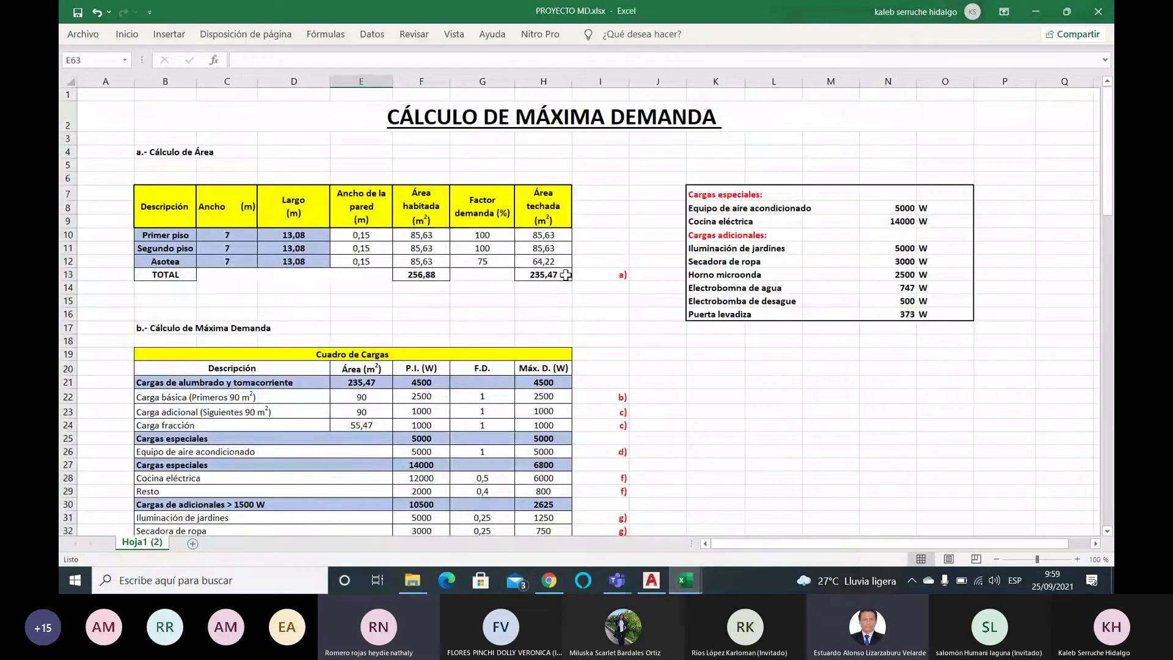
scroll(566, 274, "up", 1, "ctrl")
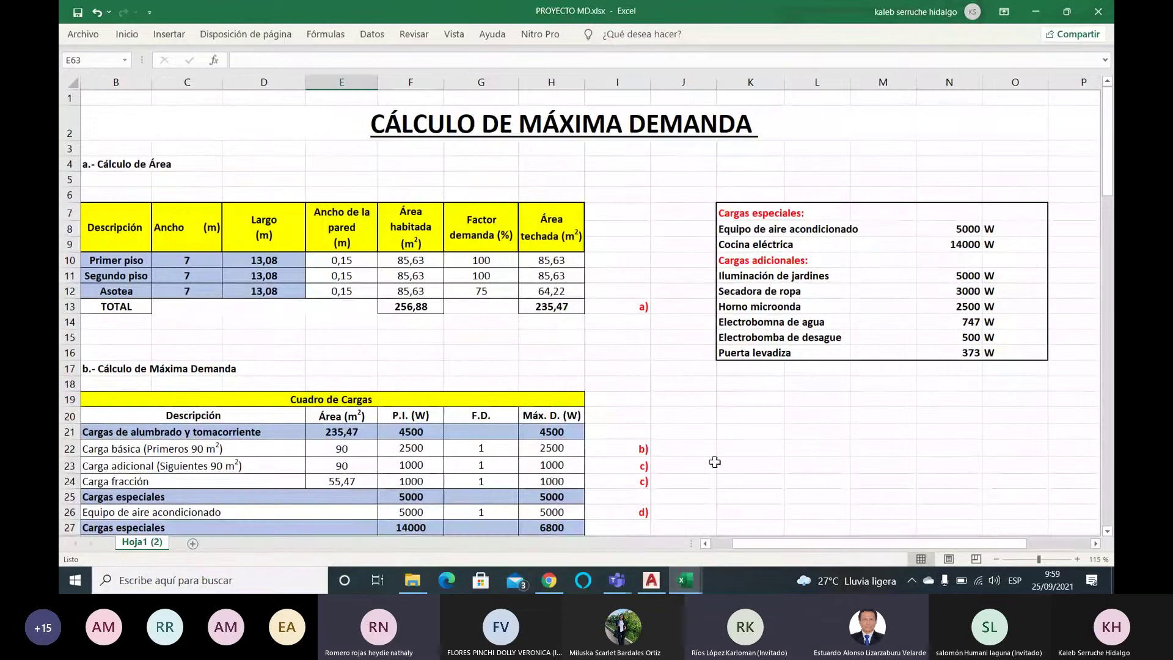
left_click_drag(800, 544, 715, 507)
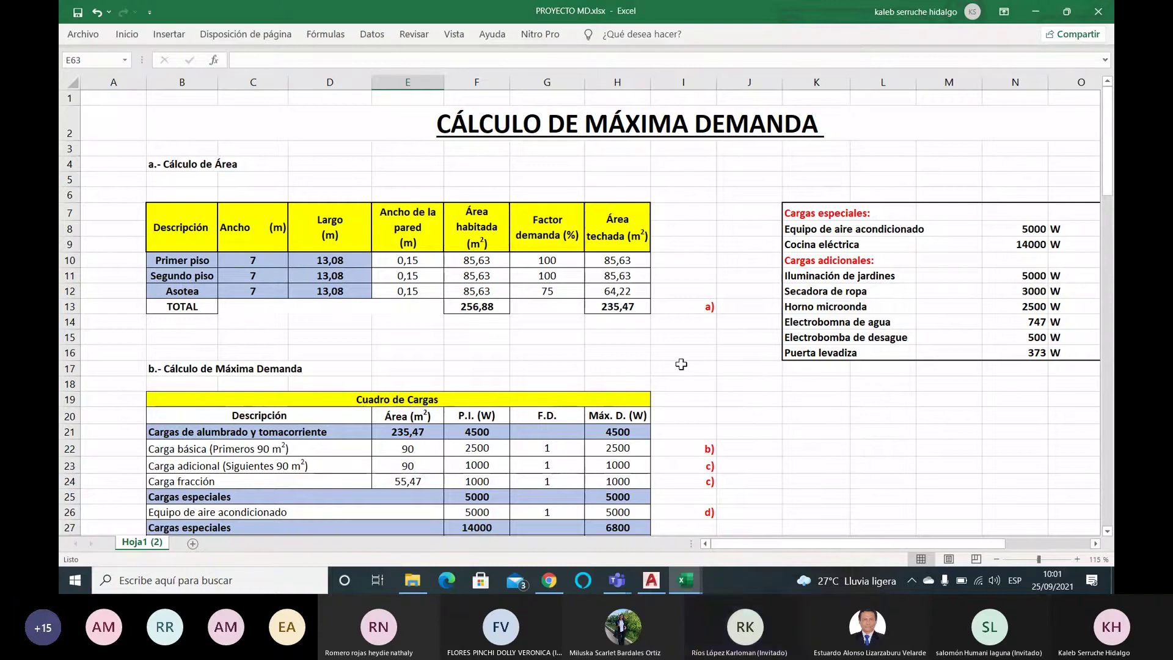
scroll(535, 402, "down", 3)
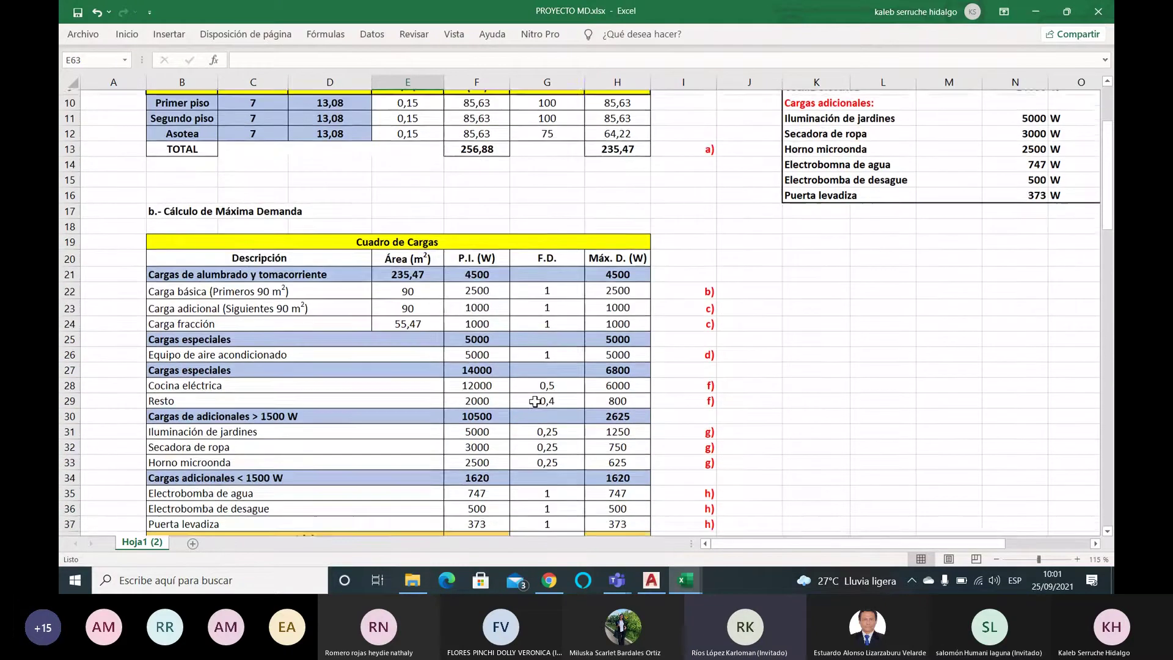
- Review the Cuadro de Cargas through its Total row and the current calculation data below it
scroll(536, 401, "down", 2)
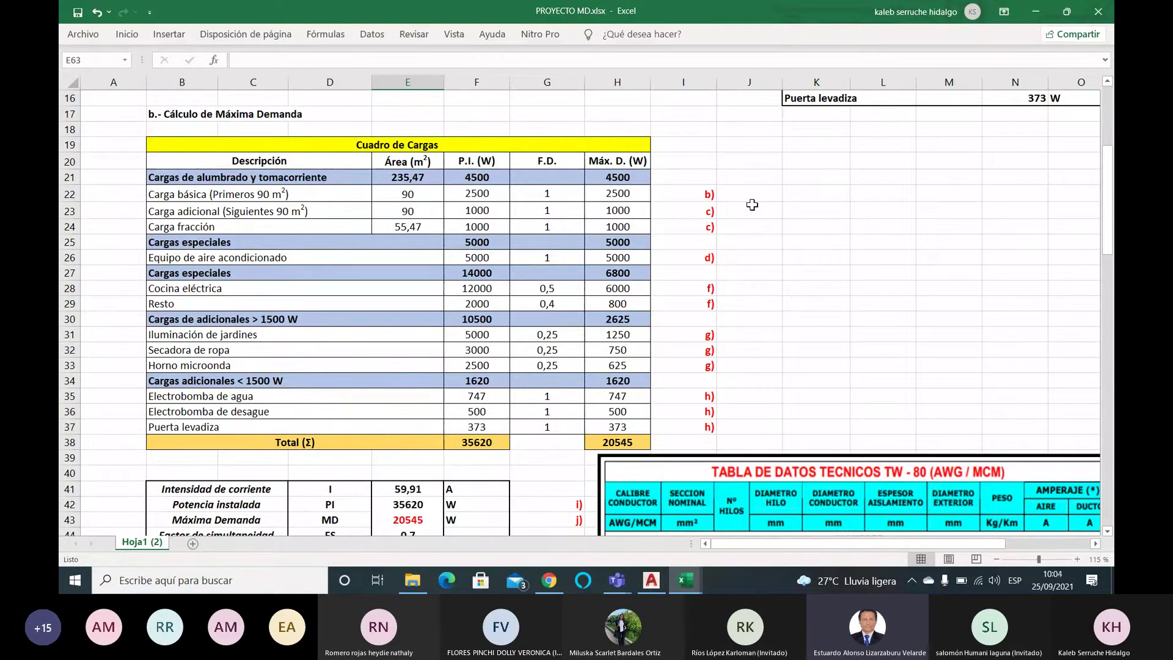
scroll(752, 204, "down", 2)
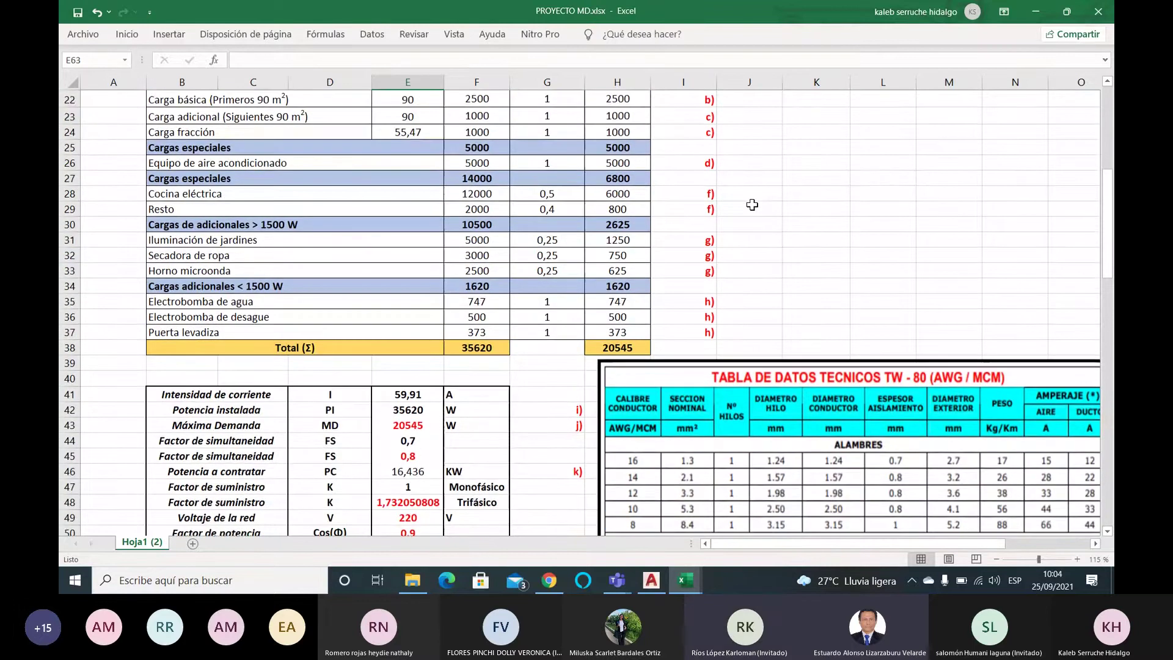
scroll(752, 204, "down", 1)
scroll(752, 205, "down", 1)
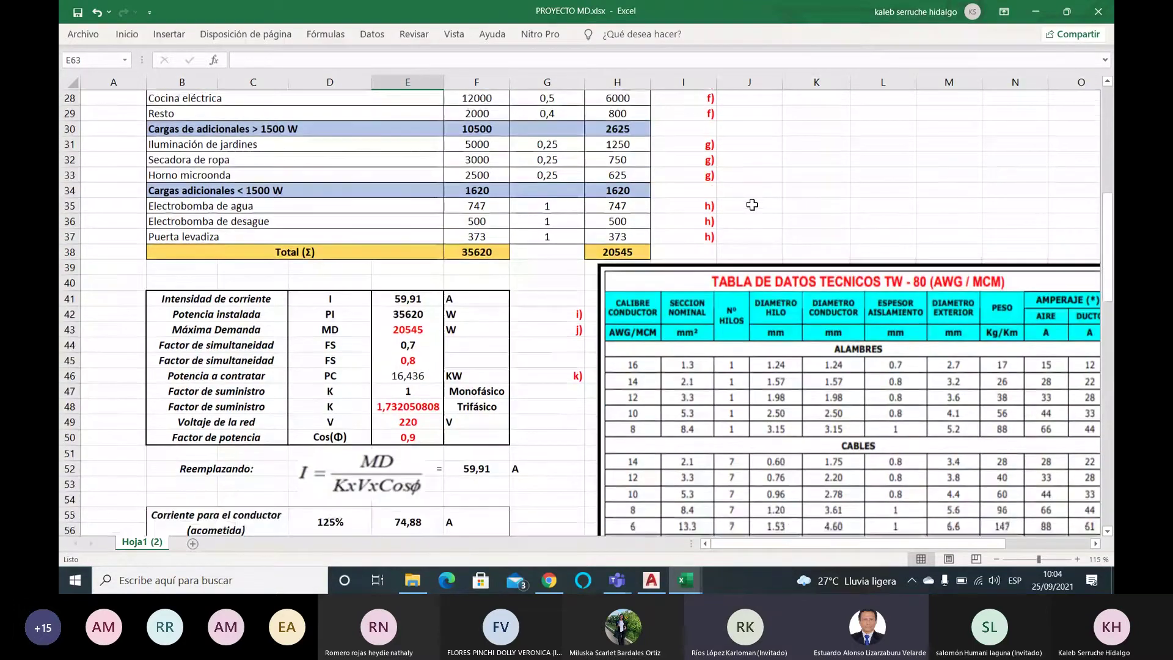
scroll(752, 205, "up", 4)
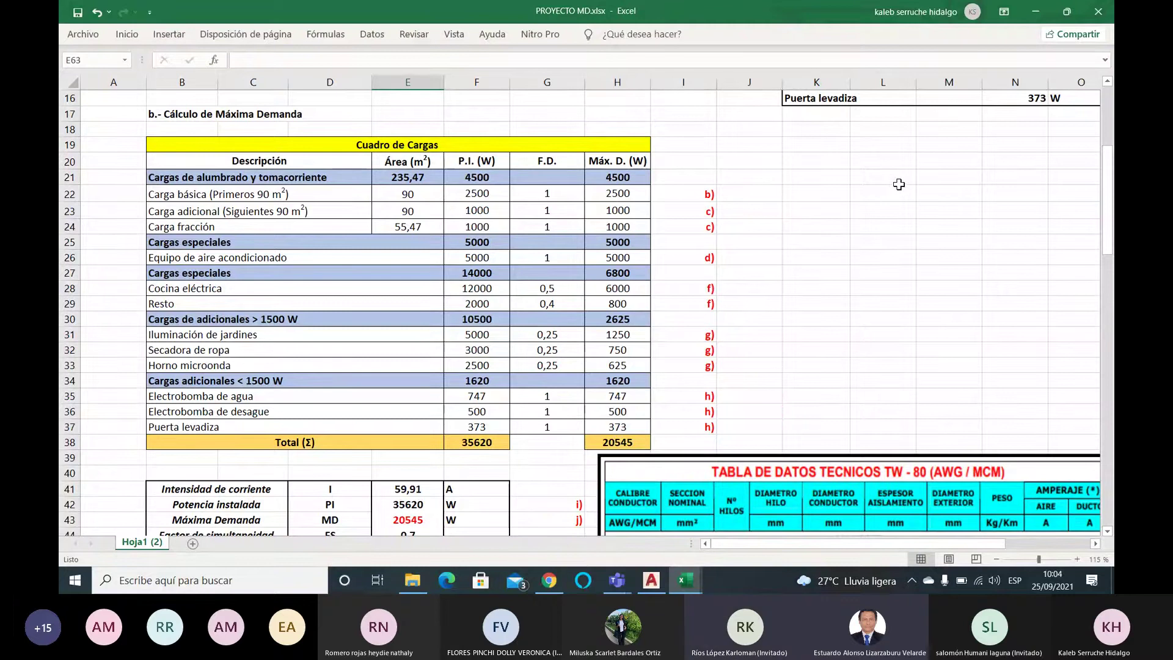
- Examine the current calculation, the service conductor sizing and the TABLA DE DATOS TECNICOS TW - 80
scroll(899, 184, "down", 1)
scroll(900, 184, "down", 5)
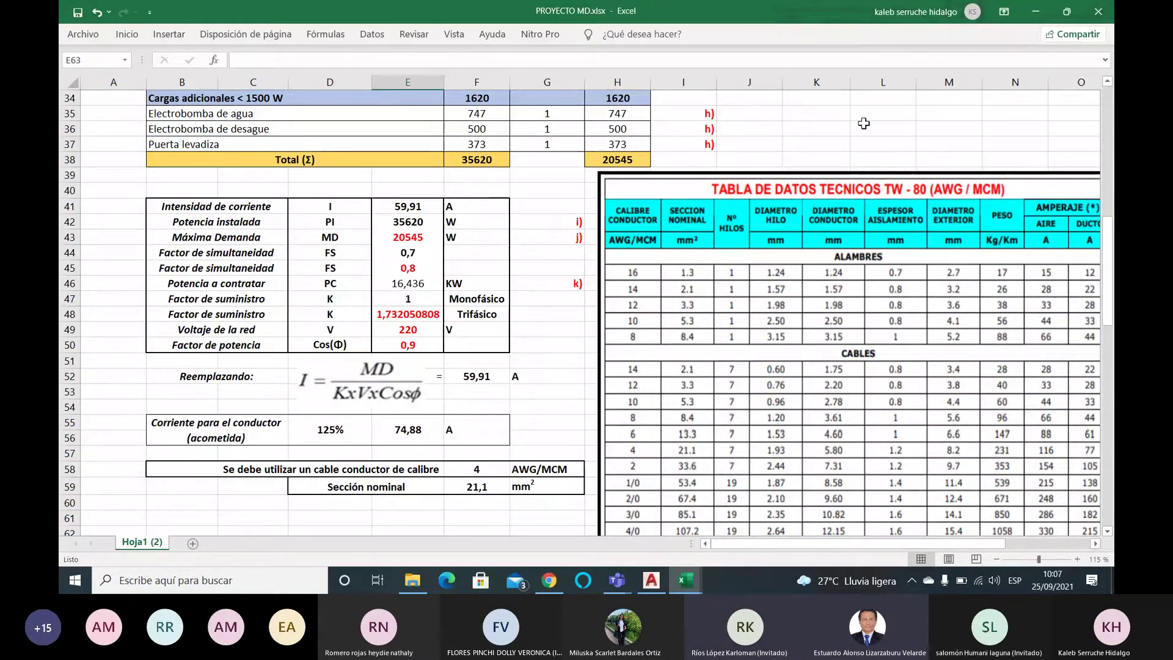
scroll(864, 122, "down", 1)
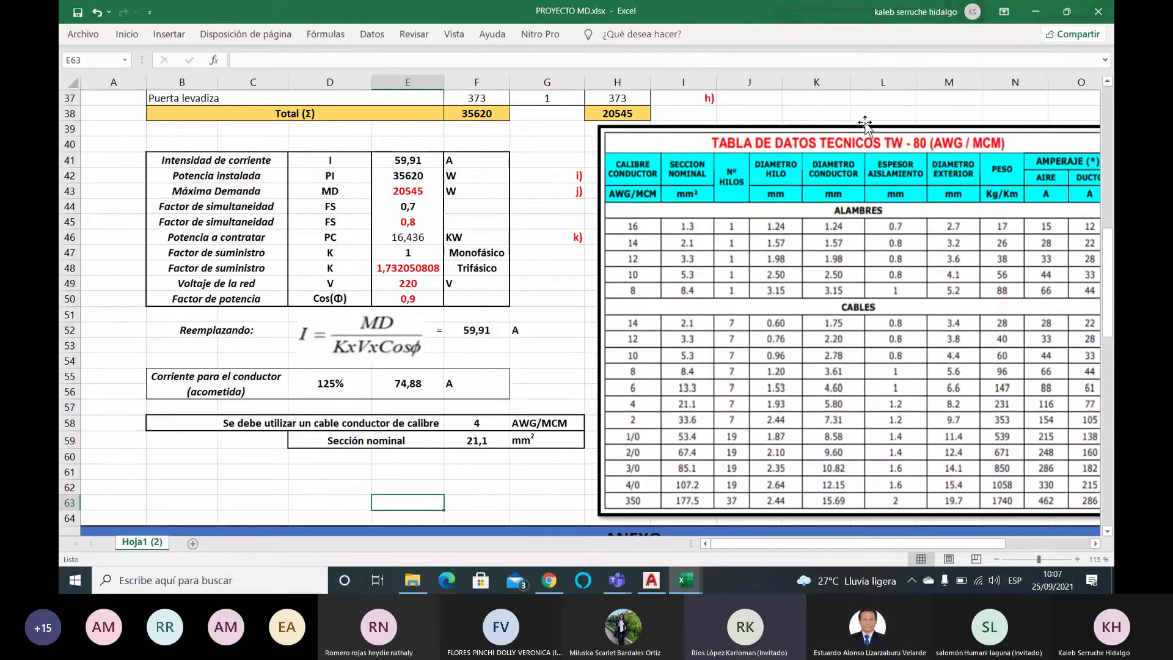
scroll(864, 122, "up", 1)
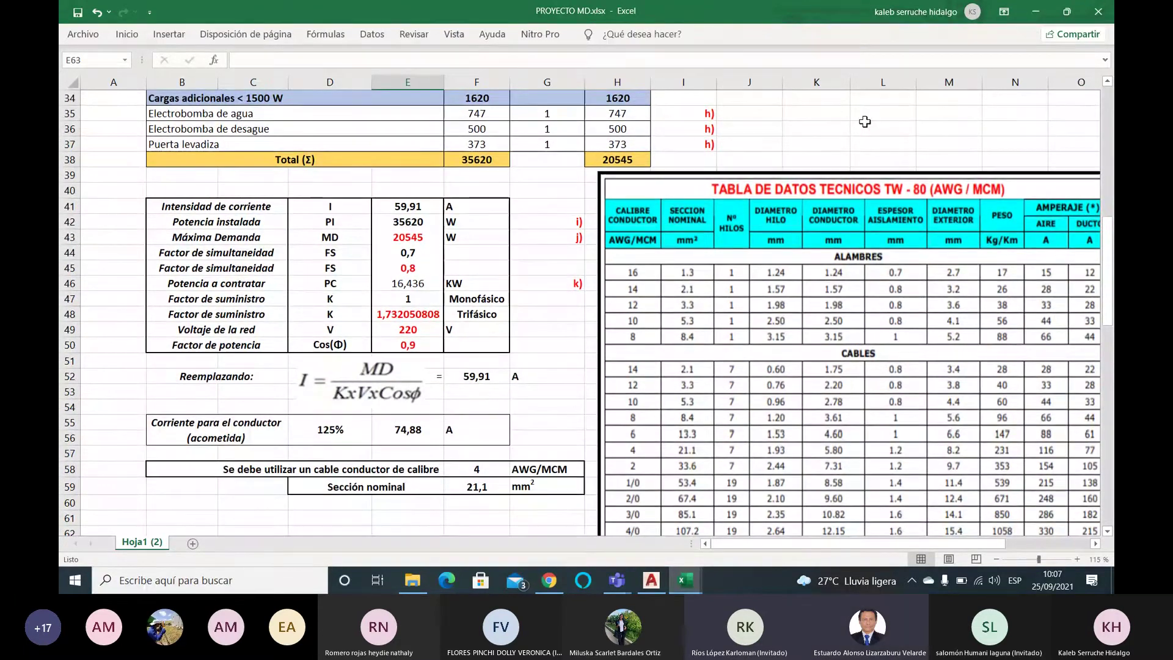
scroll(864, 122, "down", 1)
scroll(865, 123, "up", 1)
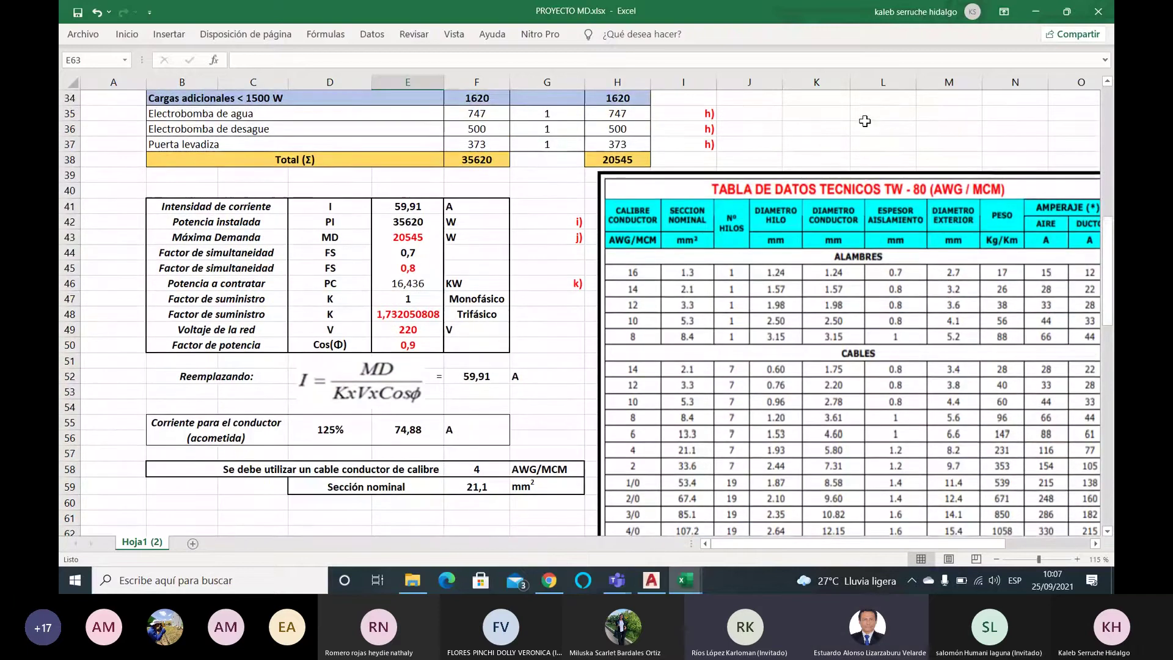
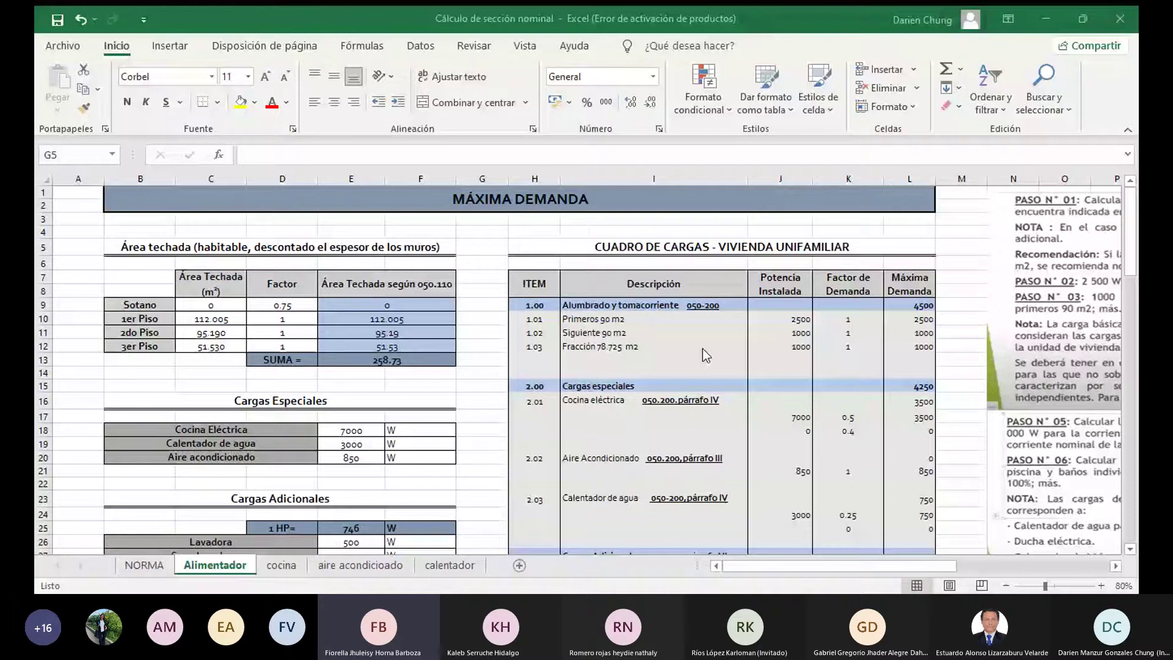
- Review the roofed-area table on the Alimentador sheet, inspecting its Factor column and SUMA formula, plus the special and additional loads
left_click(478, 277)
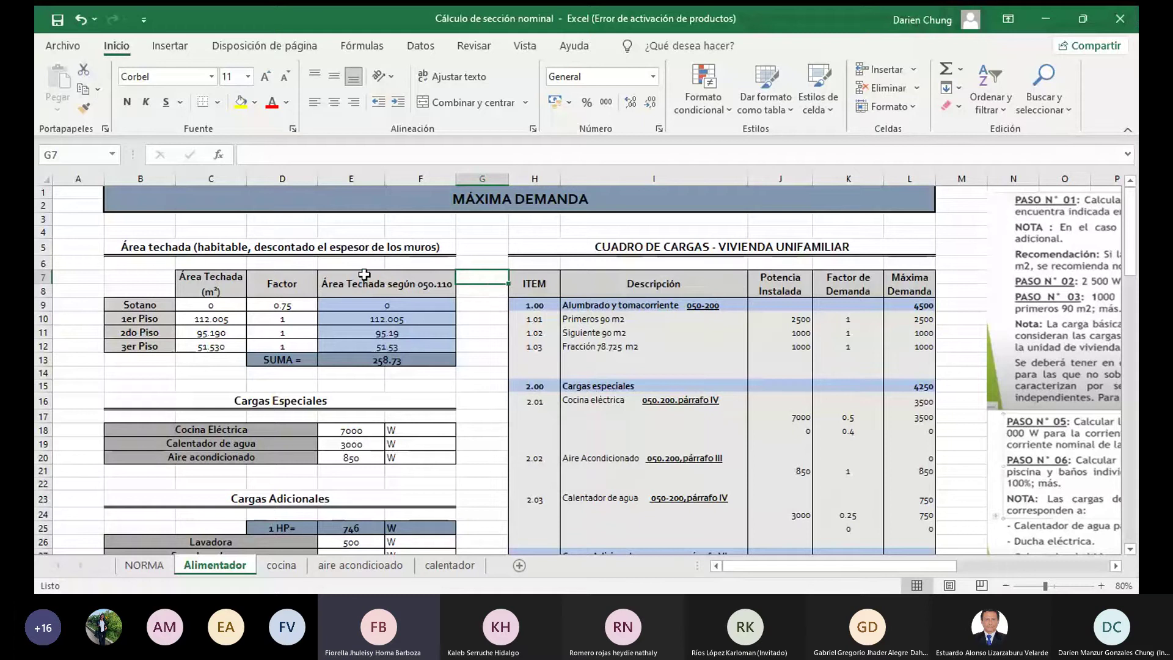
left_click(281, 291)
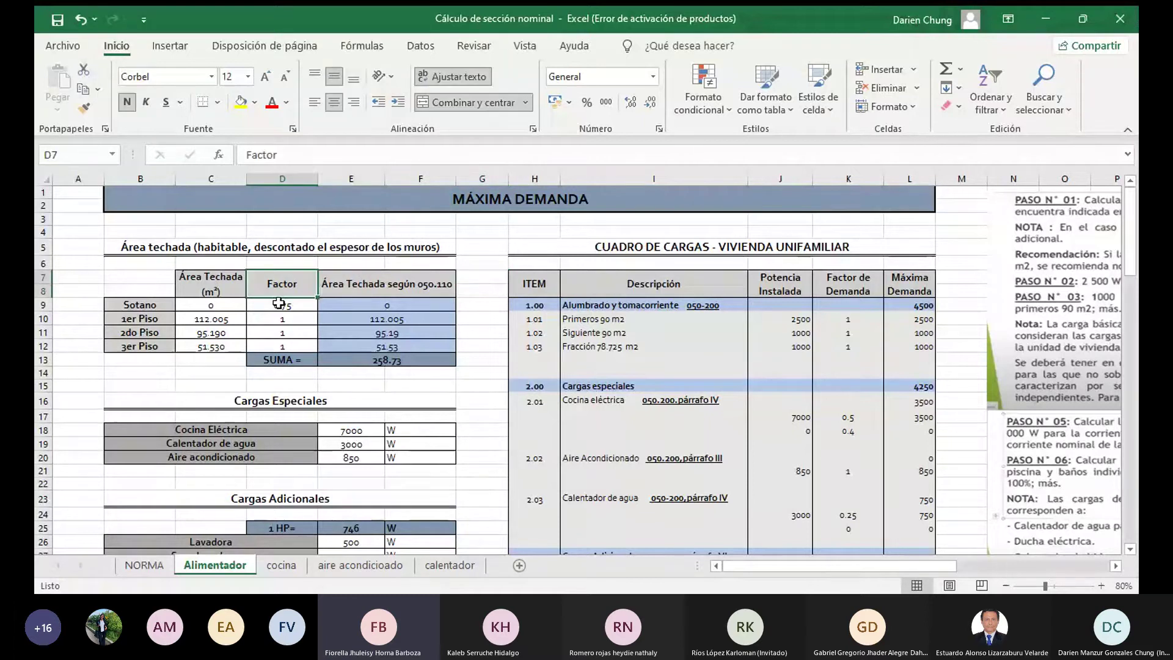
left_click(389, 359)
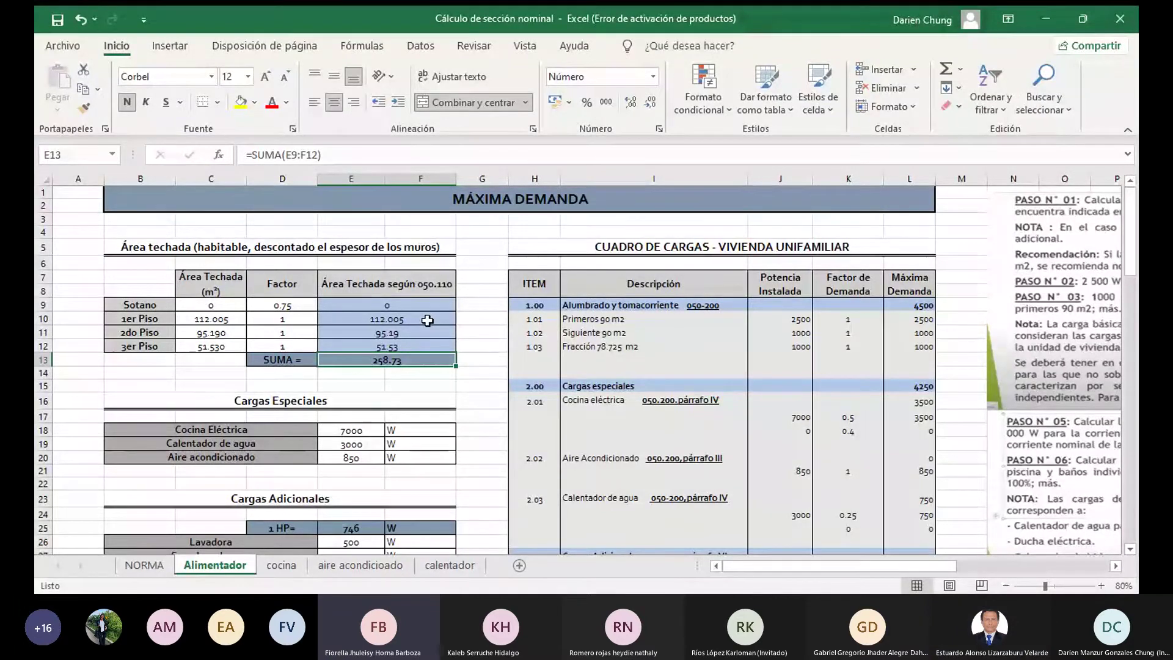
scroll(427, 320, "down", 4)
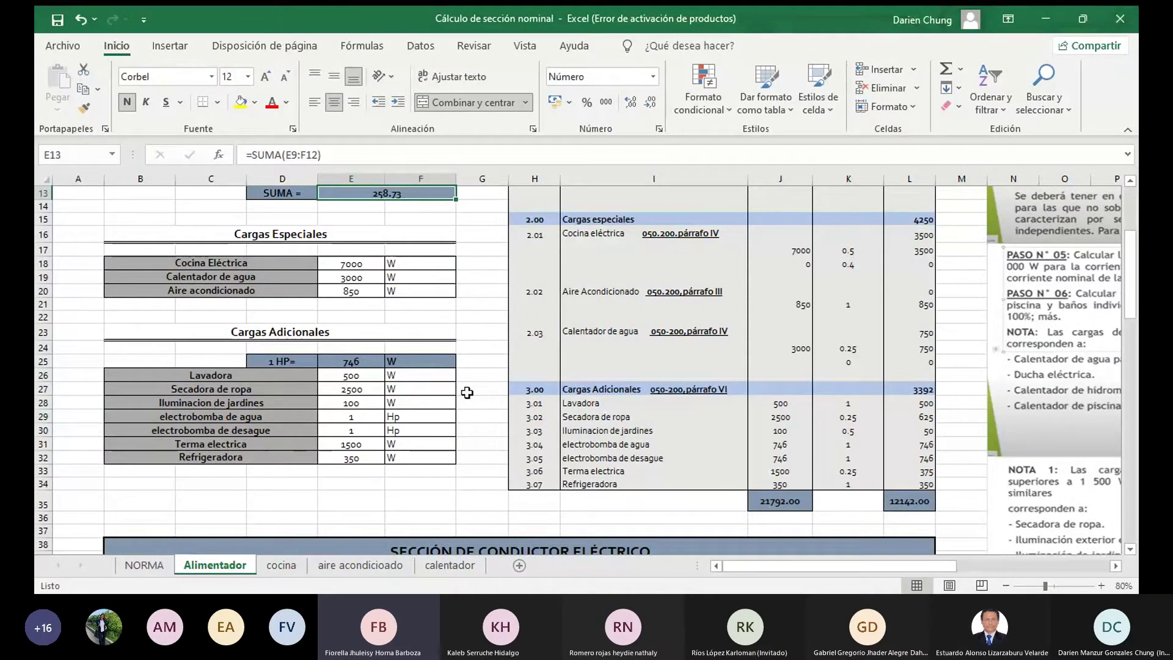
scroll(467, 392, "up", 4)
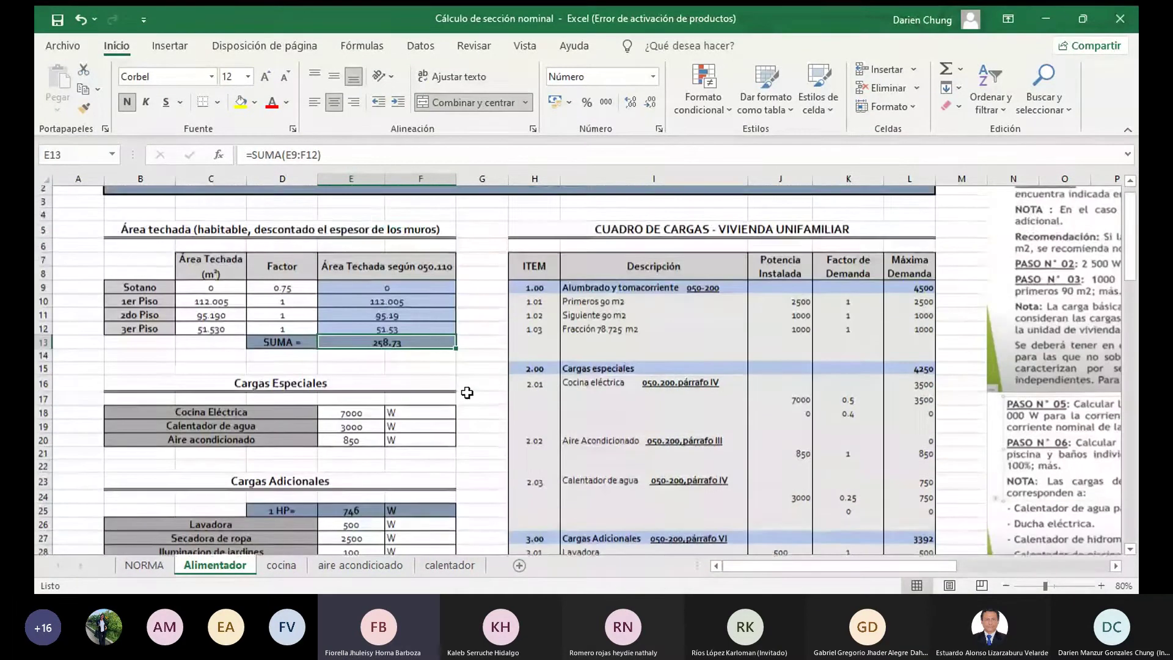
- Review the CUADRO DE CARGAS - VIVIENDA UNIFAMILIAR from the lighting and outlet loads to the maximum demand totals
scroll(467, 392, "down", 1)
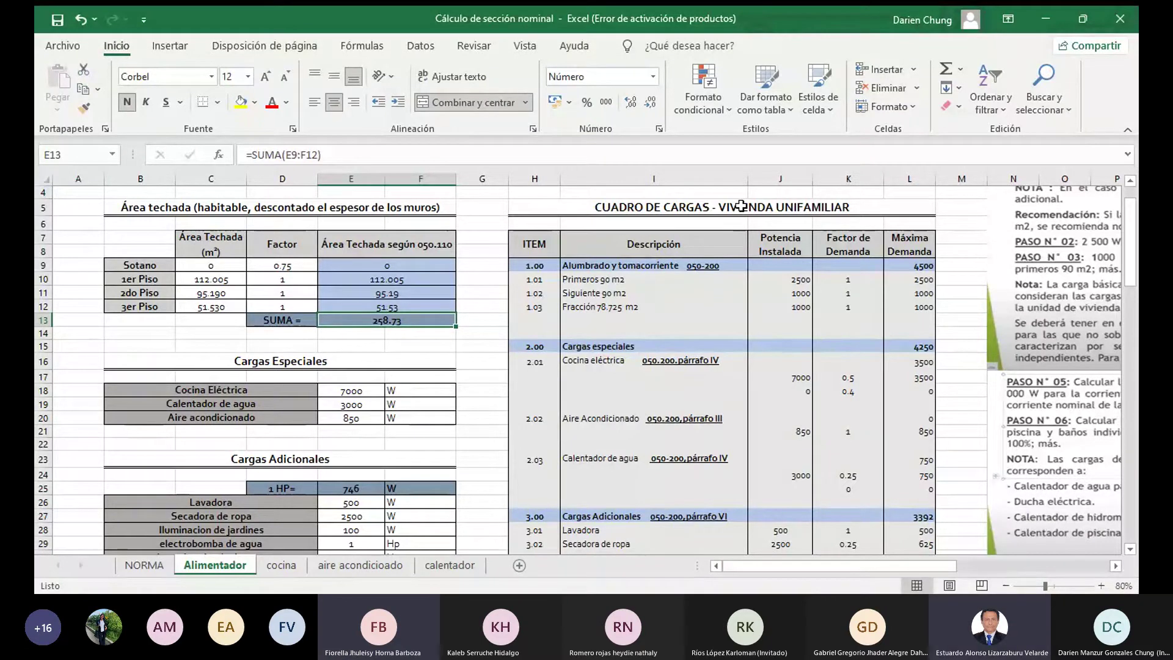
scroll(742, 207, "down", 3)
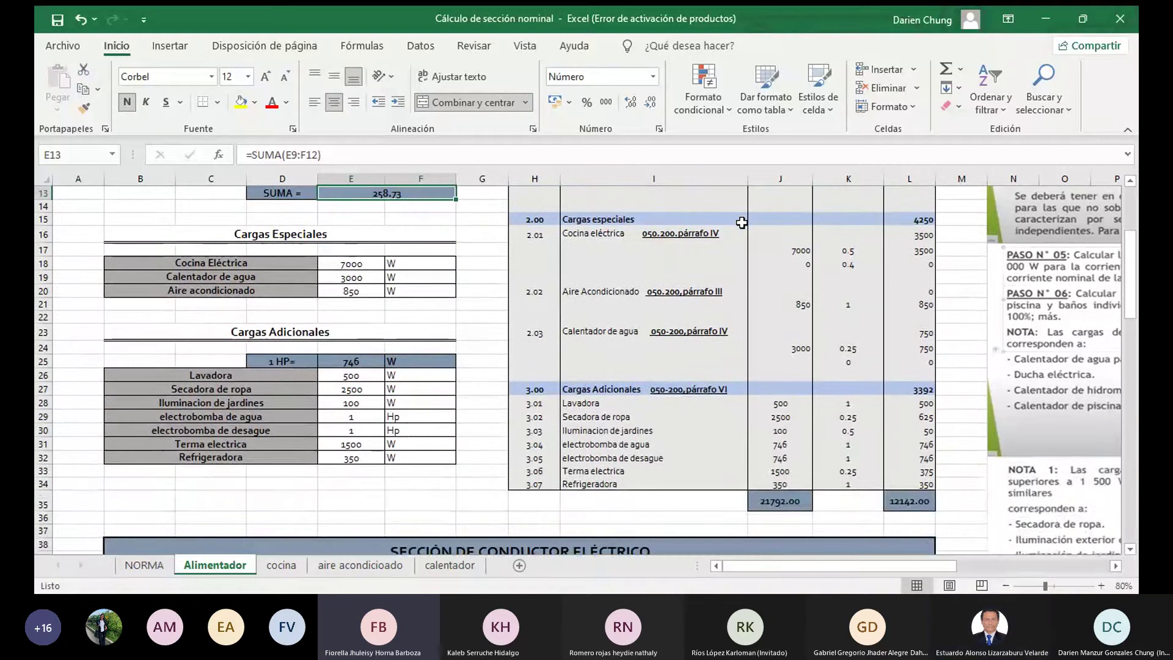
scroll(741, 223, "down", 2)
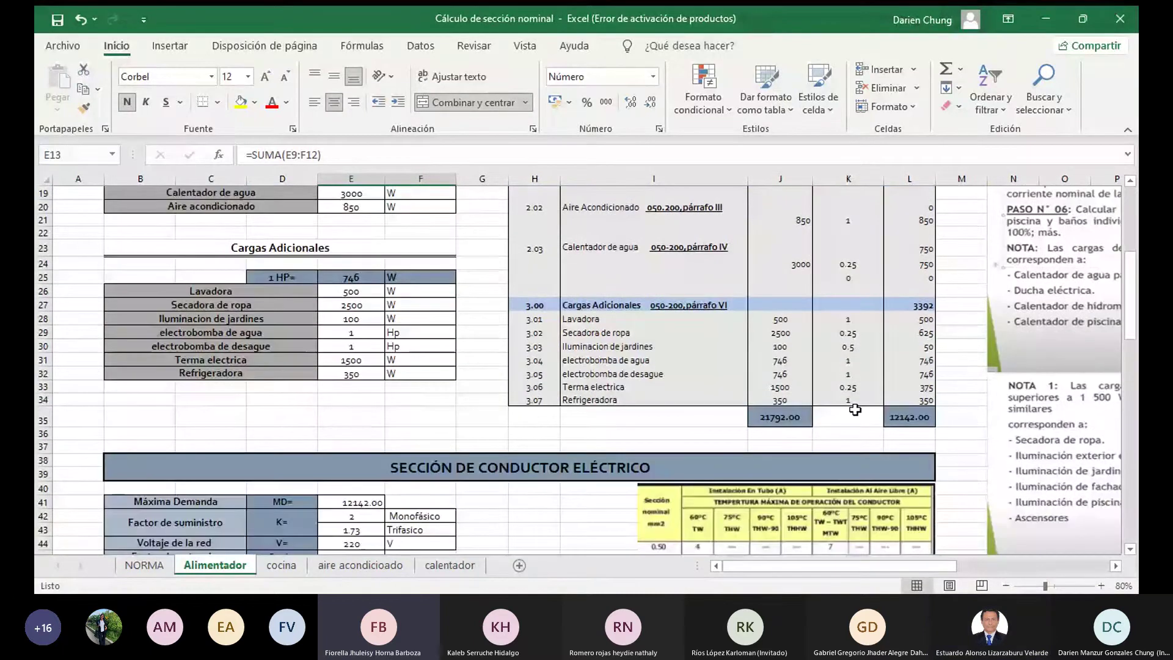
scroll(838, 418, "down", 4)
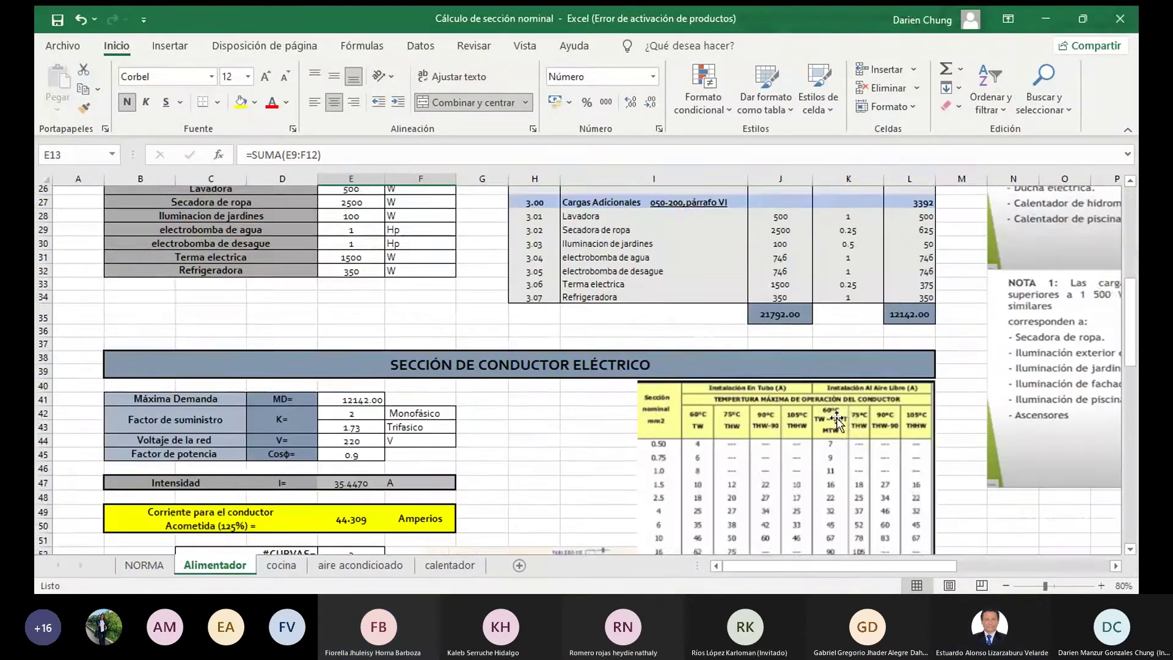
- Examine the SECCIÓN DE CONDUCTOR ELÉCTRICO calculation and inspect the SECCION NOMINAL value chosen for the feeder
scroll(838, 420, "down", 2)
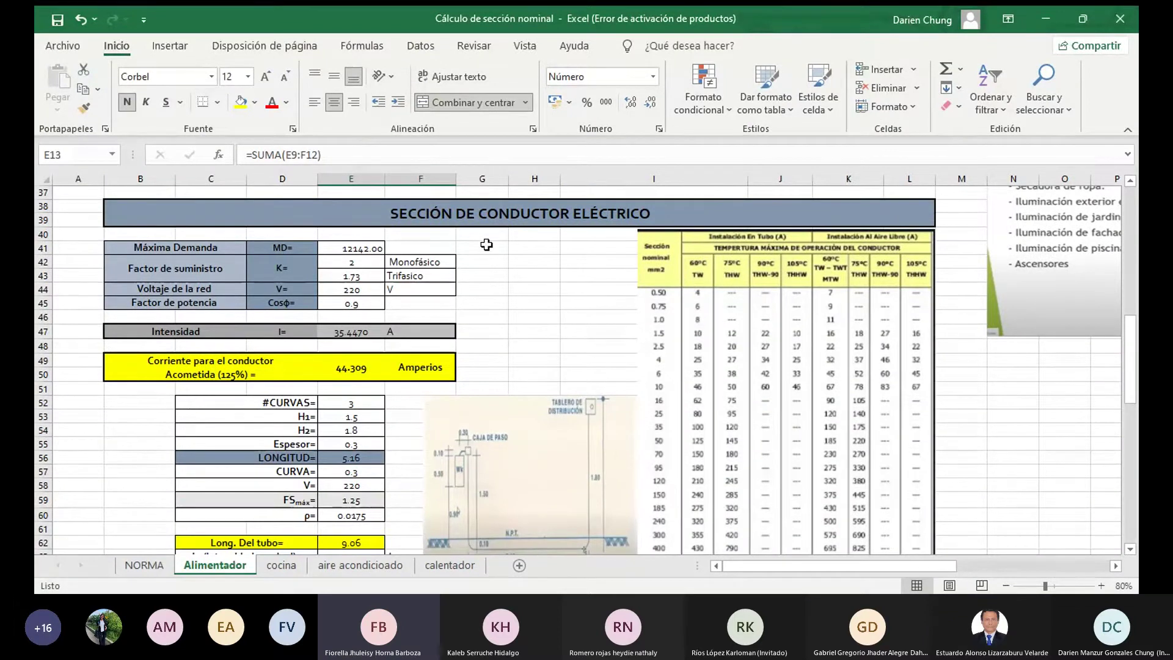
scroll(363, 272, "up", 1)
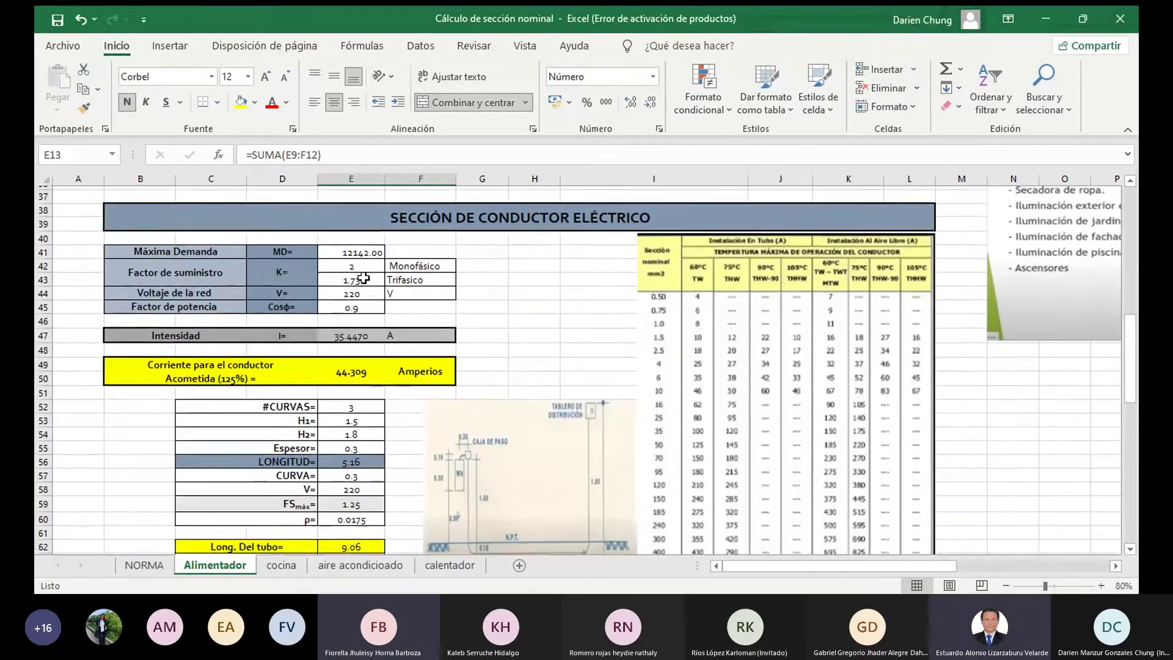
scroll(363, 272, "down", 1)
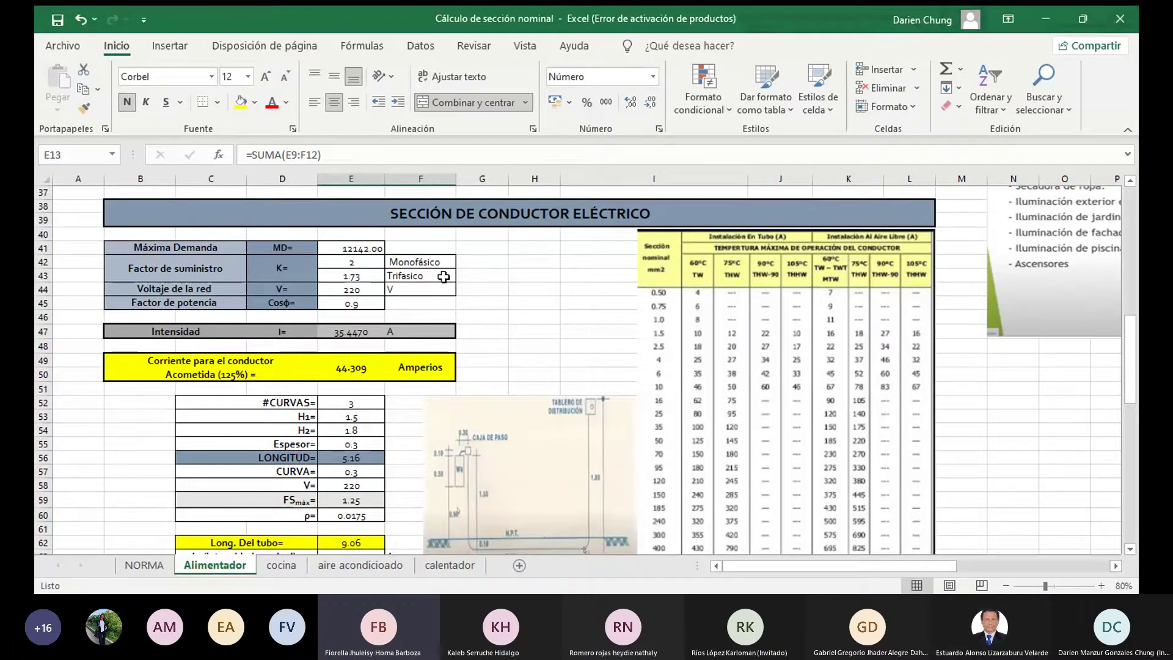
scroll(456, 287, "down", 4)
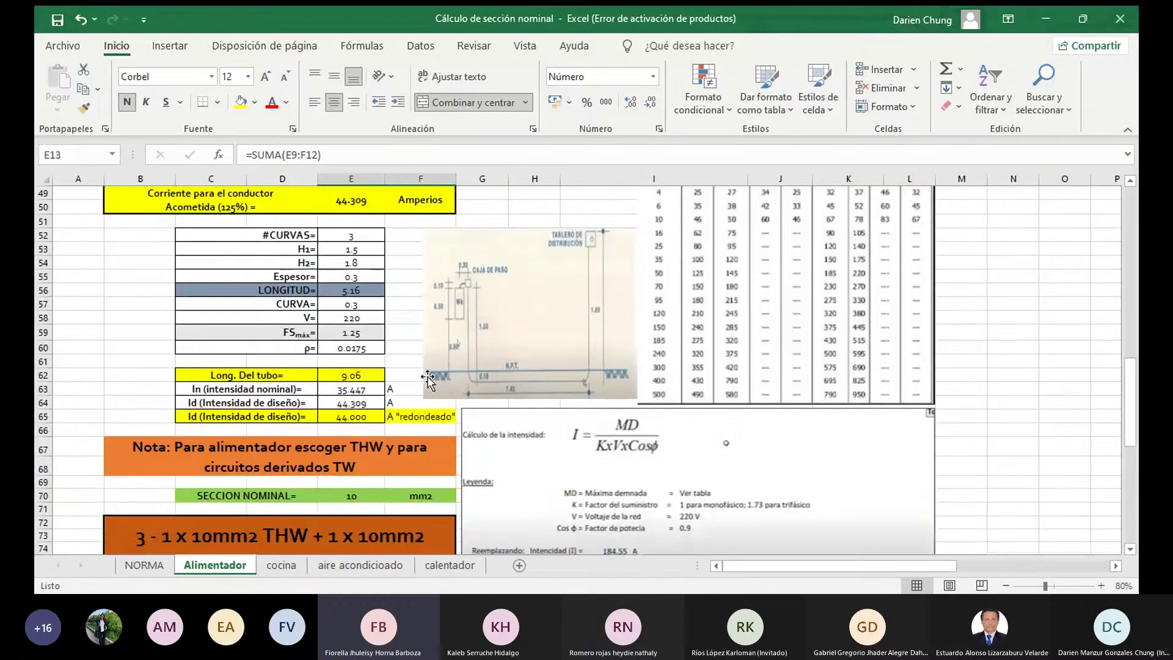
left_click(350, 496)
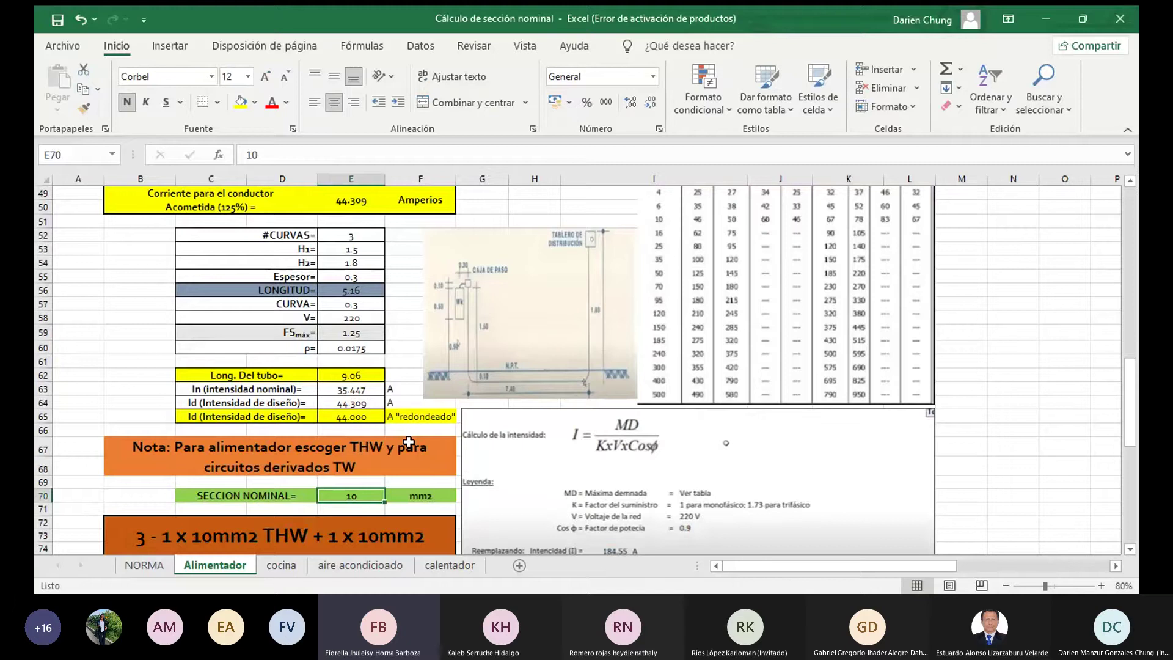
scroll(409, 441, "up", 1)
scroll(409, 442, "down", 1)
- Review the feeder's conductor designation and its VERIFICACIÓN POR CAÍDA DE TENSIÓN section
scroll(408, 442, "down", 7)
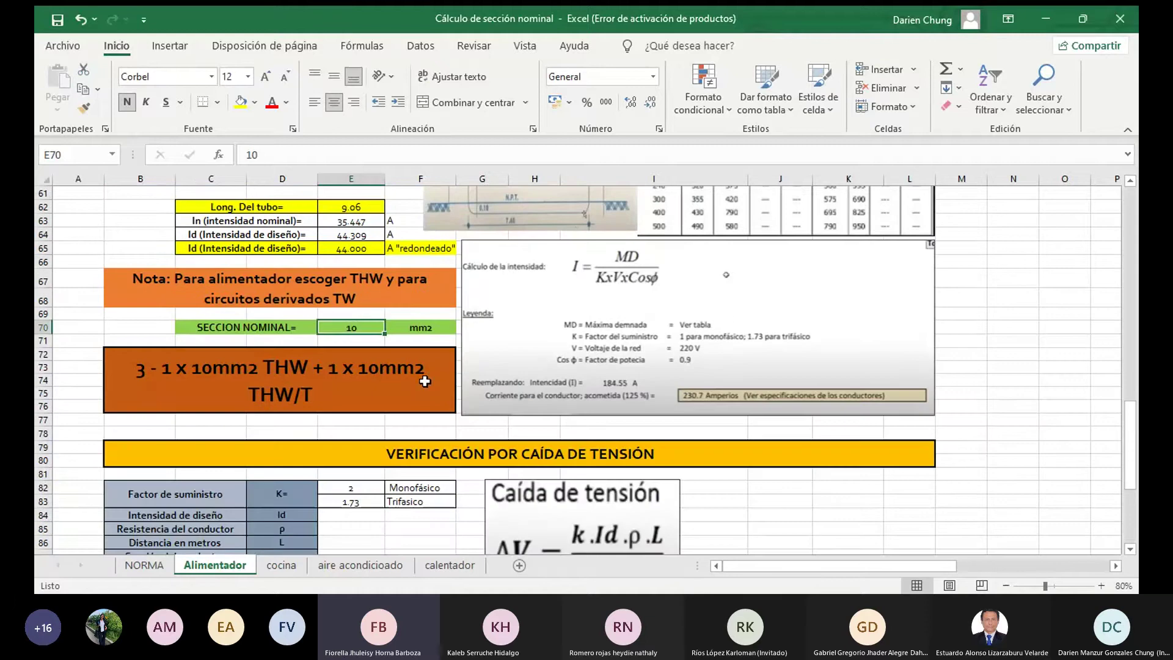
scroll(425, 382, "down", 1)
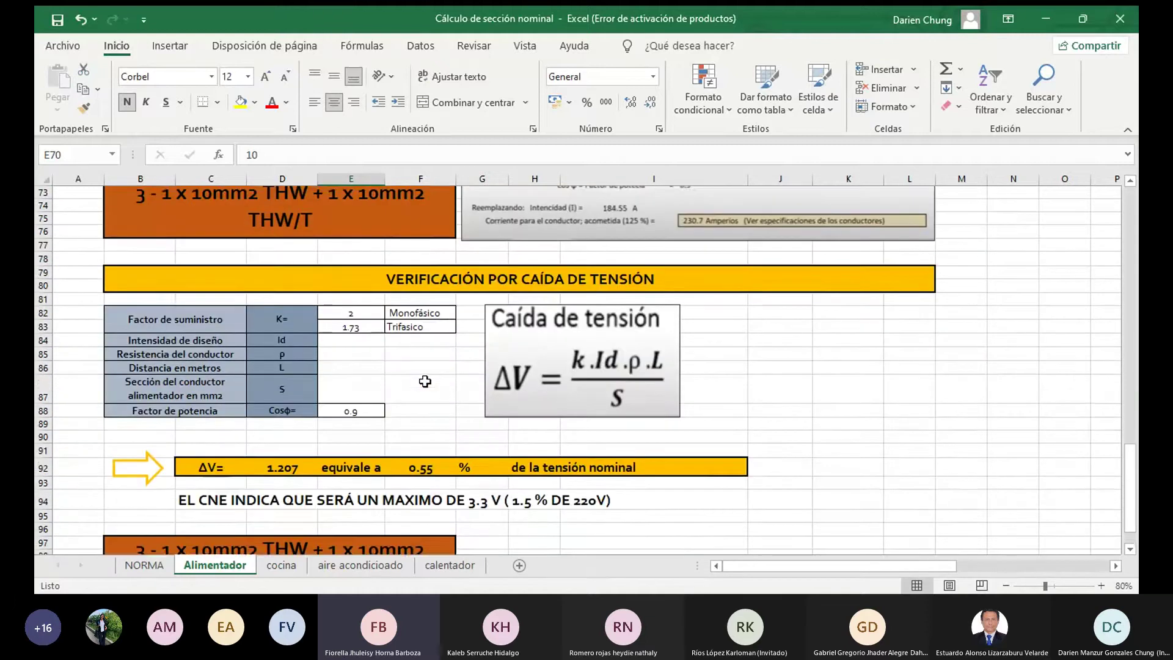
scroll(425, 381, "down", 1)
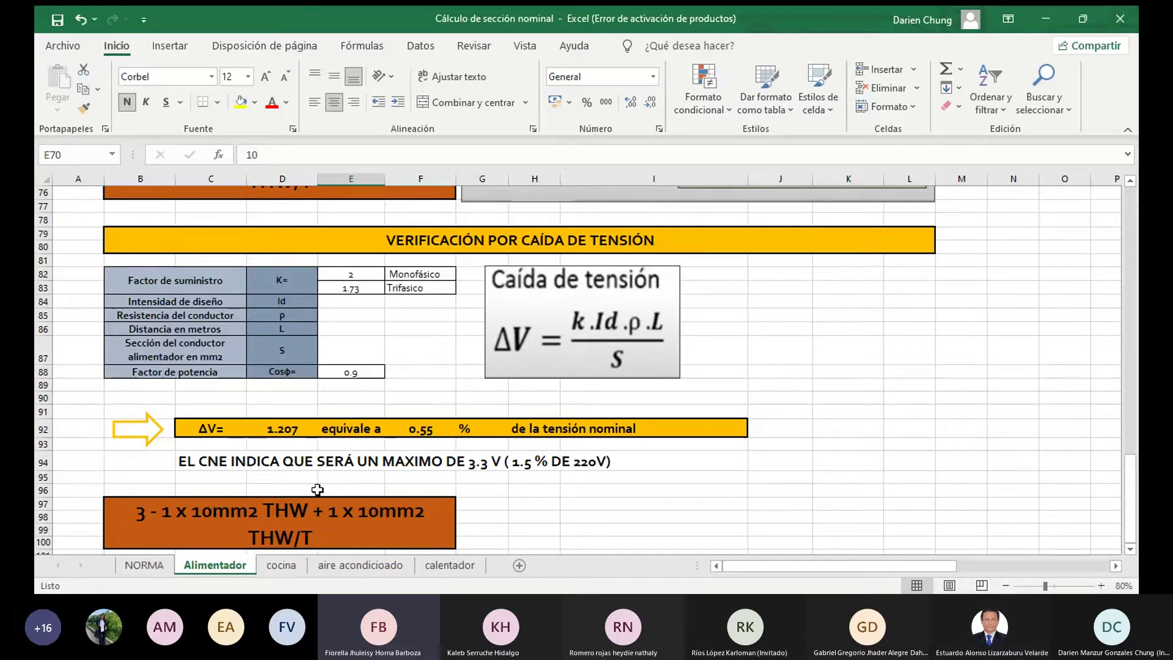
- Show the cocina sheet and review its area, load table, nominal section and voltage drop calculations
left_click(284, 564)
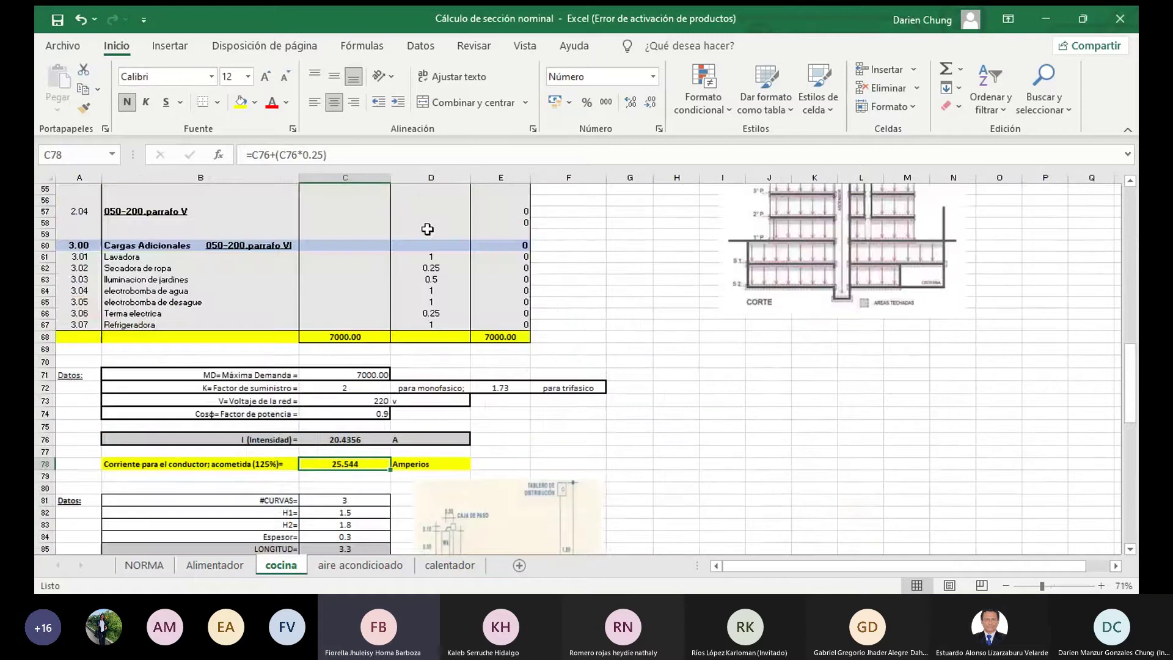
scroll(427, 229, "up", 18)
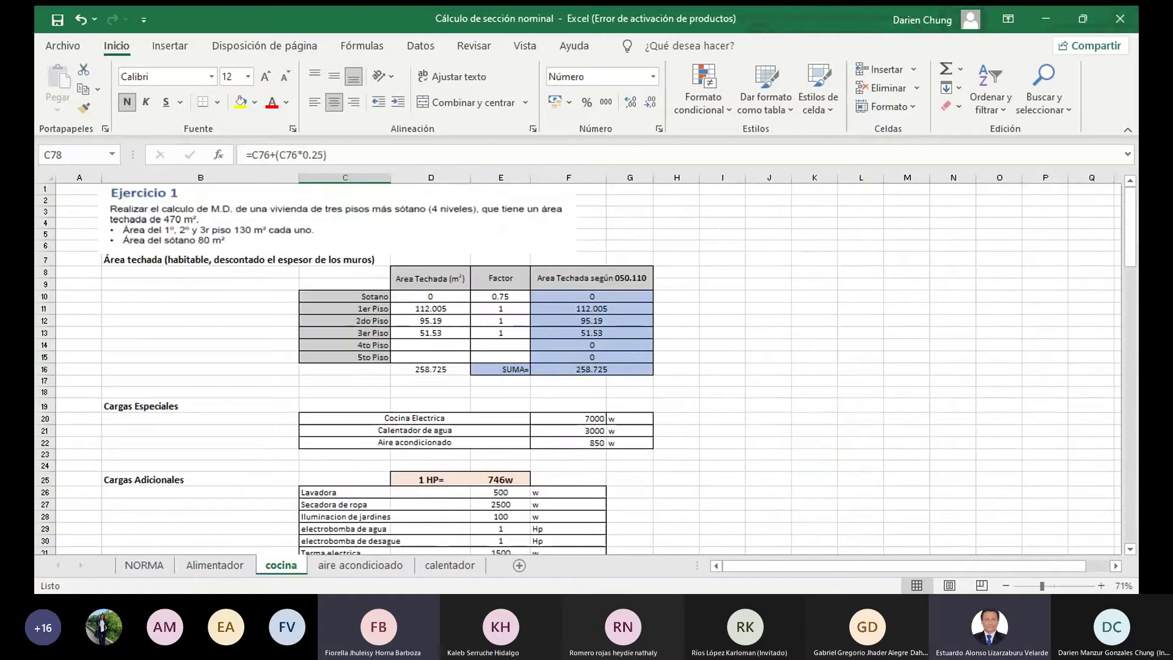
scroll(842, 530, "down", 2)
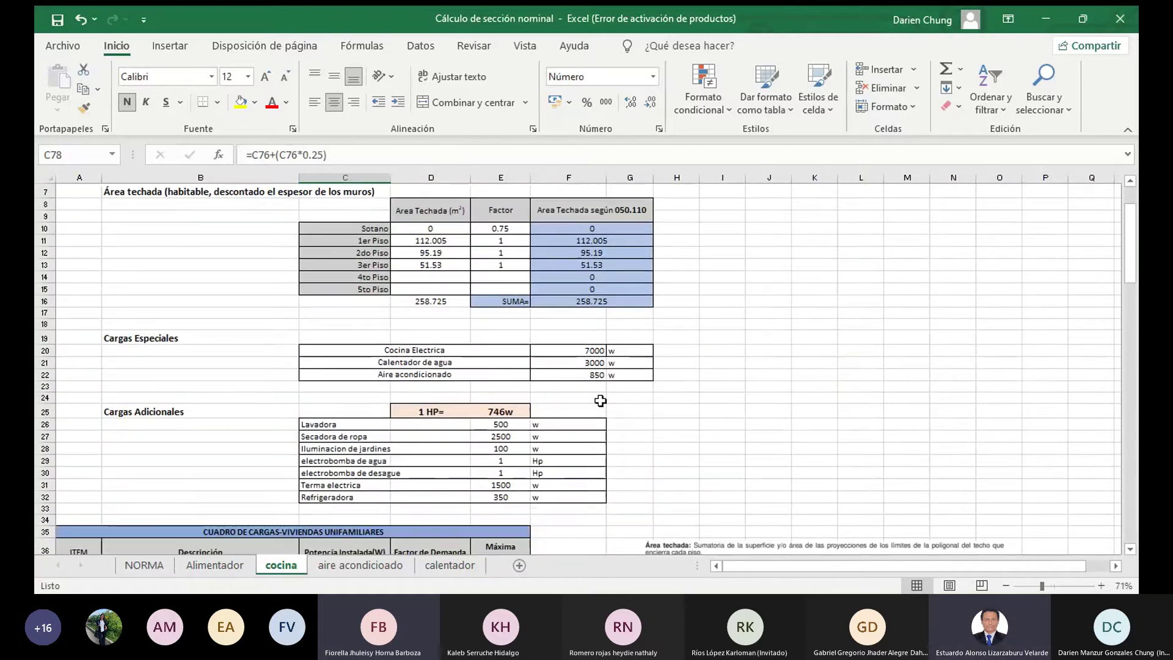
scroll(597, 375, "down", 20)
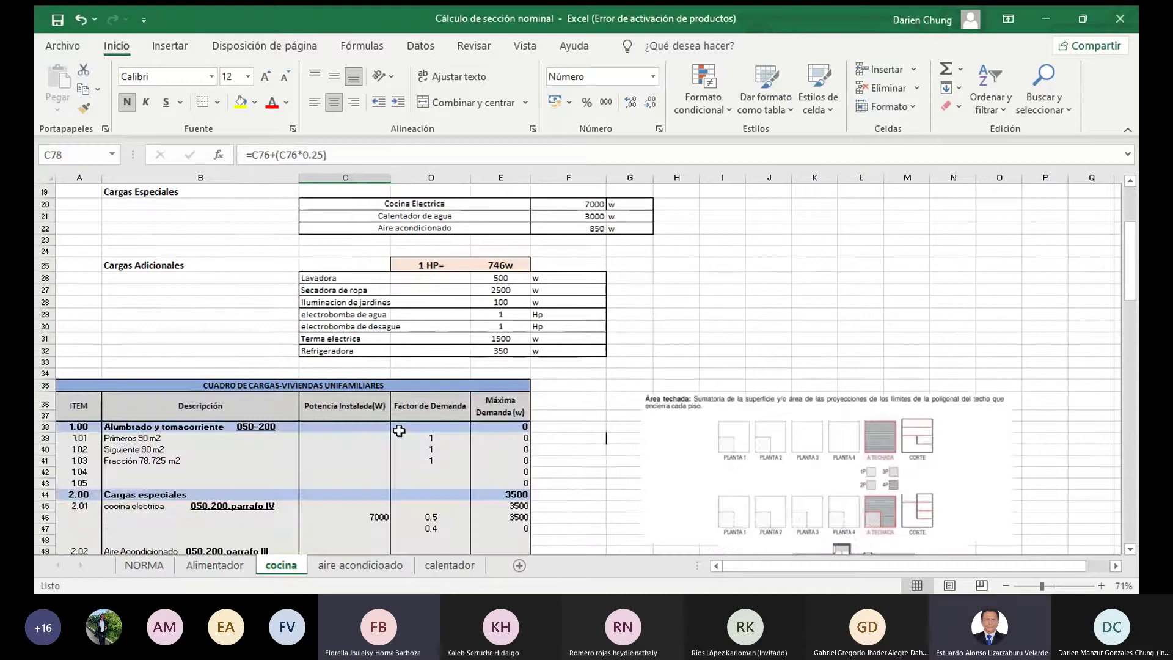
scroll(403, 416, "down", 5)
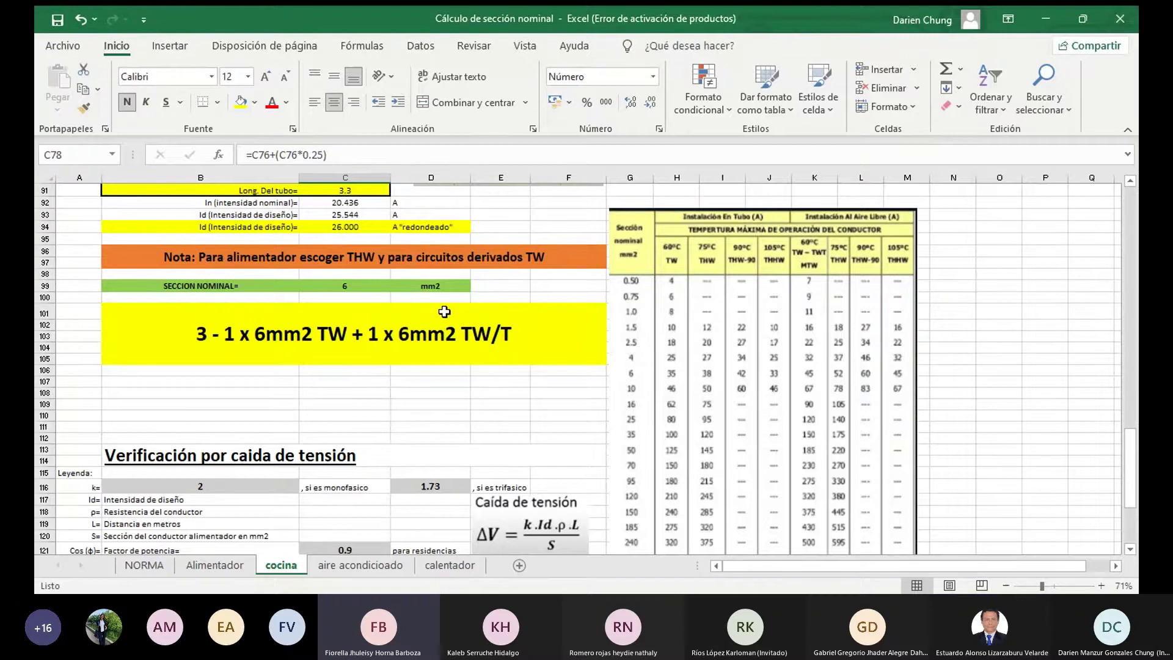
scroll(366, 306, "down", 1)
- Show the aire acondicioado sheet and review its design current, nominal section and conductor ampacity table
left_click(360, 565)
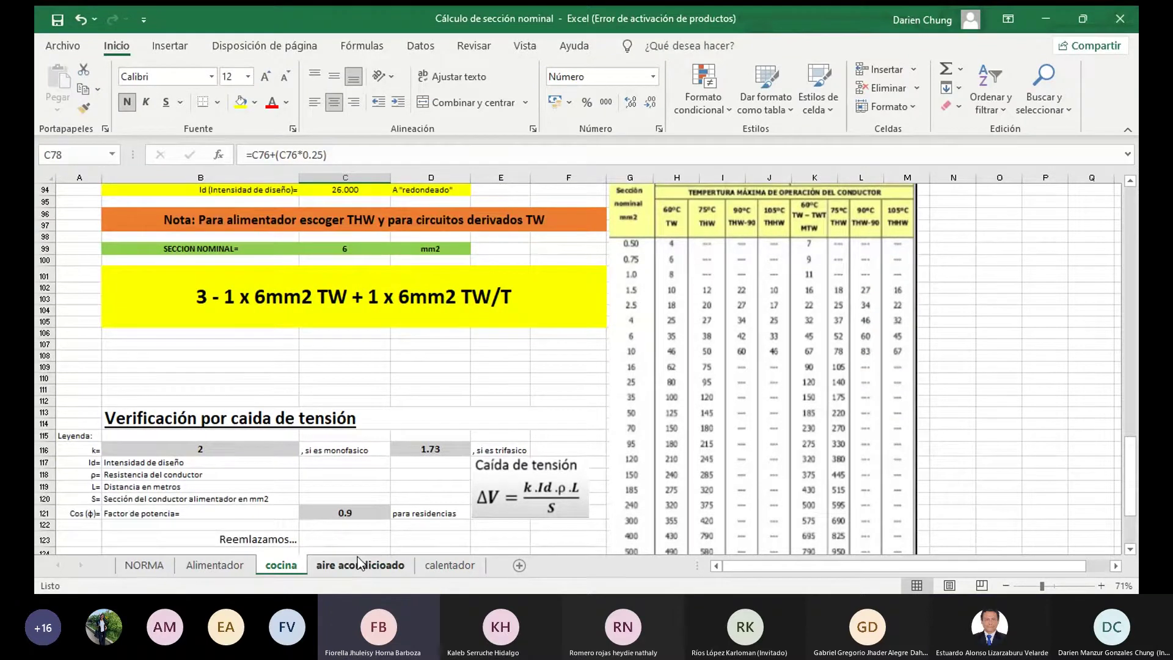
scroll(443, 290, "down", 3)
scroll(442, 291, "down", 1)
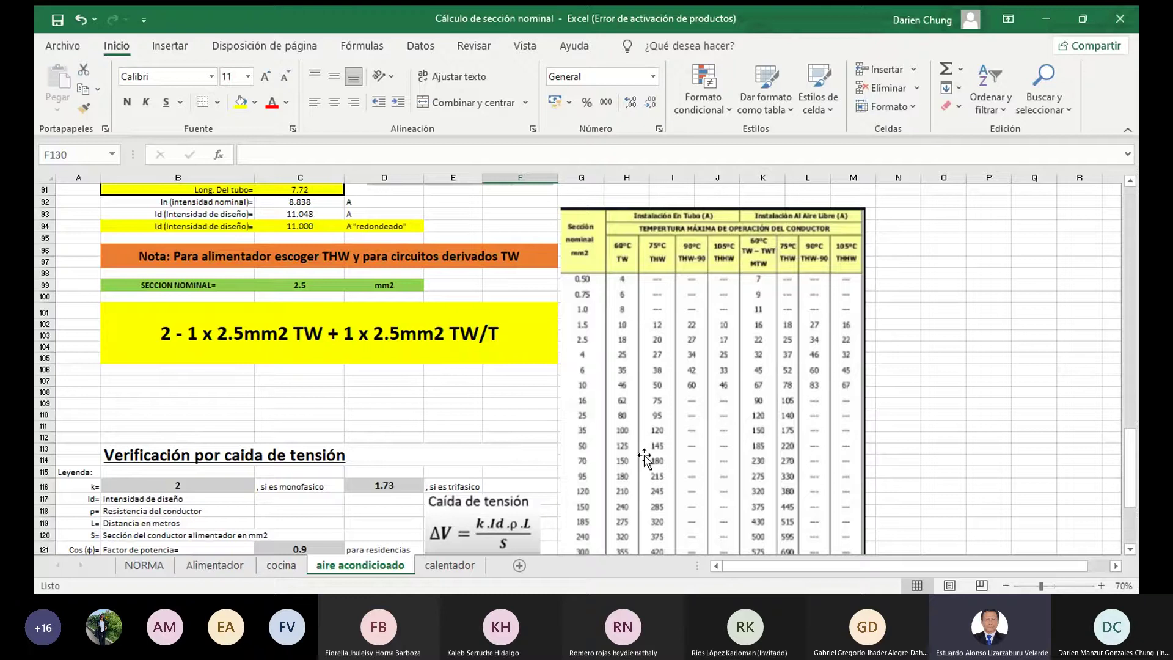
scroll(645, 456, "up", 1)
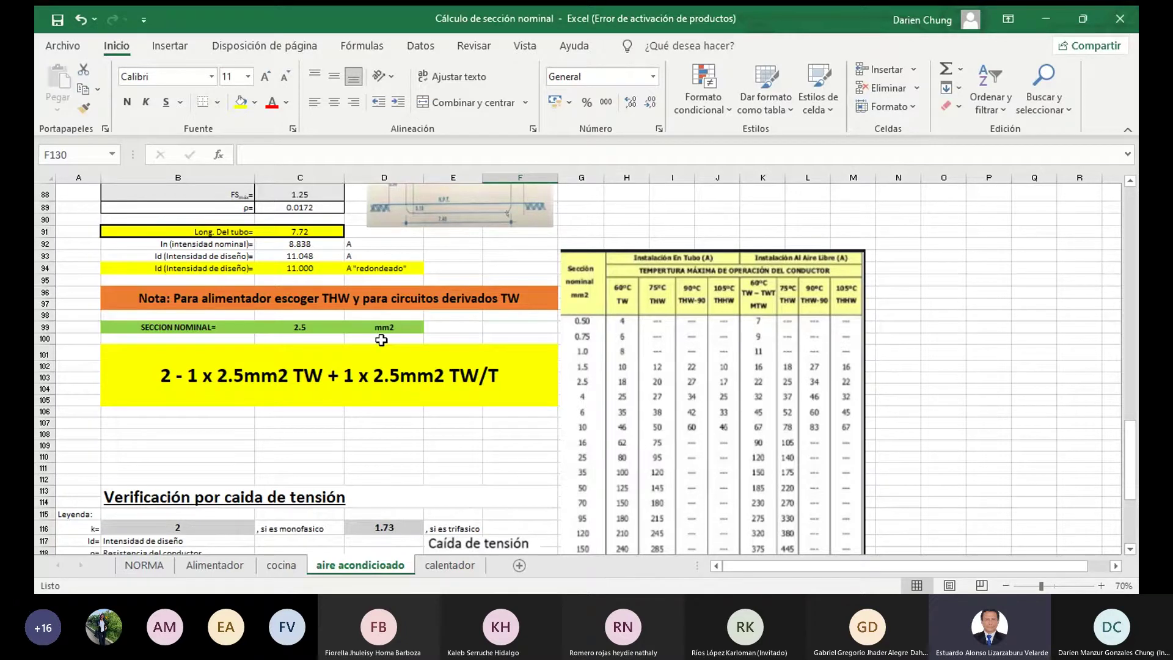
scroll(381, 340, "up", 3)
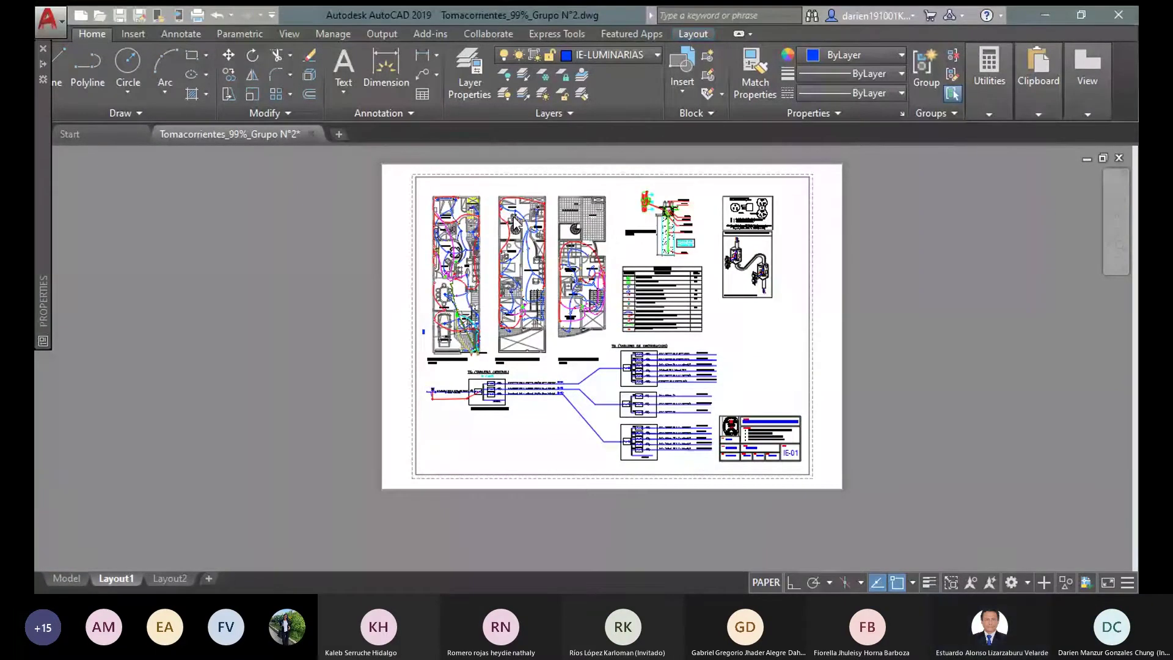
- Examine the lighting and outlet circuits of the first floor's DORMITORIO PRINCIPAL and the adjoining SH bathrooms on the Layout1 sheet
scroll(514, 220, "up", 2)
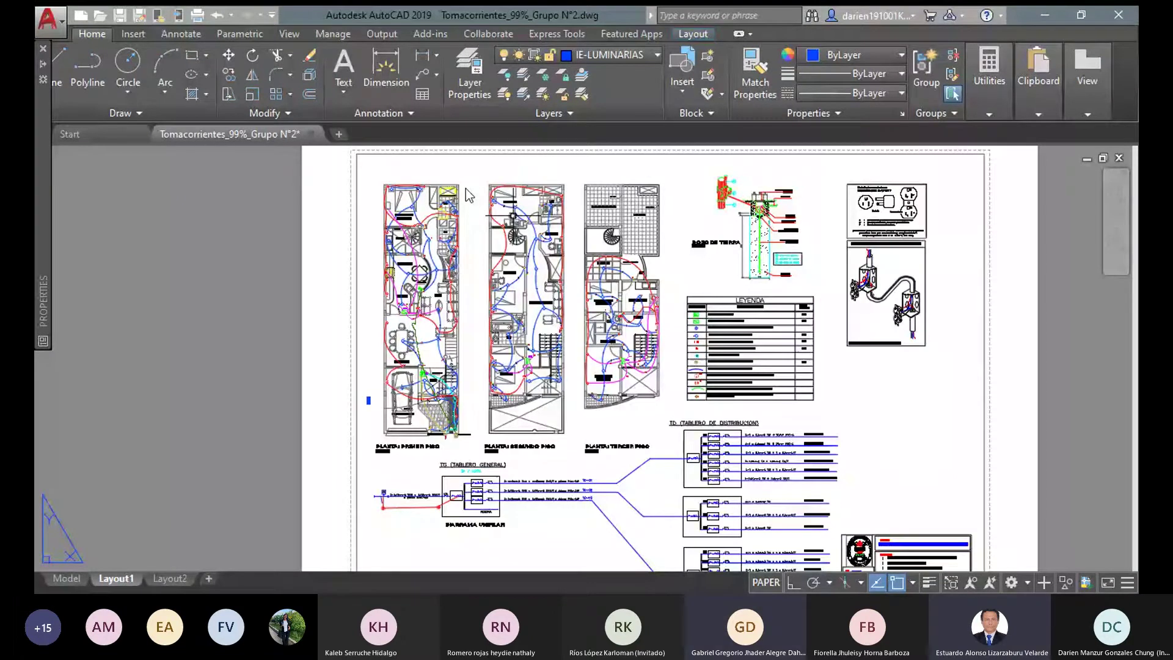
scroll(466, 194, "up", 6)
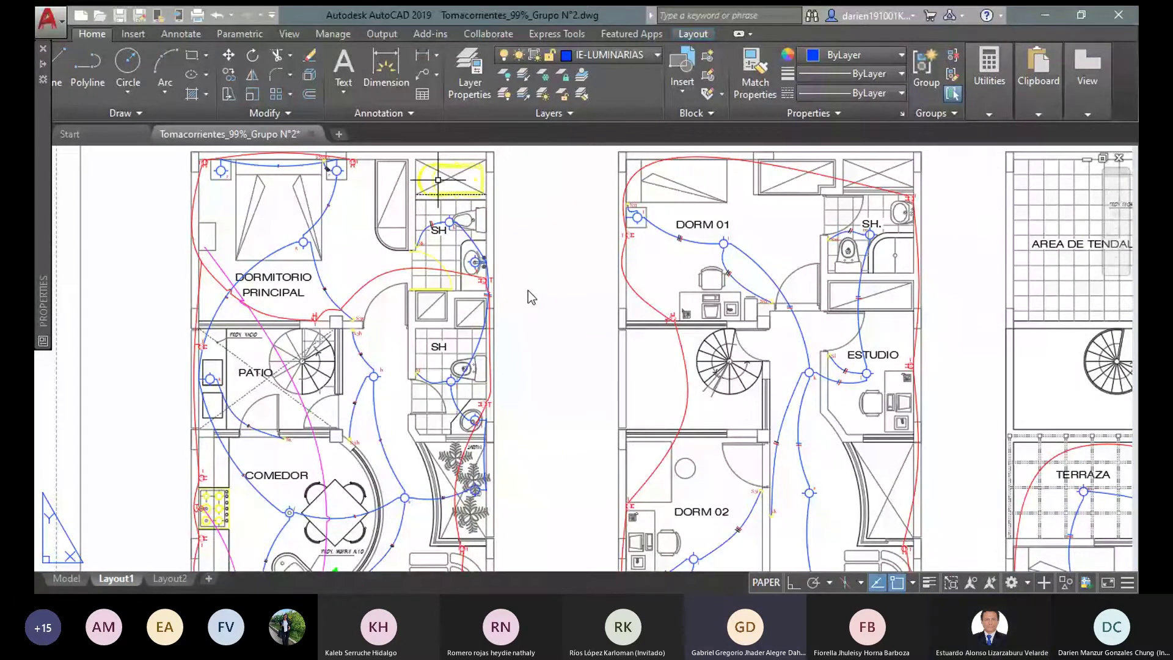
scroll(530, 248, "down", 2)
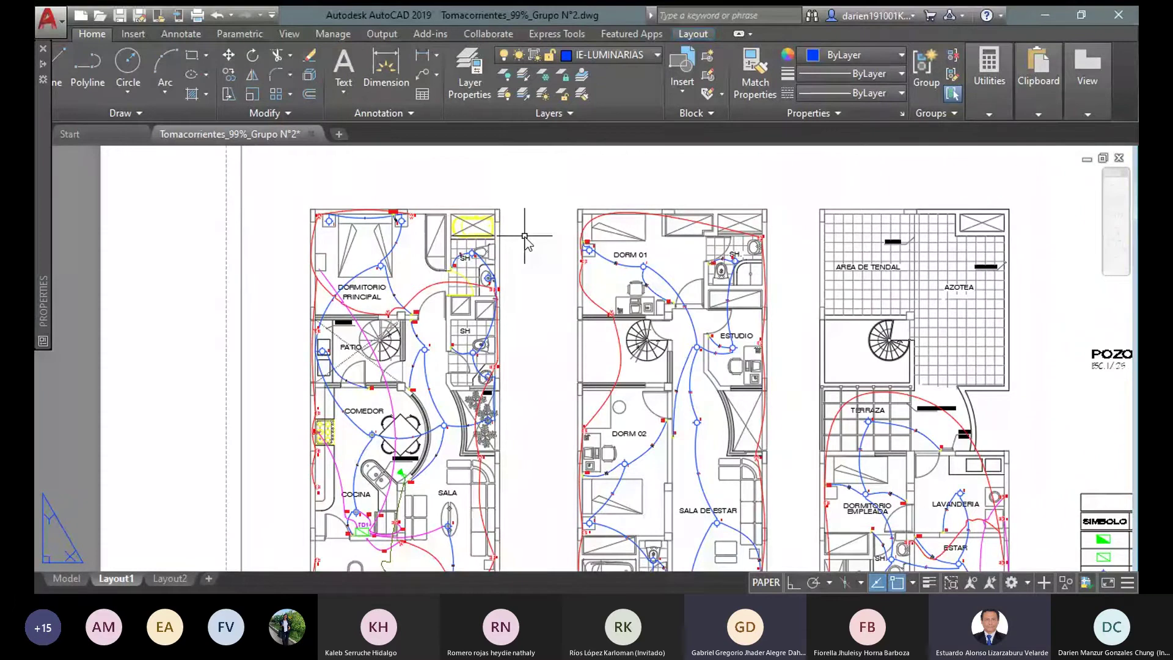
scroll(525, 236, "up", 2)
scroll(326, 211, "up", 2)
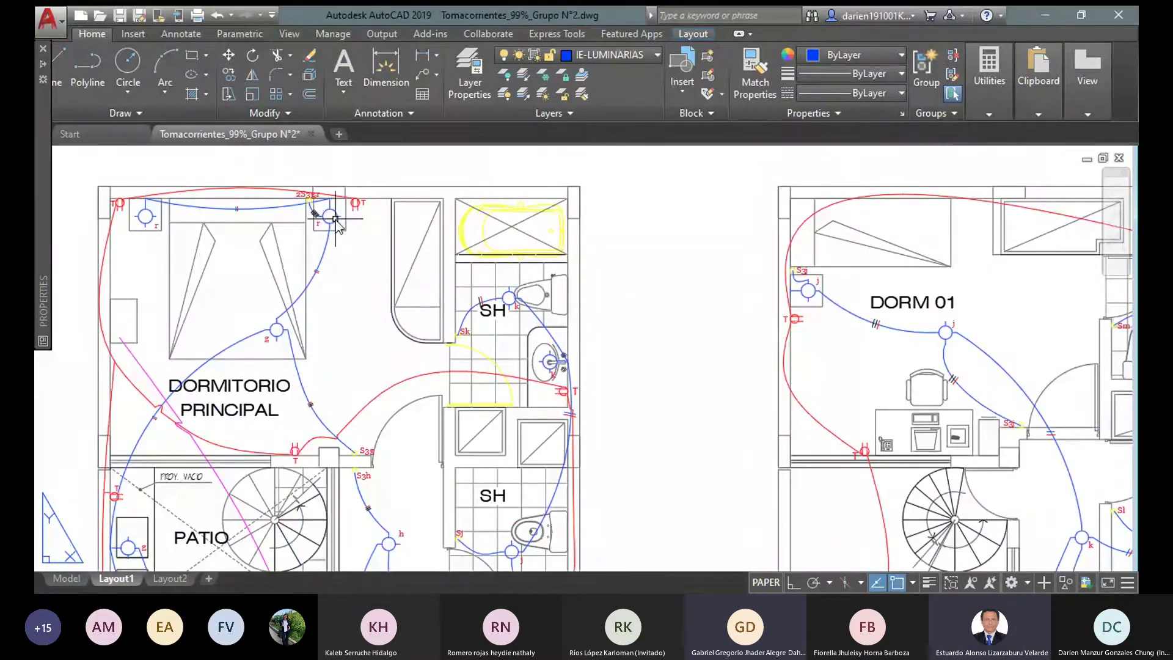
scroll(330, 217, "up", 2)
middle_click_drag(330, 217, 554, 313)
middle_click_drag(588, 367, 579, 273)
scroll(579, 273, "down", 2)
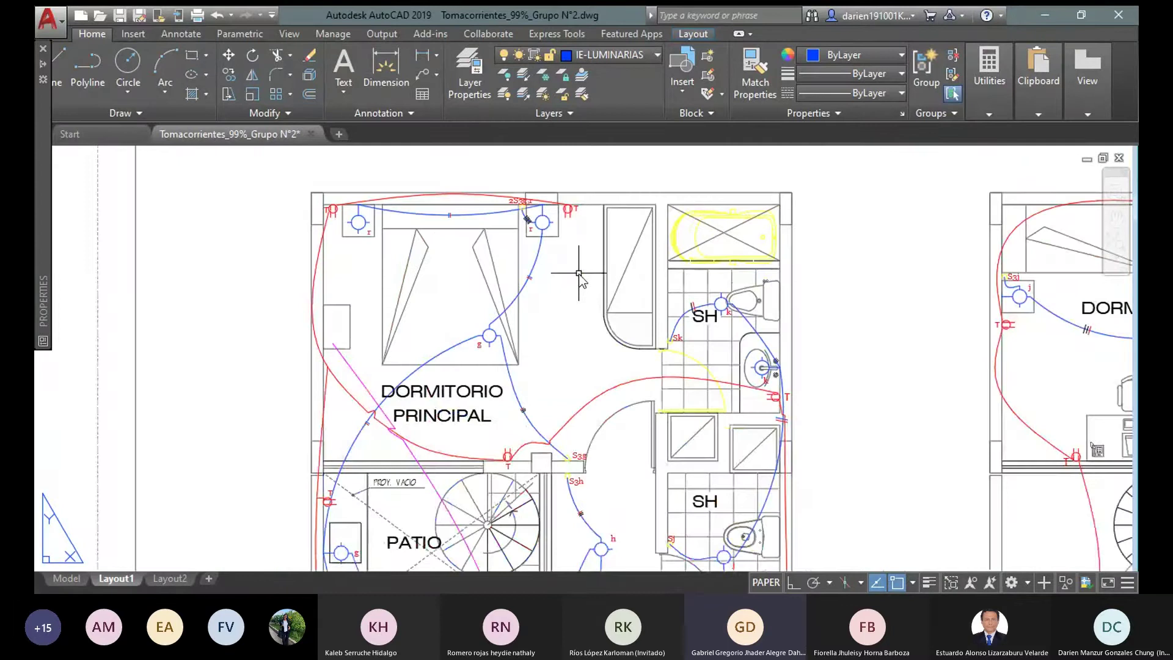
middle_click_drag(516, 422, 479, 330)
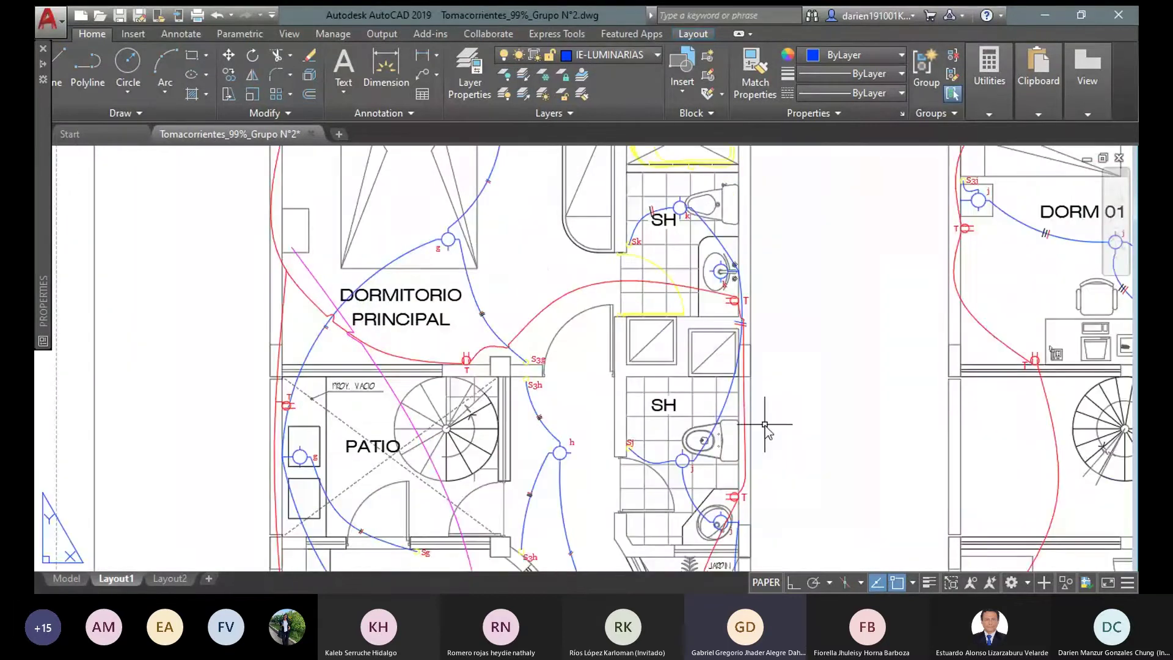
- Review the first-floor circuits around the small COMEDOR, COCINA and SALA and their connections to the TD1 board
mouse_move(794, 423)
middle_mouse_down()
mouse_move(792, 434)
mouse_move(833, 279)
middle_mouse_up()
middle_click_drag(521, 427, 638, 191)
middle_click_drag(558, 424, 536, 453)
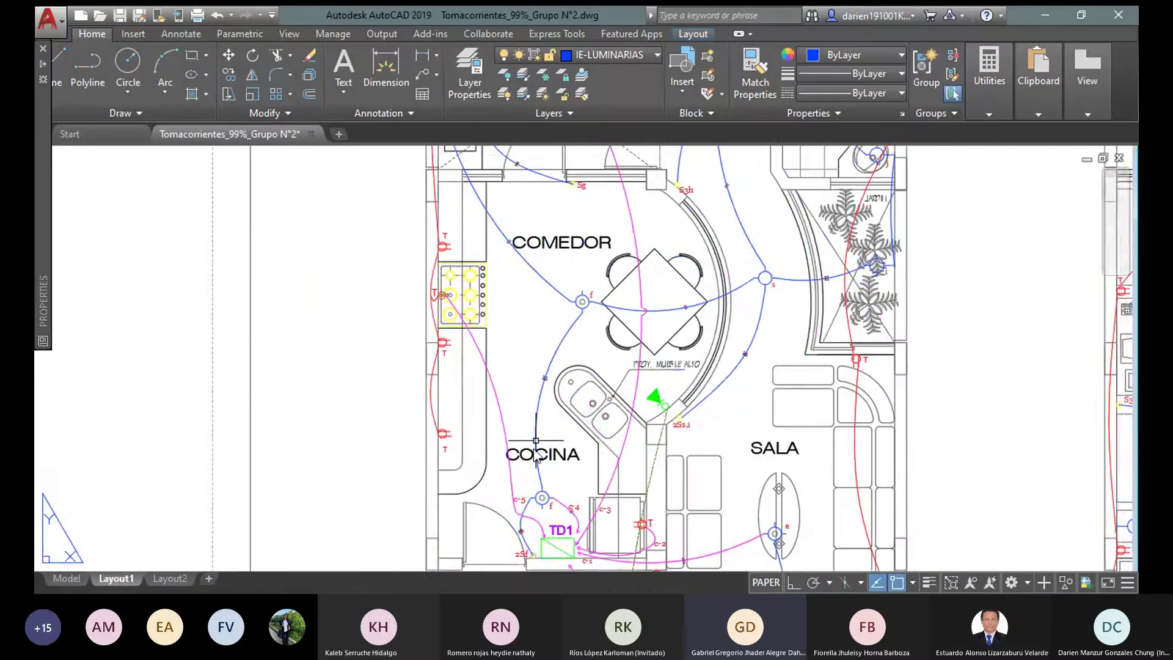
scroll(536, 454, "up", 2)
scroll(541, 459, "down", 2)
mouse_move(544, 463)
middle_mouse_down()
mouse_move(529, 445)
mouse_move(471, 451)
middle_mouse_up()
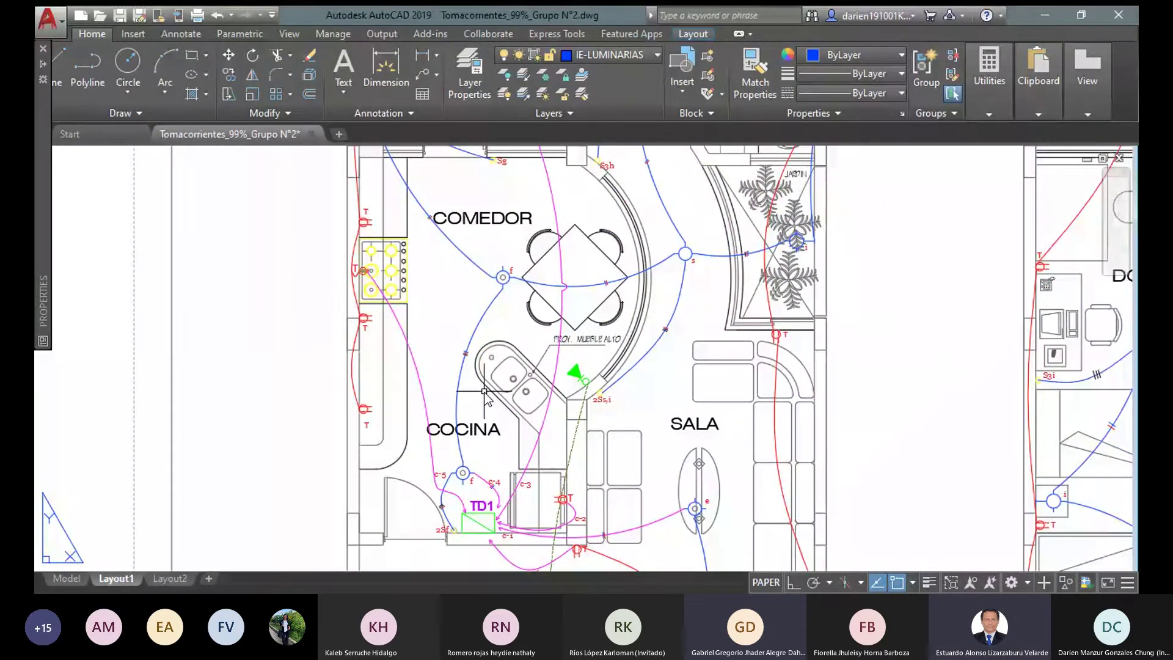
scroll(484, 392, "down", 2)
- Follow the first-floor wiring from TD1 through the large COMEDOR to the TG board, HALL and ESTACIONAMIENTO
middle_click_drag(520, 420, 535, 228)
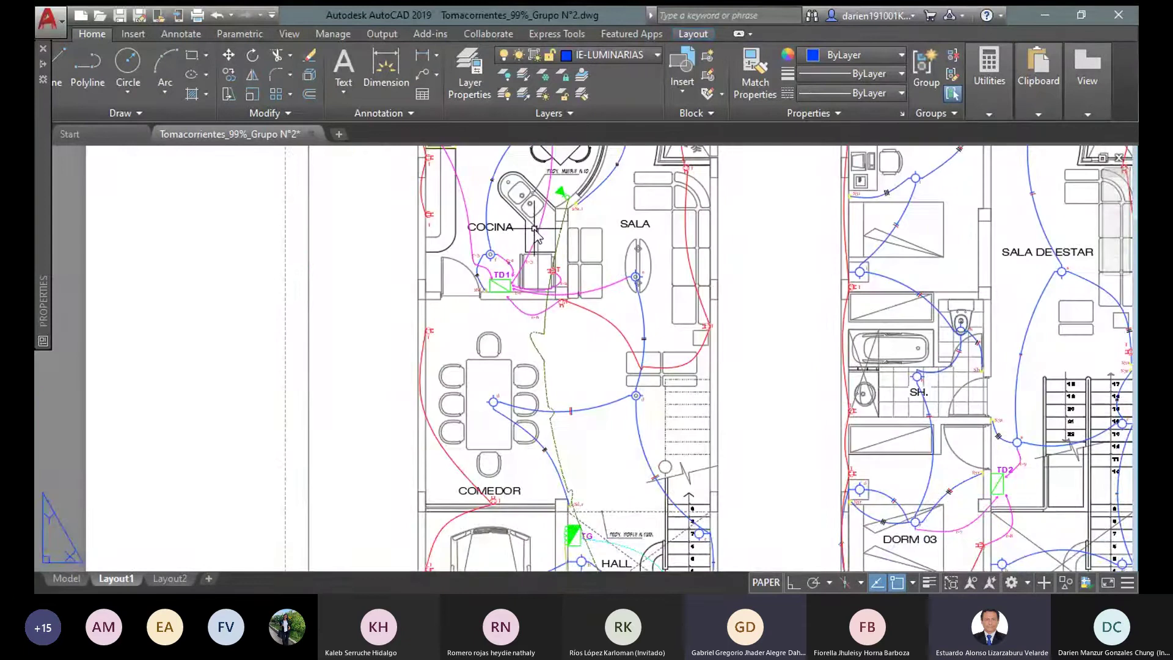
scroll(573, 361, "up", 2)
mouse_move(570, 325)
middle_mouse_down()
mouse_move(577, 343)
mouse_move(561, 284)
middle_mouse_up()
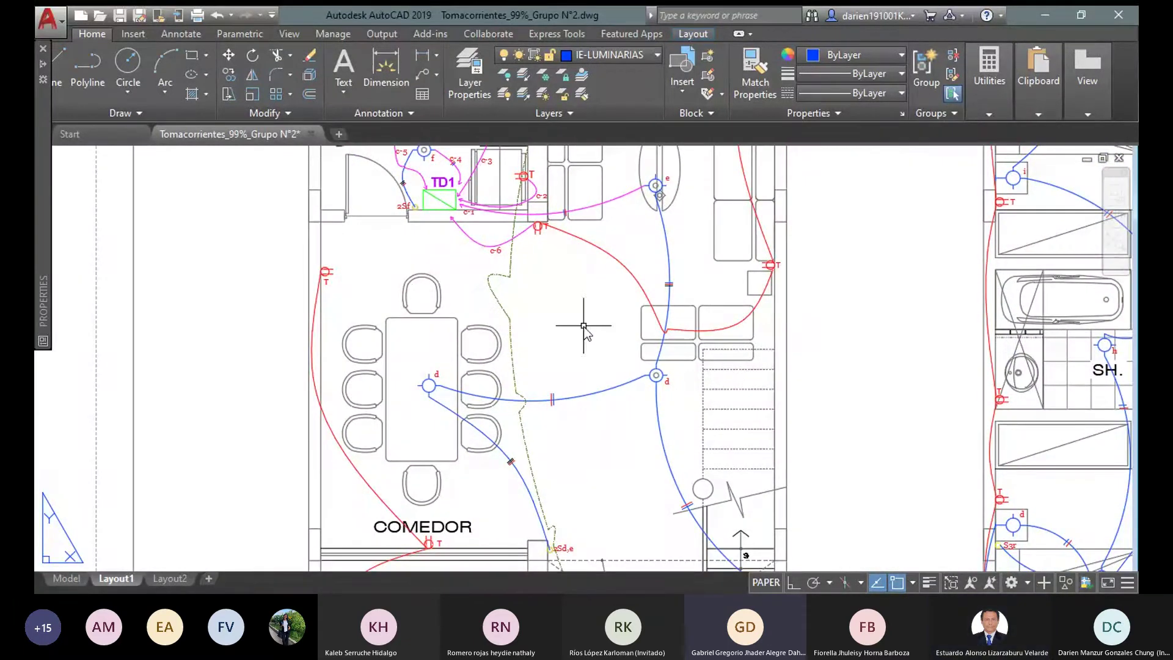
scroll(629, 349, "down", 2)
scroll(611, 388, "up", 2)
middle_click_drag(617, 330, 627, 262)
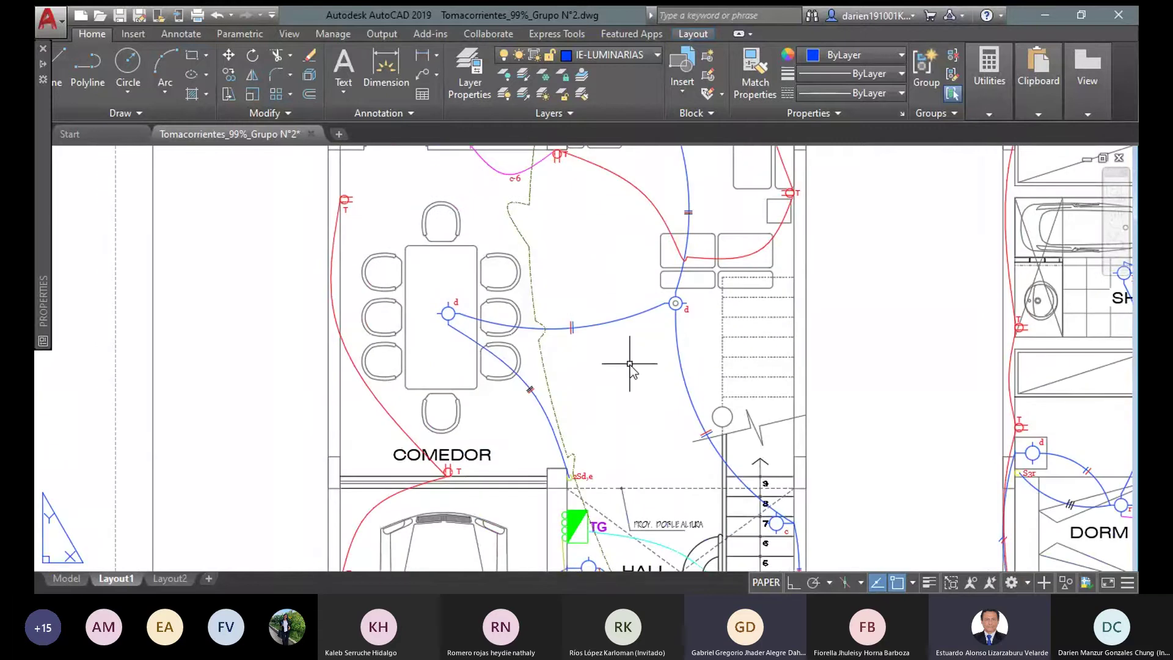
middle_click_drag(629, 372, 614, 223)
middle_click_drag(630, 418, 630, 311)
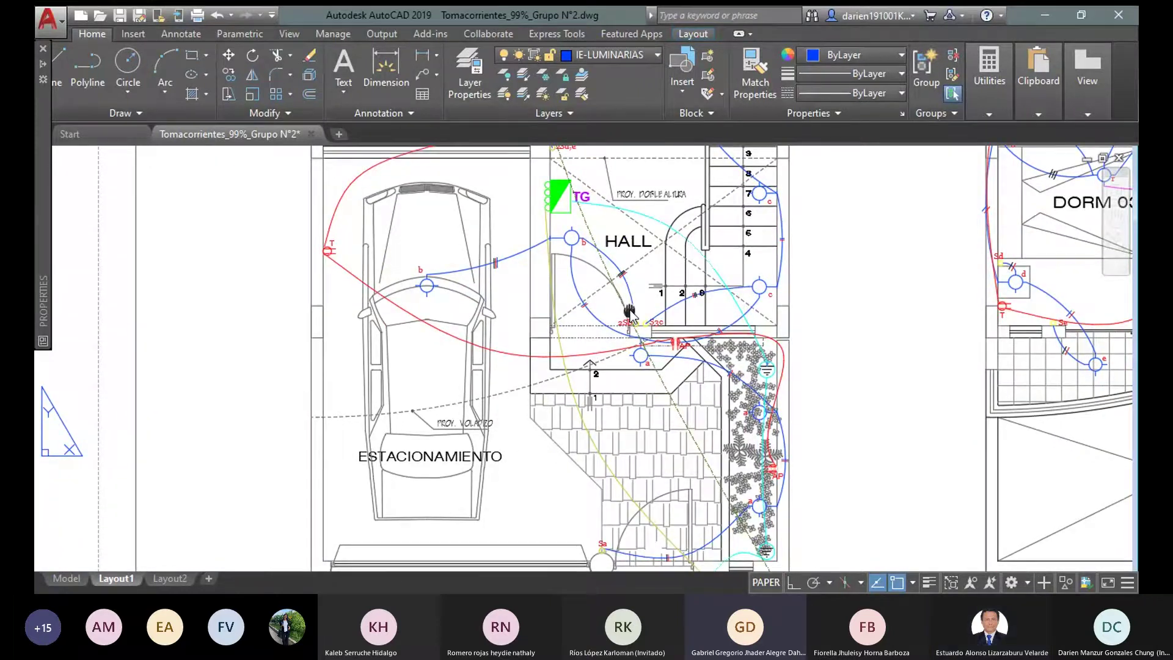
- Inspect the AP outlet and the lighting runs at the entrance between the HALL and the front garden
scroll(675, 339, "up", 4)
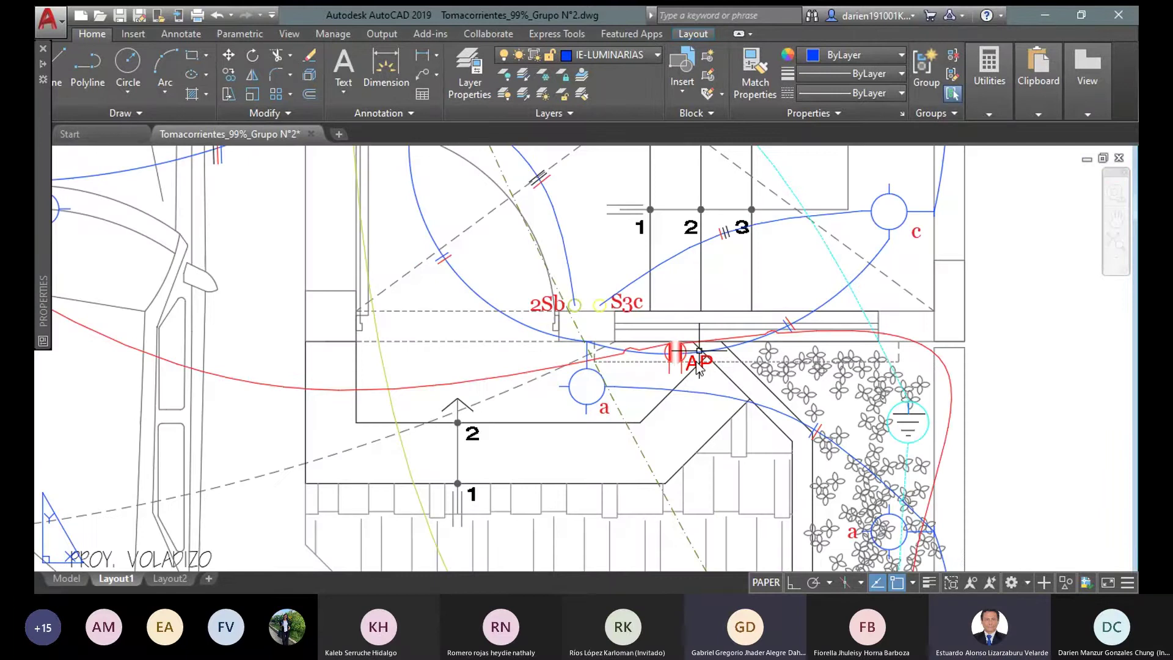
scroll(662, 385, "down", 2)
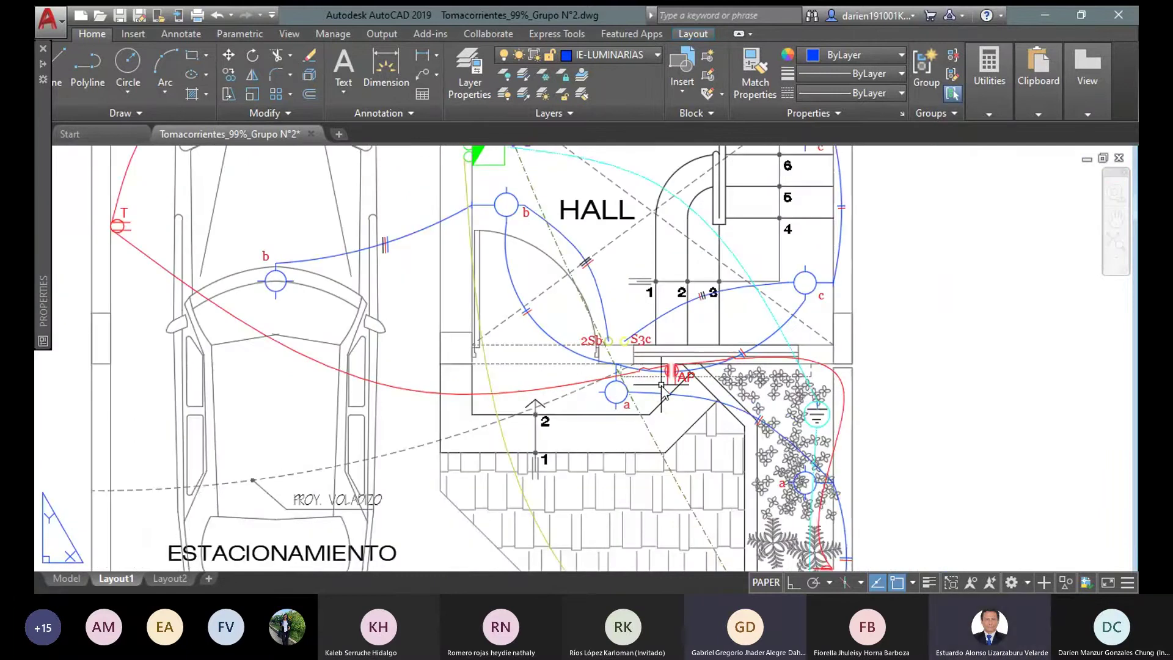
scroll(313, 294, "down", 2)
mouse_move(662, 422)
middle_mouse_down()
mouse_move(663, 254)
mouse_move(580, 259)
mouse_move(662, 445)
middle_mouse_up()
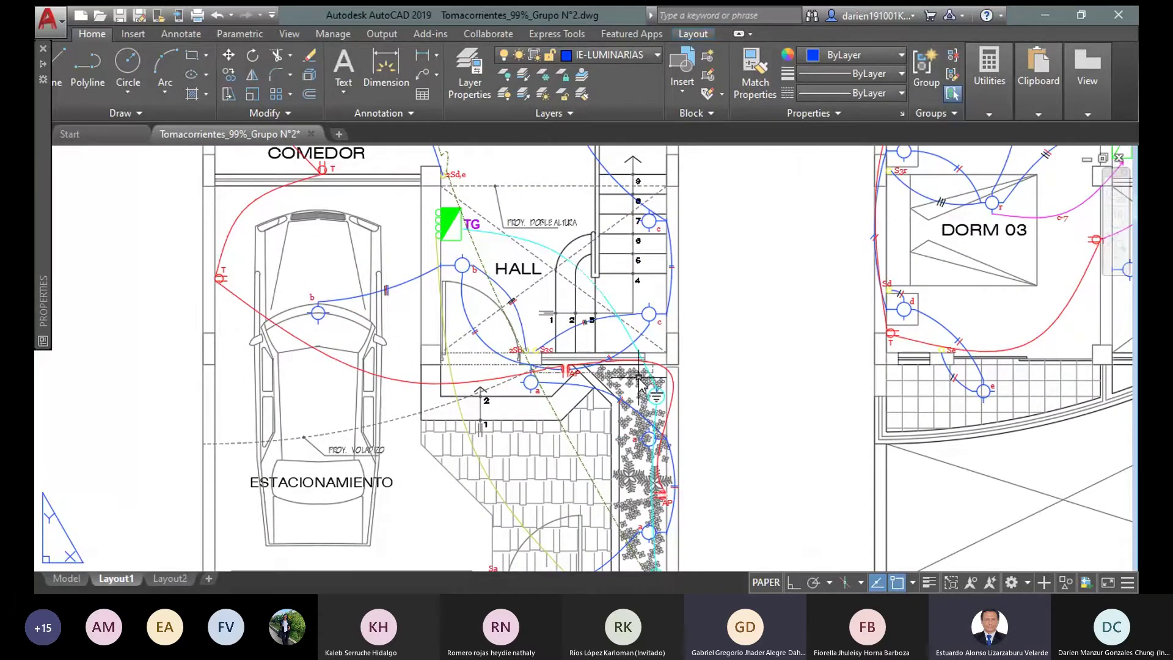
scroll(642, 383, "down", 3)
scroll(924, 238, "down", 2)
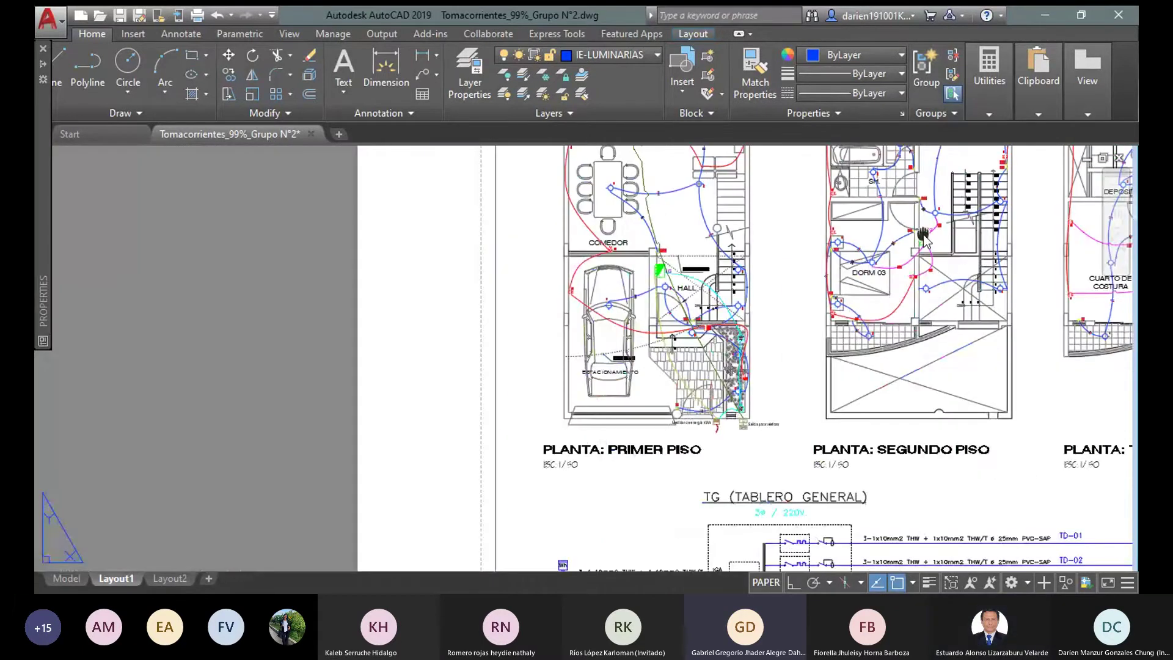
- View the three floor plans together and trace the first-floor circuit line between TD1, the small COMEDOR and the PATIO
middle_click_drag(924, 238, 688, 342)
mouse_move(723, 252)
middle_mouse_down()
mouse_move(703, 284)
mouse_move(762, 354)
middle_mouse_up()
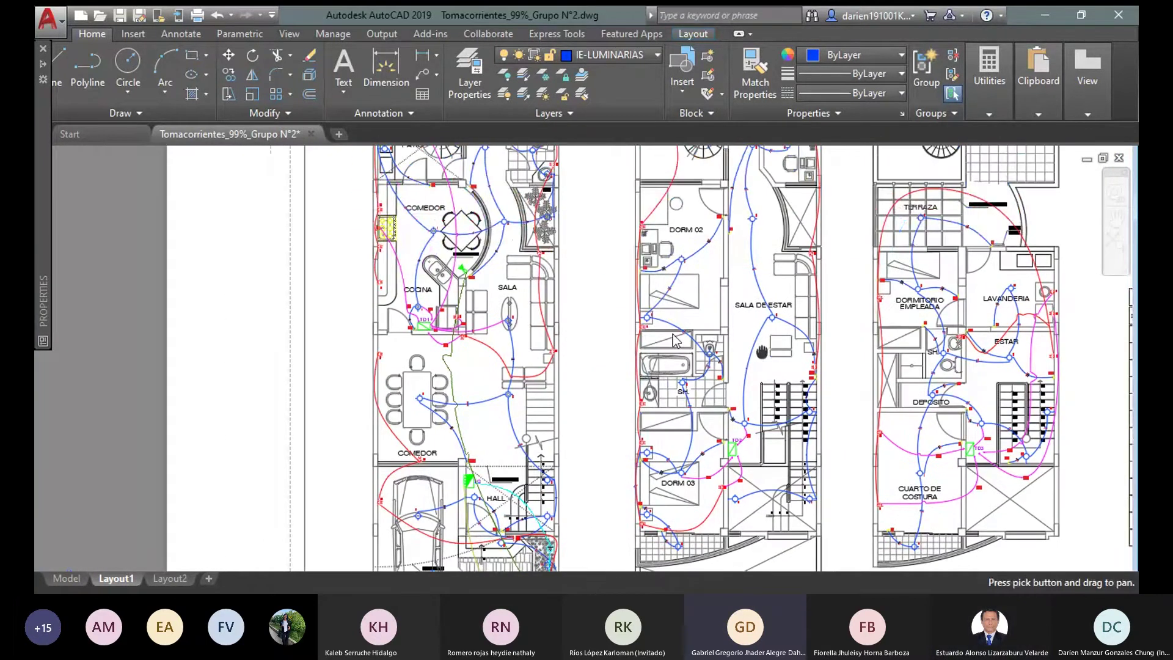
key("Escape")
scroll(468, 206, "up", 4)
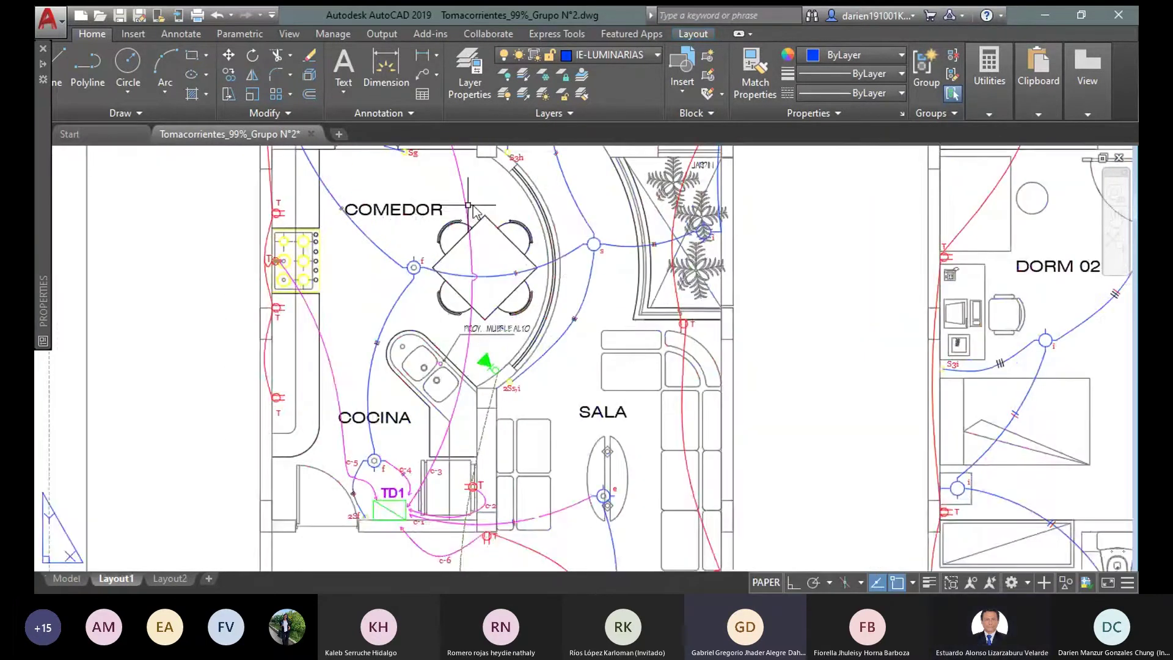
middle_click_drag(469, 206, 476, 303)
middle_click_drag(490, 209, 498, 245)
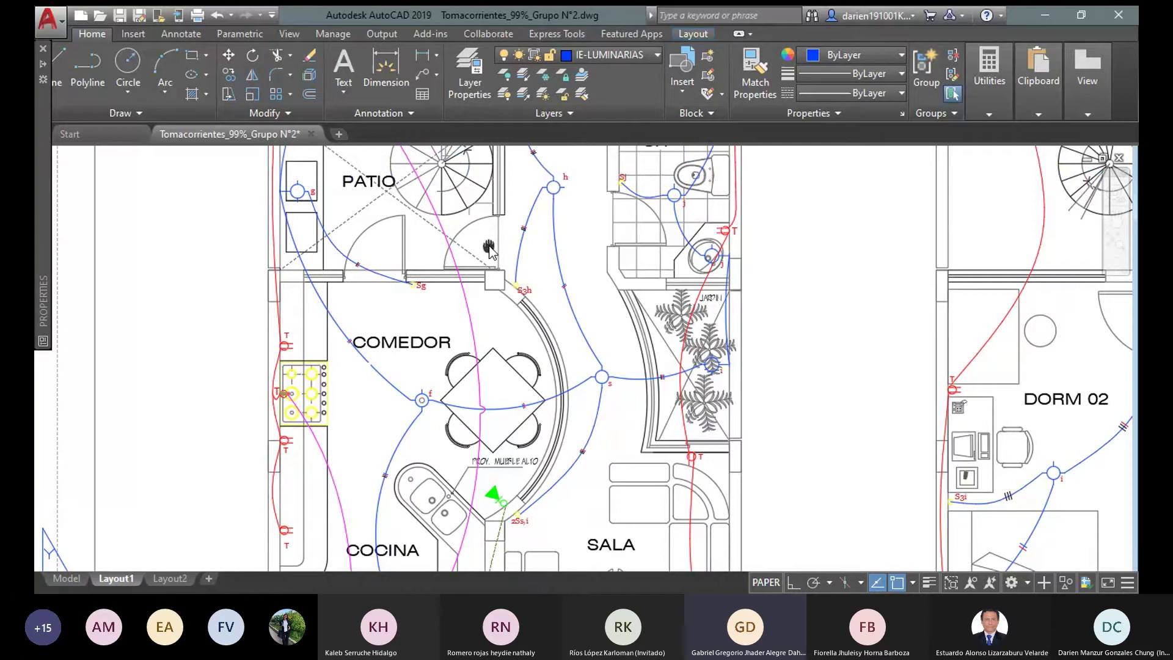
scroll(508, 271, "down", 3)
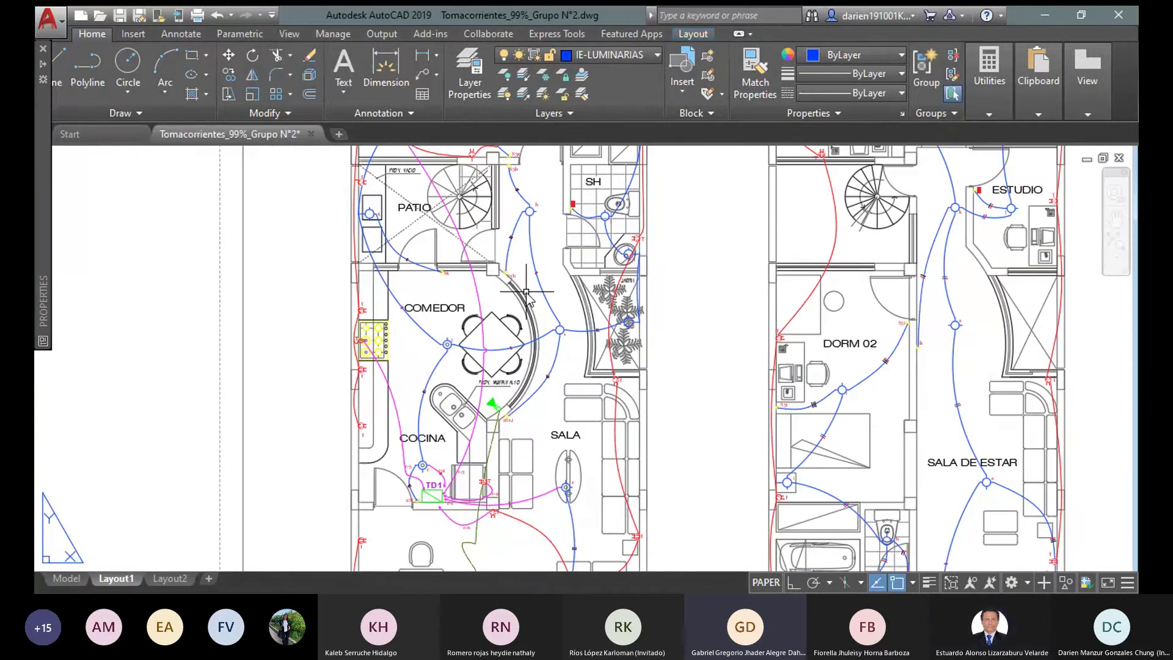
scroll(526, 300, "down", 2)
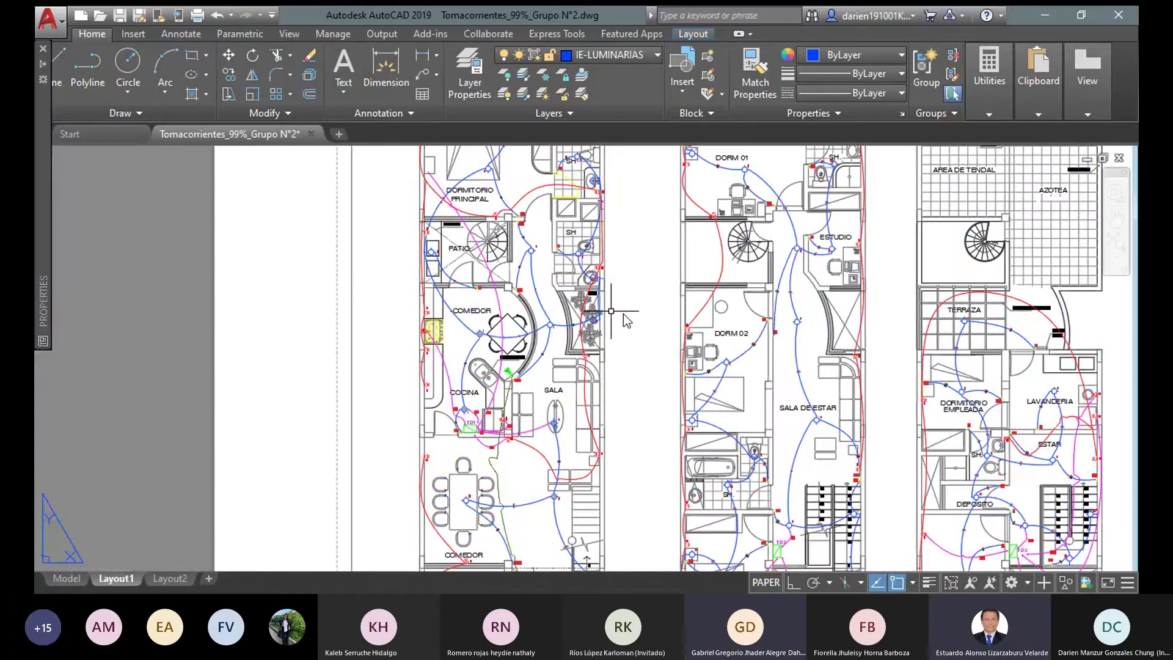
- Review the circuits feeding from the TD2 board on the second floor and the TD3 board on the third floor
mouse_move(722, 383)
middle_mouse_down()
mouse_move(707, 319)
mouse_move(537, 190)
middle_mouse_up()
scroll(581, 274, "up", 2)
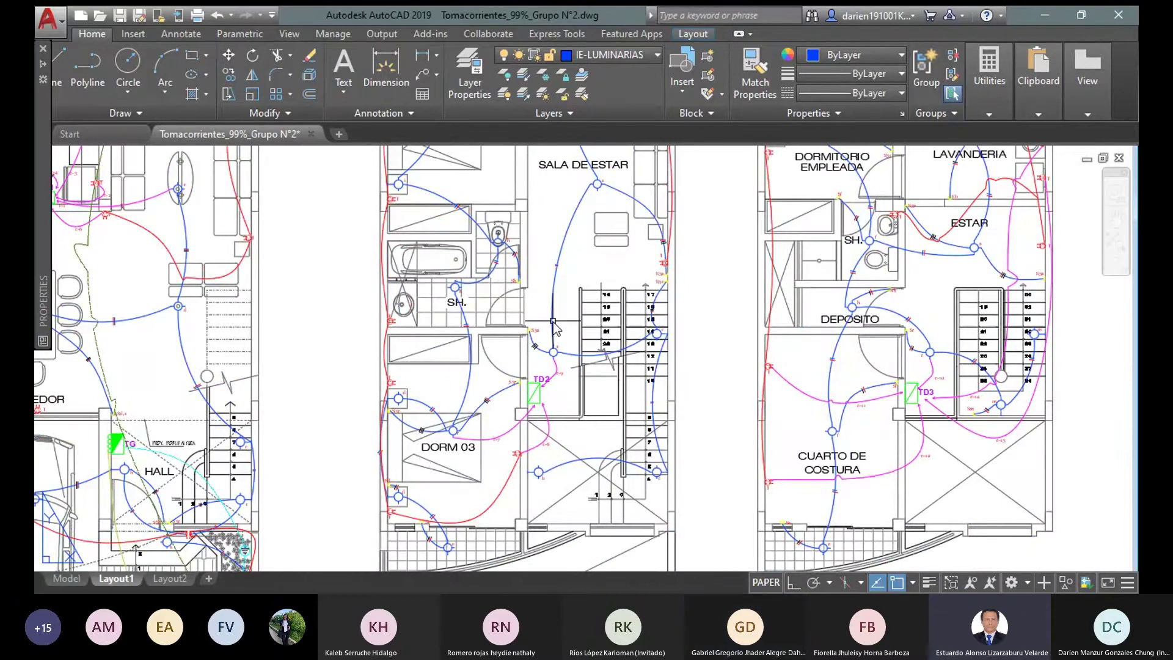
scroll(498, 231, "down", 2)
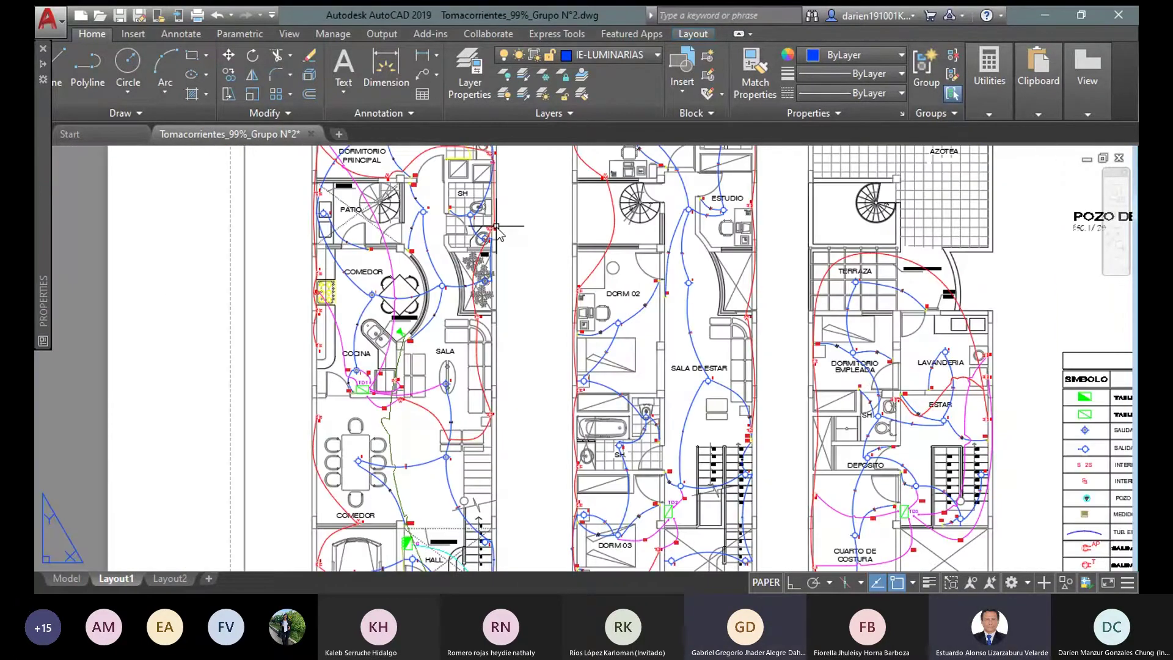
- Inspect the outlet beside the washbasin and the lighting points in the first-floor SH next to the JARDIN
scroll(496, 227, "up", 5)
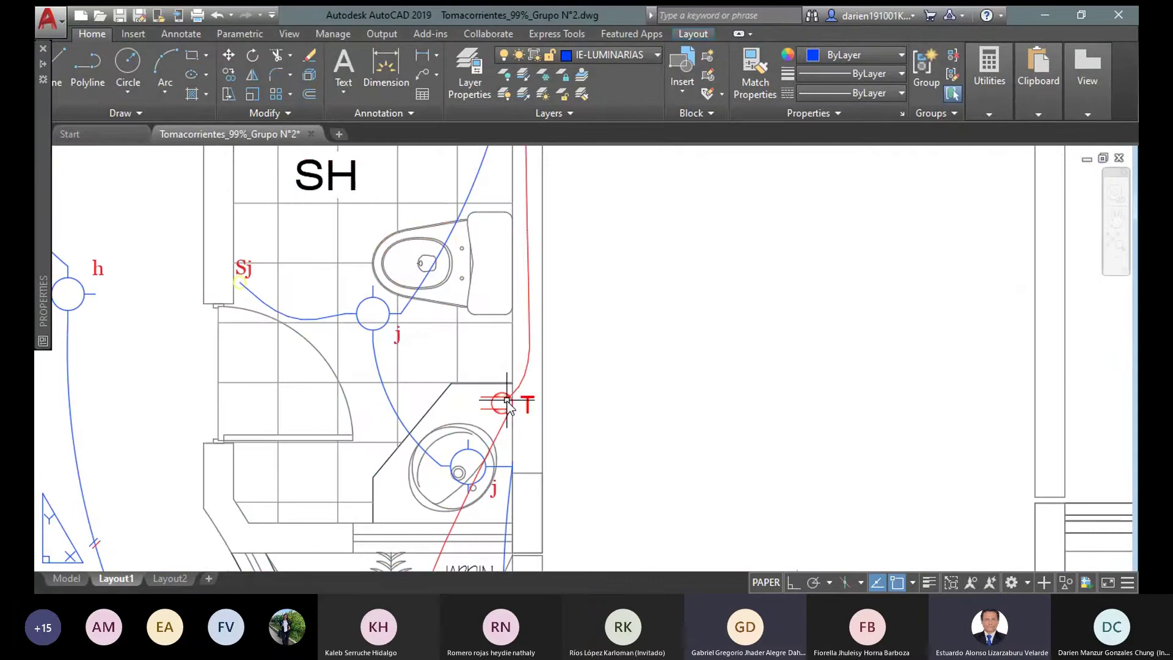
scroll(511, 409, "down", 3)
middle_click_drag(511, 410, 552, 330)
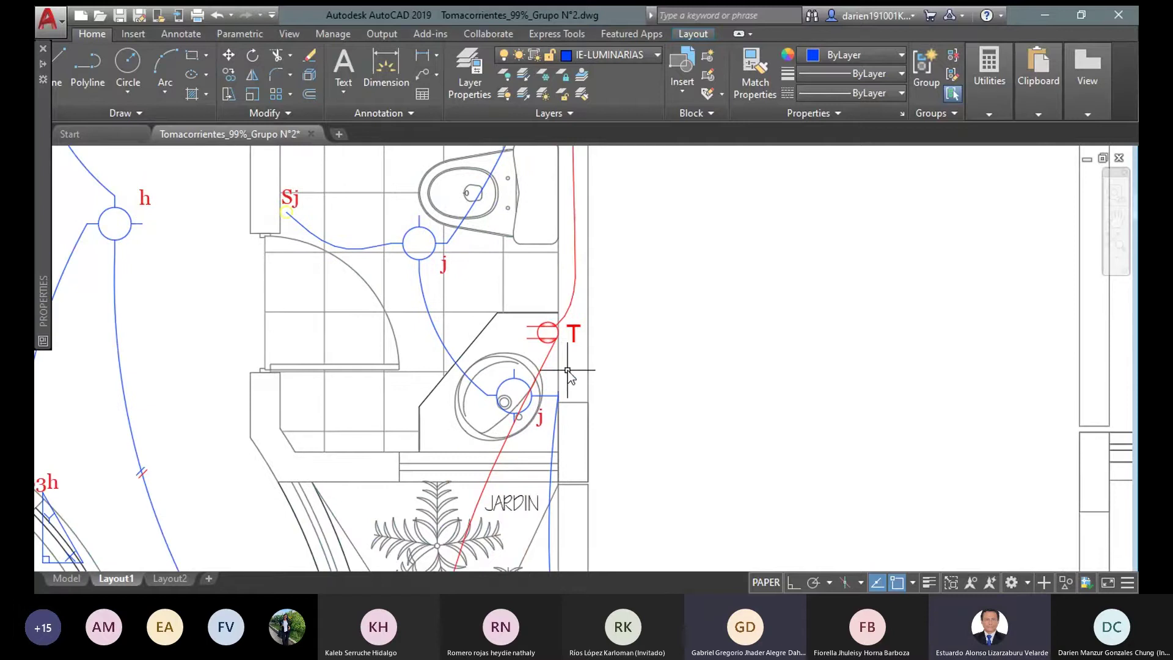
scroll(567, 370, "down", 2)
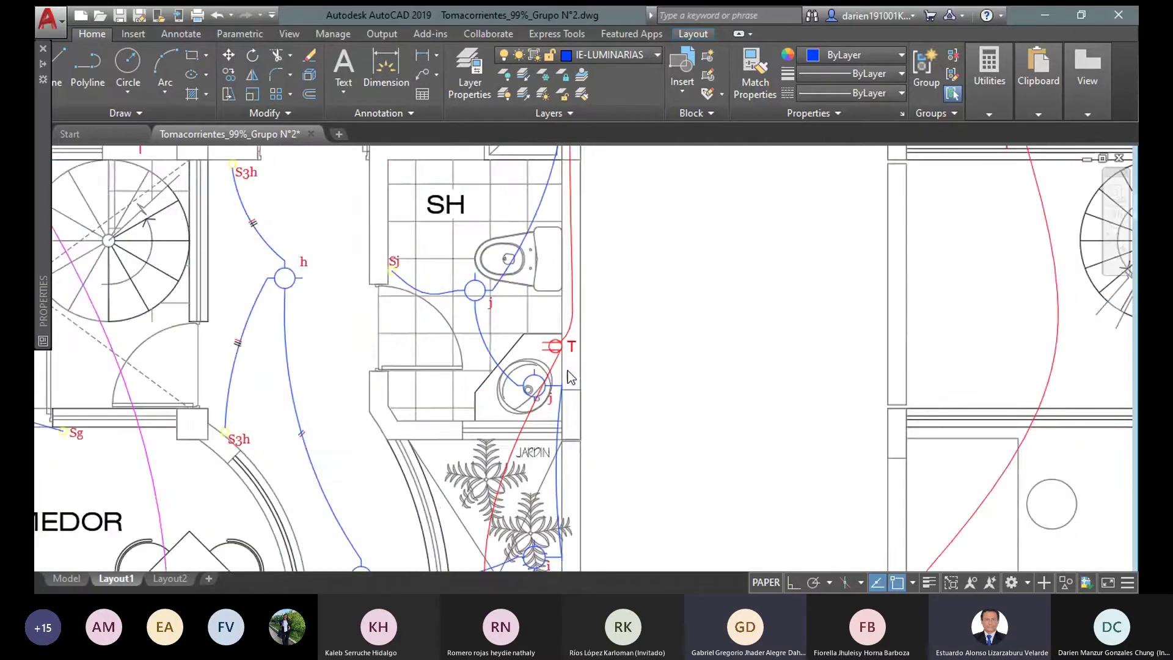
scroll(576, 342, "down", 5)
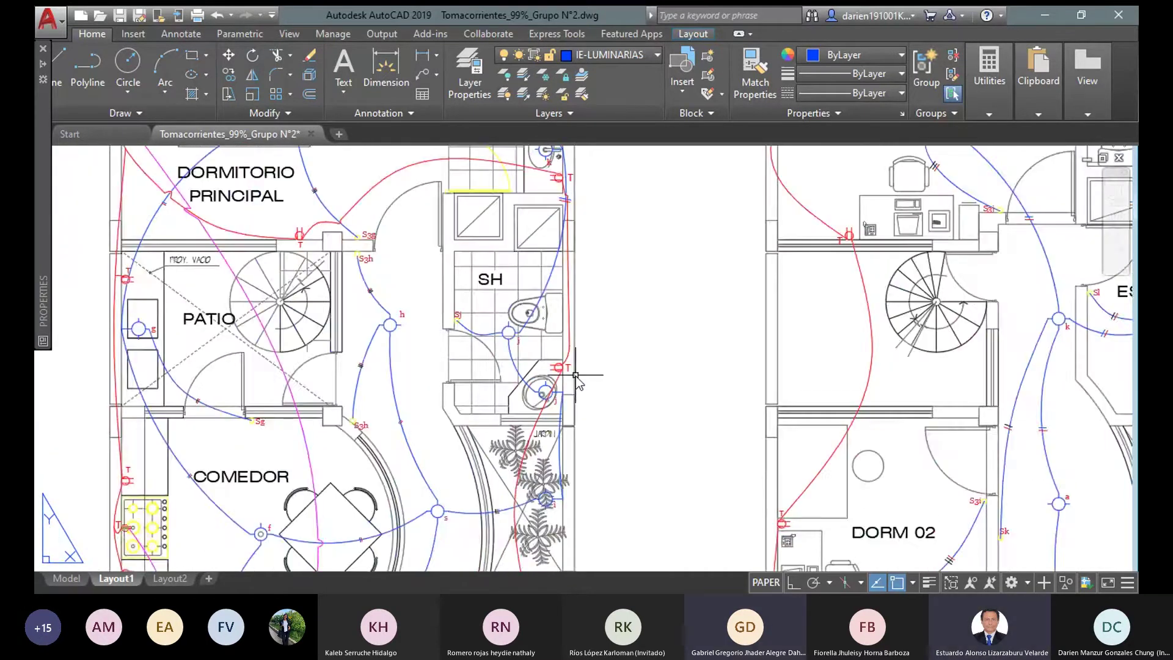
middle_click_drag(800, 390, 755, 392)
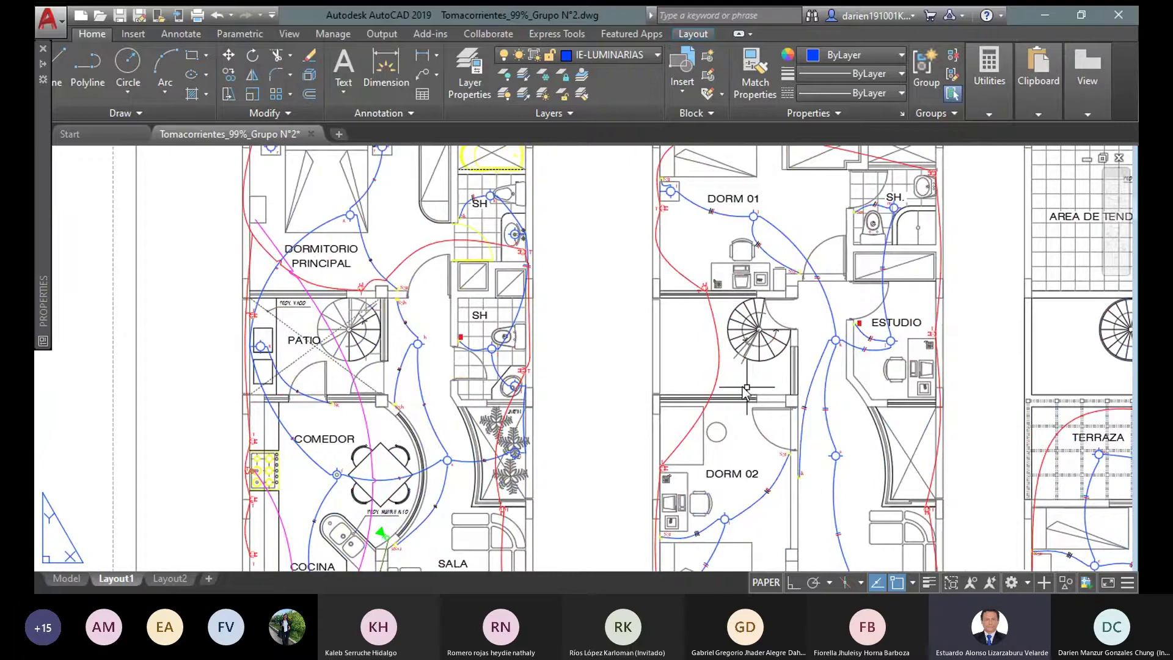
scroll(447, 346, "up", 2)
scroll(447, 346, "up", 2)
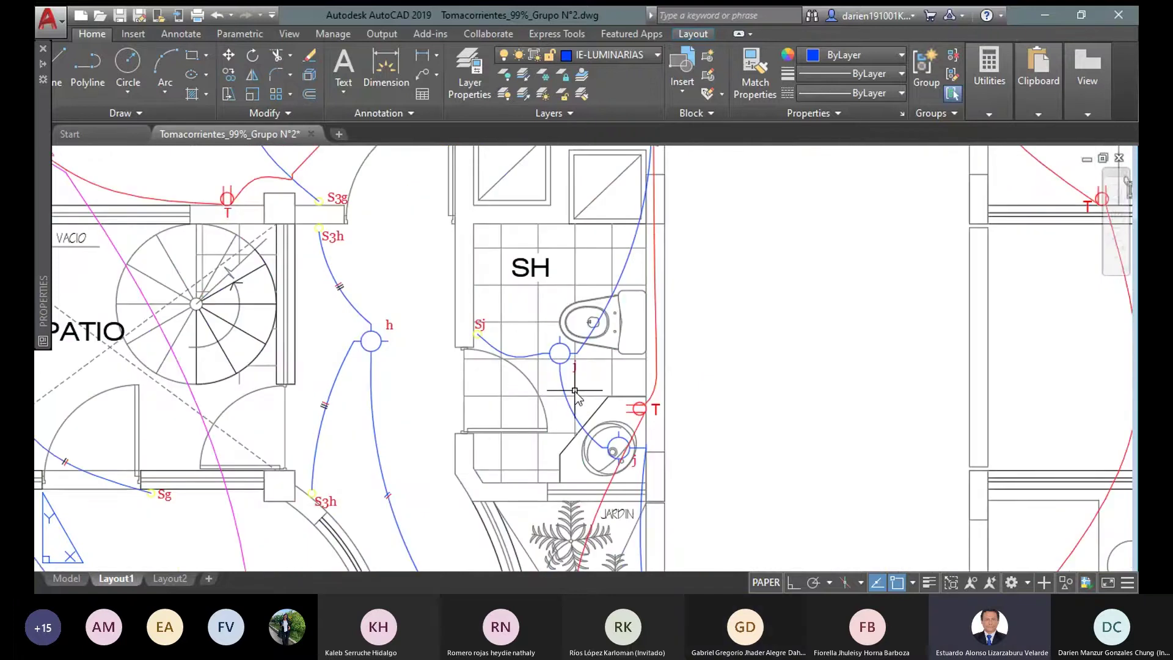
- Examine circuits c-1 to c-6 at the TD1 board and their runs through the first-floor COCINA and SALA
scroll(575, 391, "down", 2)
mouse_move(173, 450)
middle_mouse_down()
mouse_move(374, 370)
mouse_move(524, 208)
middle_mouse_up()
middle_click_drag(592, 431, 533, 327)
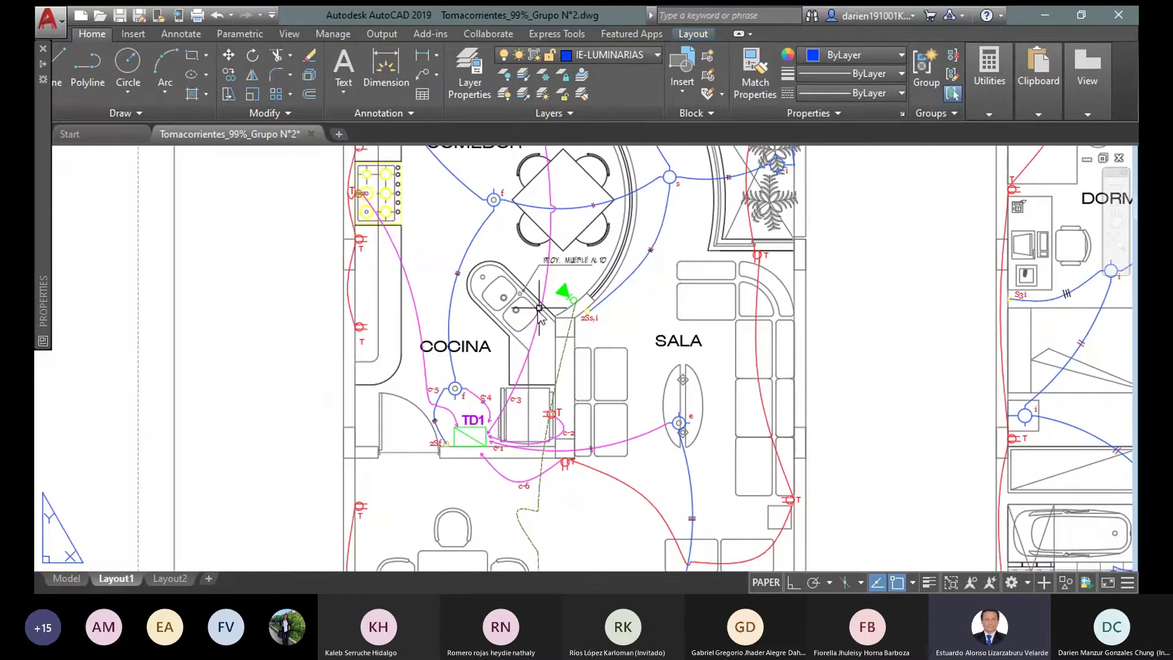
scroll(533, 324, "up", 2)
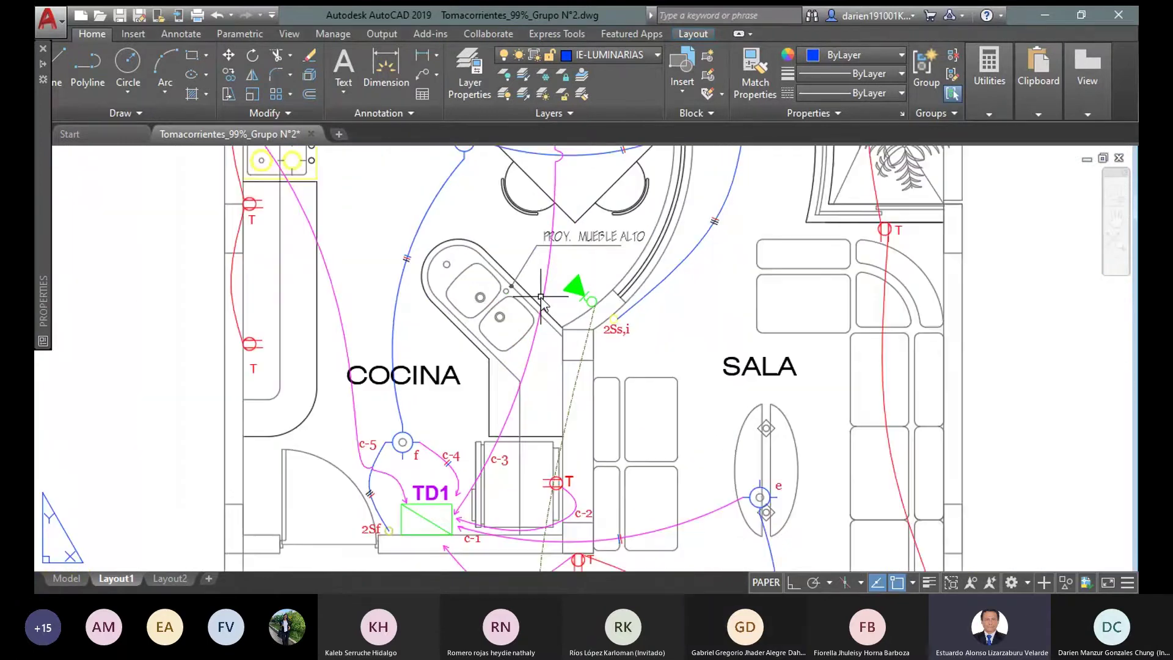
scroll(541, 298, "down", 2)
middle_click_drag(541, 298, 504, 378)
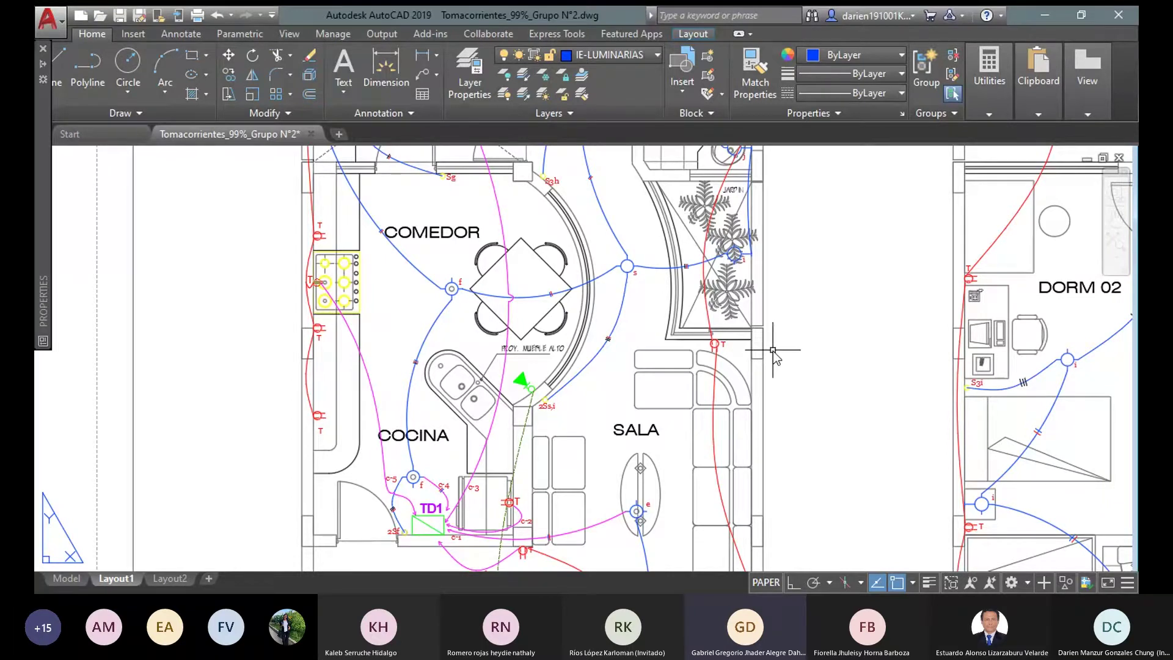
scroll(773, 353, "down", 2)
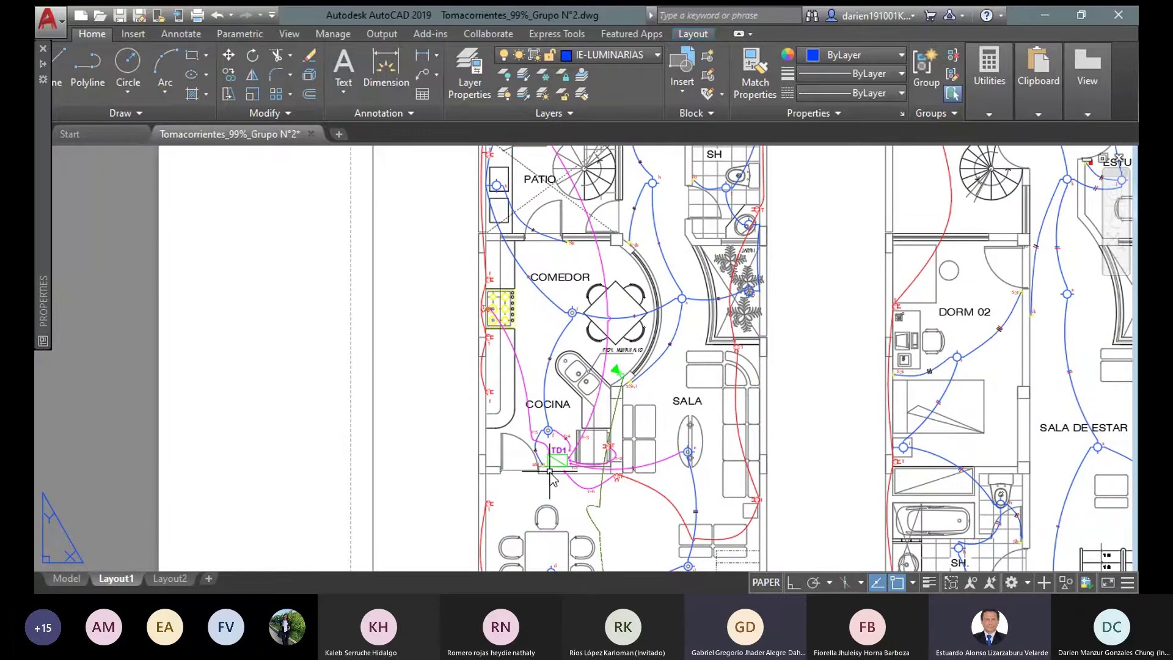
scroll(553, 468, "up", 2)
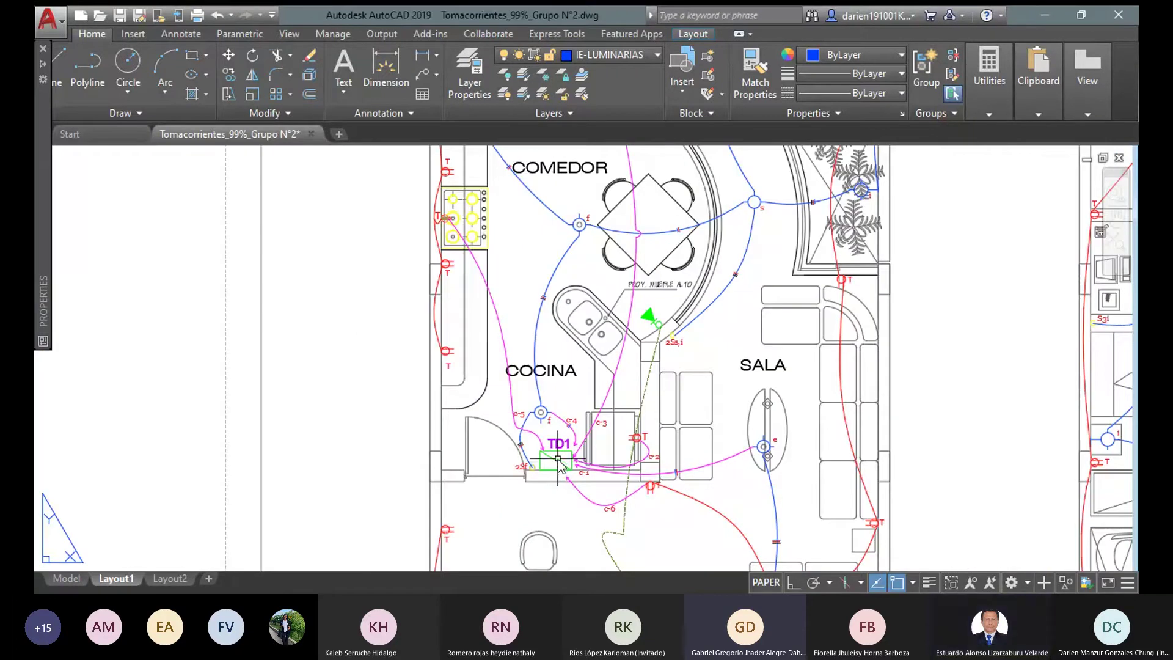
scroll(491, 336, "down", 2)
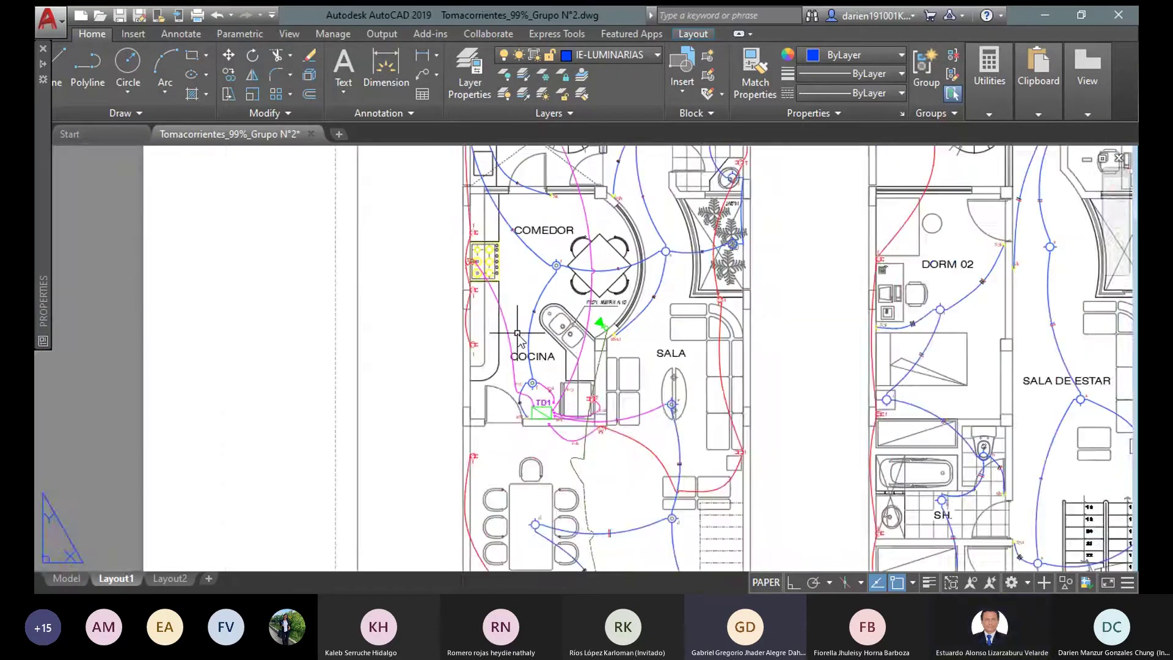
- Examine the first-floor kitchen and COMEDOR circuits around the stove outlet and lighting point f
middle_click_drag(569, 285, 426, 389)
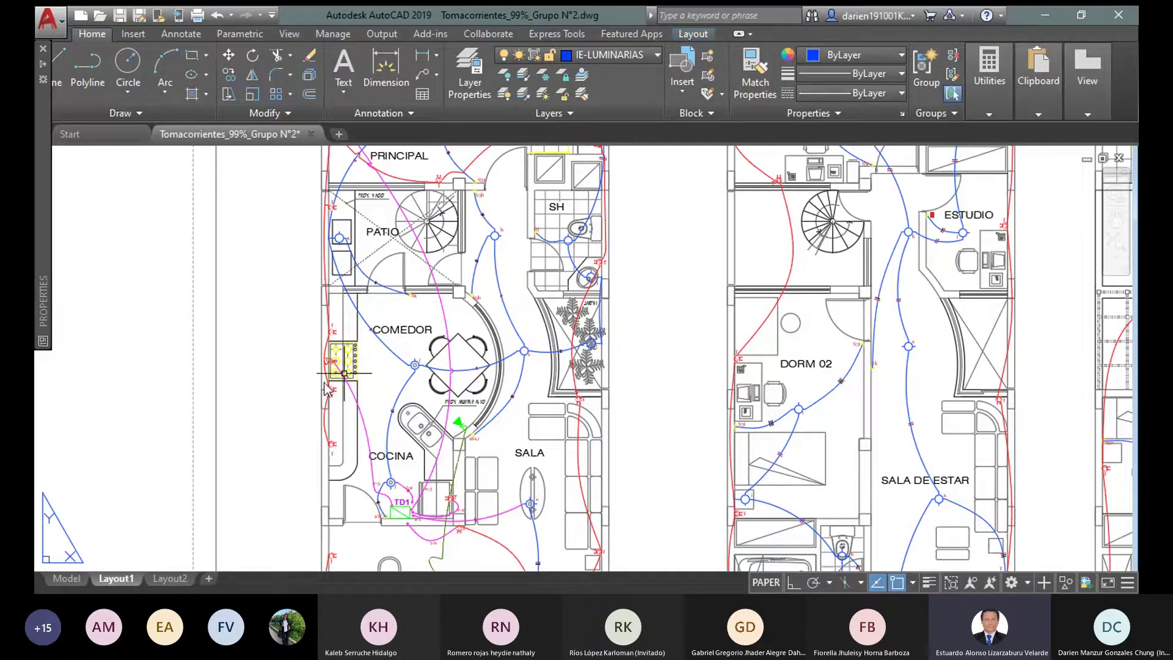
scroll(344, 373, "up", 4)
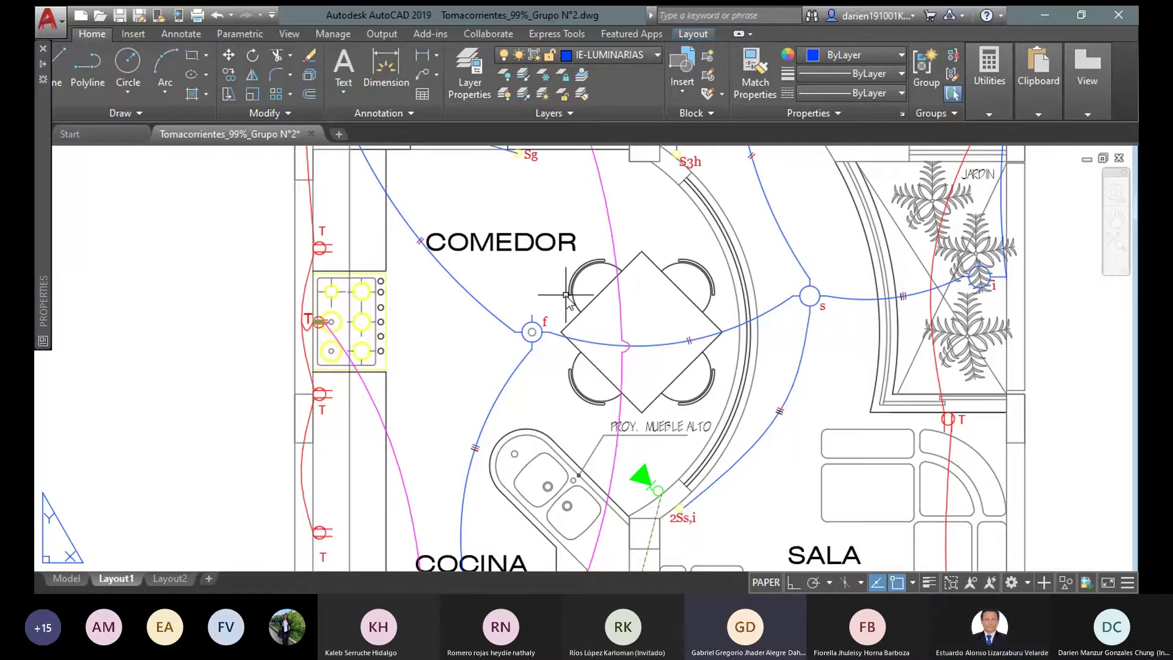
scroll(566, 295, "down", 6)
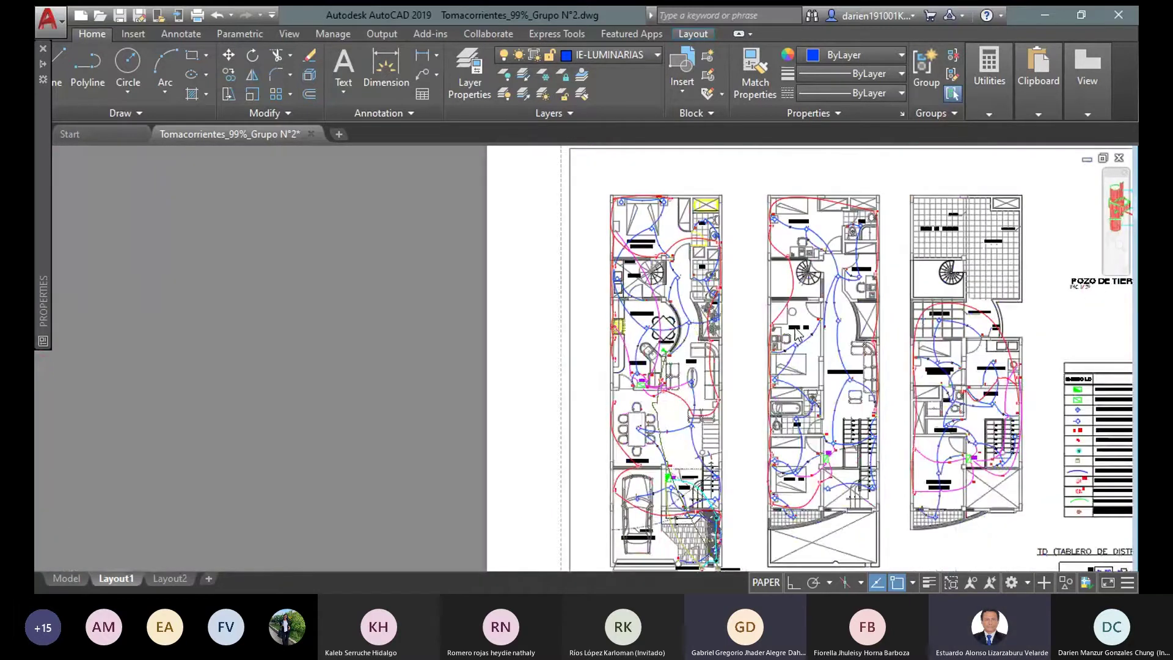
- Review the TG (Tablero General) single-line diagram from the meter through the IGA to the TD-01, TD-02 and TD-03 feeders
middle_click_drag(798, 333, 611, 79)
scroll(632, 351, "up", 5)
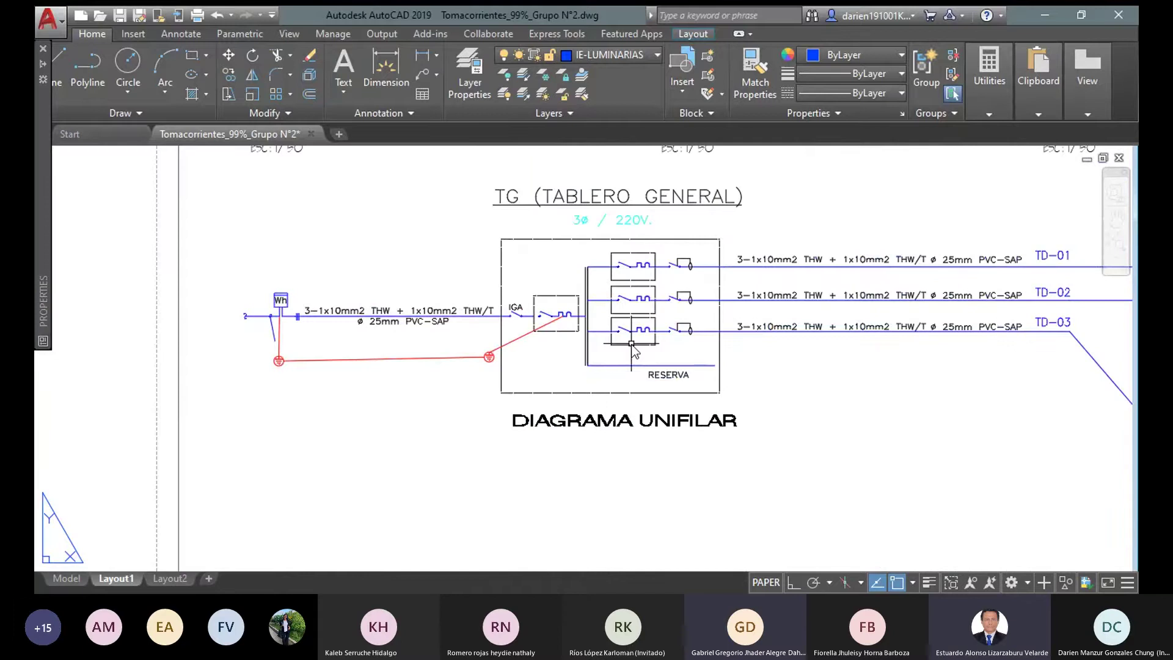
middle_click_drag(709, 371, 594, 403)
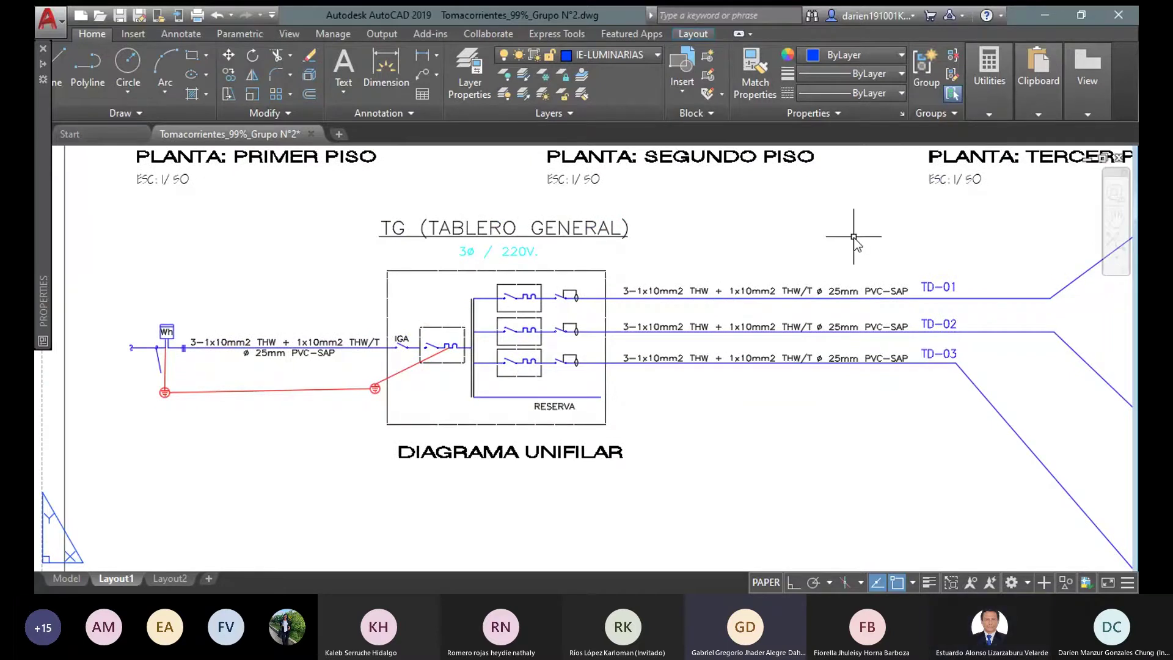
scroll(763, 309, "down", 2)
scroll(479, 341, "up", 2)
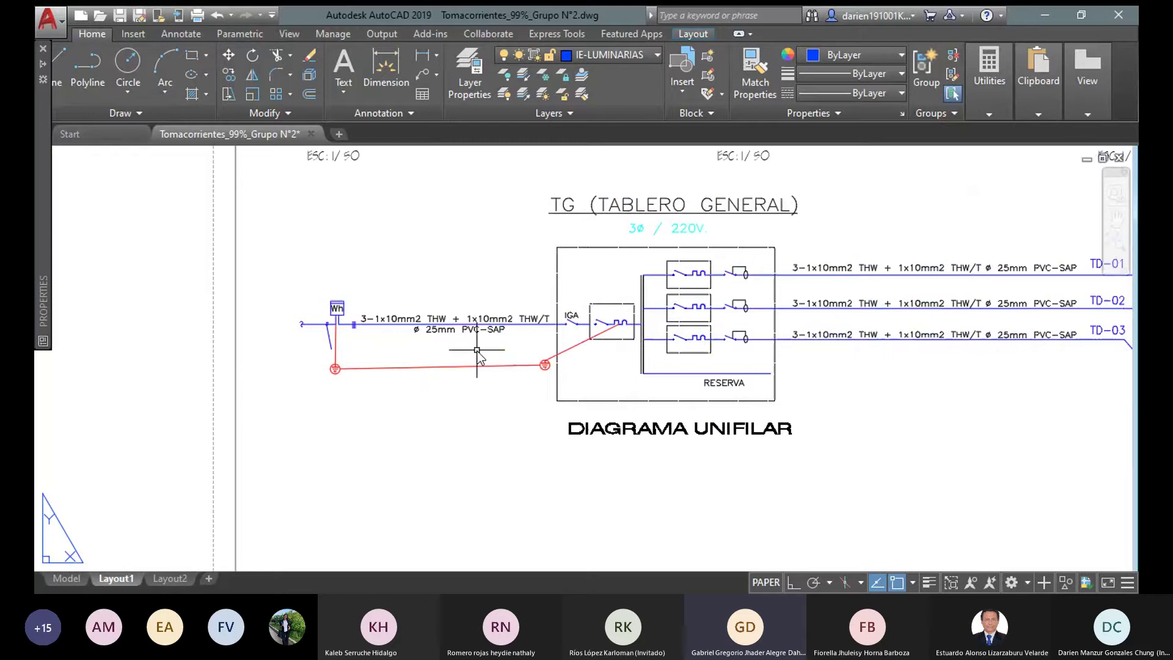
middle_click_drag(480, 341, 314, 372)
scroll(382, 387, "down", 1)
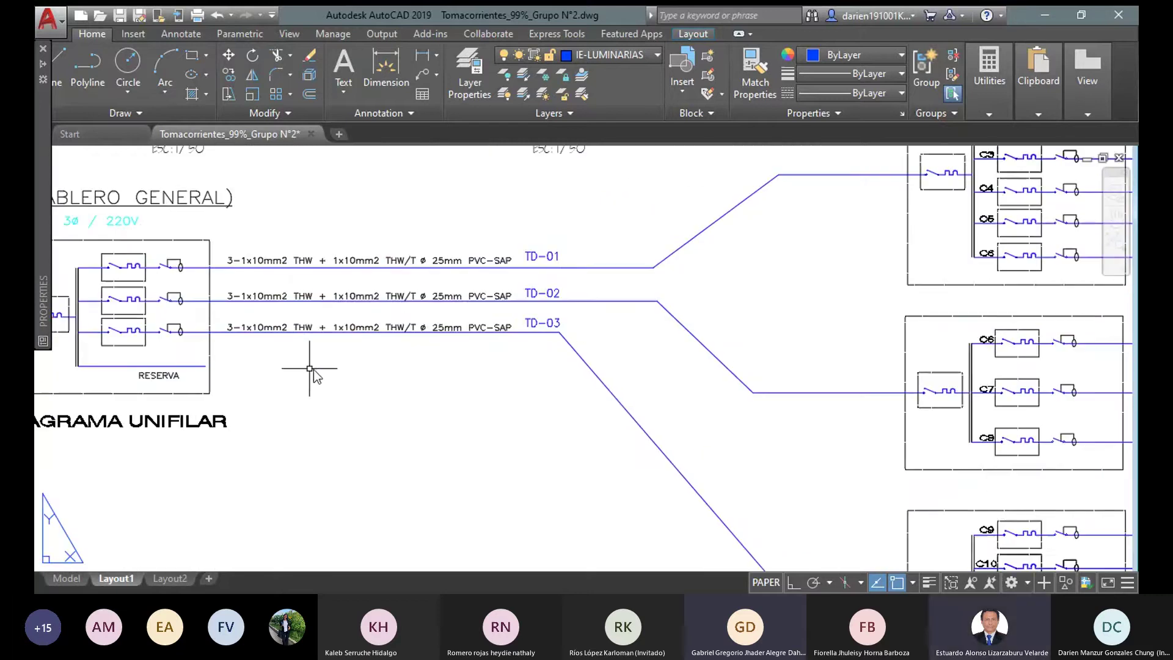
scroll(440, 384, "down", 1)
scroll(402, 300, "up", 2)
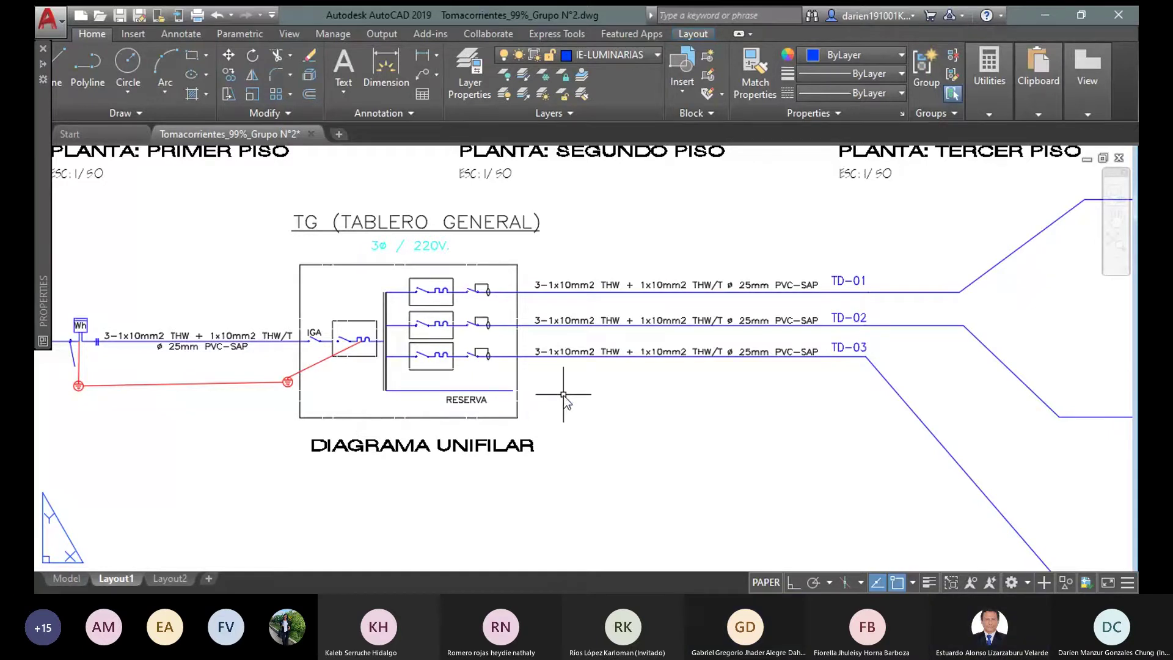
- Inspect the breakers and RESERVA line inside the TG board and the conductor labels on its three outgoing feeders
scroll(396, 316, "up", 2)
mouse_move(396, 316)
middle_mouse_down()
mouse_move(500, 354)
mouse_move(605, 366)
mouse_move(372, 358)
middle_mouse_up()
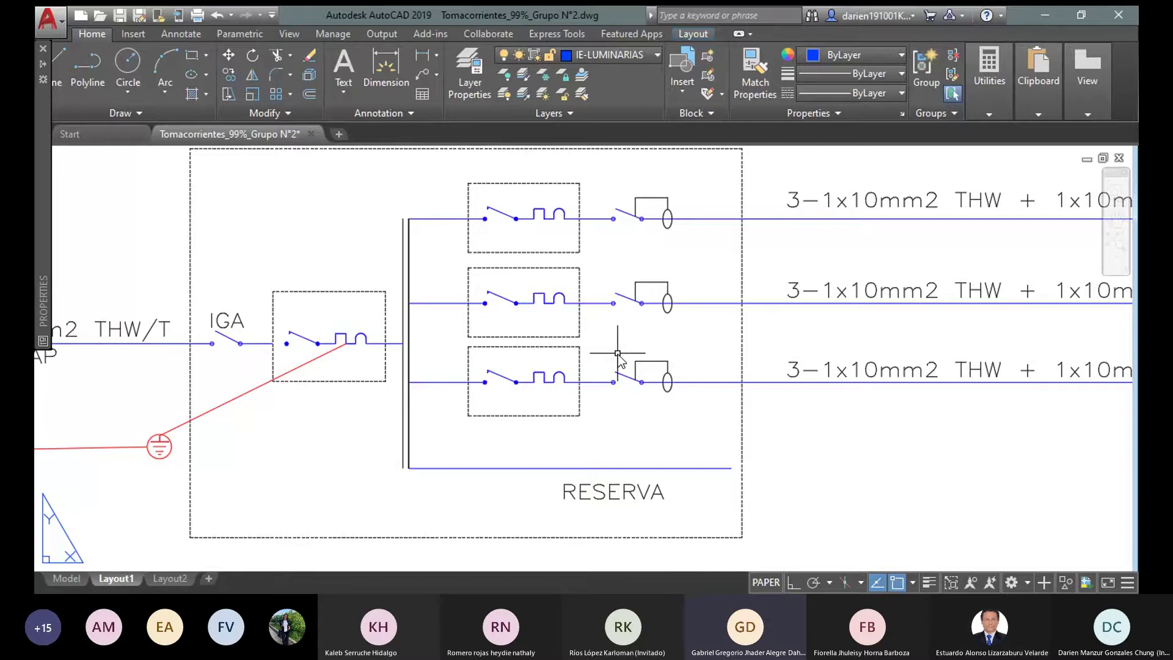
scroll(1034, 398, "down", 3)
mouse_move(1035, 398)
middle_mouse_down()
mouse_move(728, 372)
mouse_move(554, 390)
middle_mouse_up()
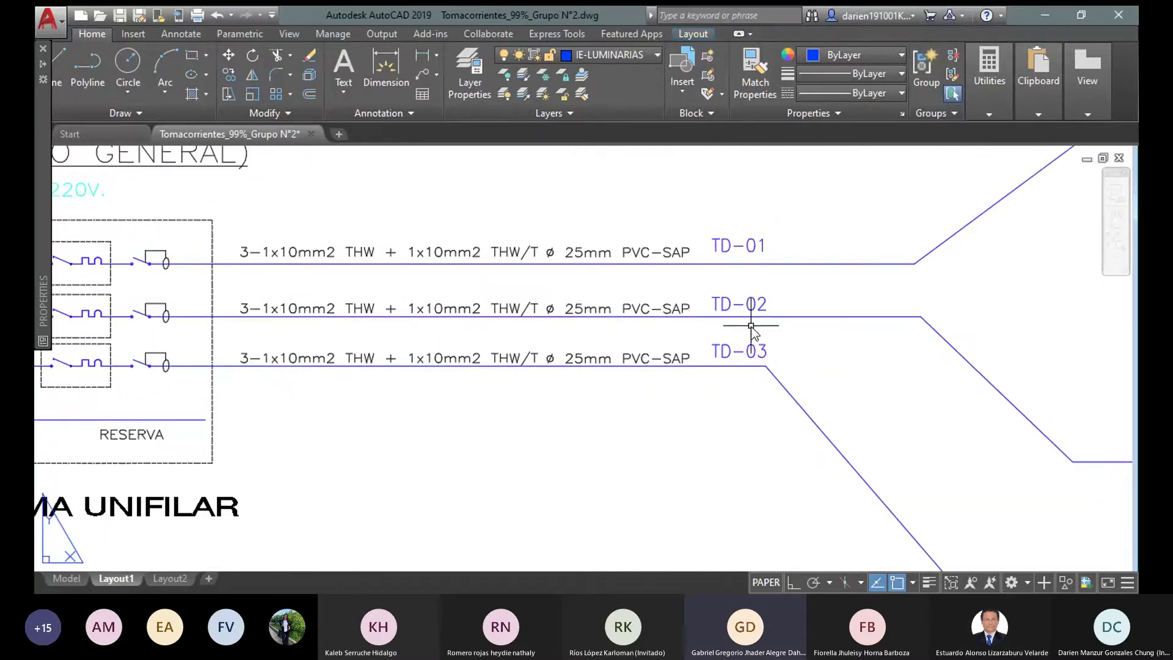
scroll(747, 327, "down", 2)
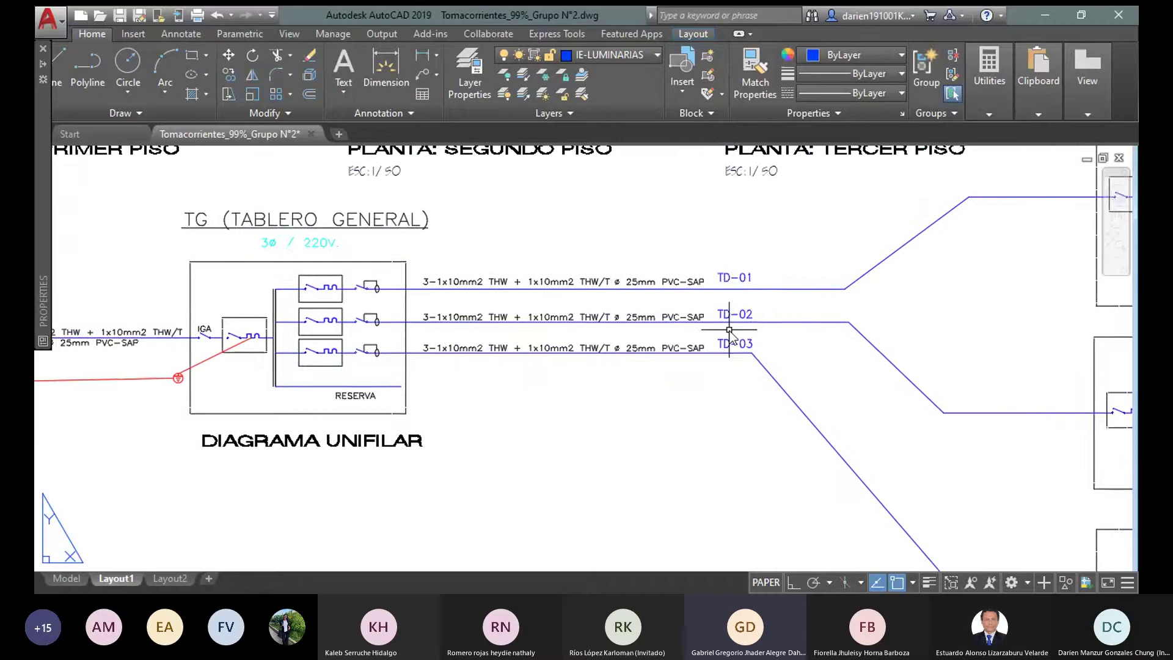
- Follow the TD-01 feeder to its distribution board diagram and review circuits C1 to C6 with their conductors and uses
middle_click_drag(867, 336, 544, 332)
middle_click_drag(815, 298, 618, 401)
middle_click_drag(672, 371, 906, 249)
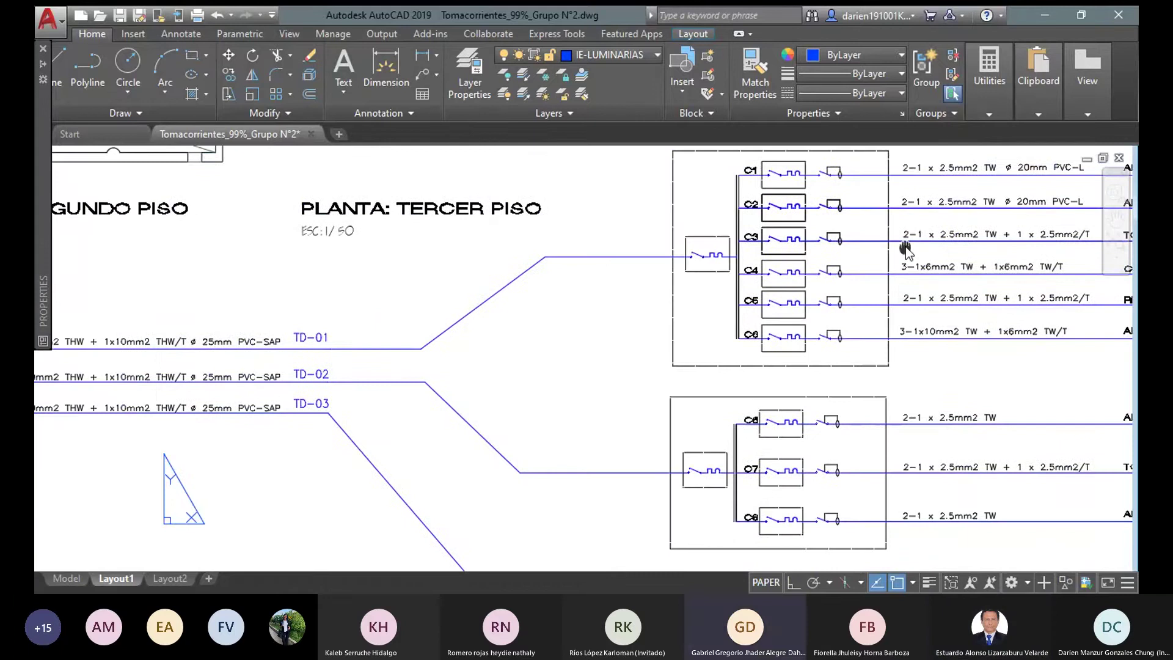
middle_click_drag(761, 340, 605, 386)
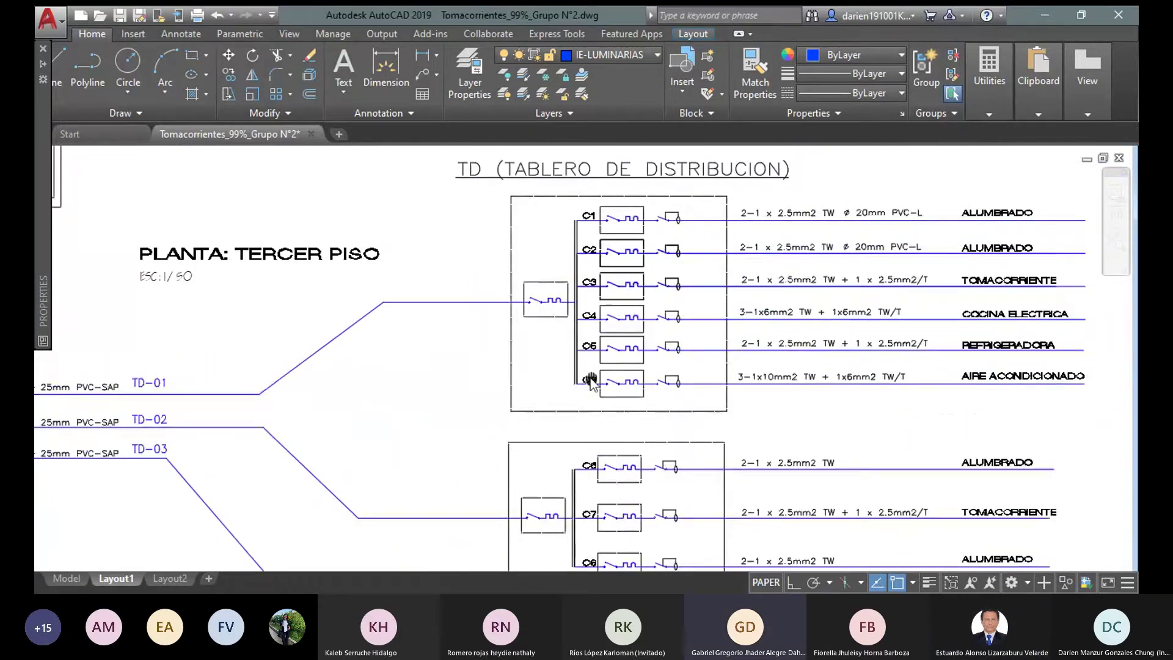
middle_click_drag(681, 354, 632, 354)
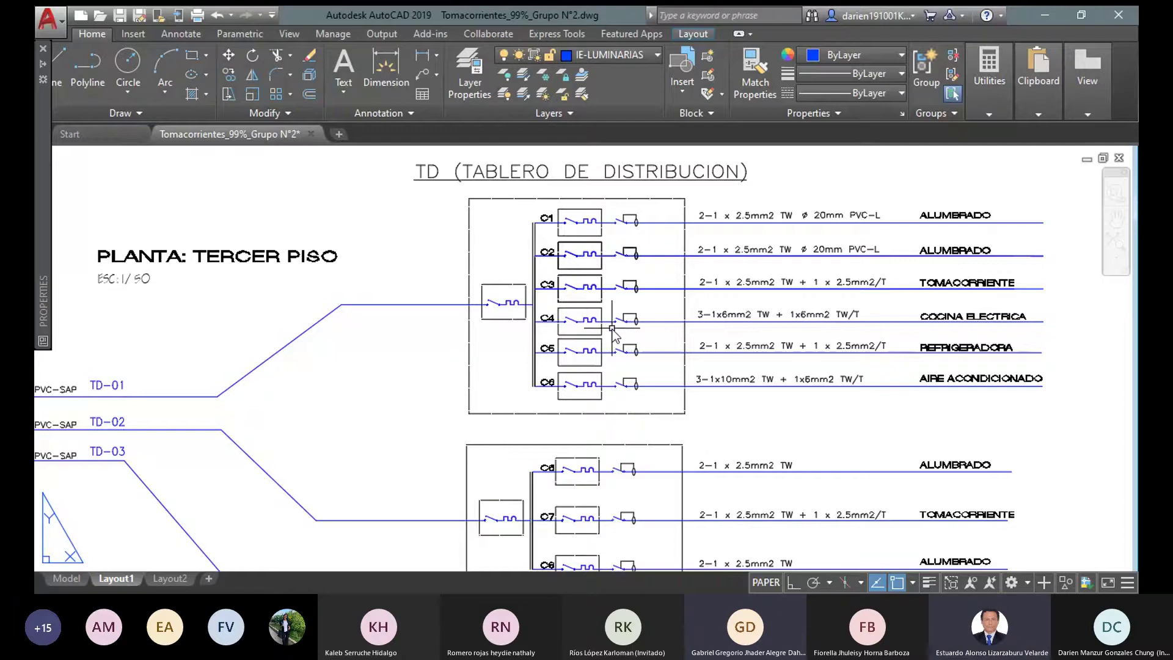
- Review the TD-02 board diagram's circuits C6 to C8, including their conductor sizes and lighting and outlet uses
scroll(631, 346, "down", 2)
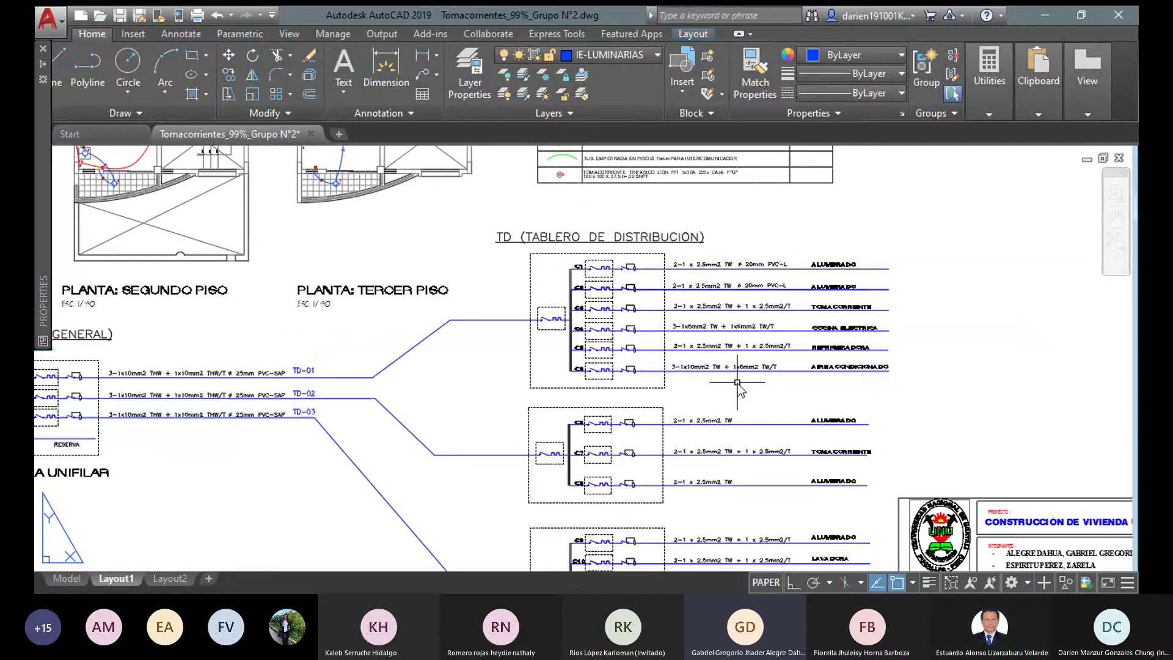
middle_click_drag(738, 383, 828, 292)
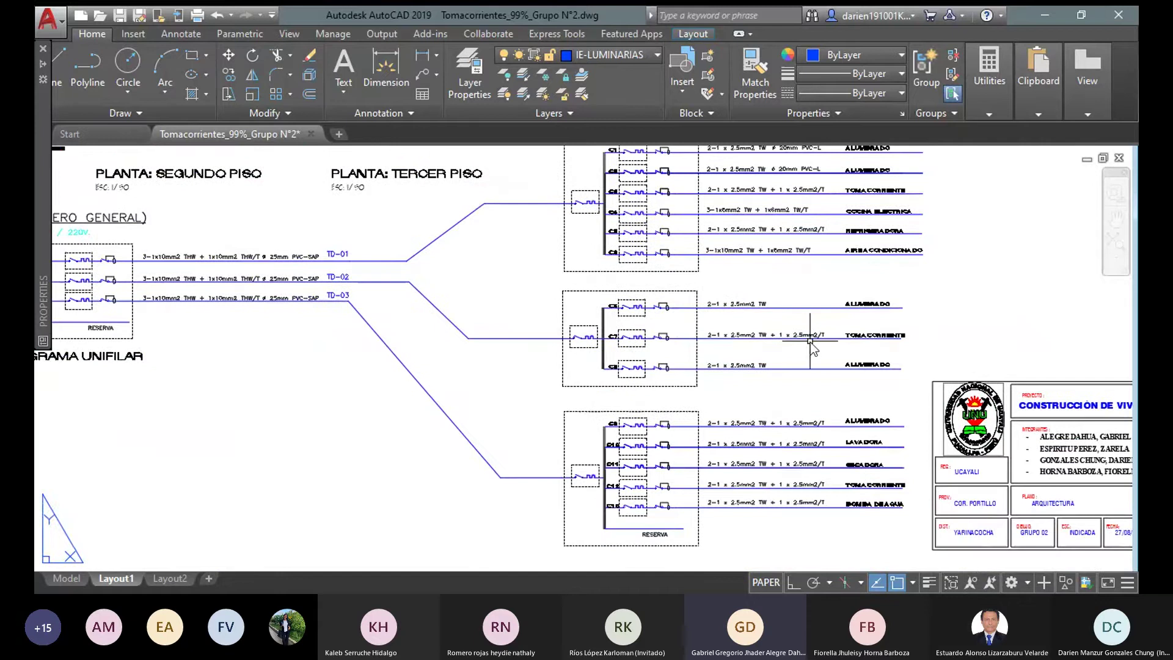
scroll(767, 266, "up", 4)
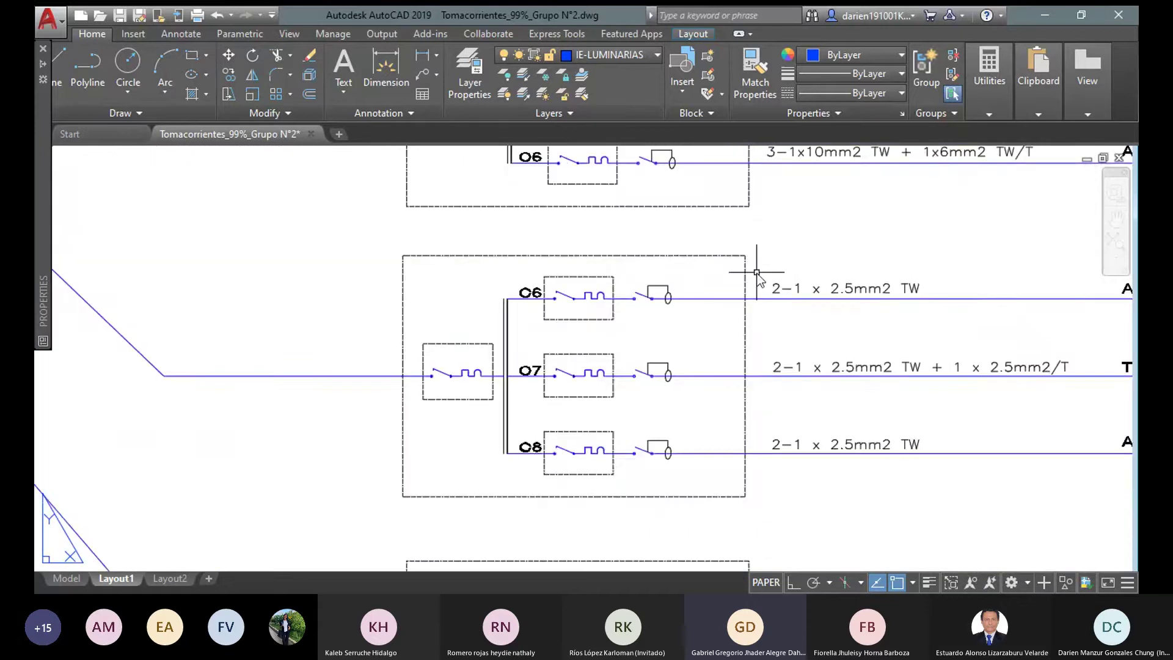
scroll(764, 263, "down", 2)
mouse_move(923, 302)
middle_mouse_down()
mouse_move(893, 330)
mouse_move(775, 340)
middle_mouse_up()
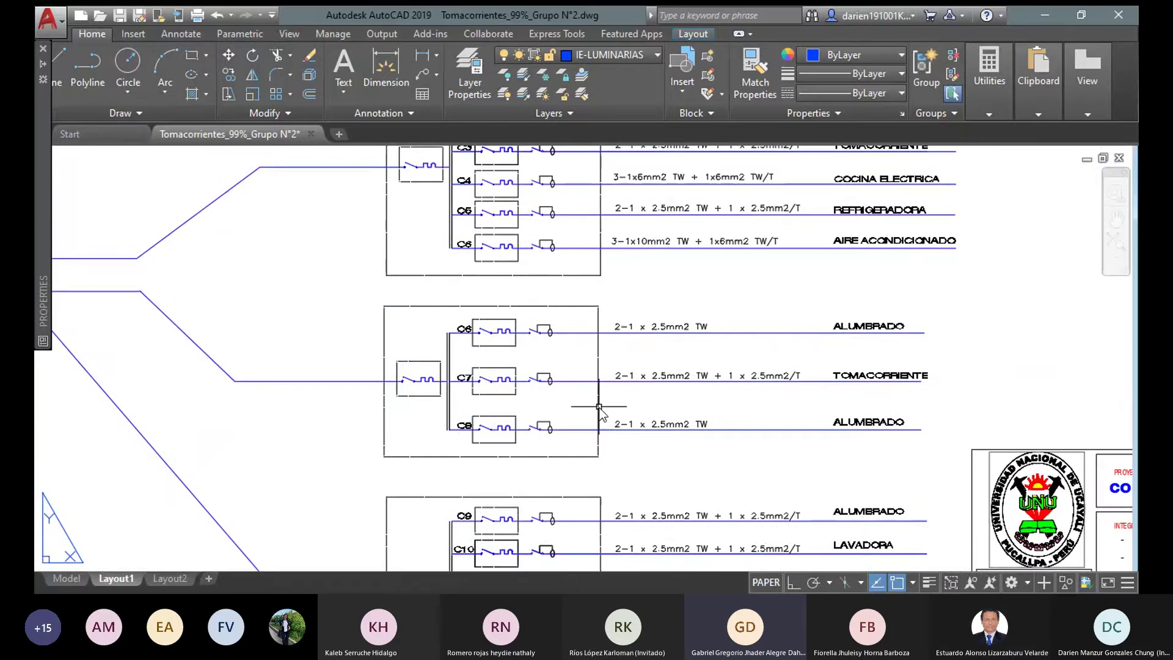
scroll(599, 409, "down", 4)
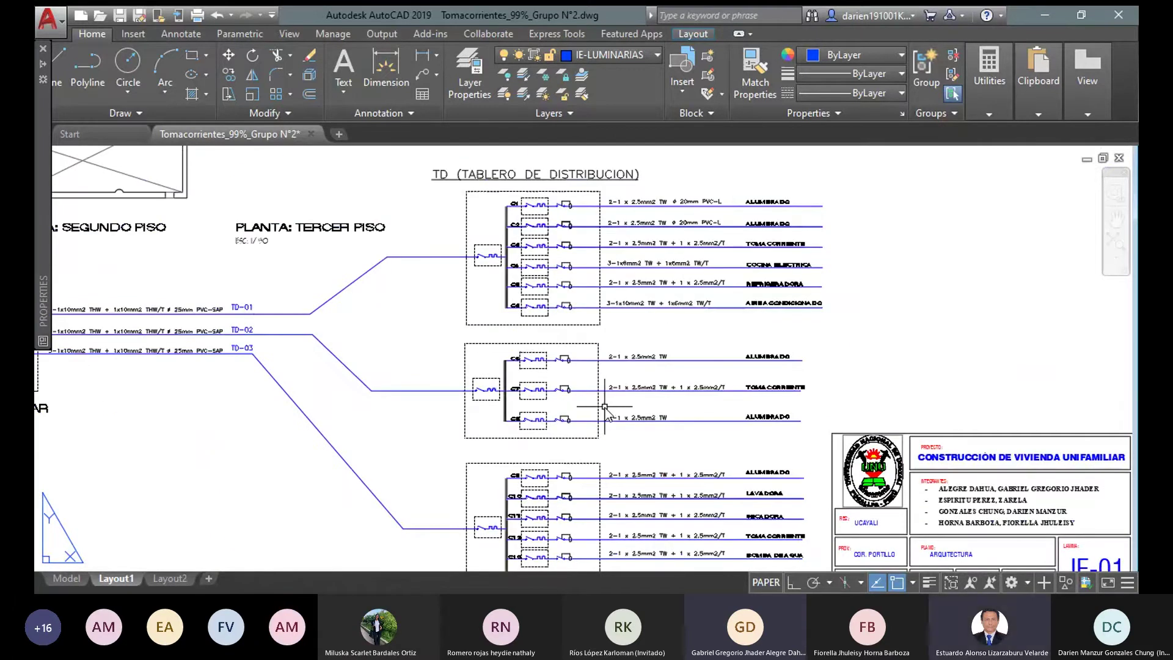
- View the LEYENDA table, the POZO DE TIERRA detail and the CONEXION DE TOMACORRIENTES PAT detail on the sheet
middle_click_drag(719, 295, 726, 547)
scroll(818, 319, "up", 2)
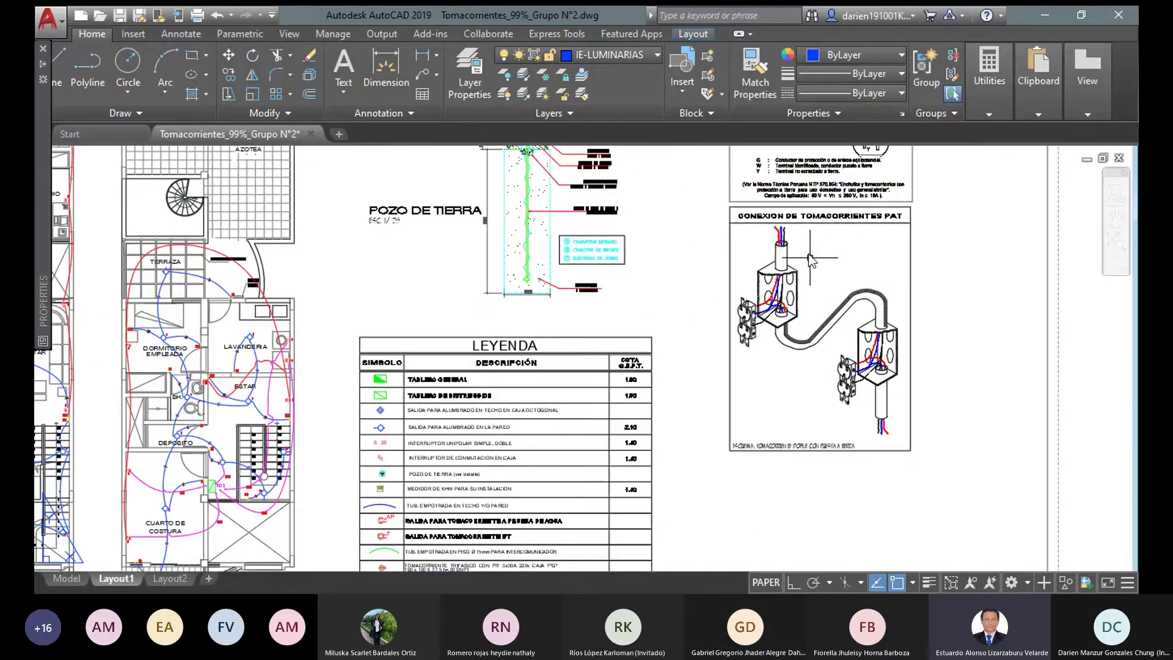
middle_click_drag(817, 272, 822, 283)
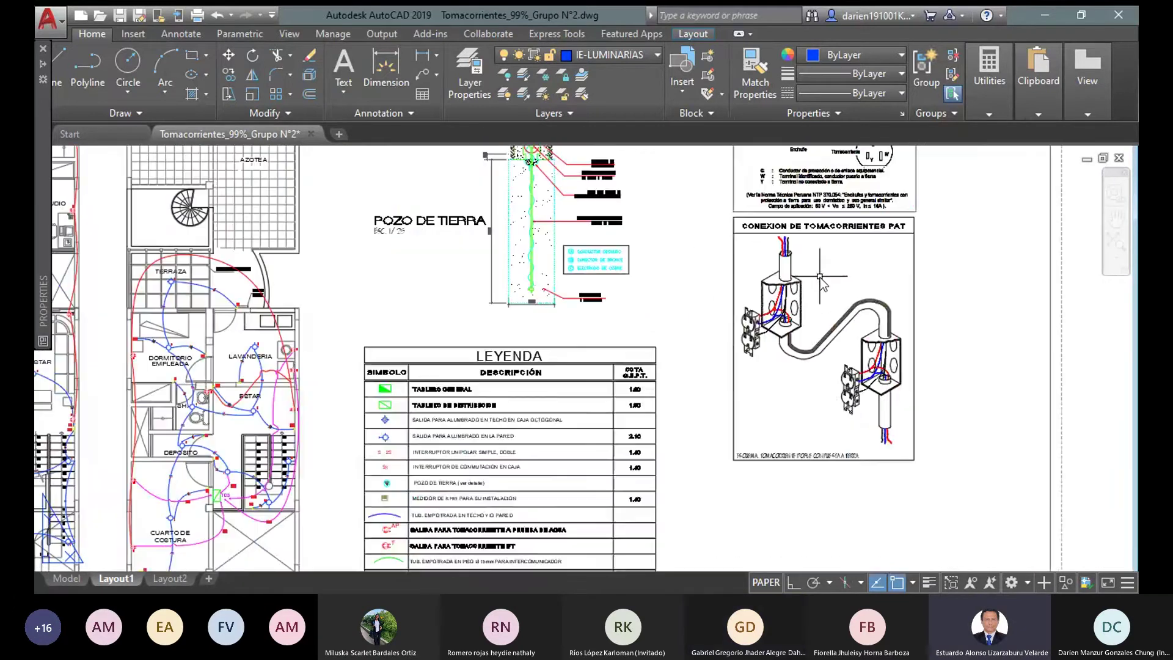
middle_click_drag(553, 384, 930, 315)
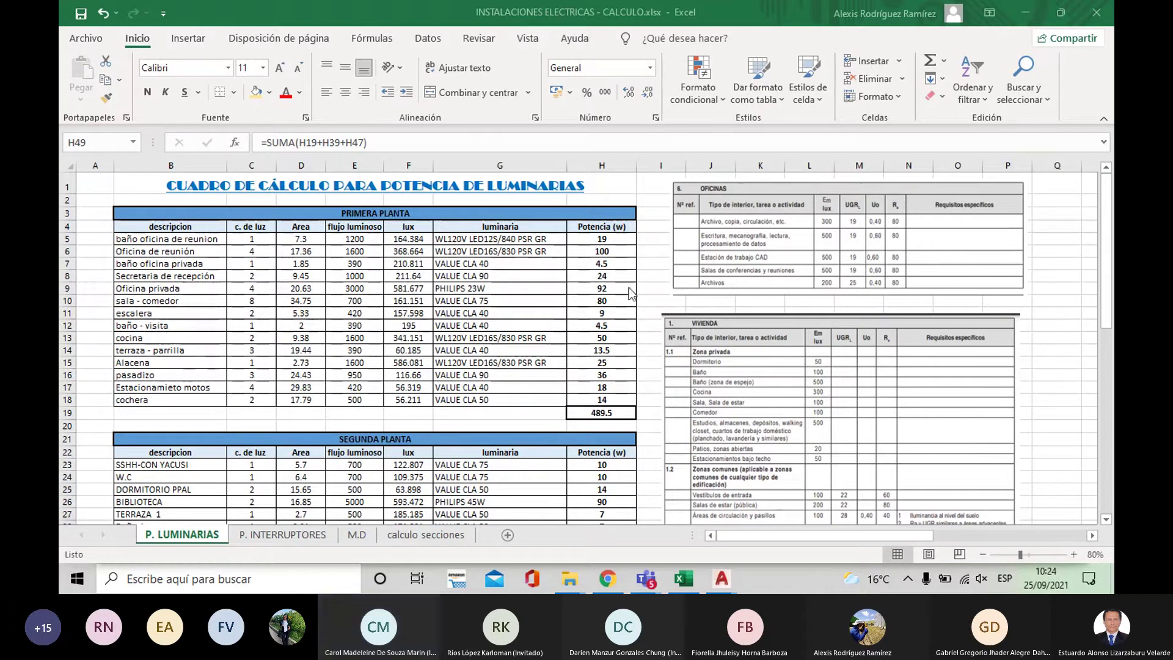
- Review the luminaire power tables for the first floor, second floor and Azotea in the Excel calculation workbook
scroll(631, 300, "down", 7)
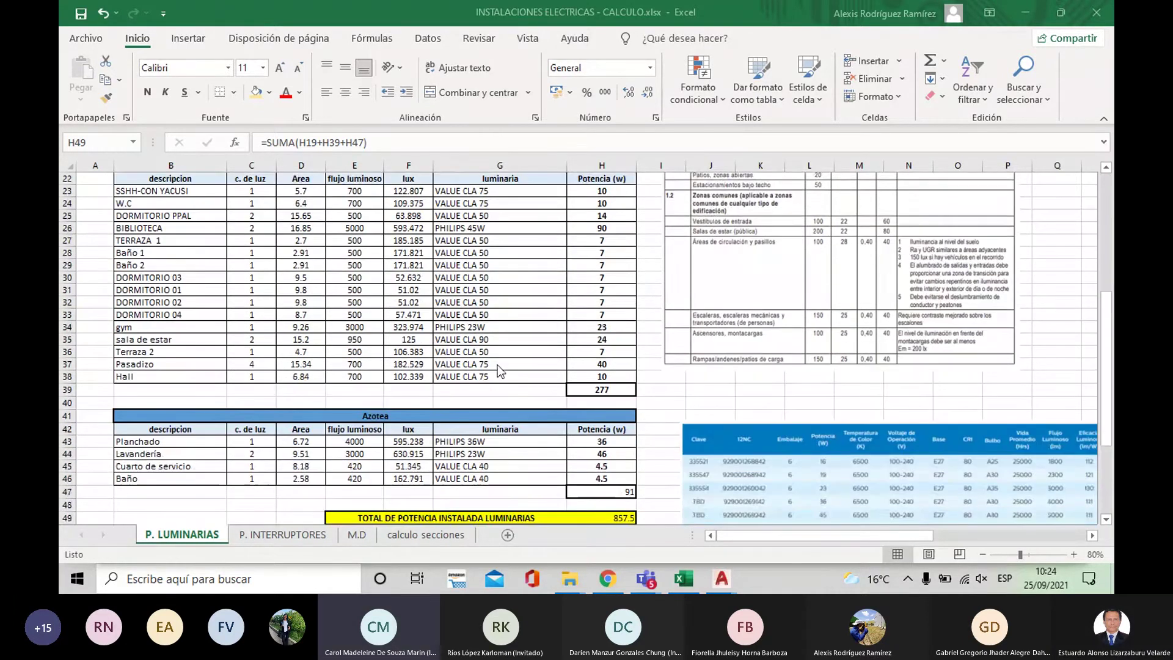
scroll(382, 385, "down", 1)
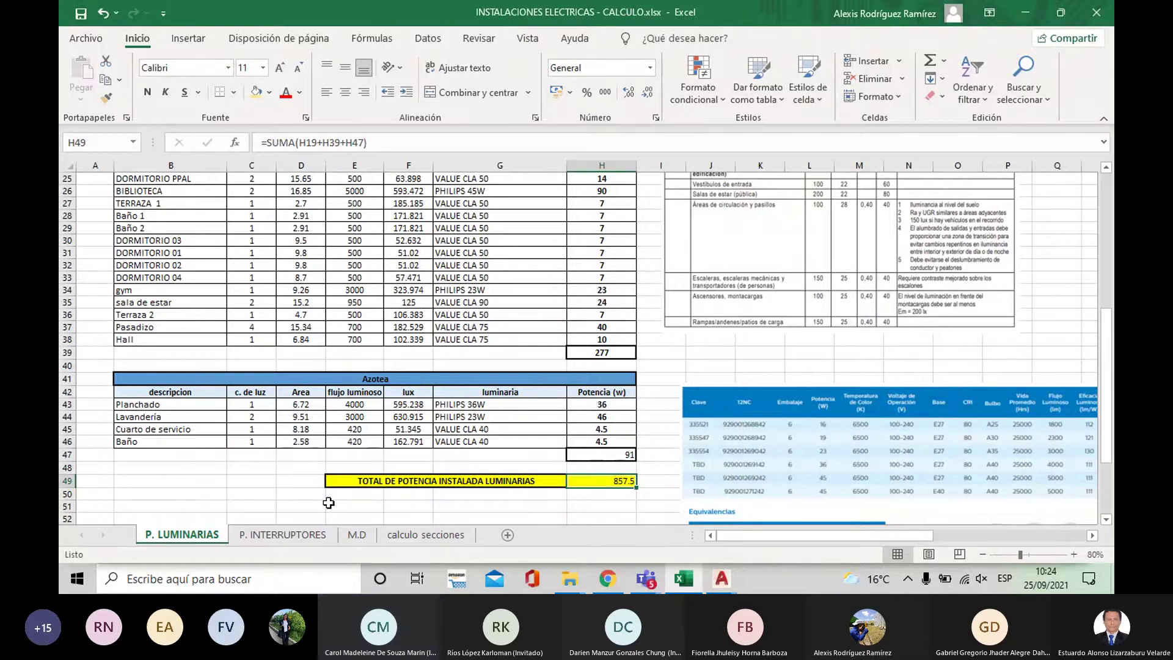
scroll(355, 426, "up", 4)
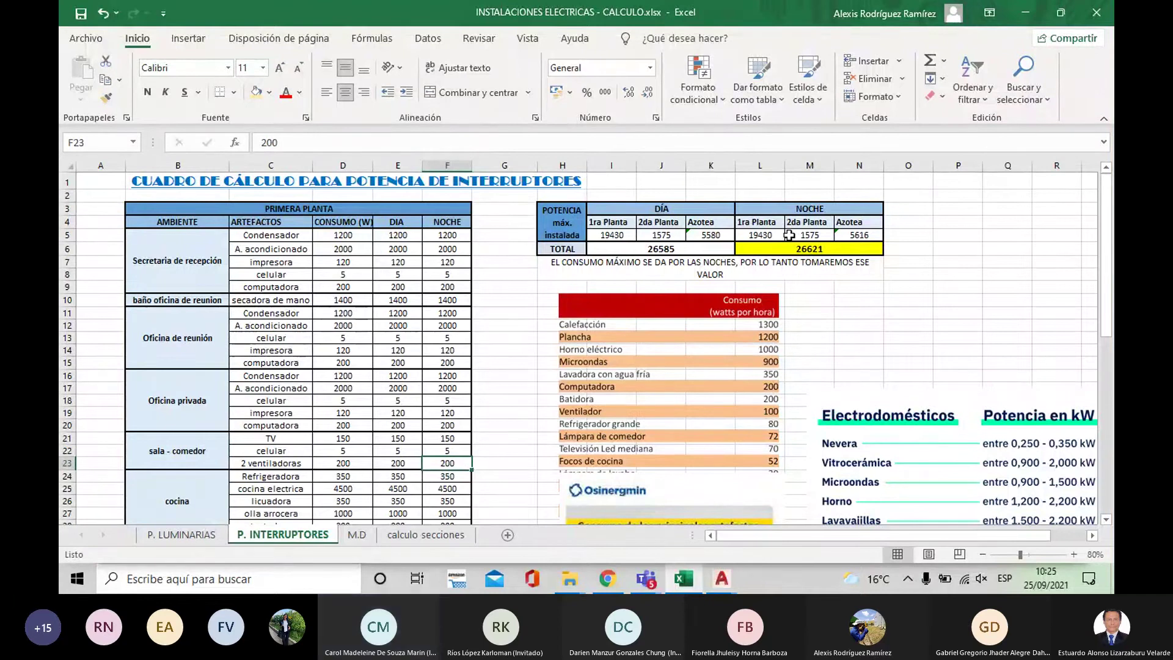
- Read through the appliance consumption tables for all floors on the P. INTERRUPTORES sheet
scroll(724, 290, "down", 1)
scroll(724, 290, "down", 6)
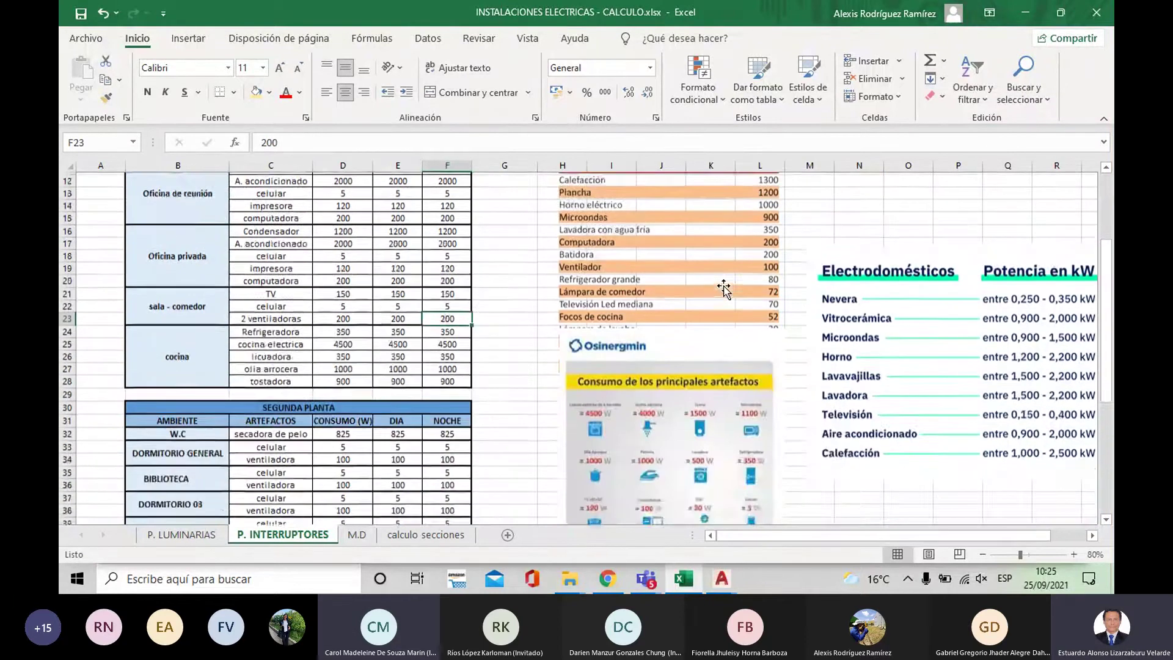
scroll(724, 290, "down", 6)
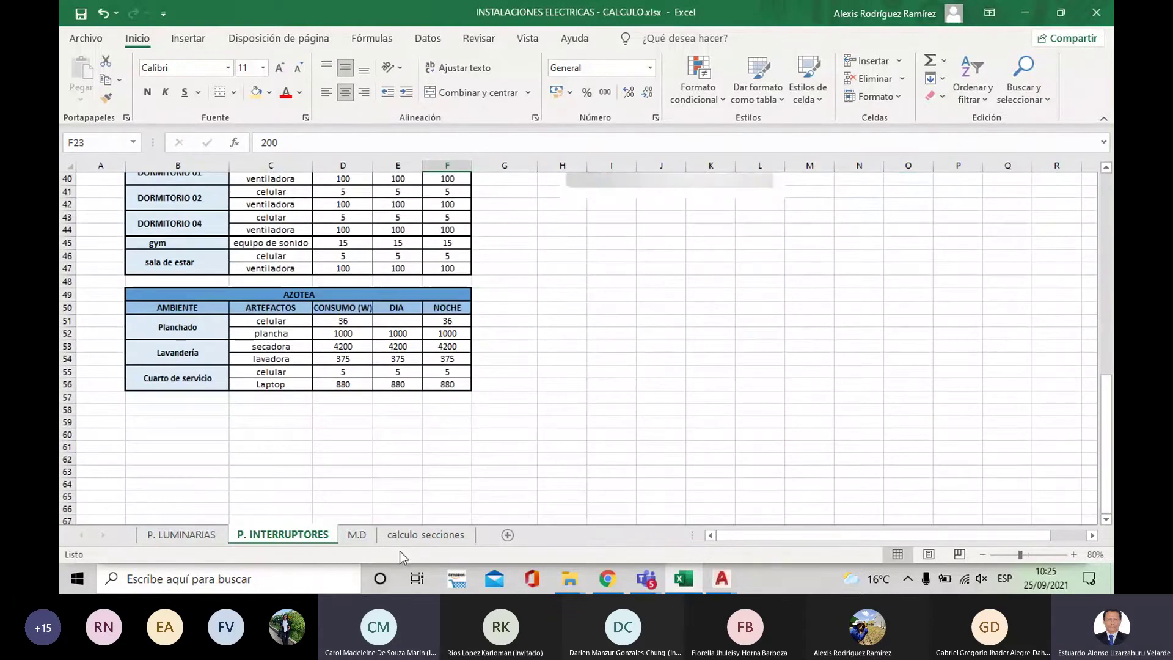
- Open the M.D sheet and review its area calculation and the CUADRO DE CARGAS maximum demand table
left_click(356, 535)
scroll(531, 373, "up", 5)
scroll(532, 373, "down", 1)
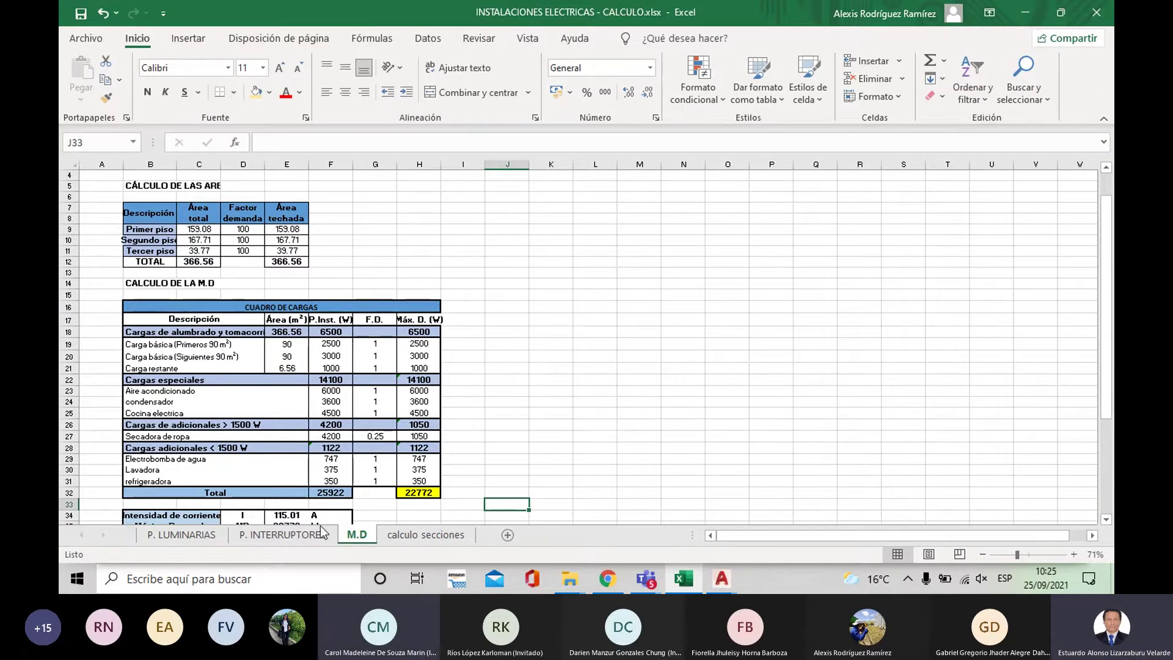
- Return to the beginning of the P. INTERRUPTORES sheet and enlarge its view to 98%
left_click(272, 536)
scroll(299, 494, "up", 10)
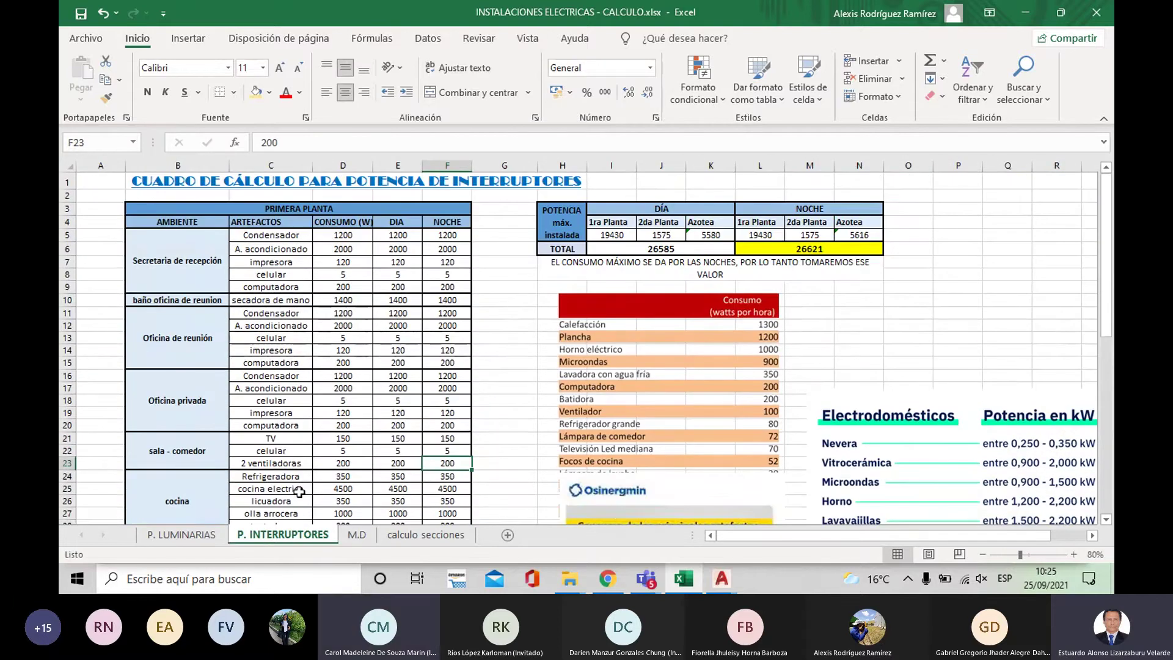
left_click(1086, 447)
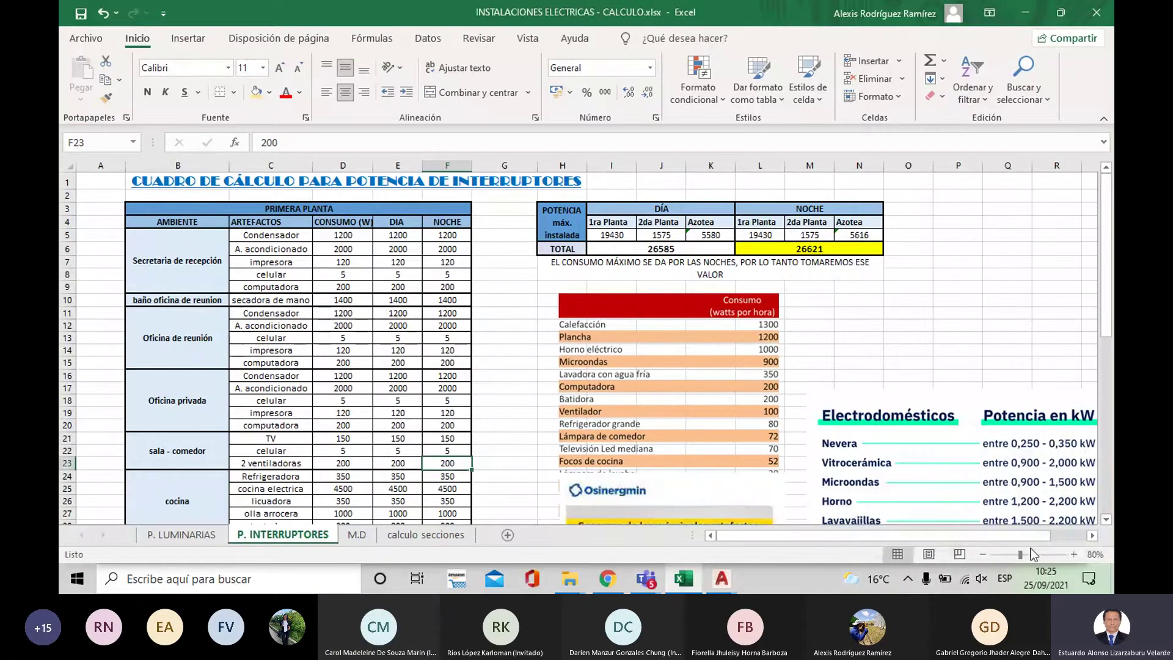
left_click_drag(1020, 554, 1029, 554)
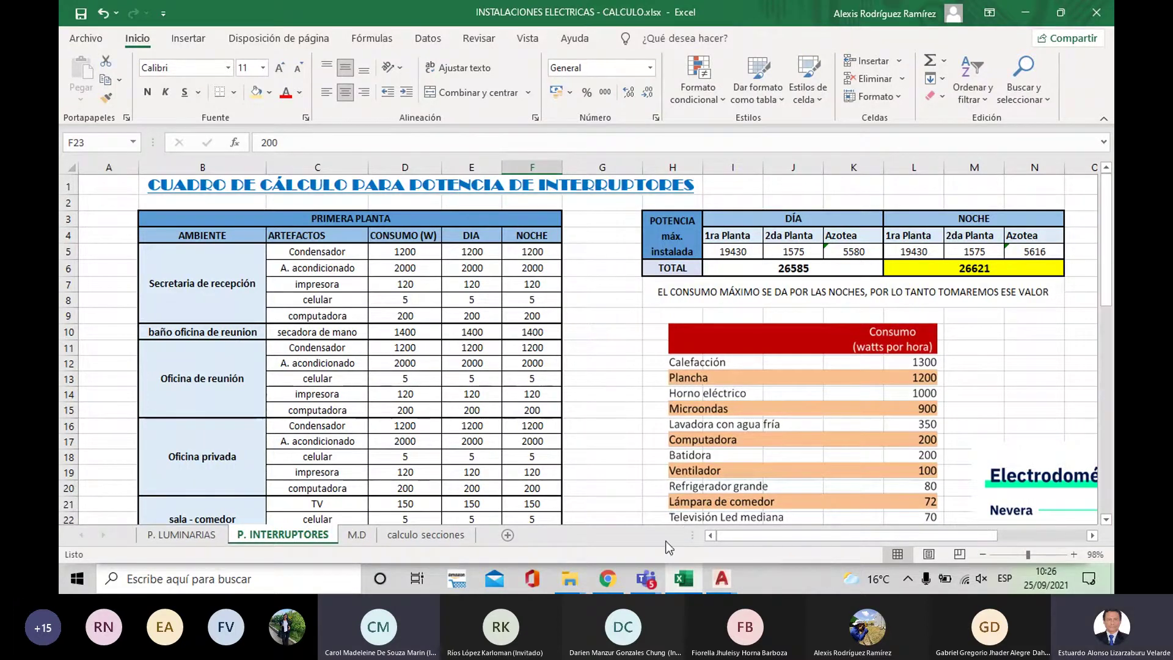
- Check the Microsoft Teams meeting window, minimize it and resume reviewing the appliance power table in Excel
mouse_move(655, 567)
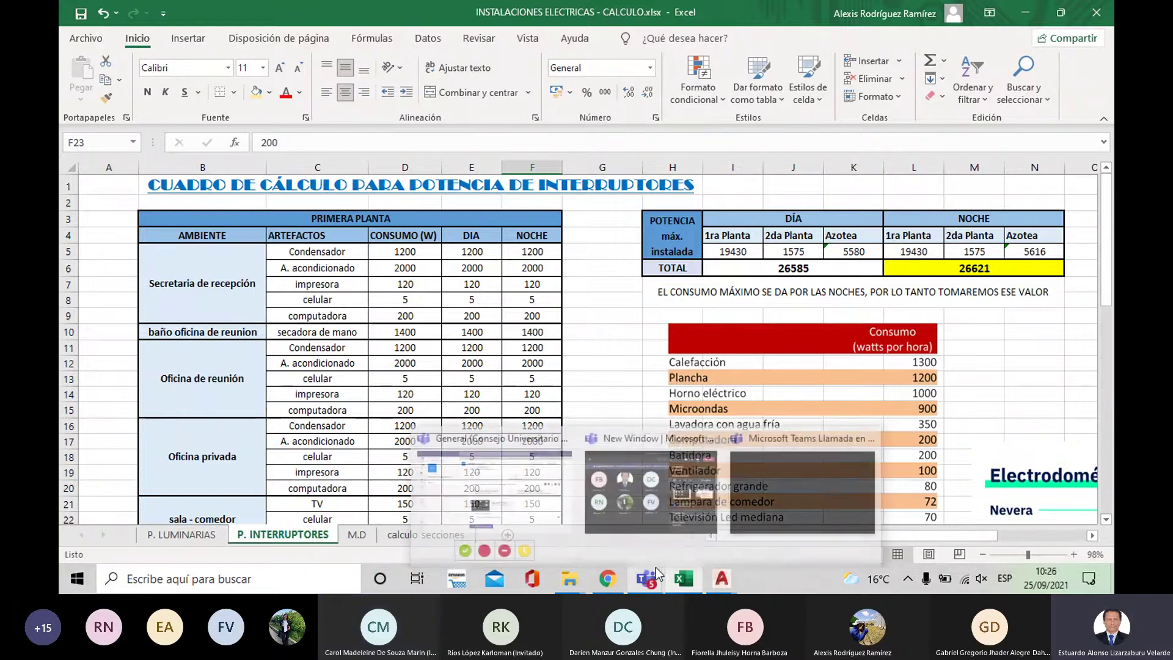
left_click(702, 496)
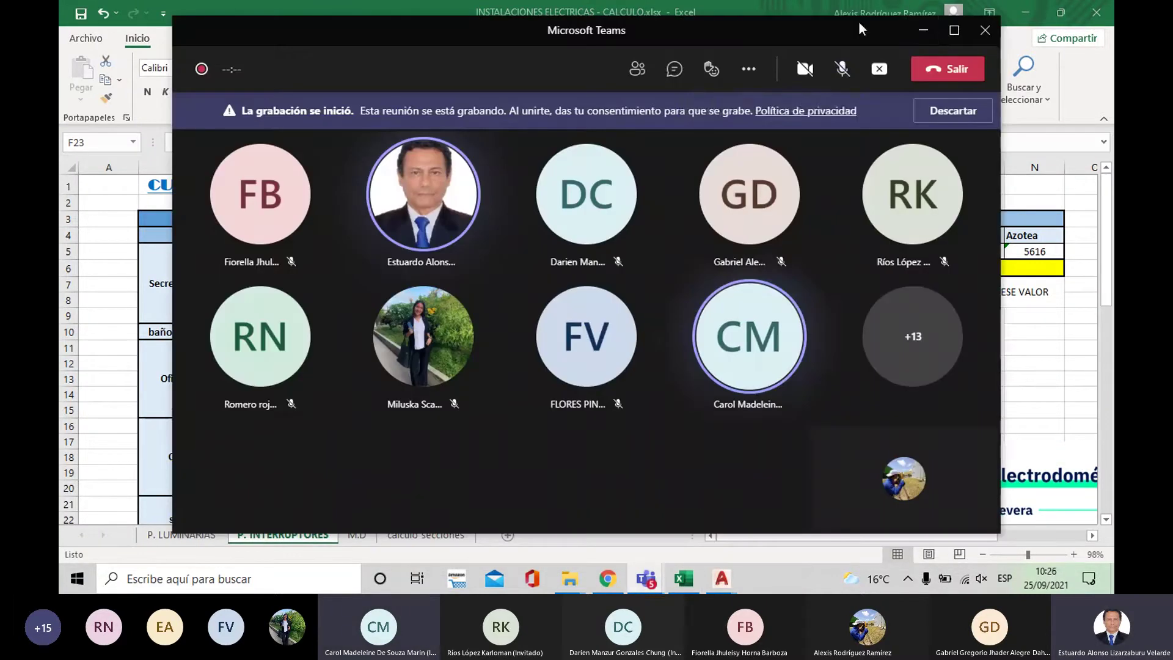
left_click(924, 30)
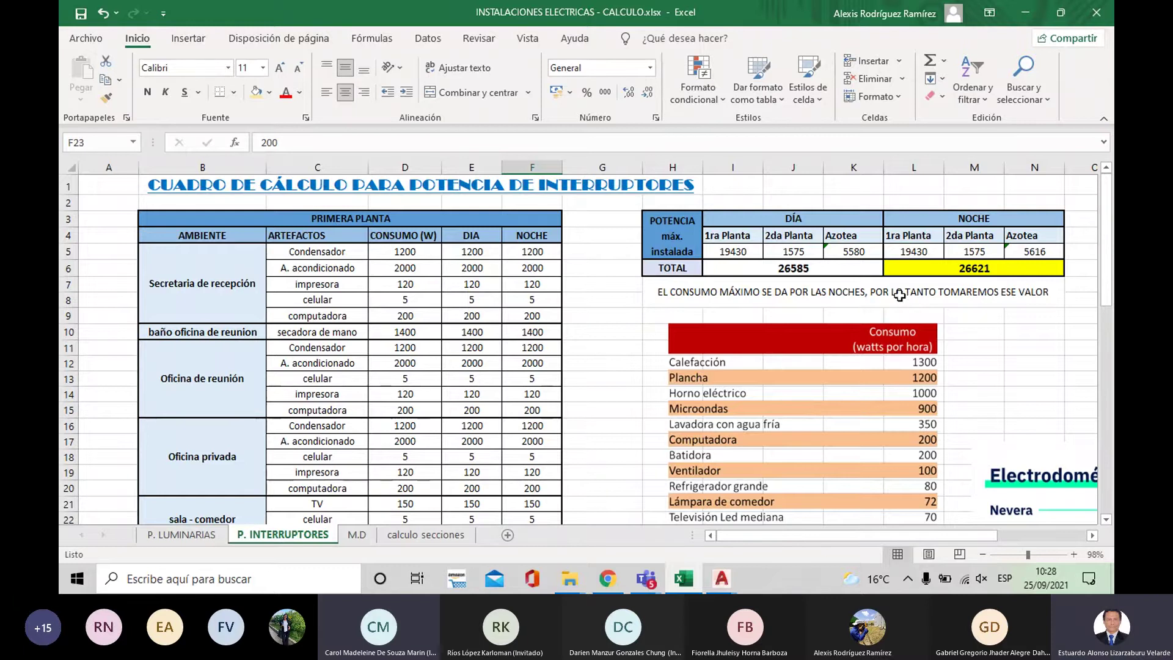
scroll(942, 269, "down", 1)
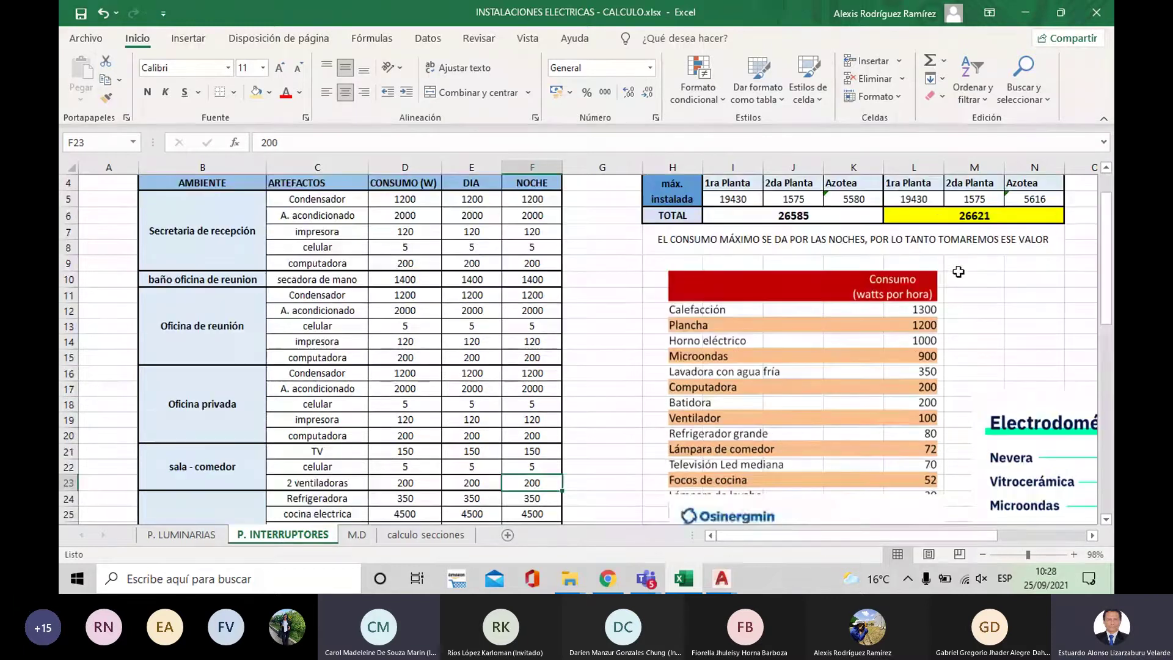
- Glance at the M.D sheet, open the calculo secciones sheet and unmute the system audio
scroll(975, 272, "up", 1)
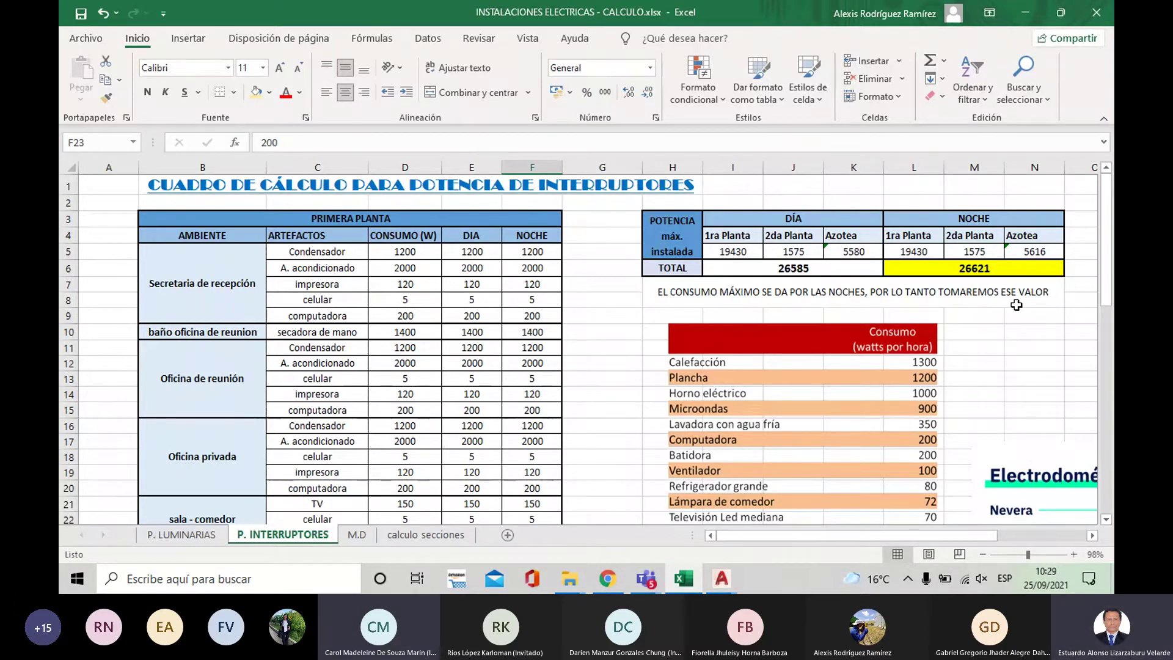
left_click(357, 536)
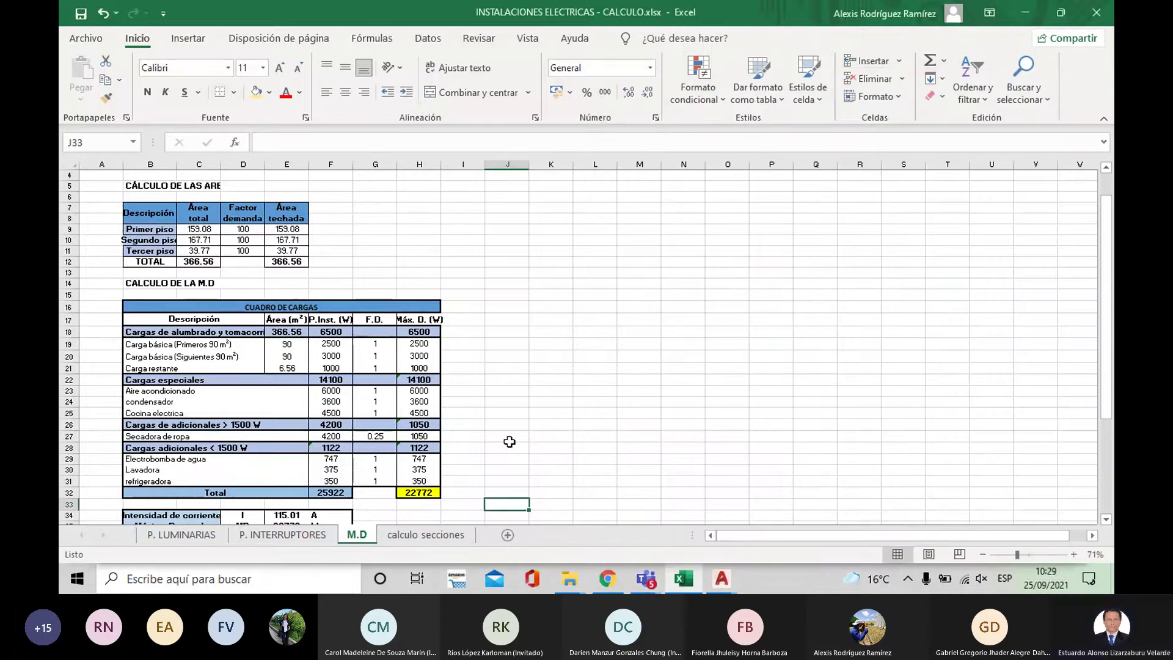
left_click(429, 535)
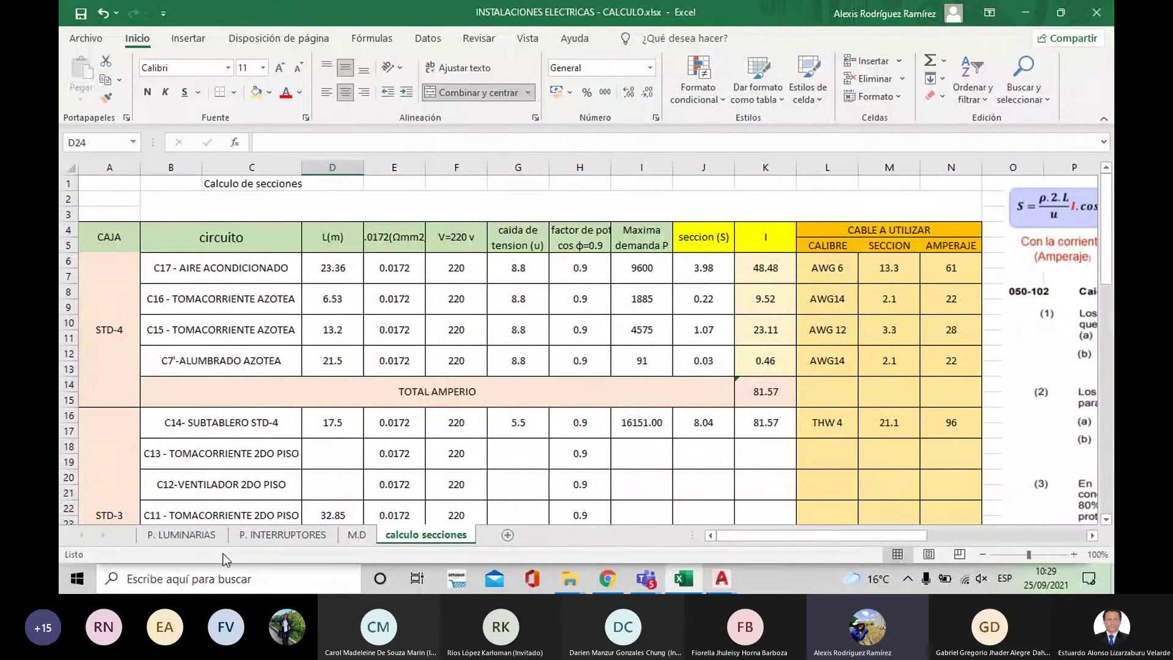
key("XF86AudioMute")
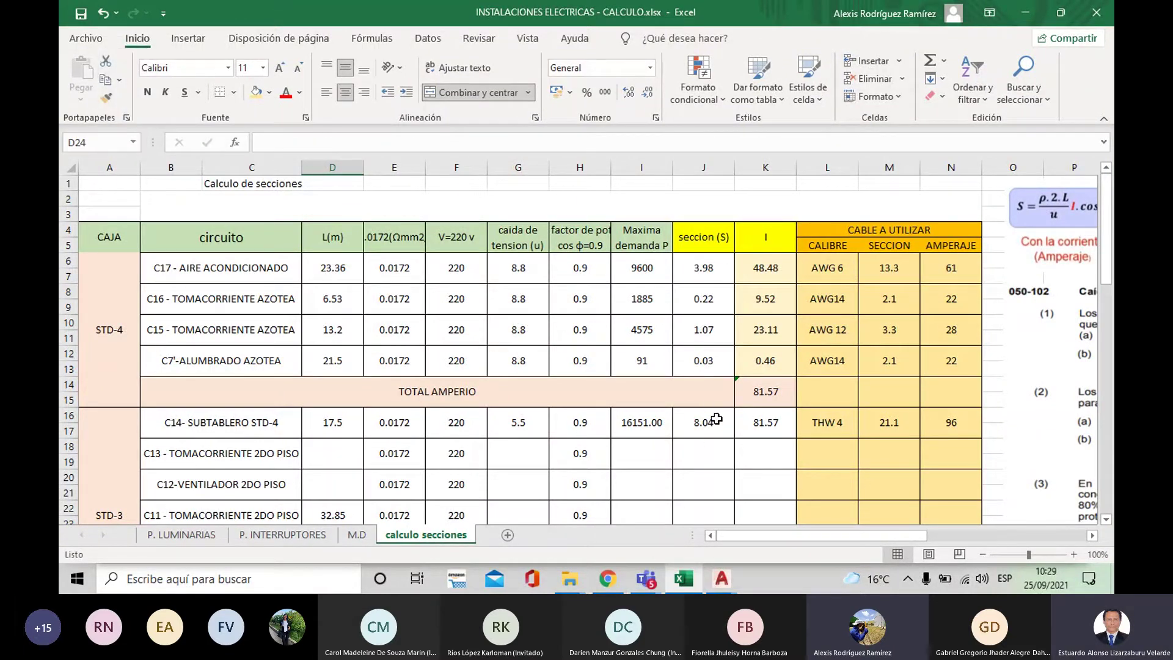
- Switch to sistema de tomacorriente.dwg in AutoCAD and view the outlet circuit plans of the floors
mouse_move(736, 588)
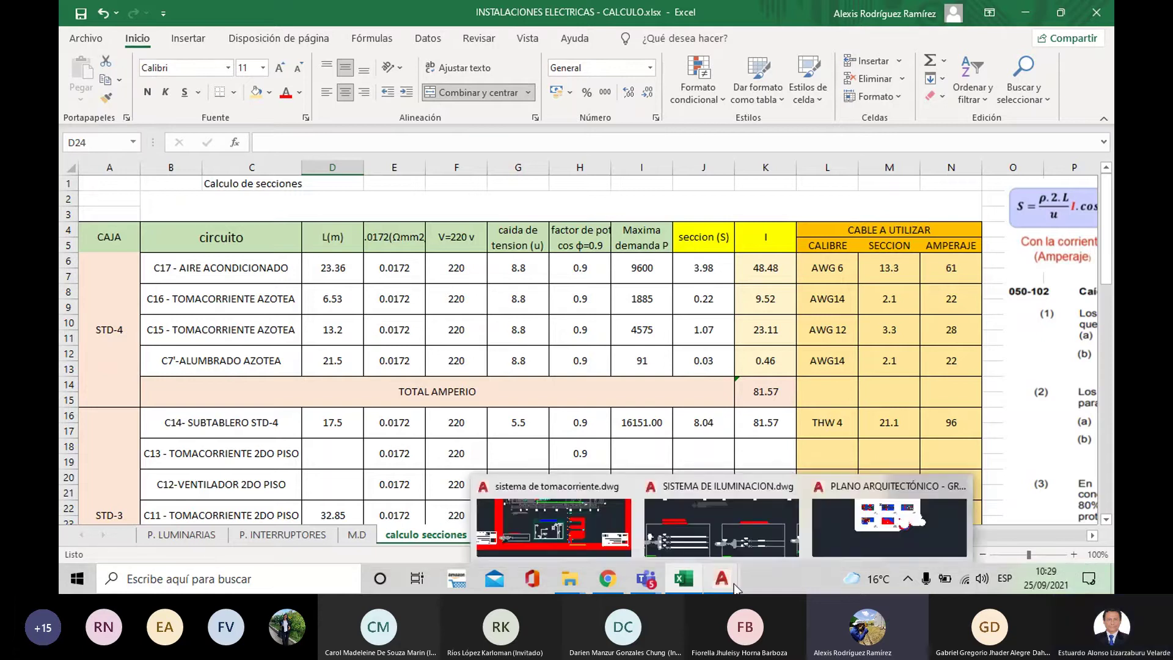
left_click(591, 523)
scroll(606, 353, "up", 3)
scroll(605, 354, "down", 4)
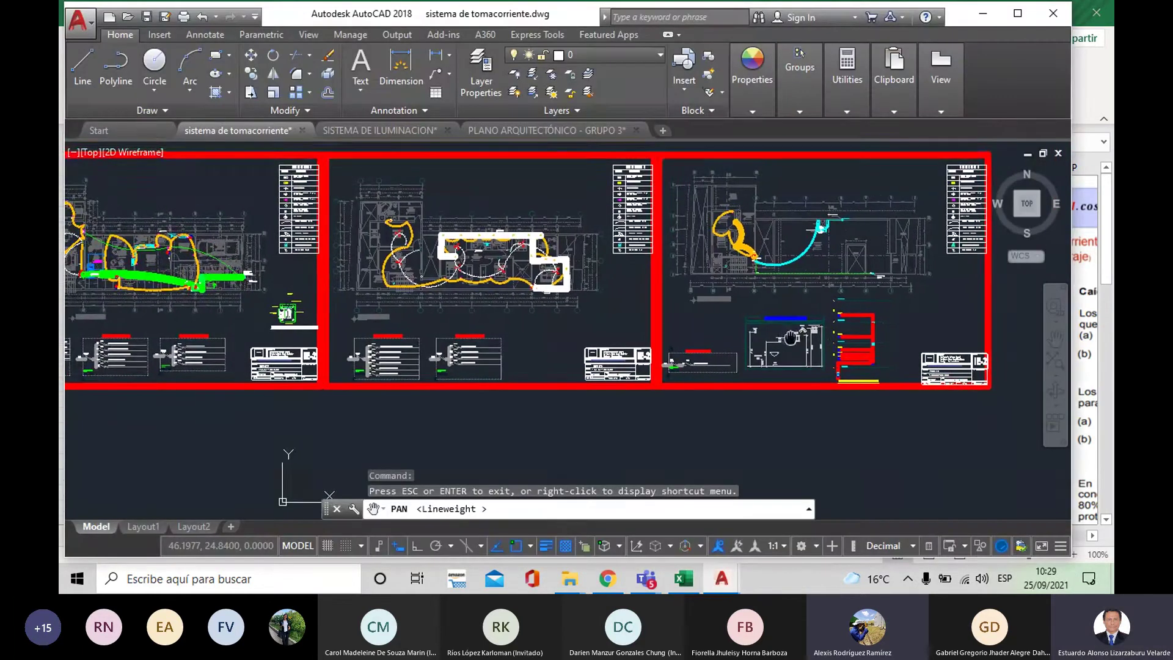
- Return to the Excel workbook and highlight the L(m) lengths of circuits C17, C16 and C15
mouse_move(683, 579)
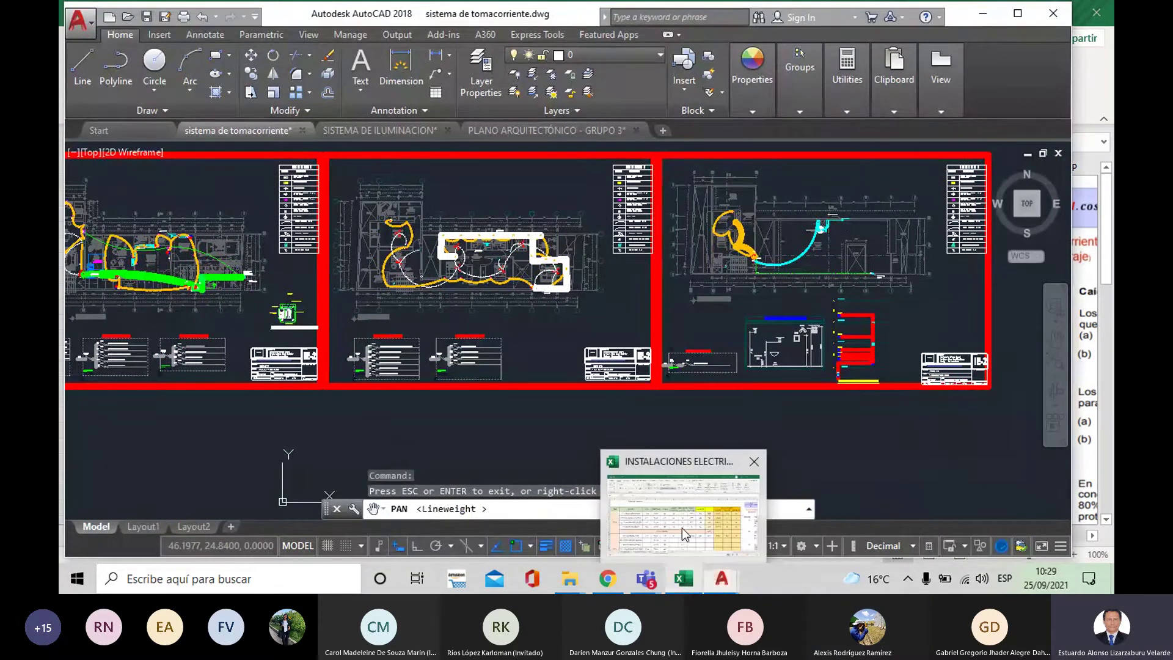
left_click(638, 533)
left_click(338, 267)
left_click_drag(338, 267, 352, 344)
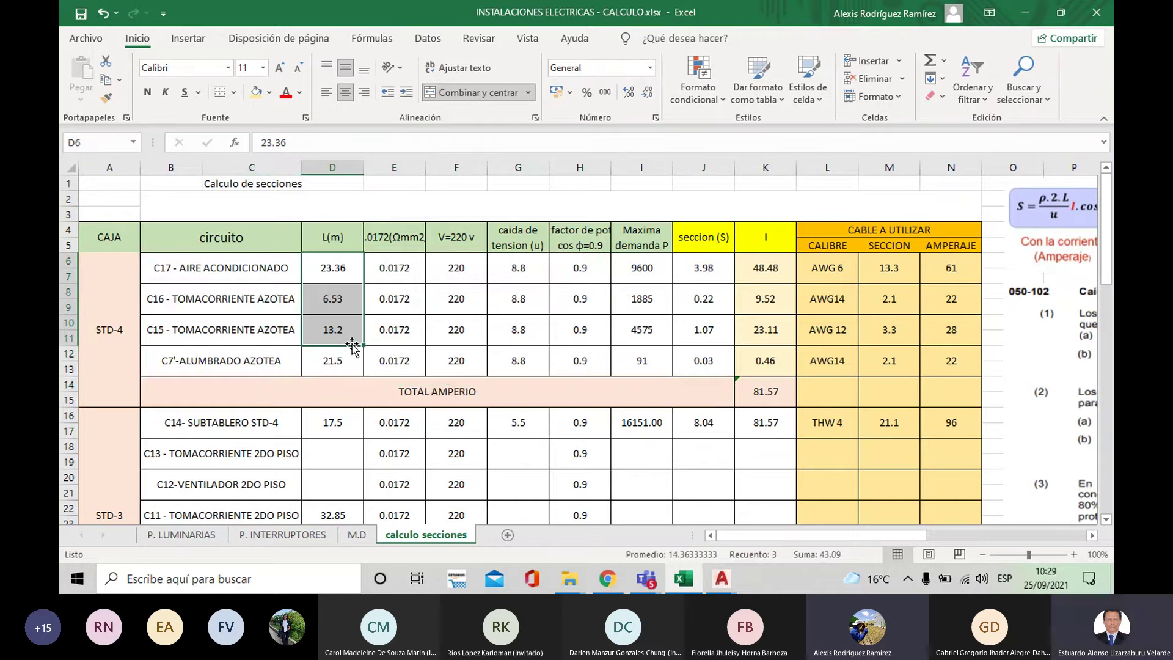
- Widen column E on the calculo secciones sheet to show more of the 0.0172 resistivity heading
left_click(398, 266)
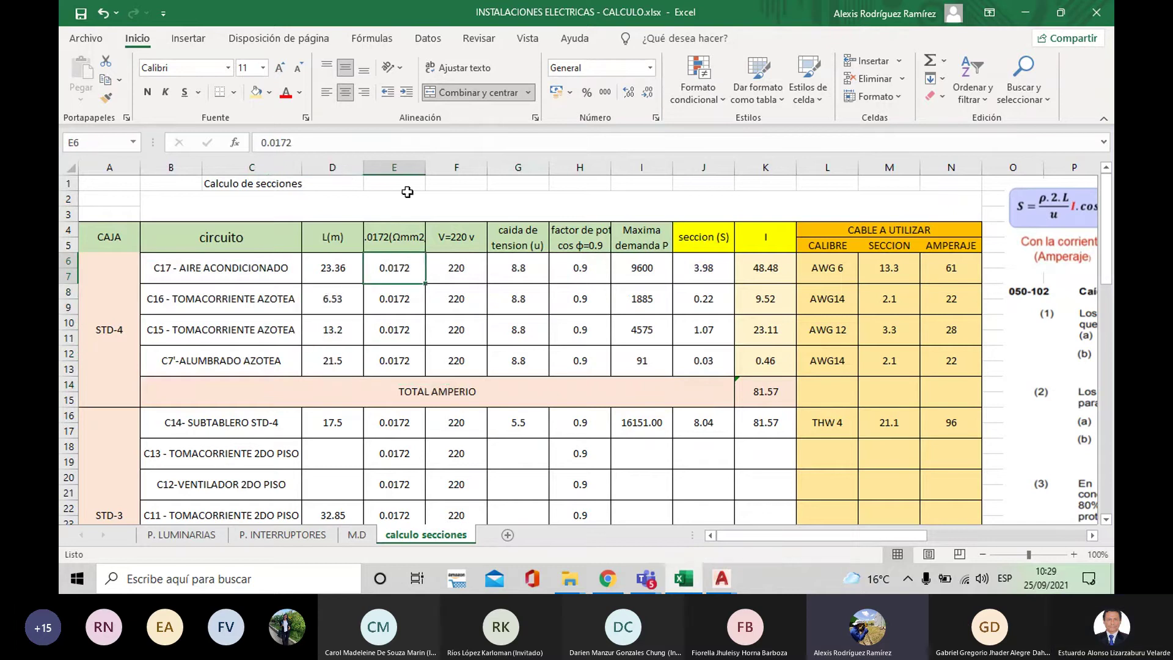
left_click_drag(428, 167, 439, 166)
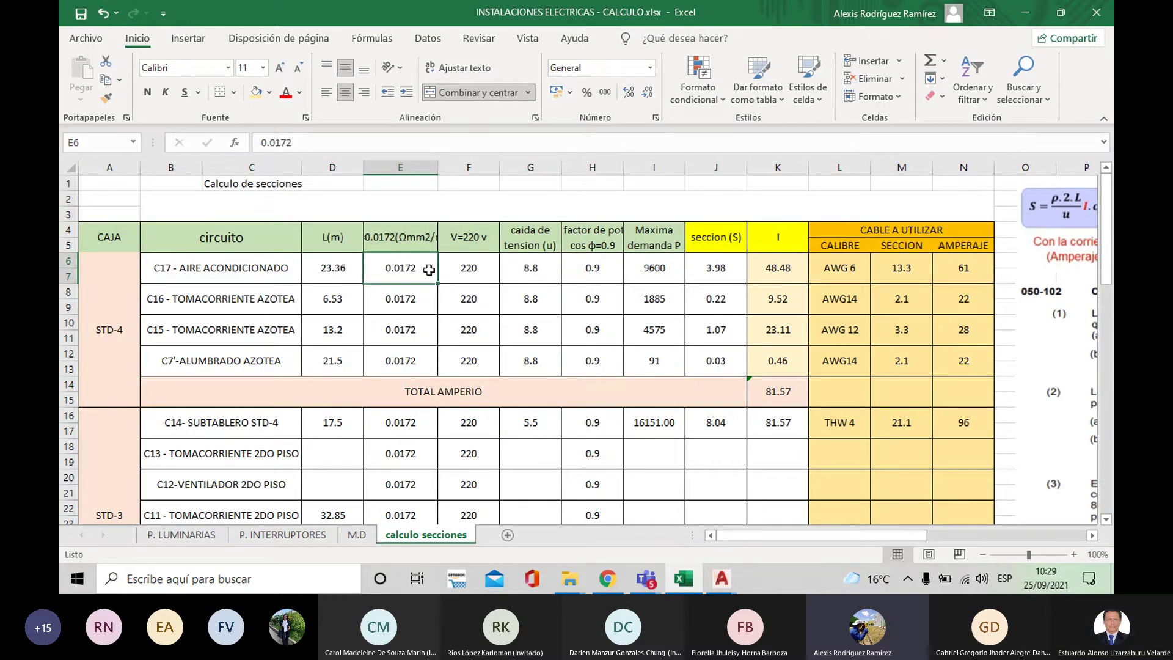
left_click_drag(433, 164, 445, 163)
left_click(479, 276)
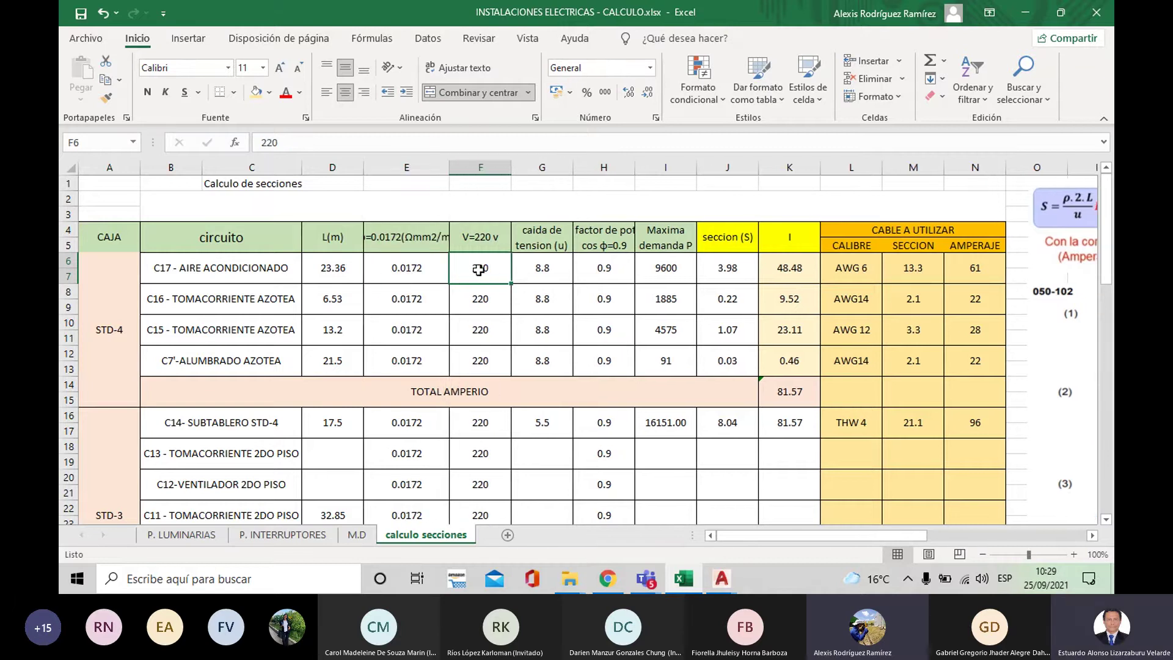
- Highlight the voltage and voltage drop columns, and view the formulas and rule 050-102 beside the table at 86% zoom
left_click(494, 163)
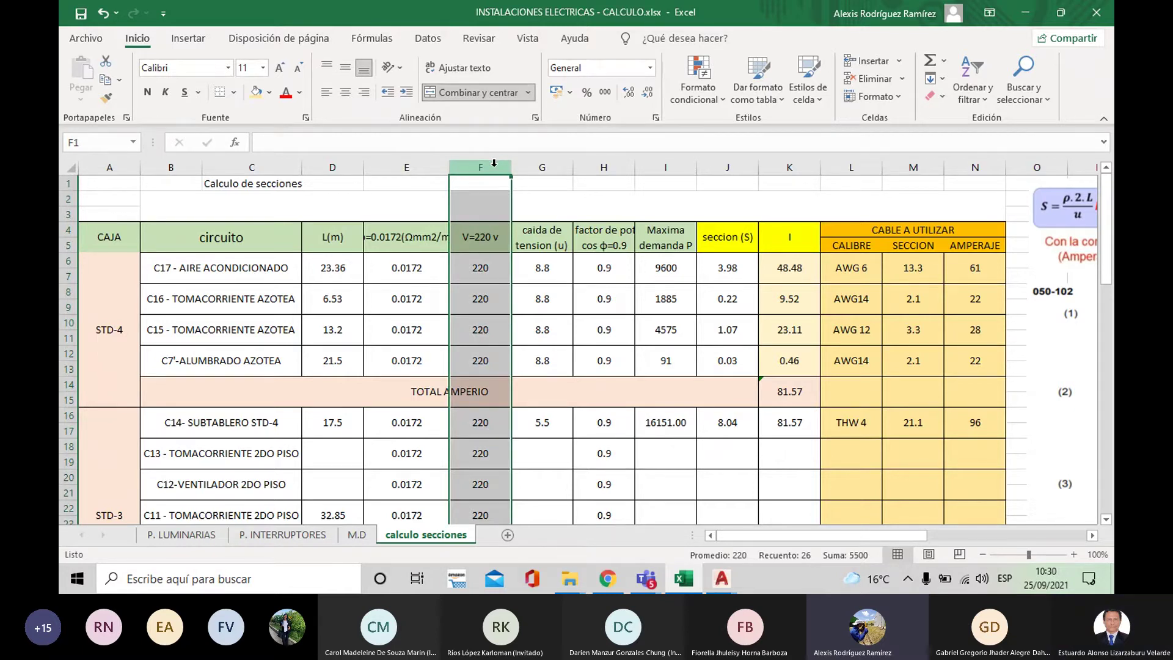
left_click(563, 165)
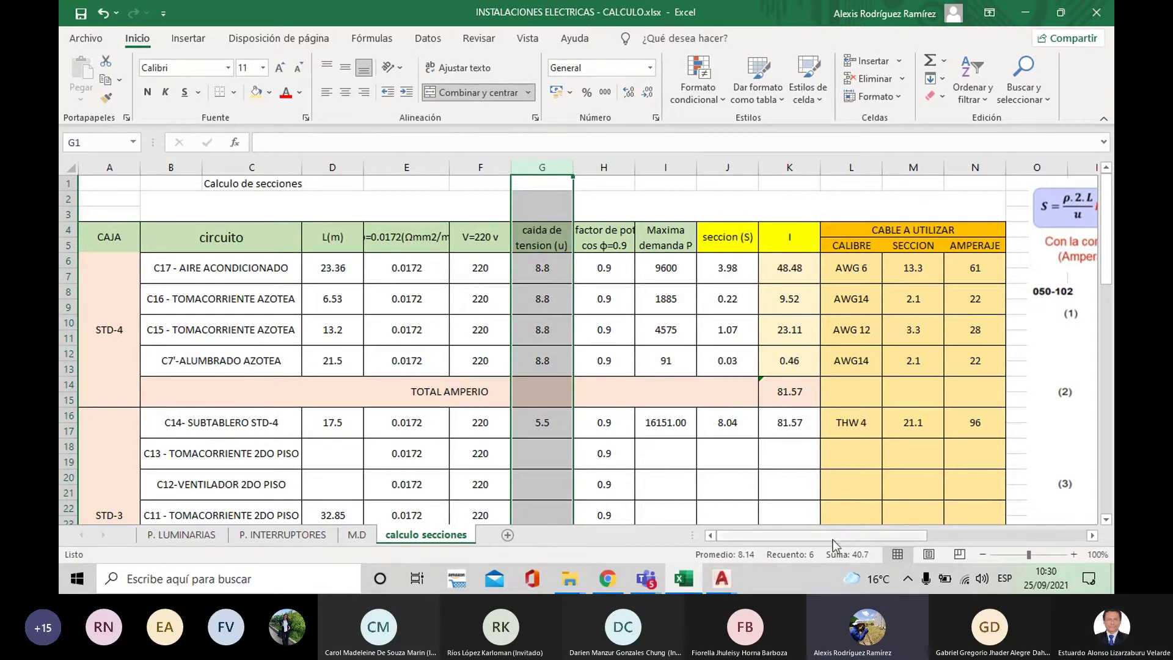
left_click_drag(830, 541, 869, 540)
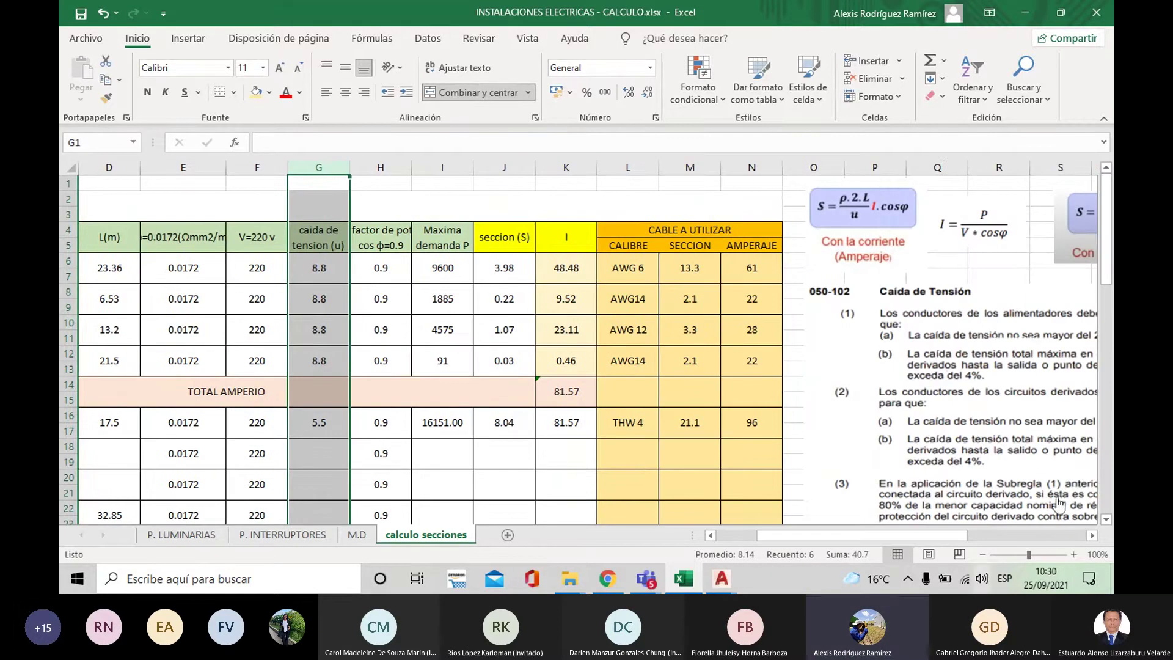
left_click_drag(1030, 554, 1023, 555)
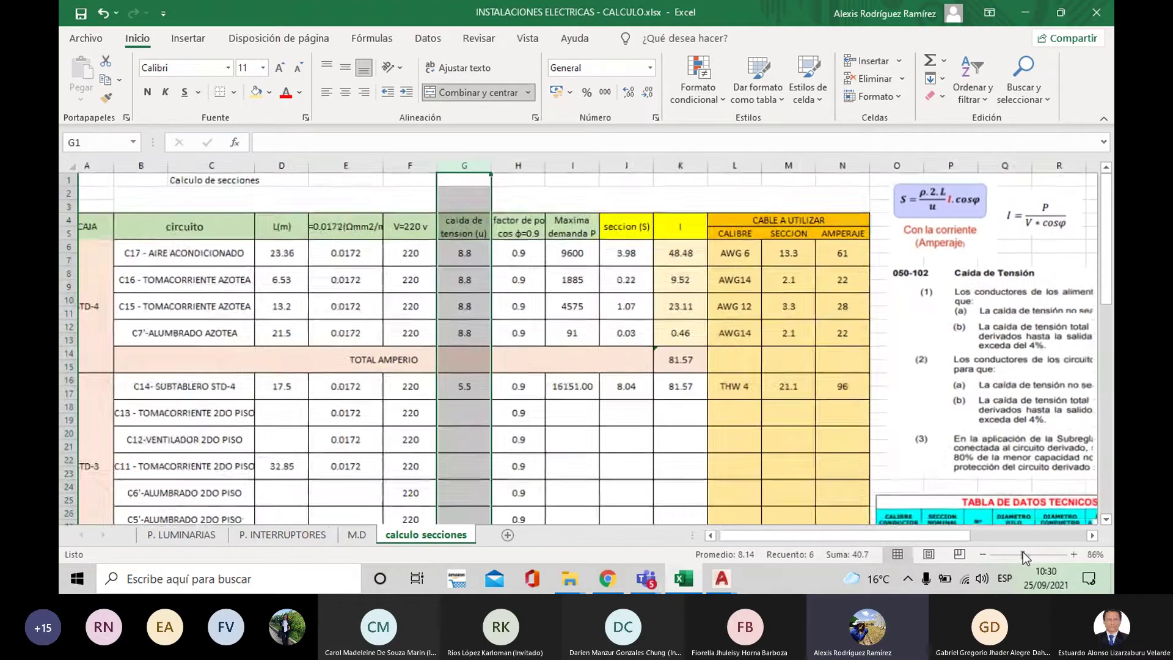
left_click_drag(878, 535, 940, 535)
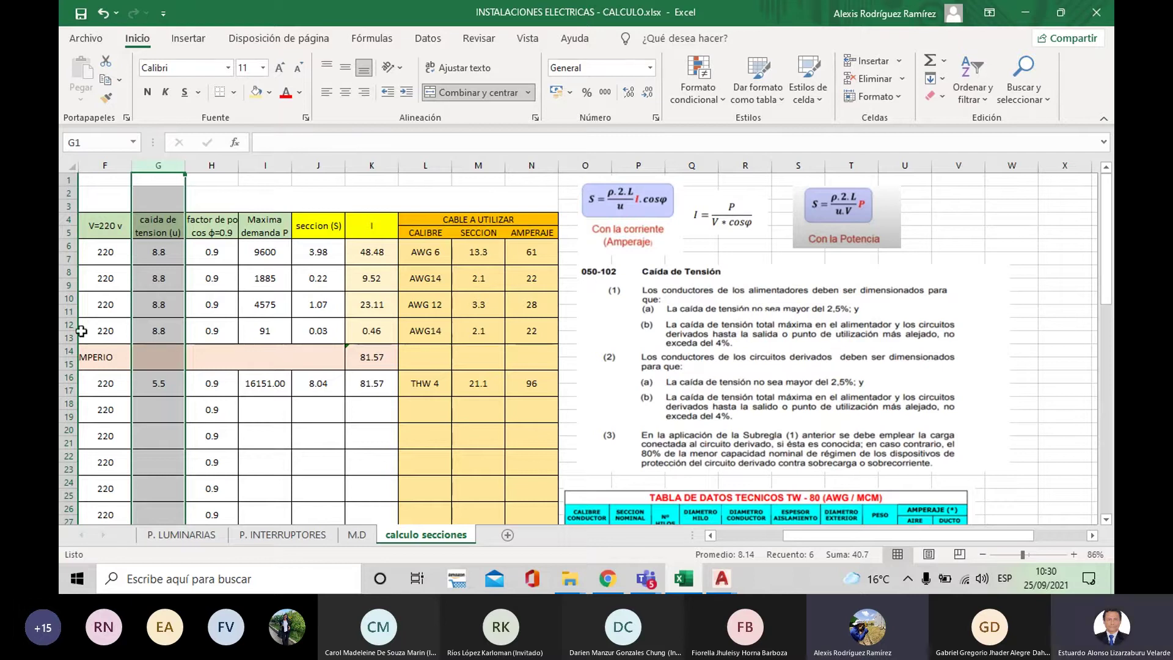
- Inspect the voltage drop formula in G6 against the limits in rule 050-102, leaving it as it is
left_click(149, 248)
double_click(149, 249)
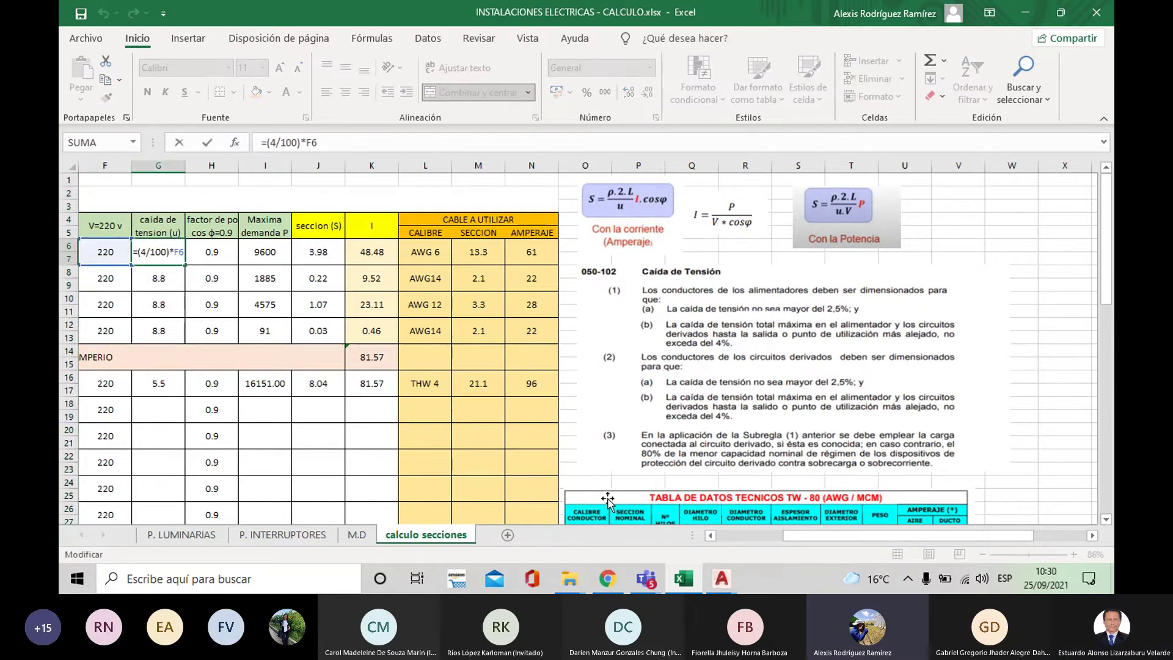
left_click_drag(844, 537, 816, 536)
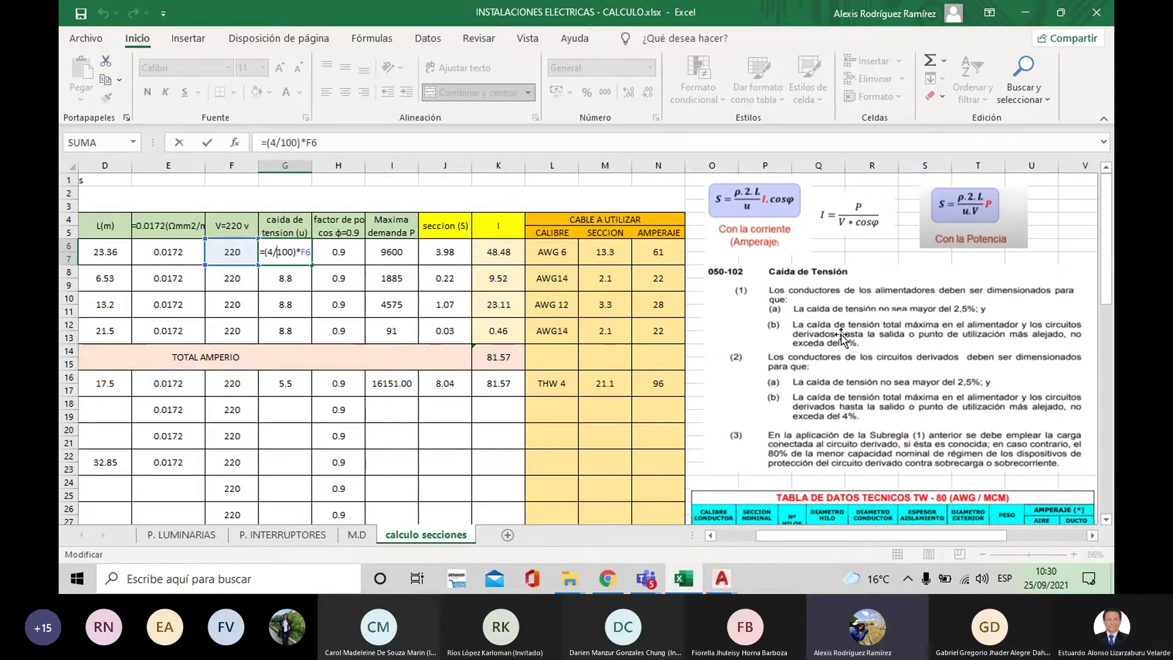
key("Return")
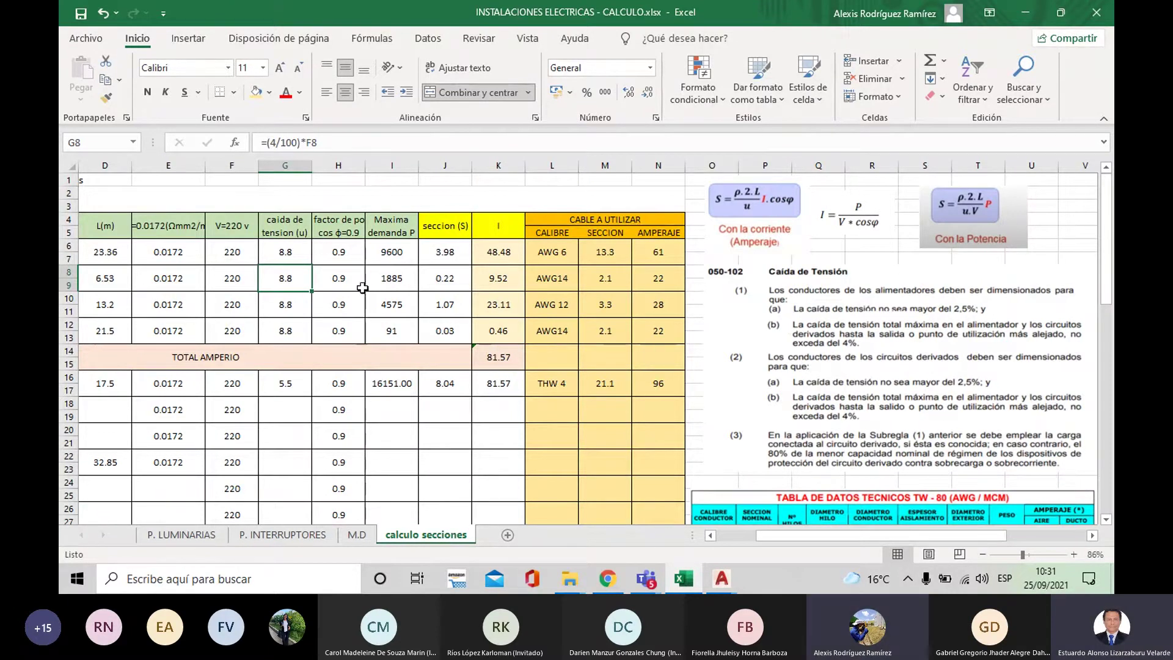
- Review circuit C17's maximum demand and the section formula in J6 against the power-based formula image
left_click(393, 254)
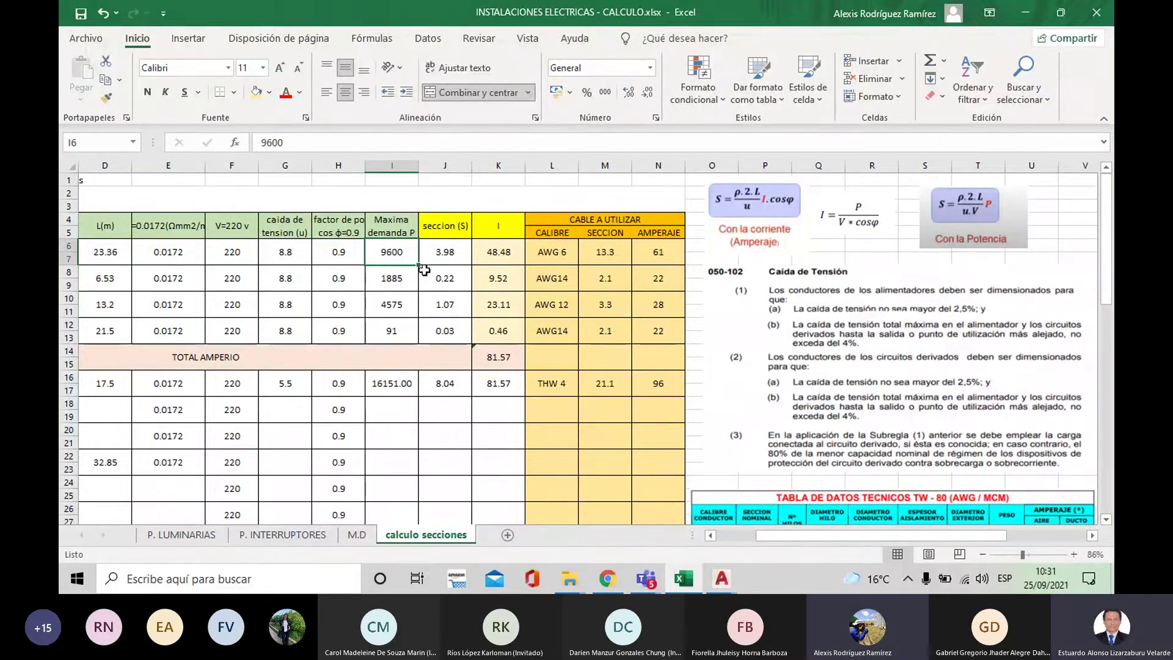
double_click(451, 254)
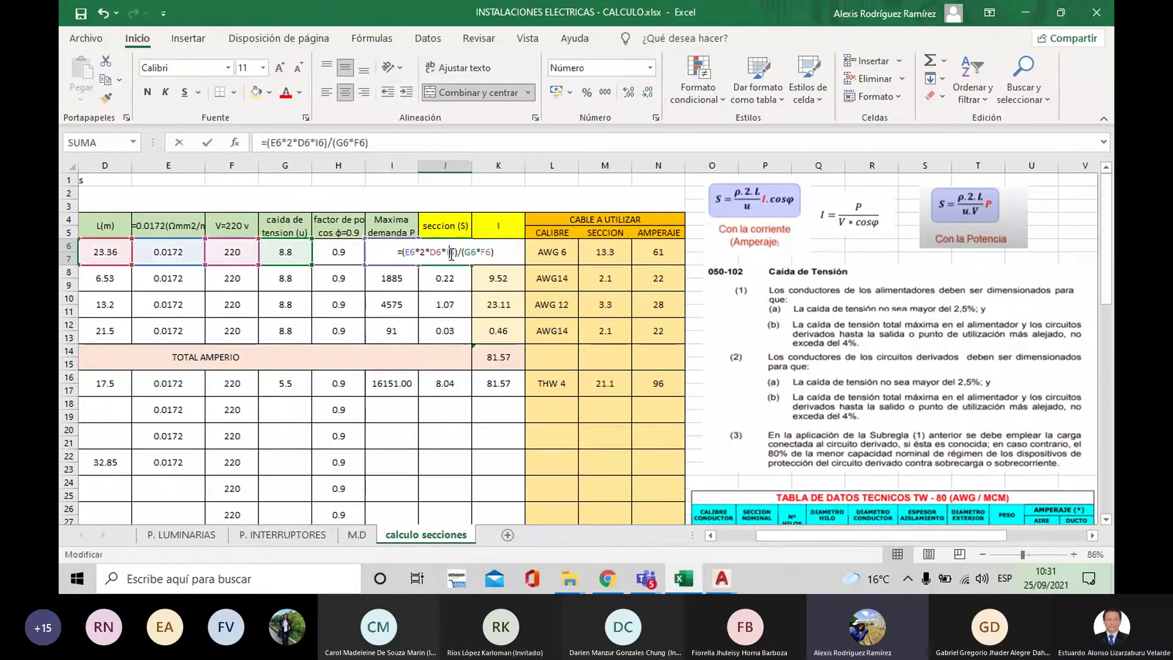
key("Return")
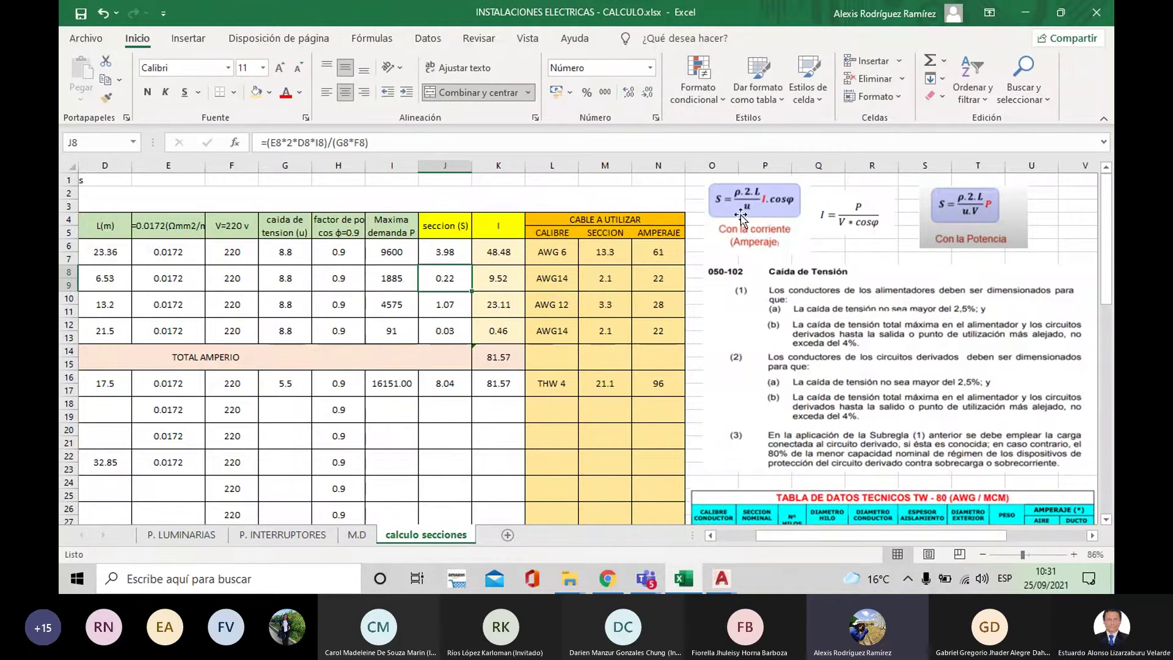
left_click(990, 205)
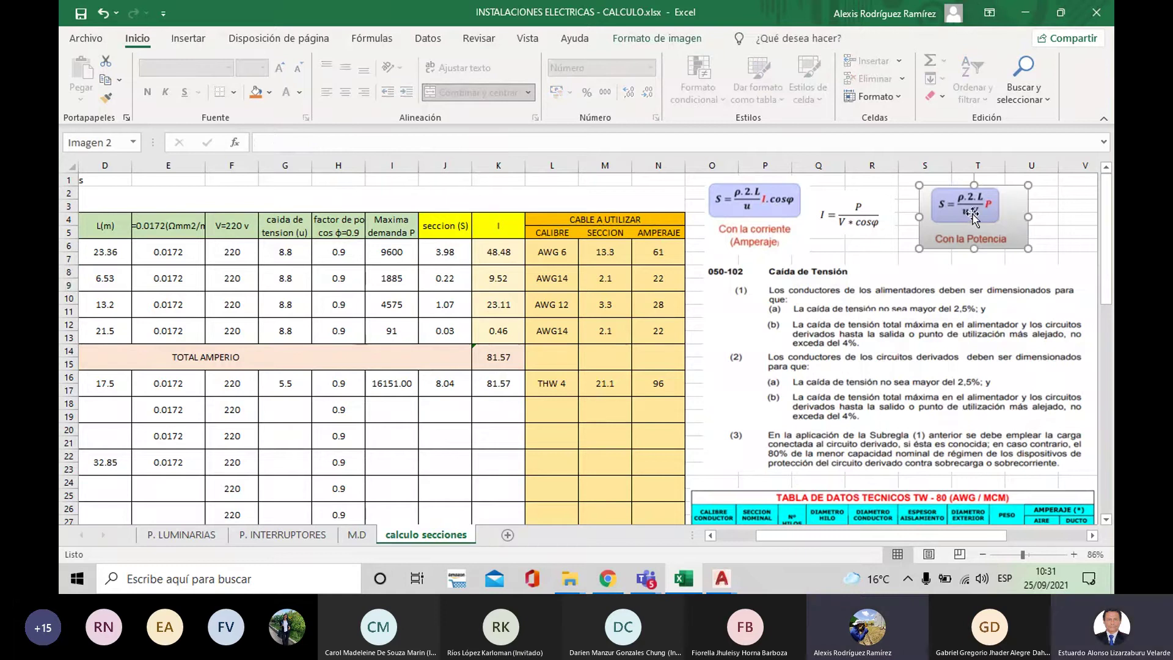
- Check the current formula in K6 against the picture of the I = P/(V·cosφ) equation
left_click(497, 256)
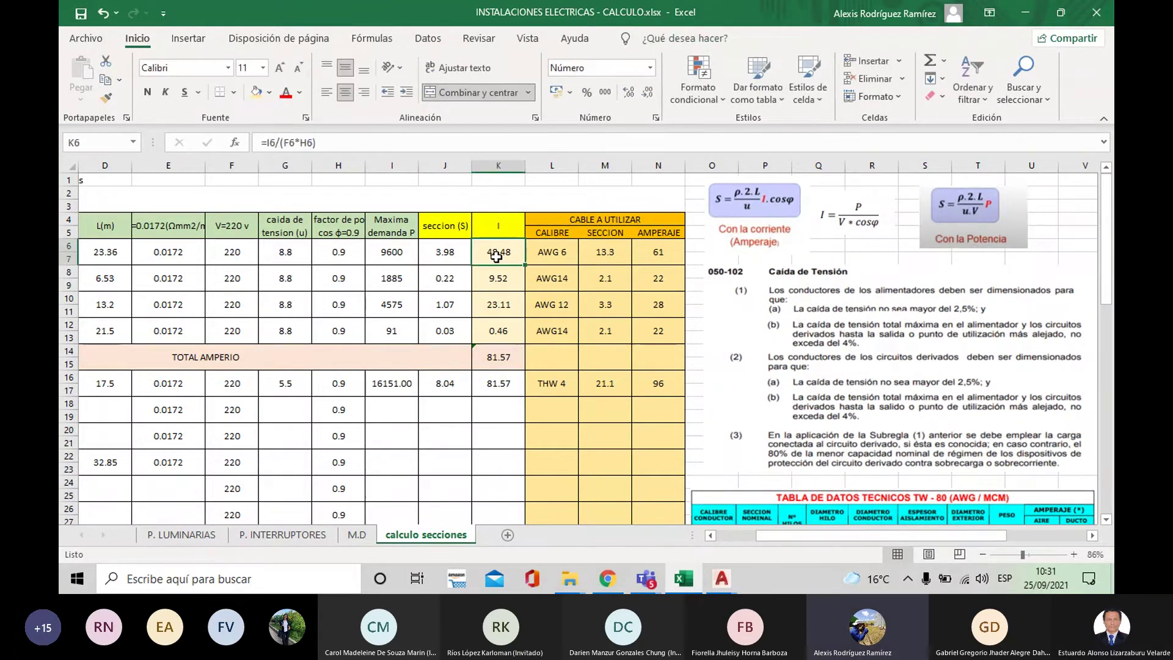
left_click_drag(849, 227, 865, 214)
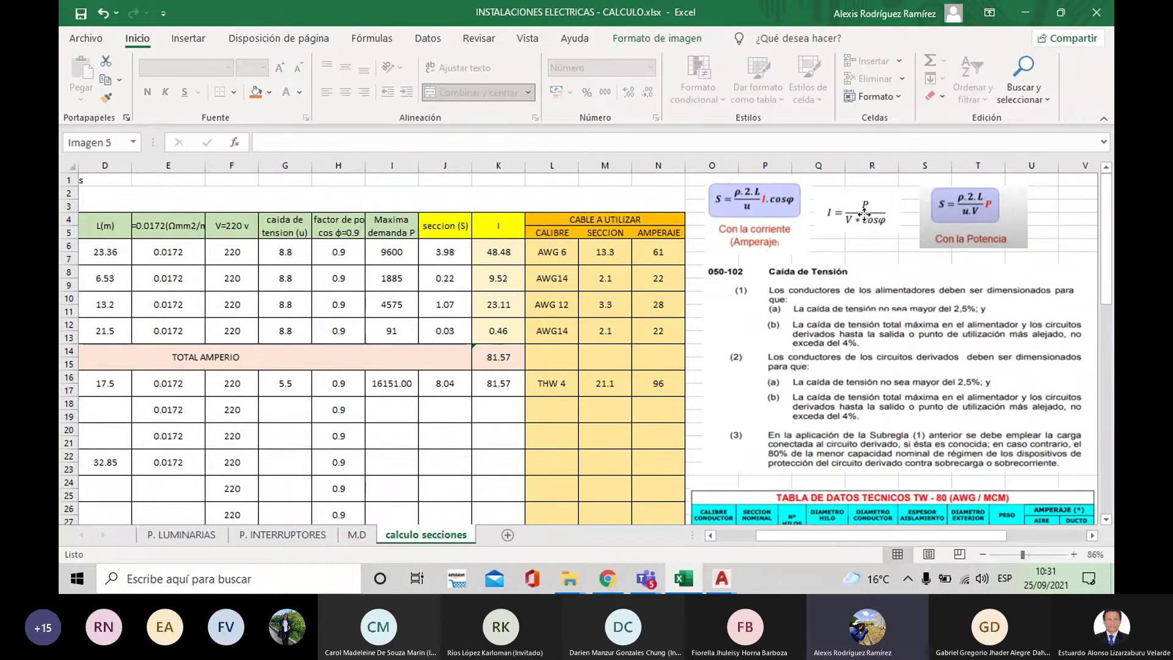
left_click_drag(865, 214, 864, 212)
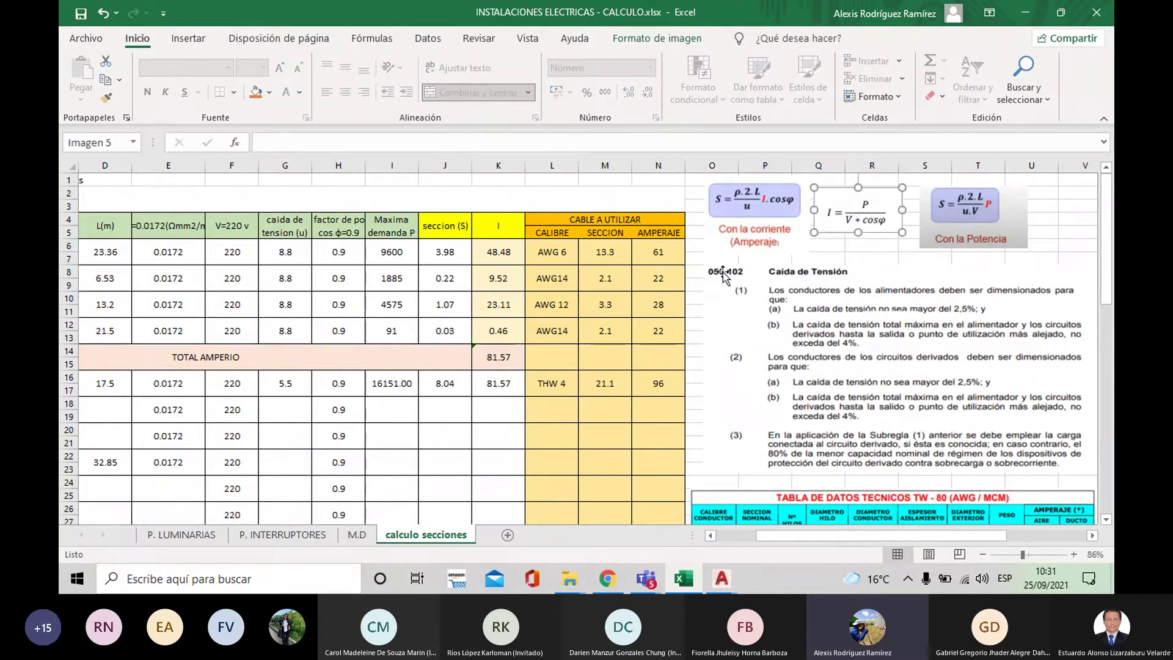
- Look through the TW-80 and THW-90 conductor data tables and return to the beginning of the sheet
scroll(877, 367, "down", 5)
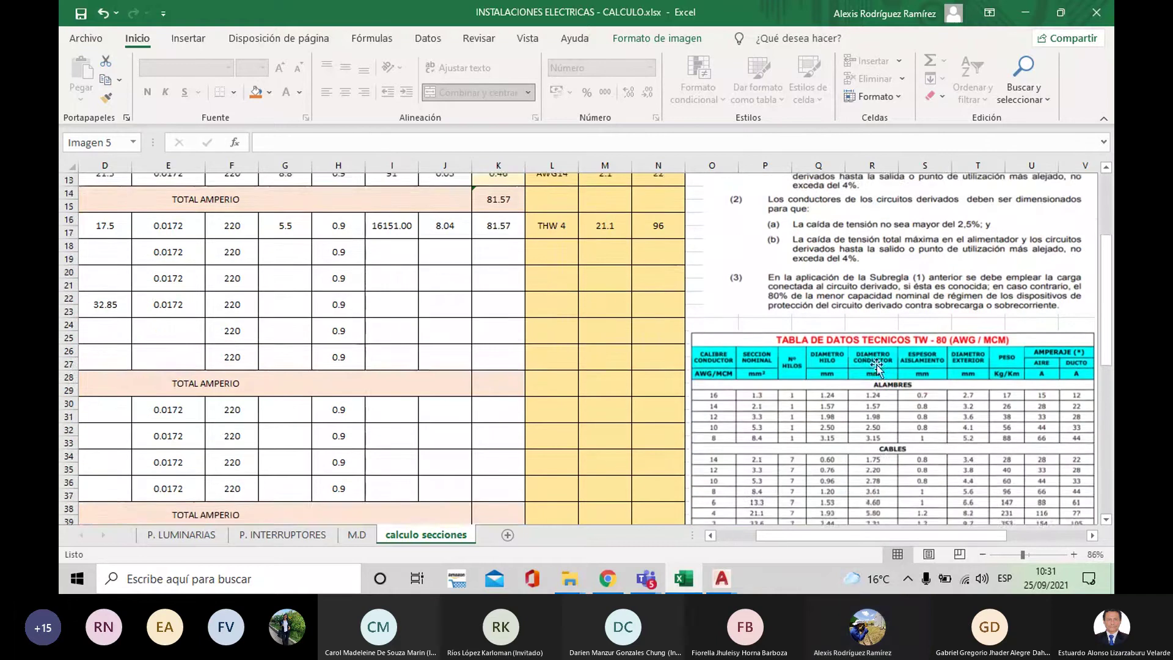
scroll(946, 321, "down", 2)
scroll(946, 321, "up", 6)
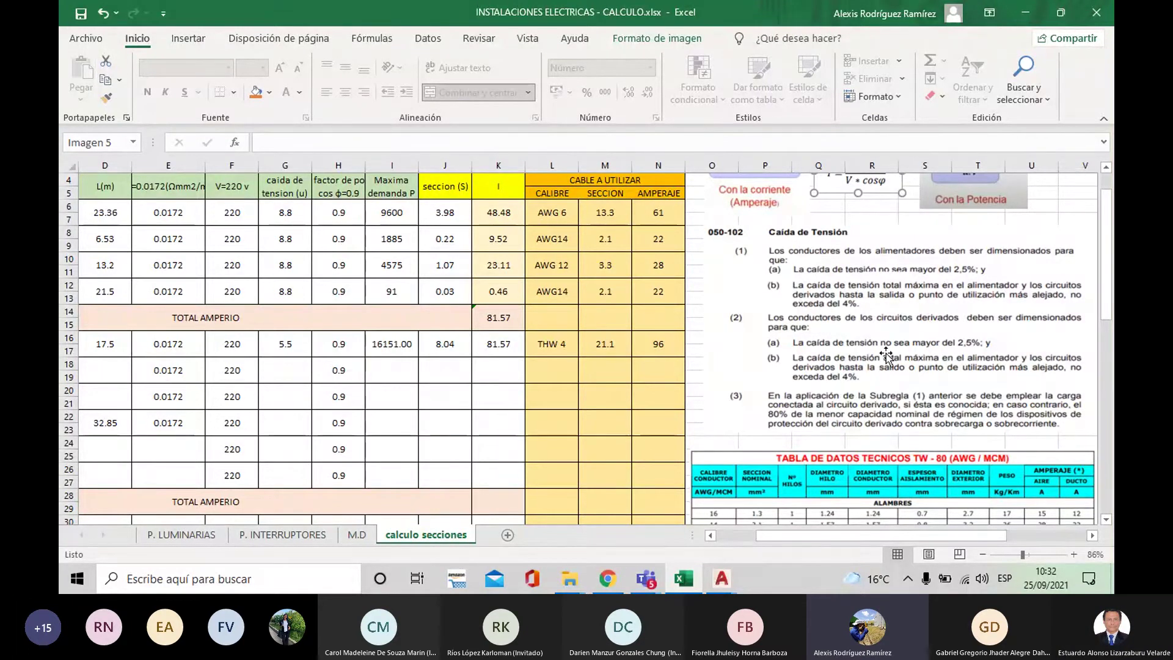
scroll(886, 354, "down", 10)
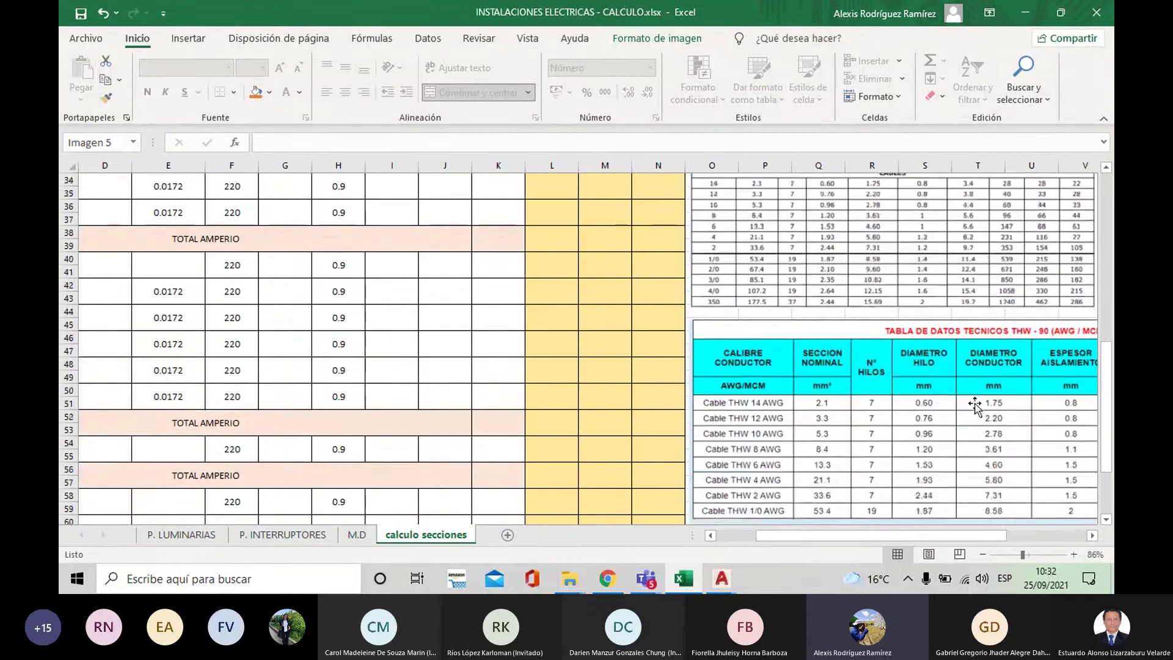
scroll(945, 406, "down", 4)
scroll(883, 421, "up", 7)
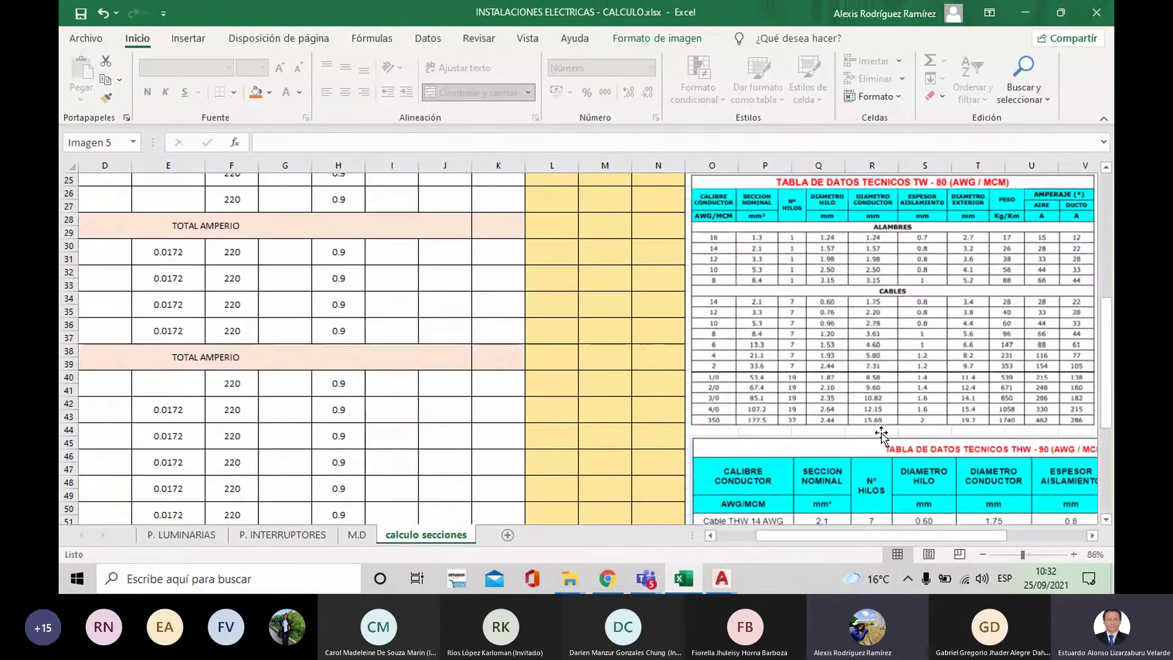
scroll(882, 435, "up", 8)
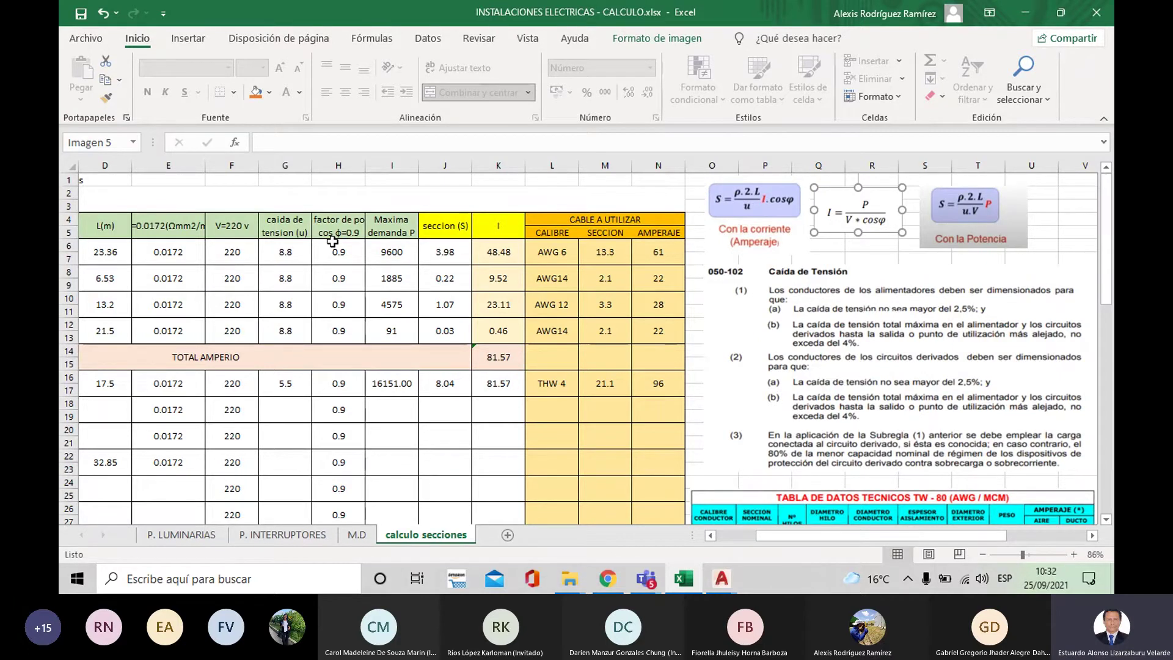
- Recheck the 4% voltage drop formula for circuit C17 and resume viewing the circuit rows beside the cable data
double_click(285, 252)
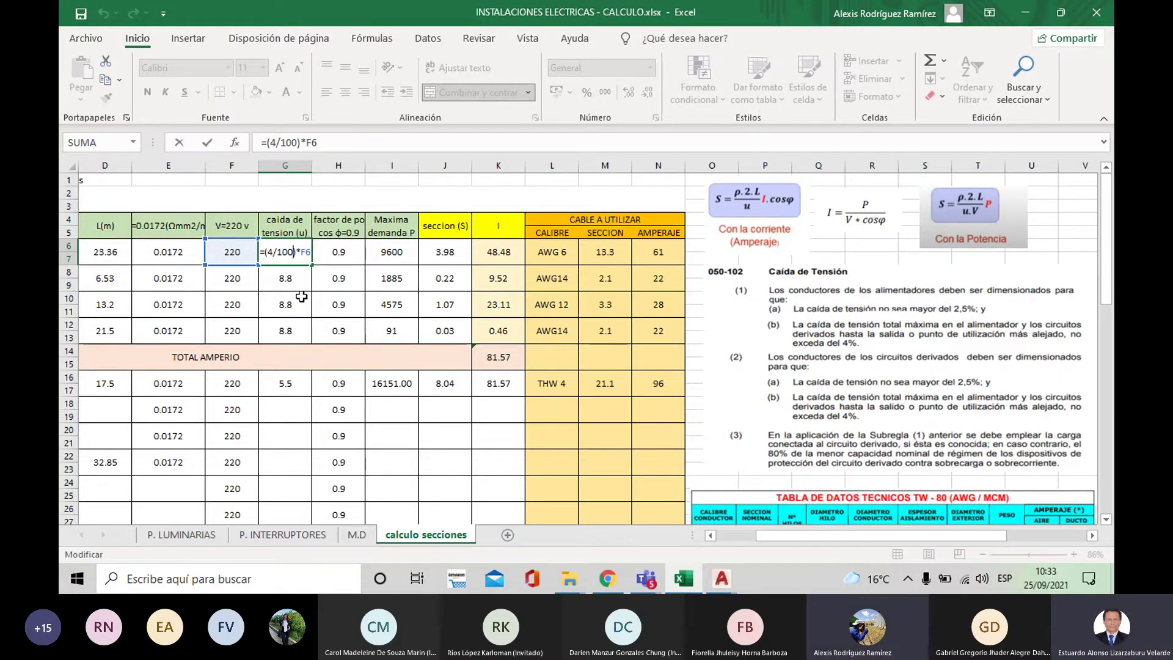
key("Return")
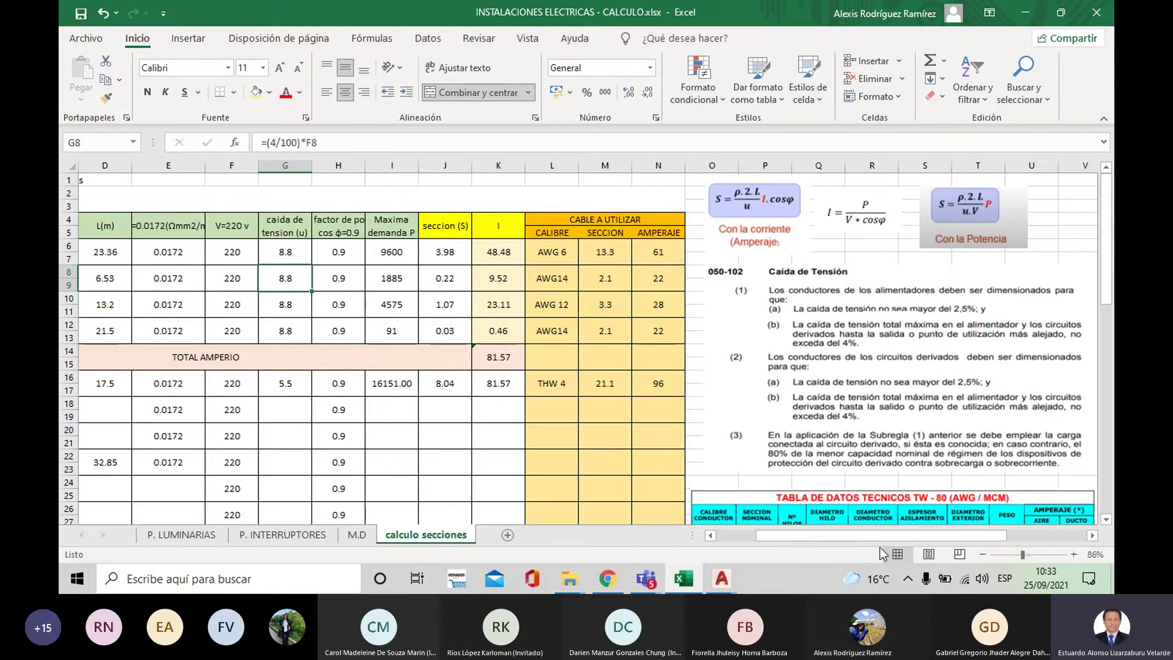
left_click_drag(878, 540, 857, 534)
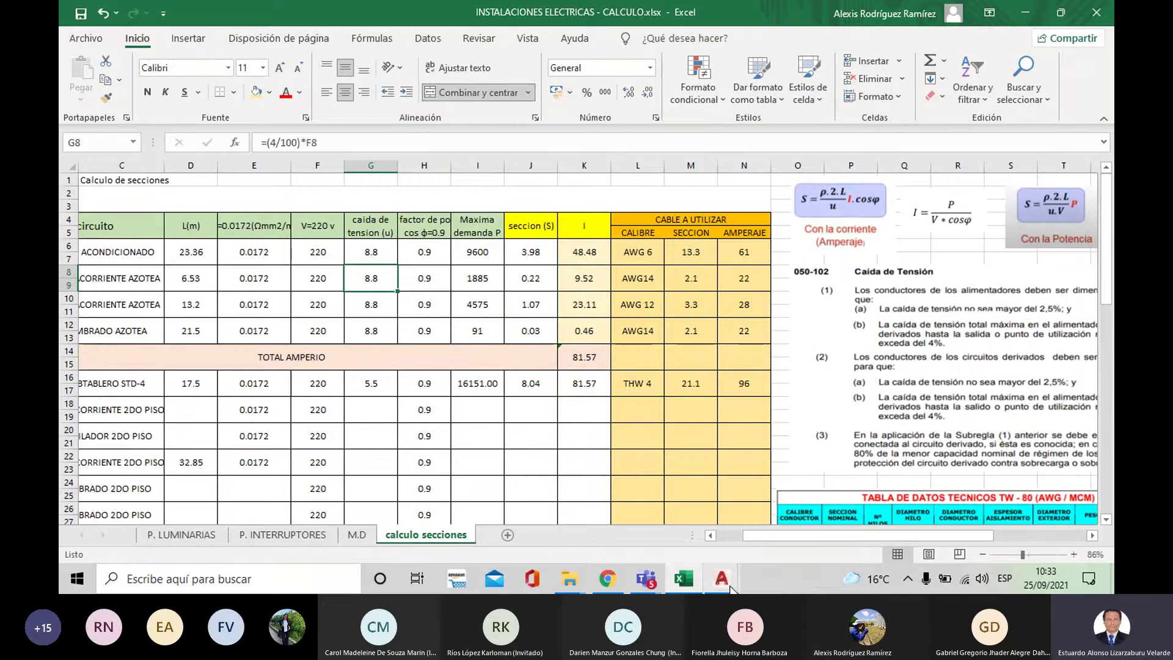
scroll(789, 352, "down", 1)
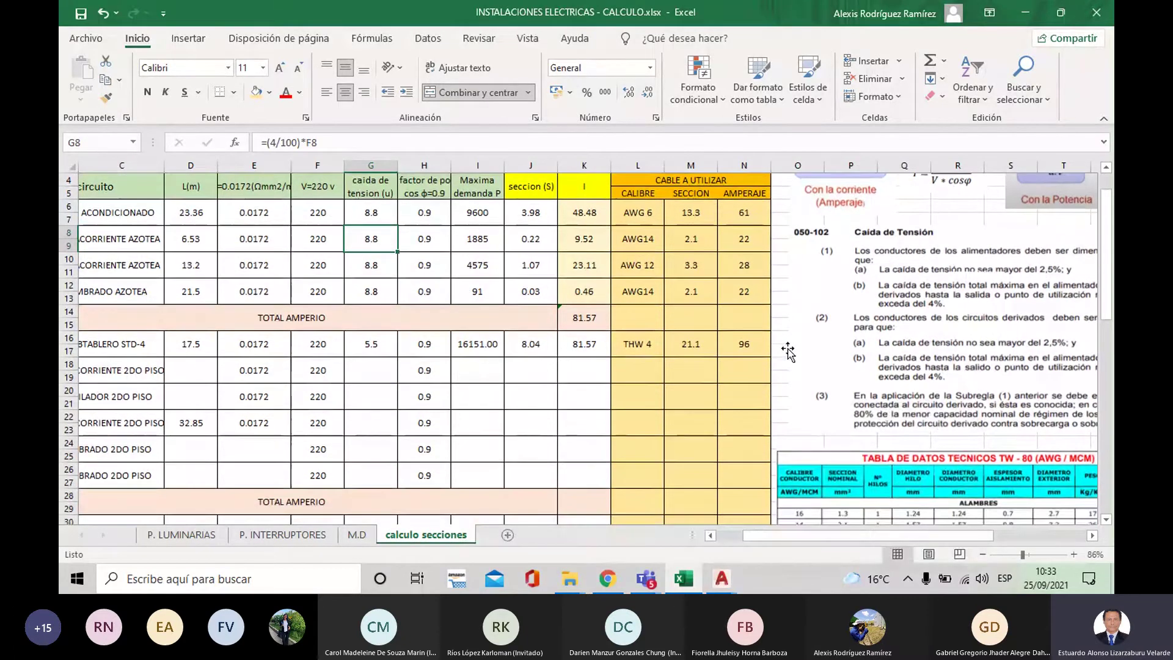
- Switch to the sistema de tomacorriente.dwg drawing in AutoCAD and turn off lineweight display over the first-floor outlet plan
scroll(440, 303, "up", 1)
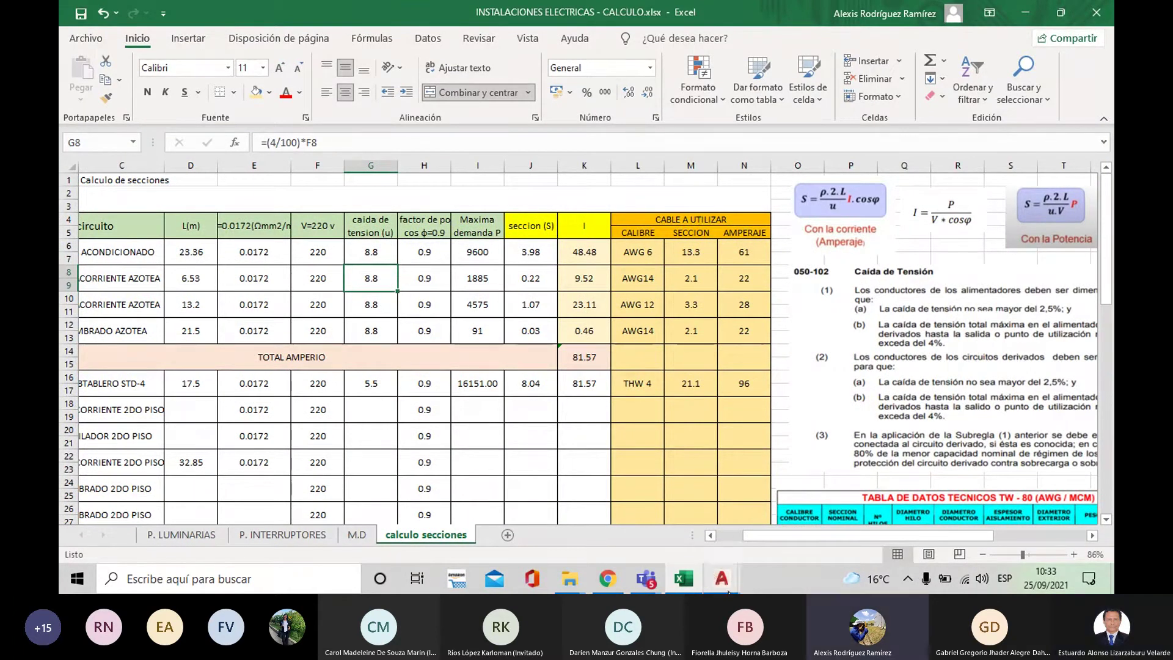
mouse_move(727, 591)
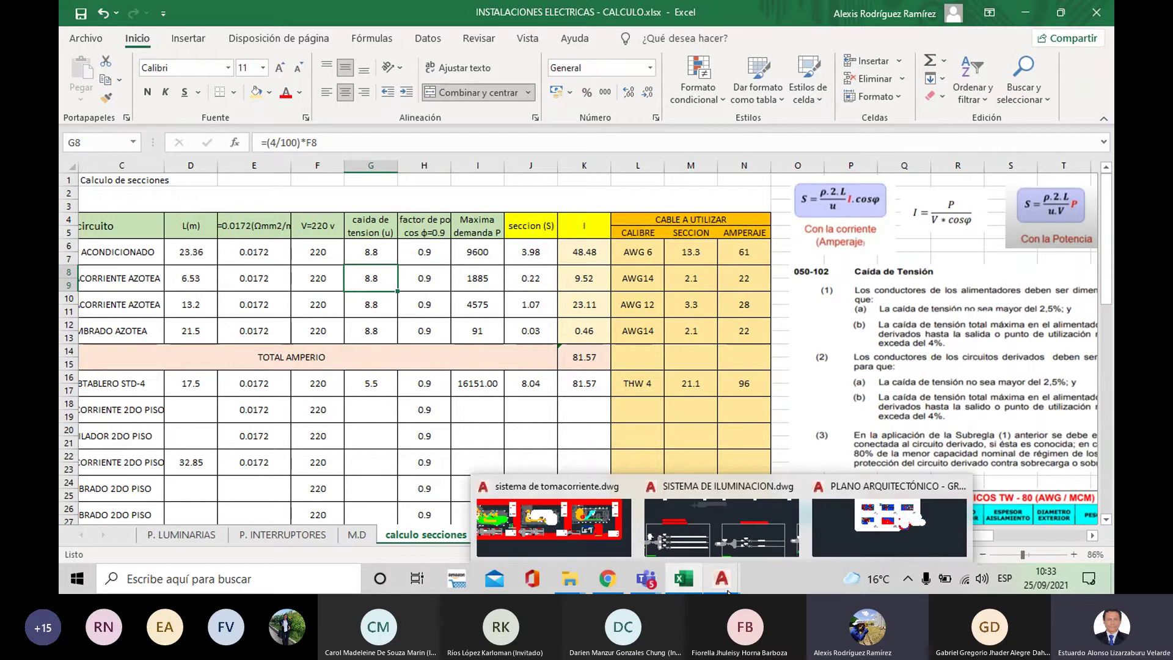
left_click(608, 553)
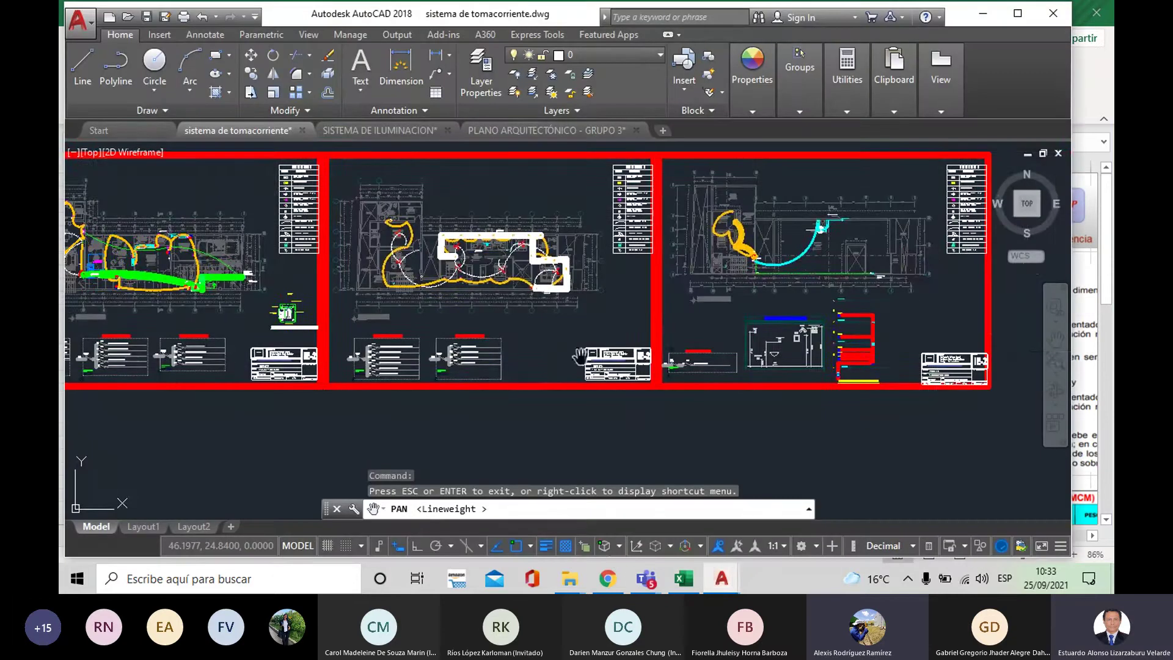
left_click_drag(261, 261, 496, 267)
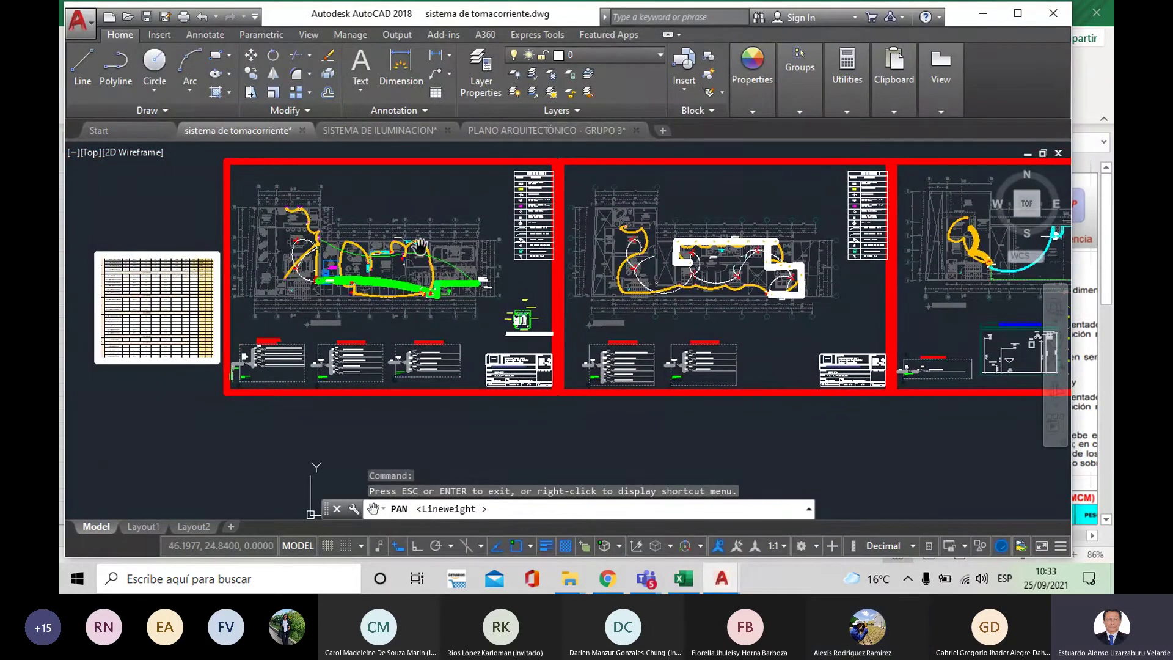
scroll(449, 275, "up", 5)
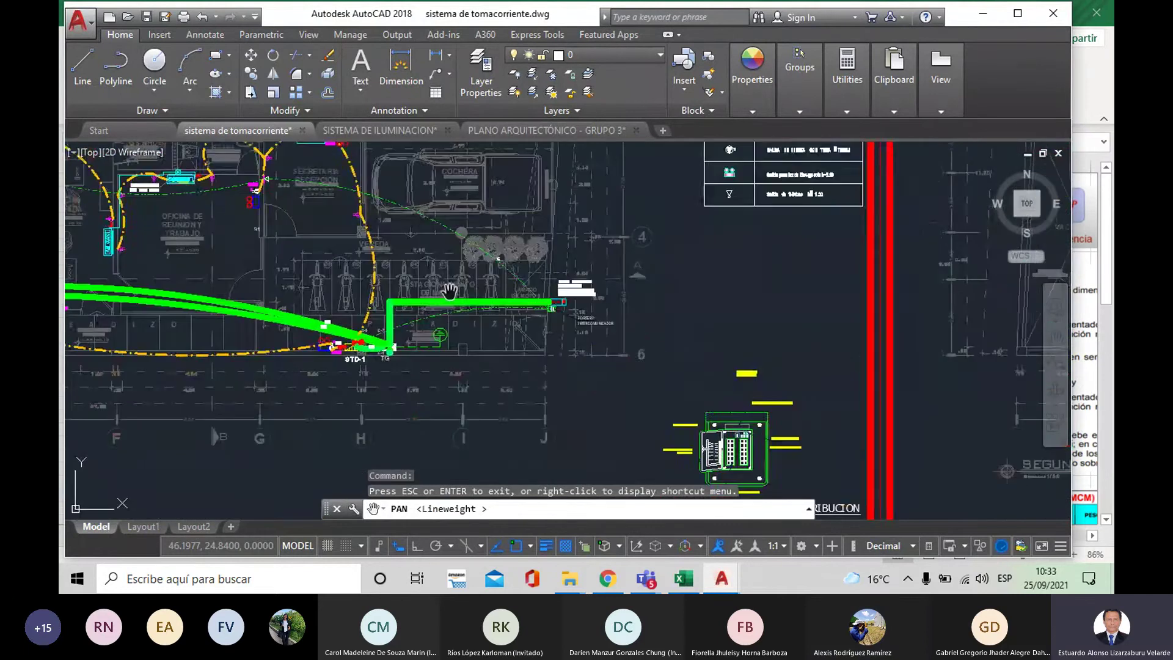
left_click_drag(451, 281, 619, 295)
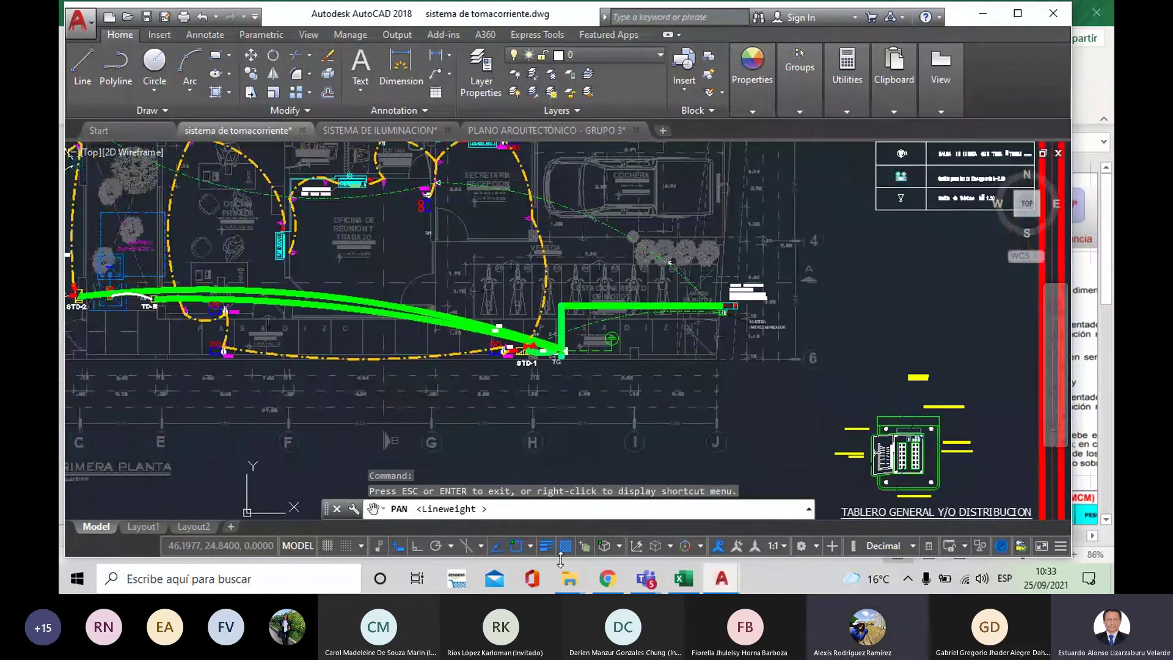
left_click(547, 546)
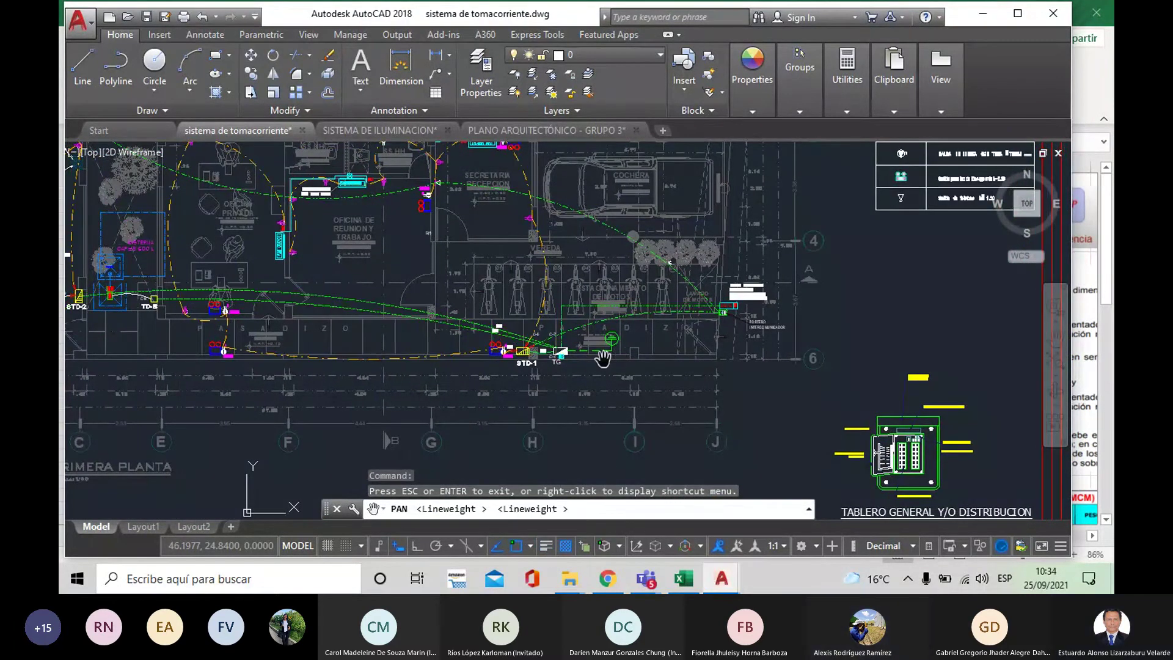
- Examine the supply route from the utility service connection and kWh meter to general board TG and sub-board STD-1
scroll(608, 359, "up", 4)
left_click_drag(530, 371, 625, 408)
scroll(725, 401, "down", 2)
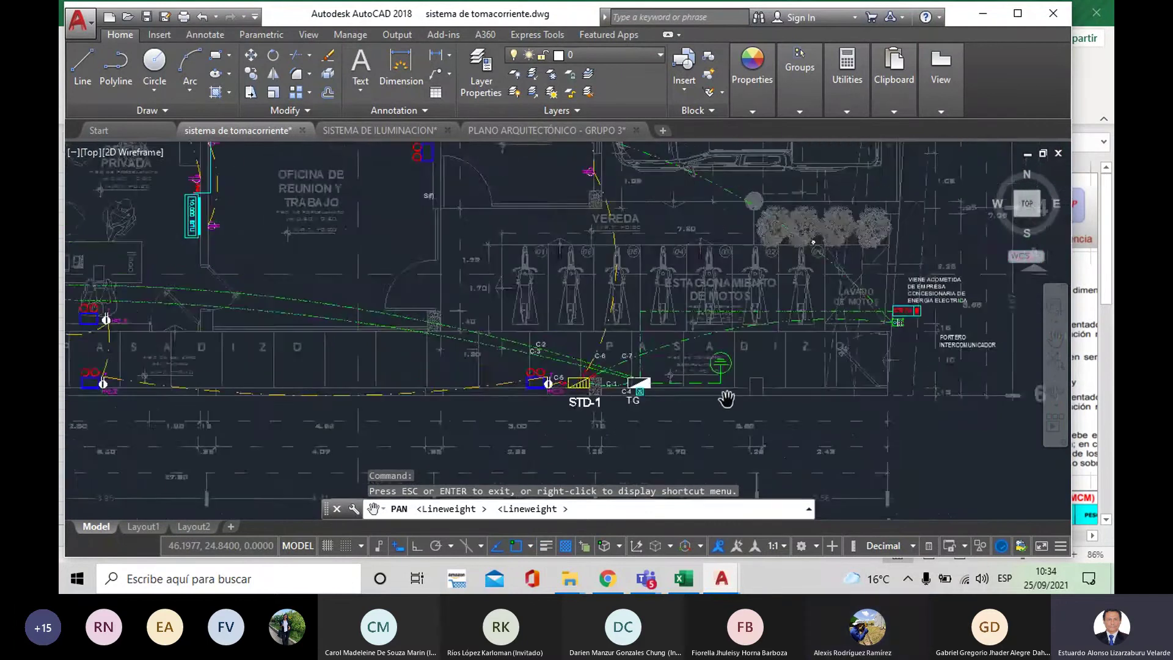
scroll(757, 412, "down", 2)
scroll(862, 385, "up", 4)
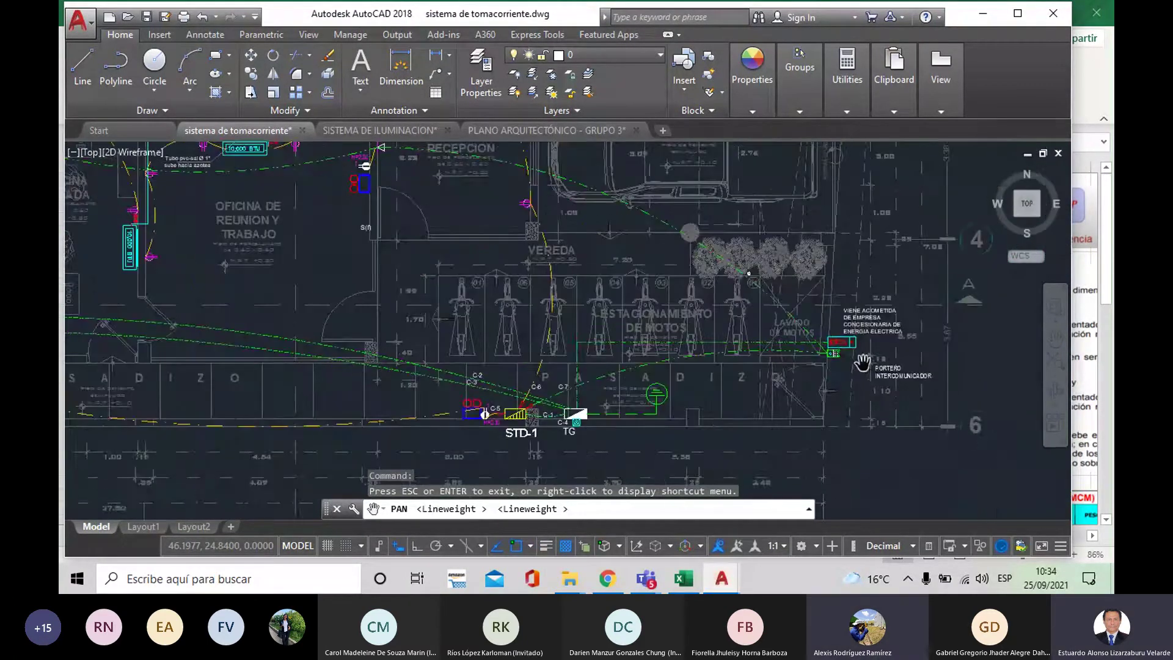
scroll(858, 458, "up", 2)
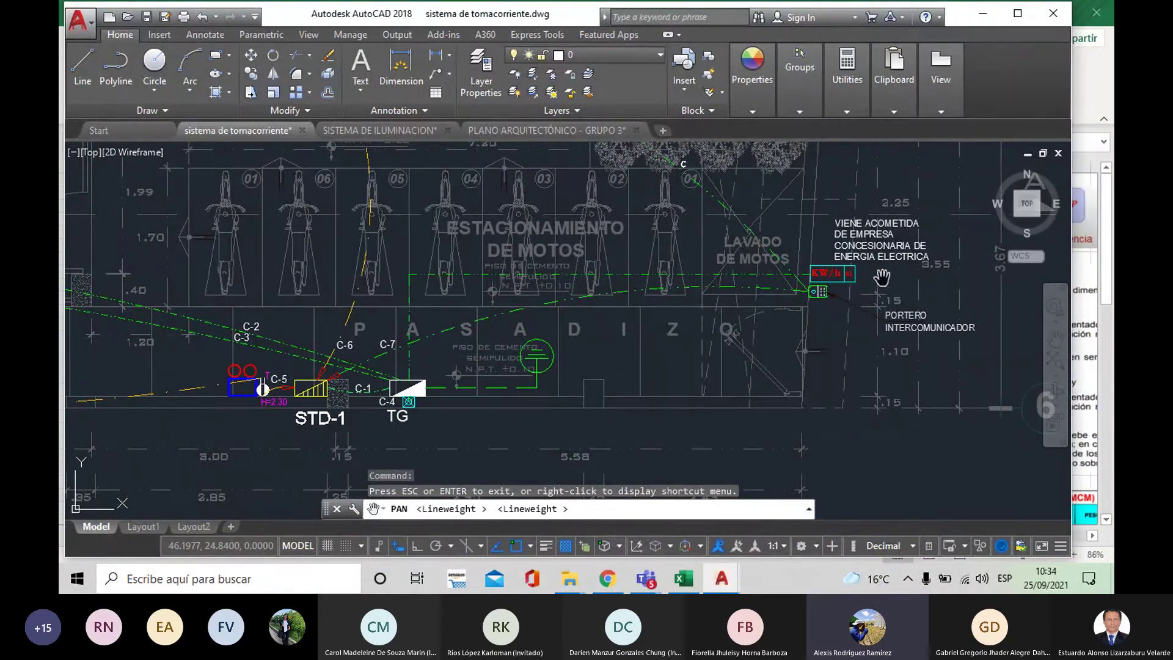
left_click_drag(405, 420, 534, 415)
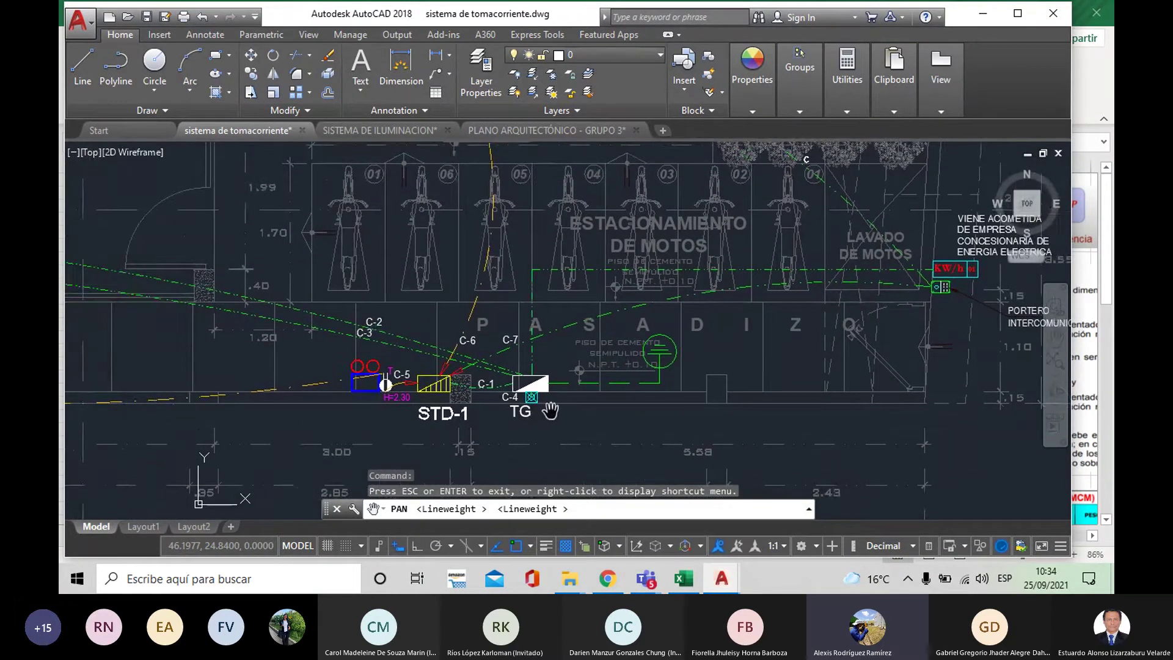
scroll(550, 410, "down", 2)
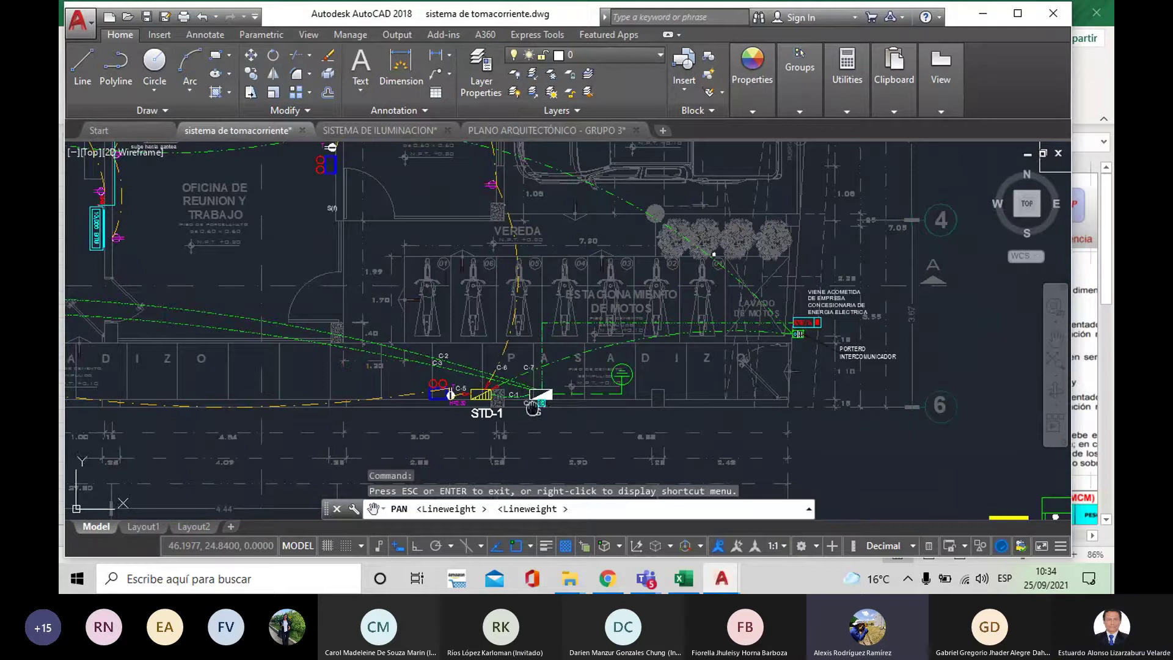
scroll(533, 408, "up", 2)
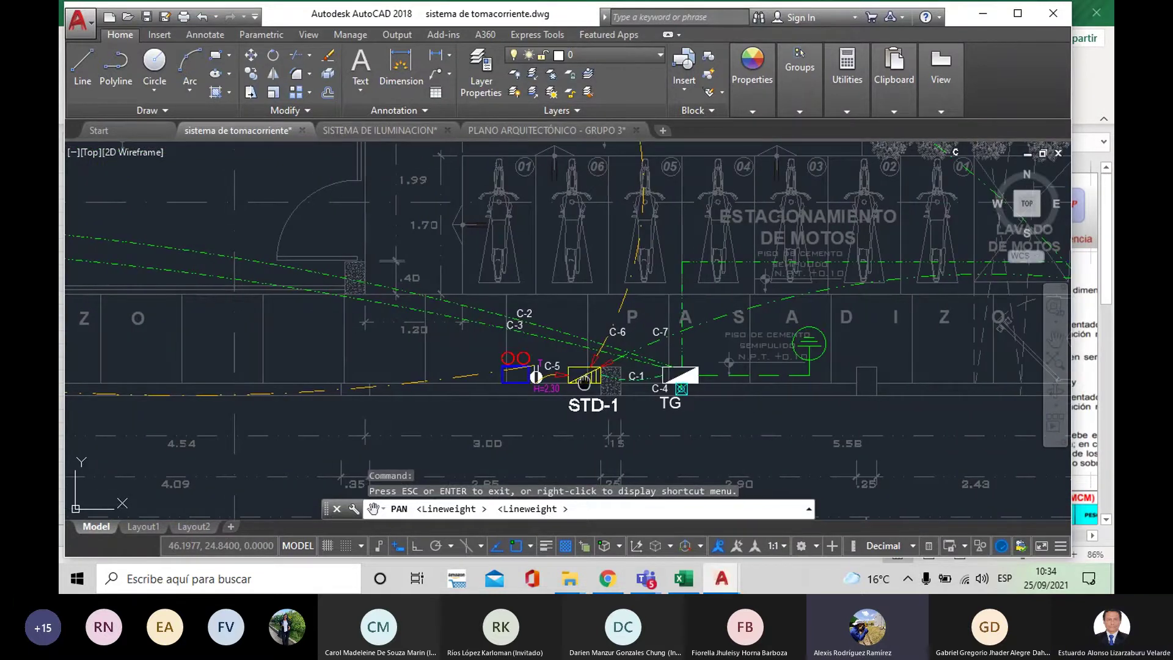
- Inspect the labelled circuits between general board TG and sub-board STD-1, including feeder C-1 and the outlet circuits
left_click_drag(585, 383, 575, 384)
scroll(575, 383, "down", 2)
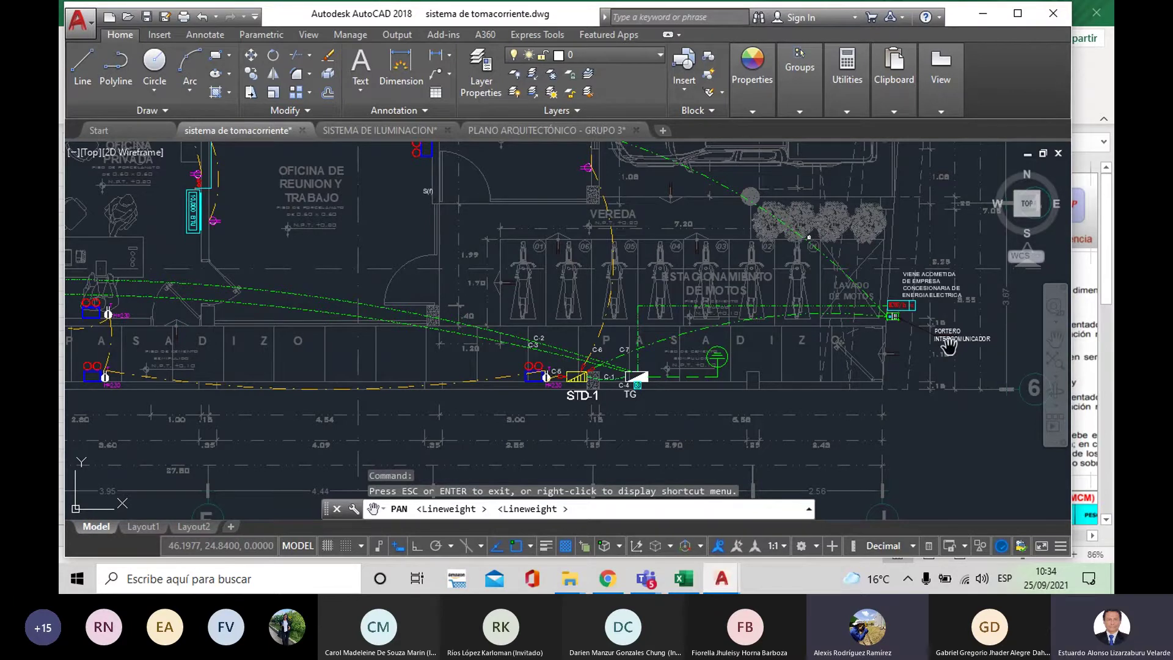
left_click_drag(668, 386, 764, 390)
scroll(709, 388, "up", 4)
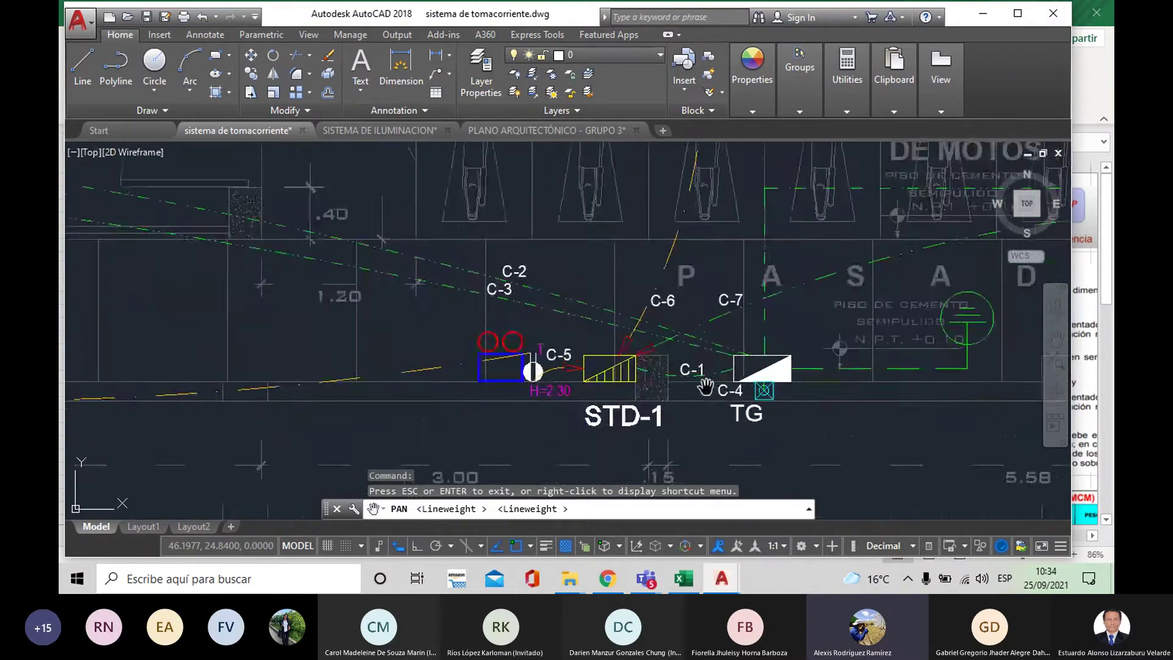
left_click_drag(697, 369, 832, 410)
scroll(832, 410, "down", 2)
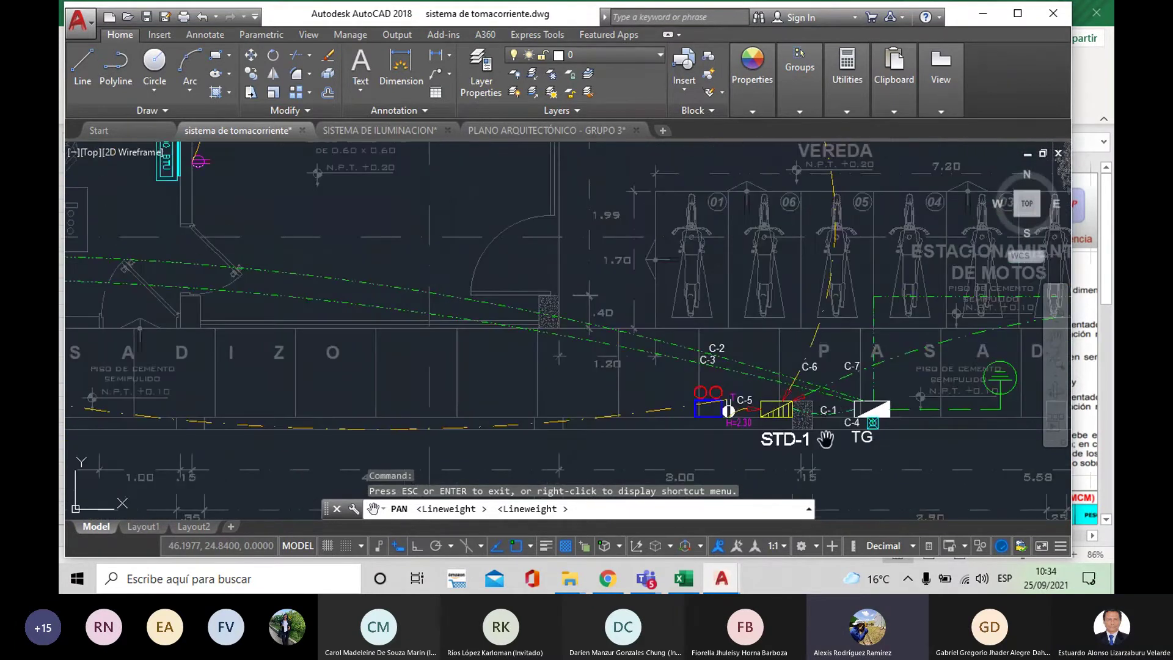
scroll(828, 438, "up", 2)
scroll(816, 404, "down", 2)
- Follow the feeders to TD-B and STD-2, checking pump circuit C-8, fan circuit C-9 in the sala and comedor, and outlet circuit C-10
left_click_drag(815, 405, 935, 410)
scroll(794, 361, "down", 2)
scroll(326, 324, "up", 2)
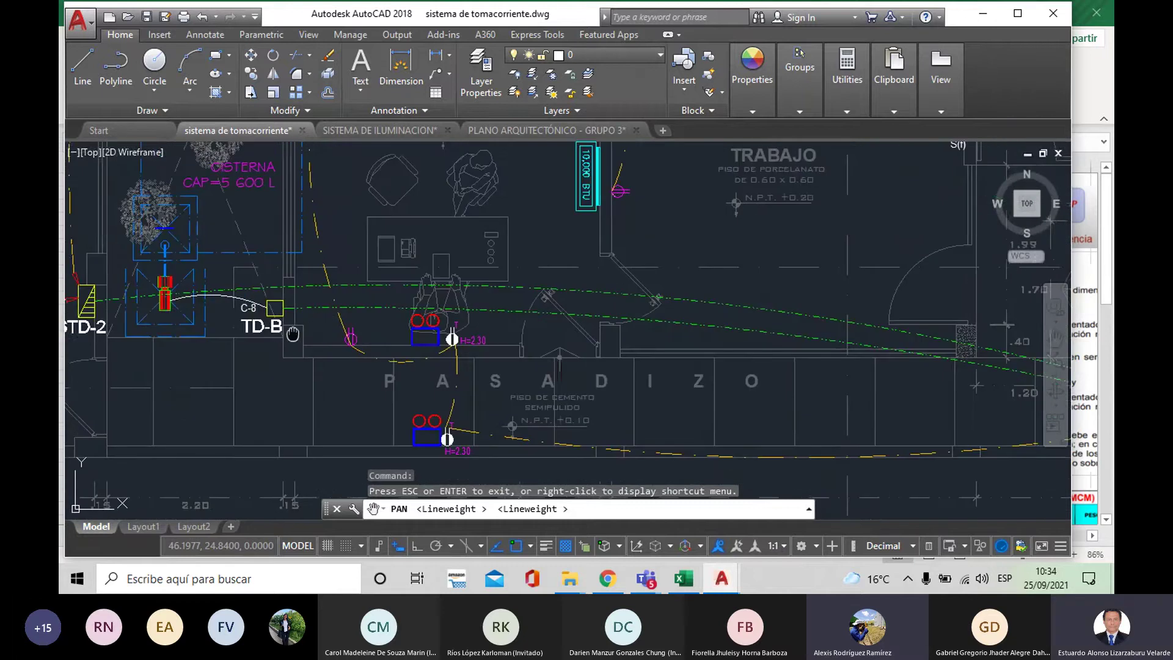
left_click_drag(326, 324, 642, 378)
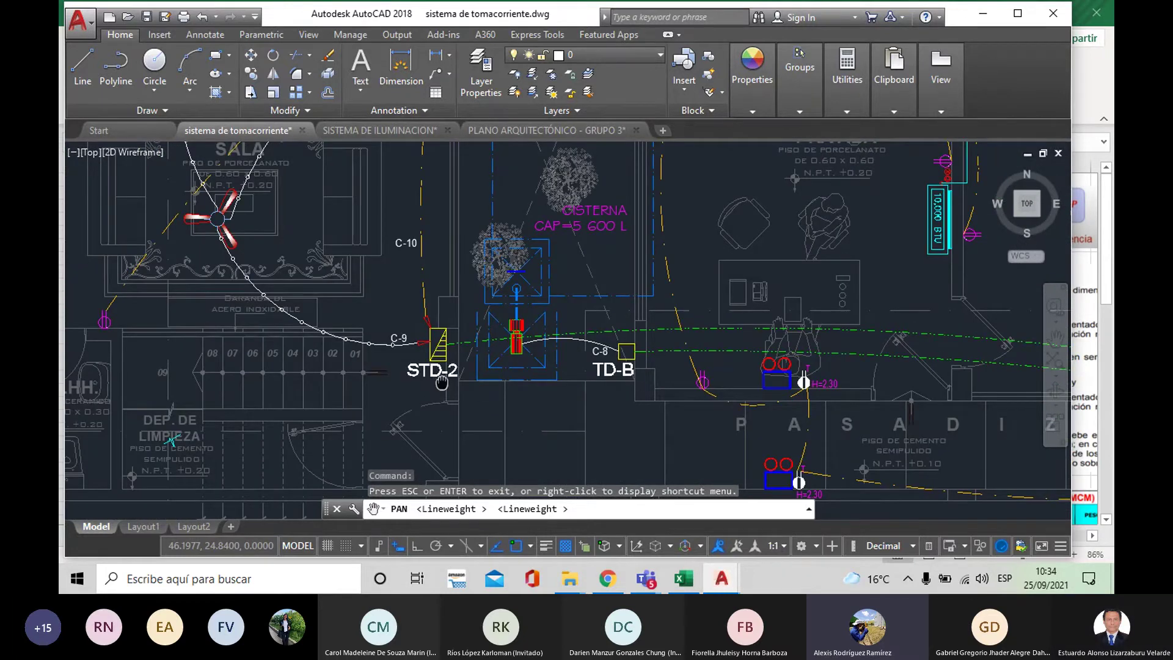
scroll(513, 413, "down", 2)
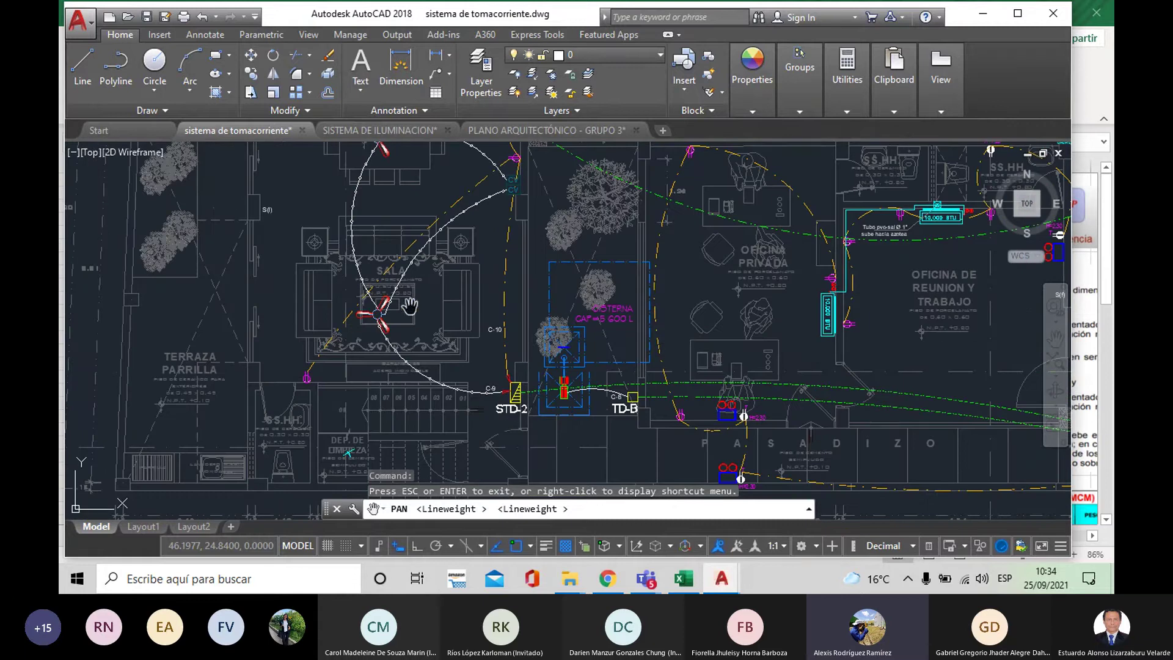
left_click_drag(400, 296, 412, 377)
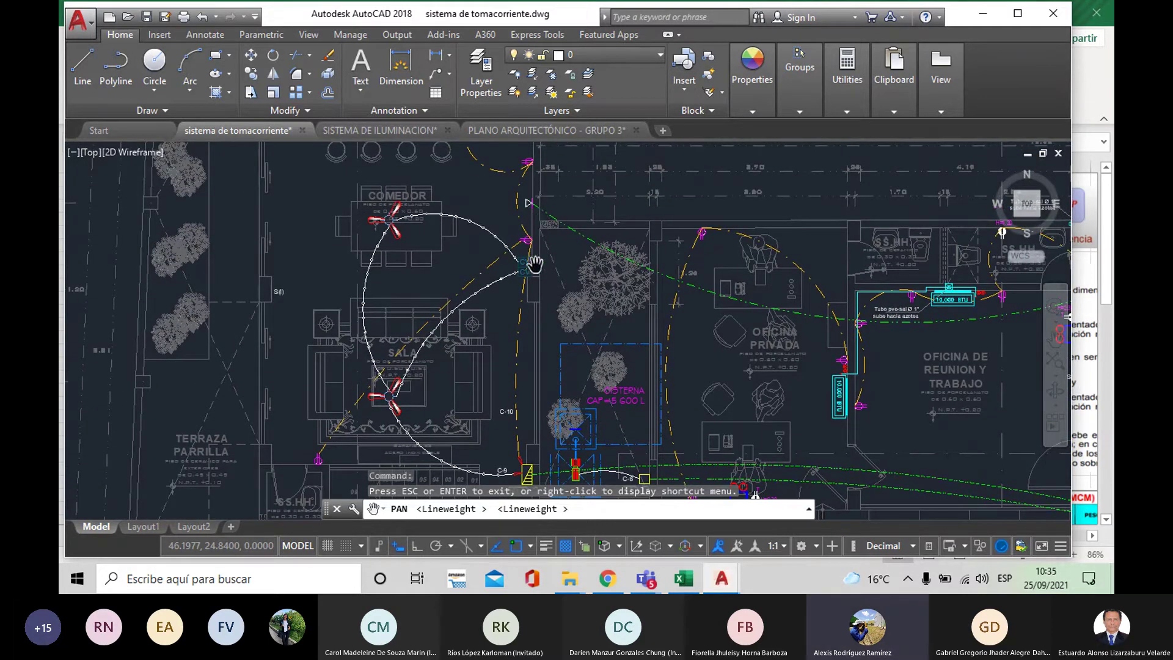
left_click_drag(527, 283, 513, 228)
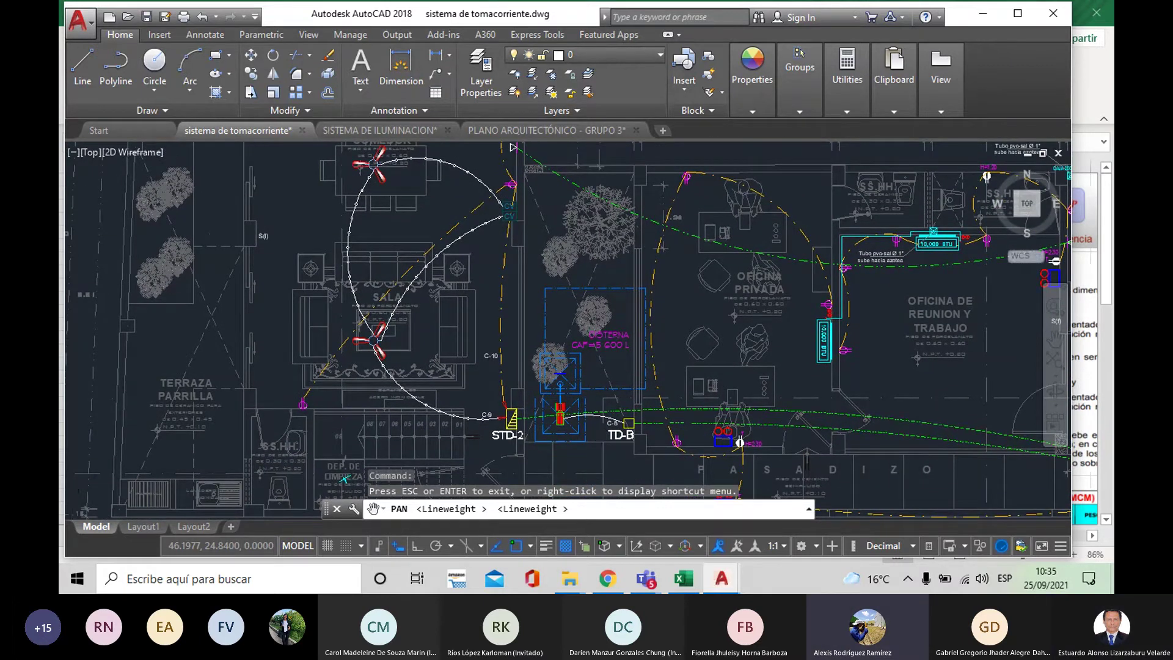
scroll(614, 439, "up", 4)
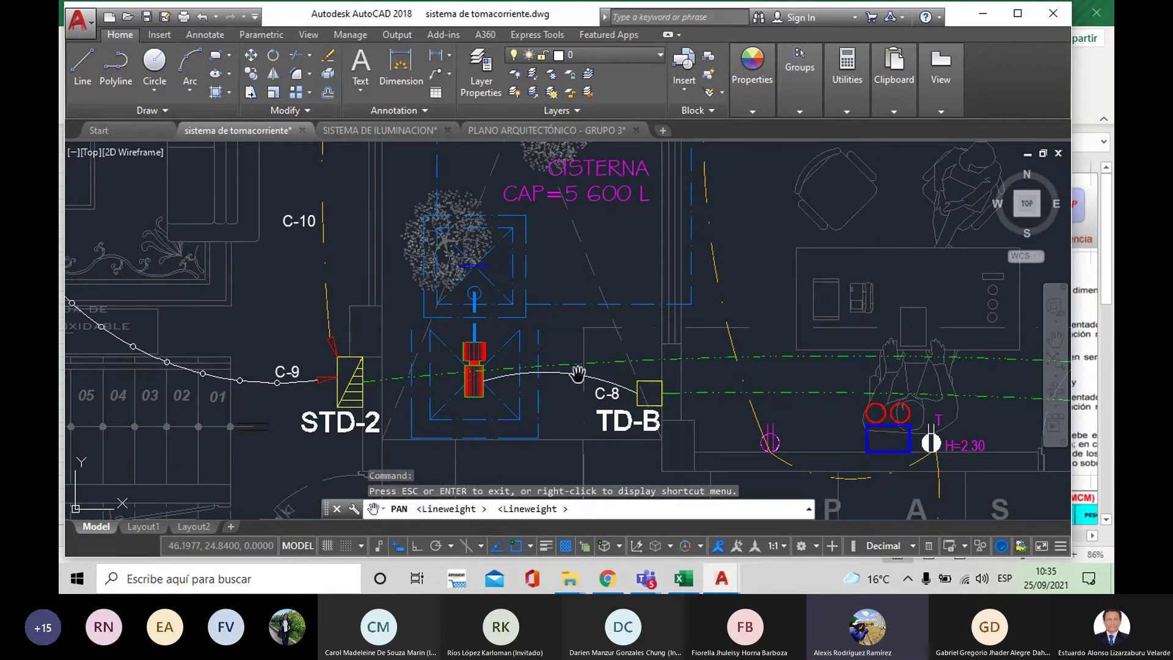
left_click_drag(592, 413, 540, 409)
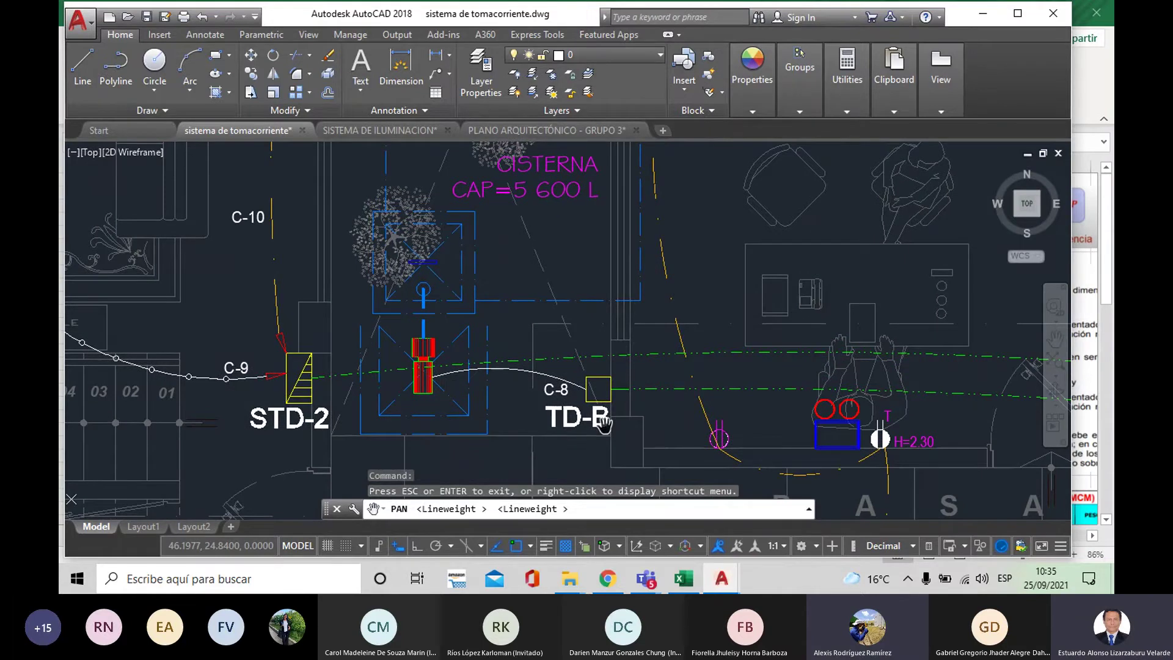
scroll(562, 398, "down", 6)
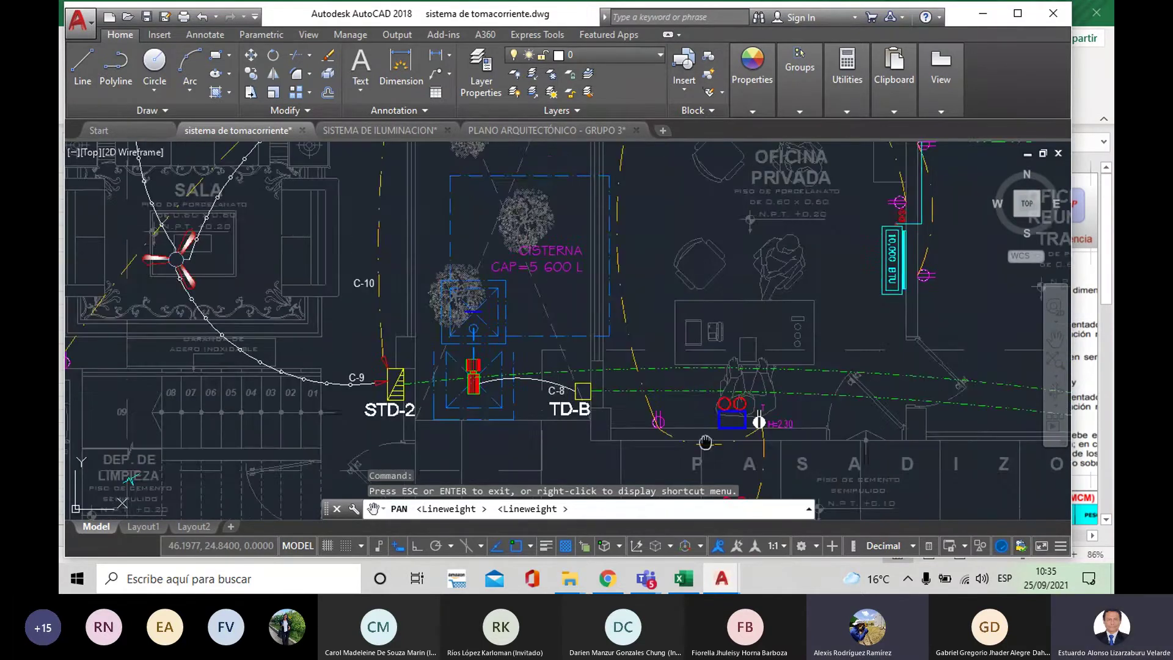
- Trace the feeders from TD-B back to general board TG and recheck the circuits arriving at STD-1
scroll(844, 379, "up", 5)
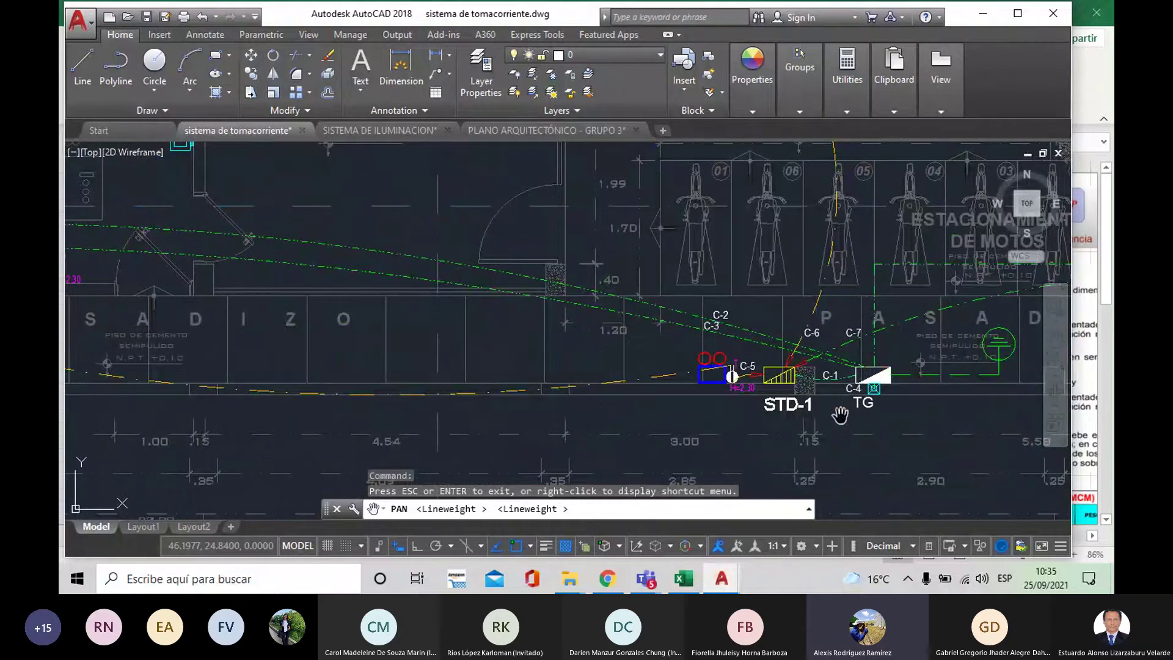
mouse_move(839, 416)
left_mouse_down()
mouse_move(621, 420)
mouse_move(597, 443)
left_mouse_up()
scroll(604, 336, "down", 2)
left_click_drag(604, 336, 621, 366)
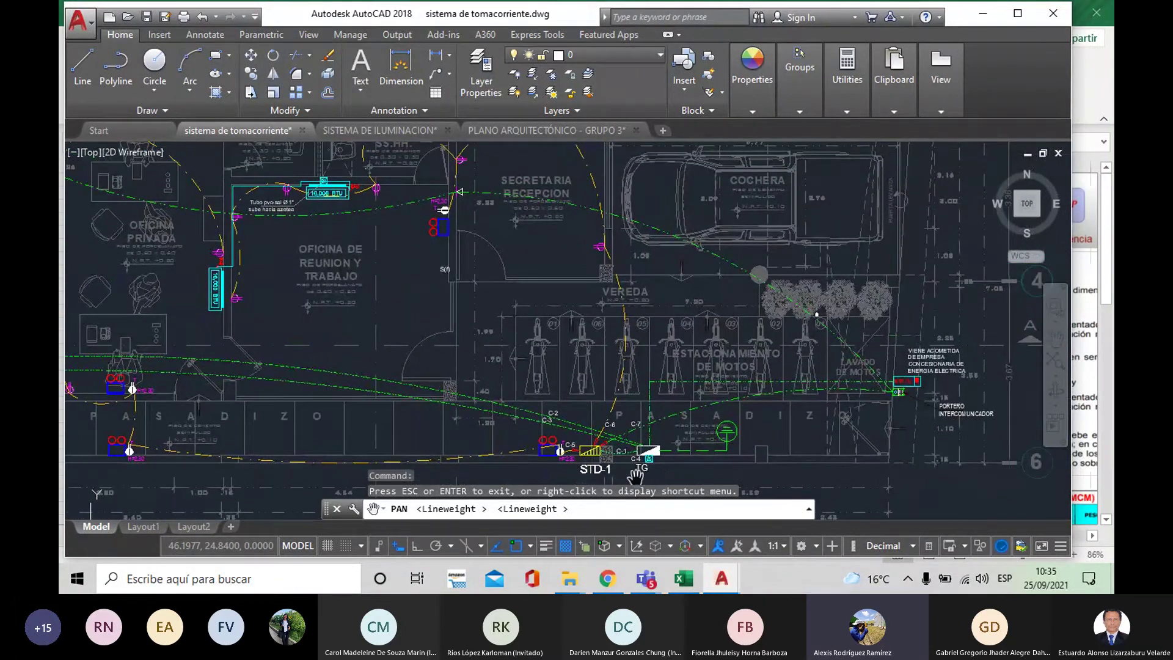
scroll(621, 466, "up", 2)
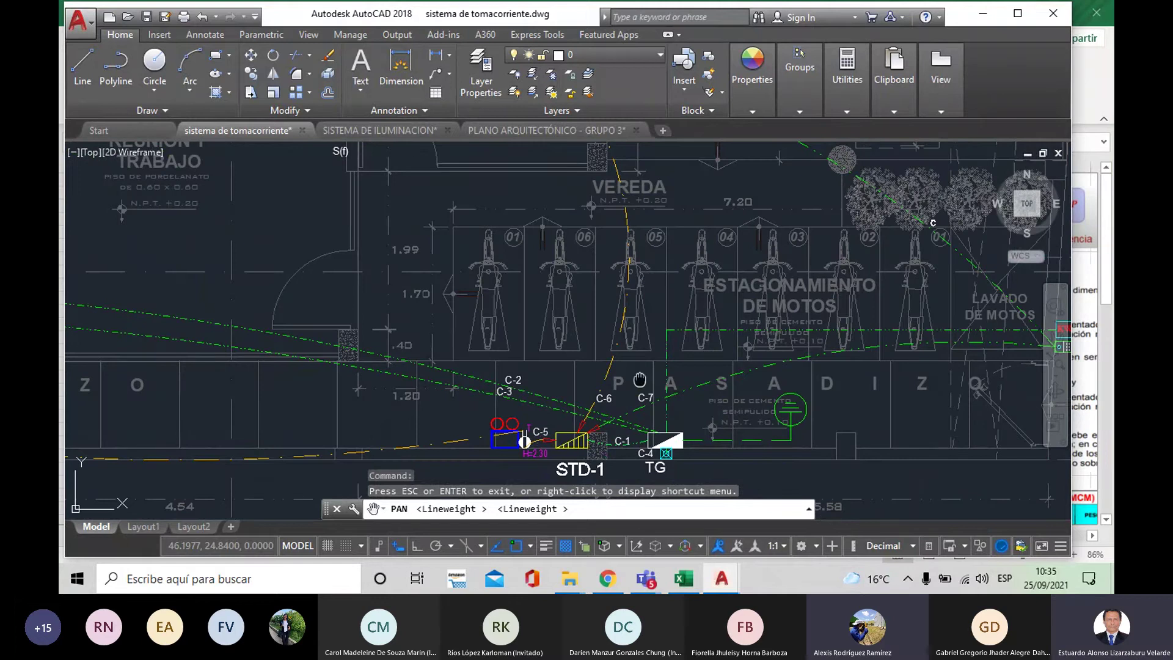
- Review the 10,000 BTU air-conditioning units and outlets in the secretary reception and meeting office
scroll(644, 385, "down", 4)
scroll(576, 248, "up", 3)
left_click_drag(576, 248, 599, 331)
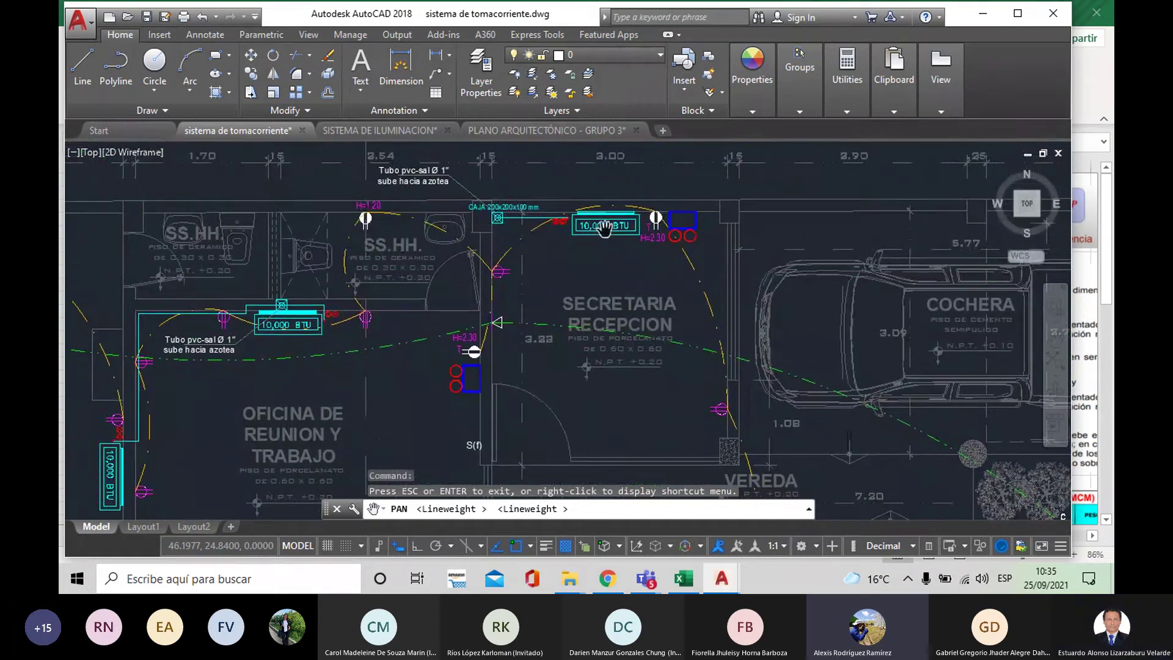
left_click_drag(581, 237, 645, 232)
mouse_move(337, 346)
left_mouse_down()
mouse_move(469, 336)
mouse_move(484, 319)
left_mouse_up()
scroll(485, 317, "down", 2)
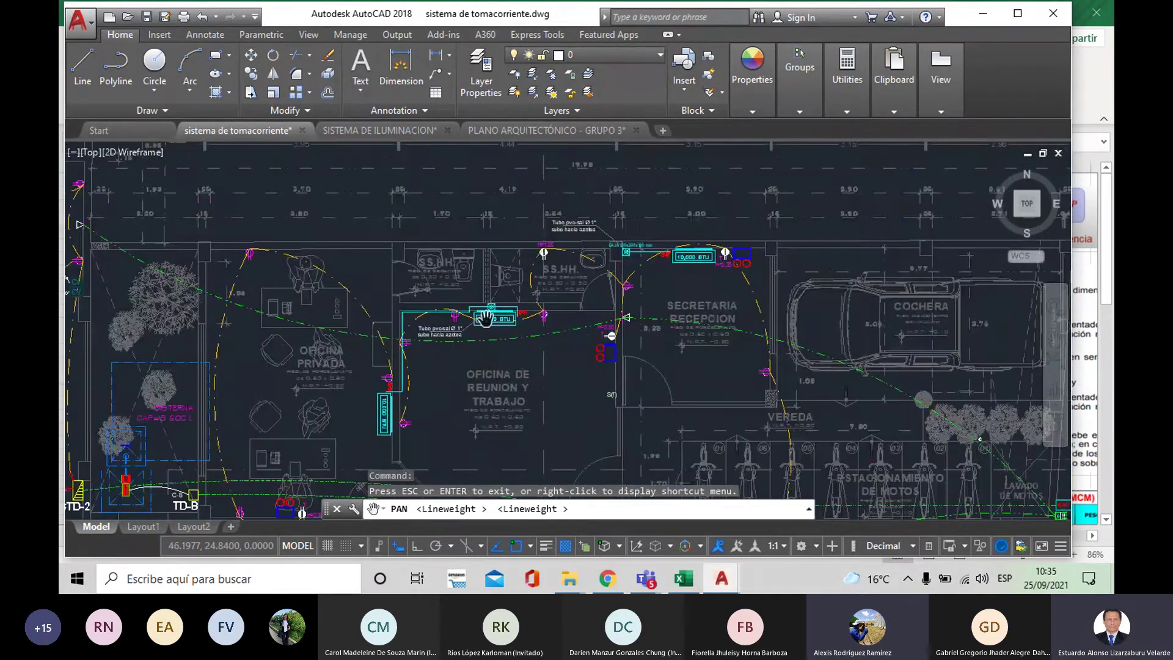
scroll(486, 318, "down", 2)
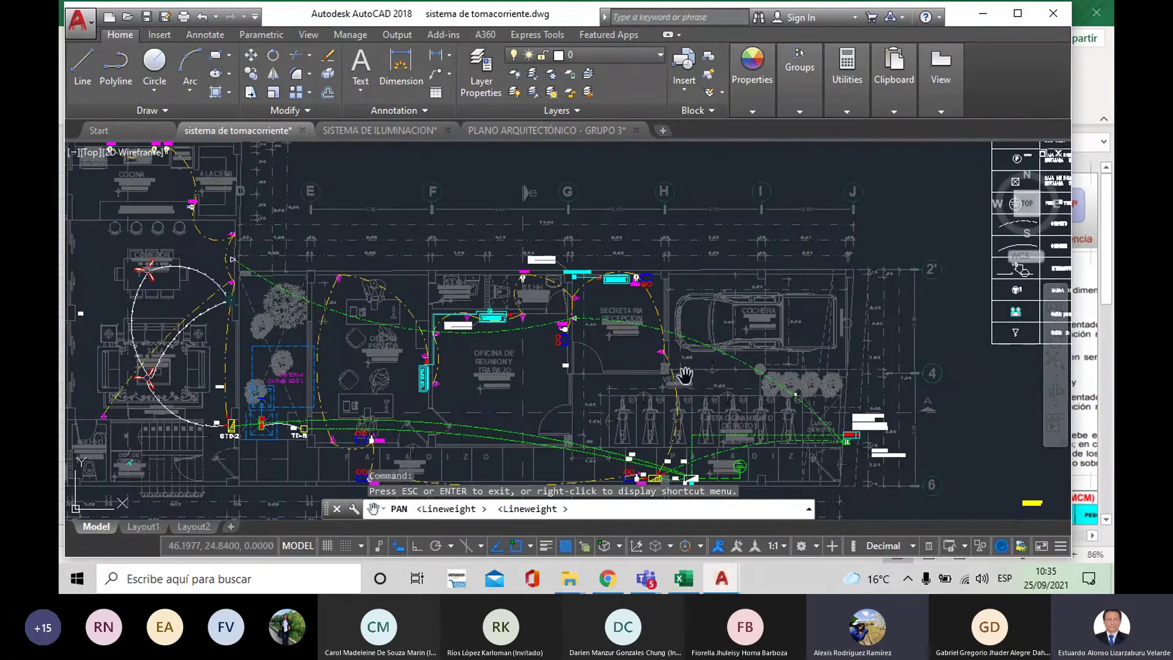
- Examine the roof plan's sub-board STD-4 and follow circuit C-17 to the air-conditioning equipment on the azotea
mouse_move(697, 376)
left_mouse_down()
mouse_move(518, 349)
mouse_move(318, 361)
left_mouse_up()
scroll(507, 348, "down", 2)
scroll(537, 411, "down", 2)
left_click_drag(801, 403, 464, 400)
scroll(780, 288, "up", 4)
left_click_drag(739, 351, 622, 338)
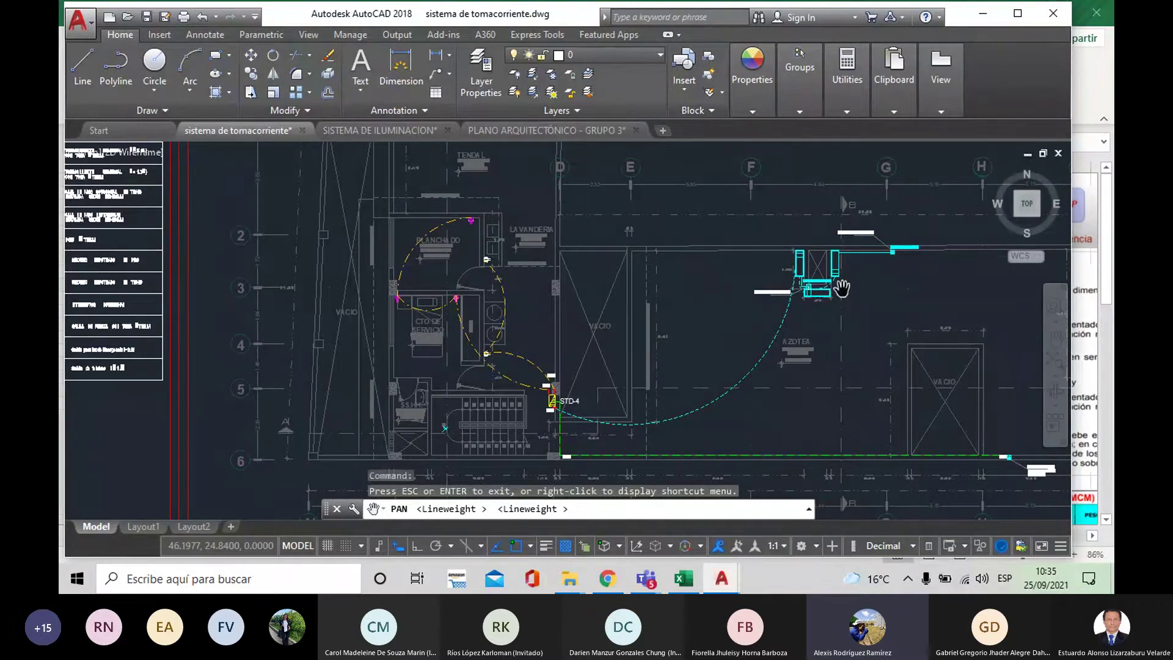
left_click_drag(712, 319, 655, 309)
scroll(479, 385, "up", 2)
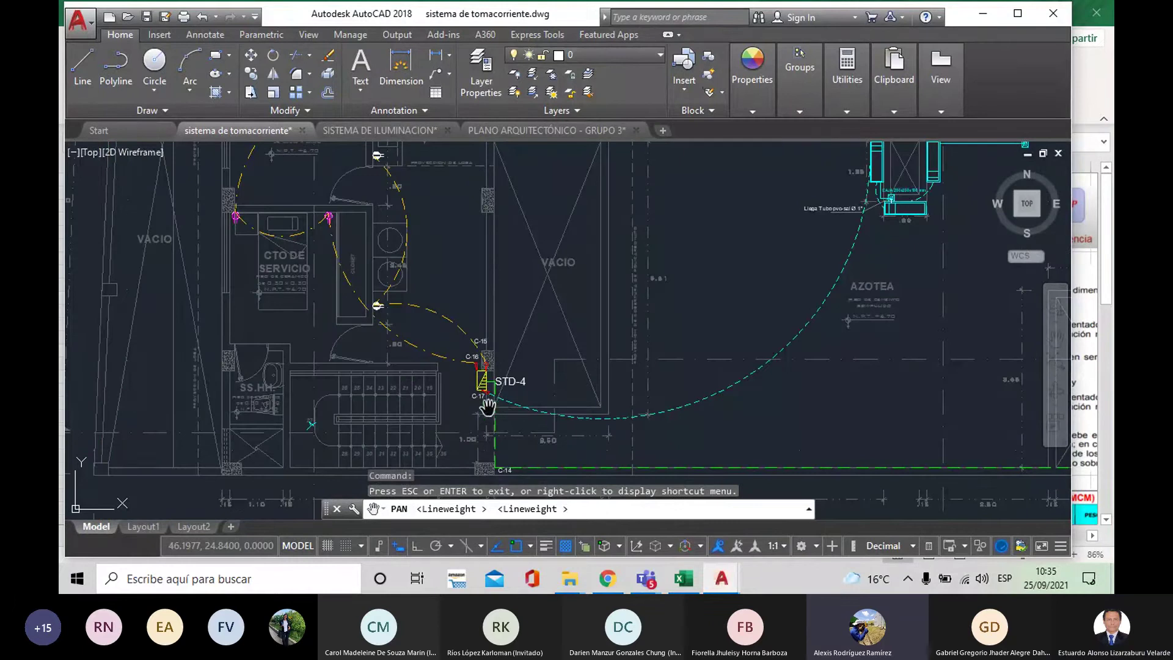
mouse_move(802, 439)
left_mouse_down()
mouse_move(686, 440)
mouse_move(568, 267)
left_mouse_up()
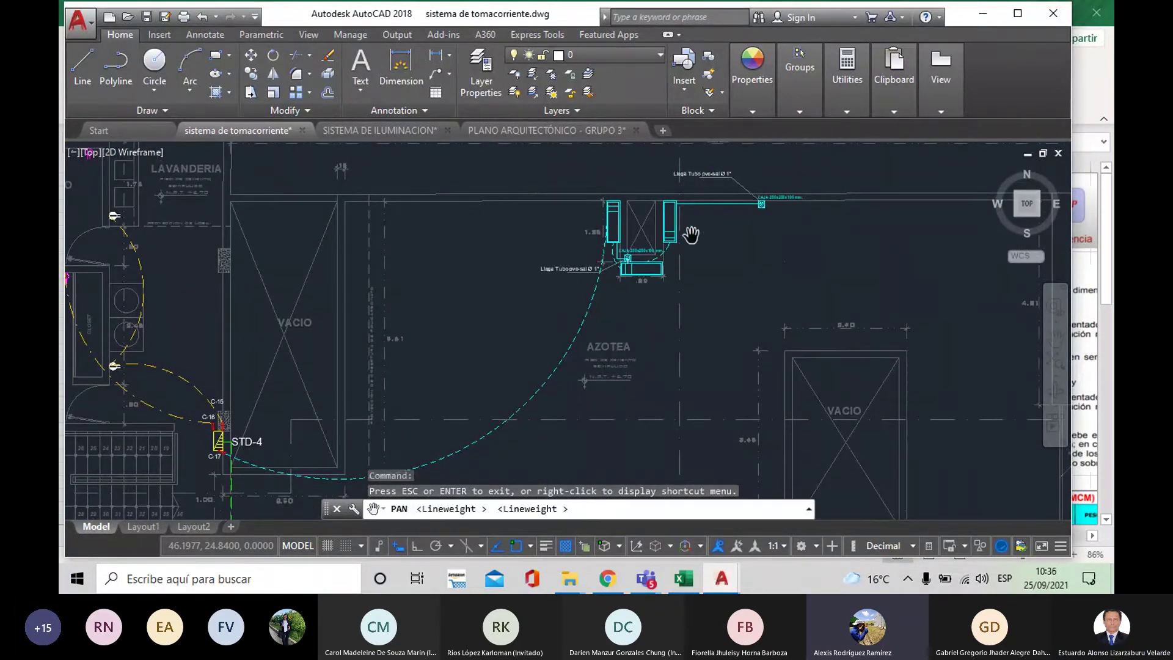
- Return from the roof plan to the first-floor outlet plan with its offices and parking area
scroll(678, 250, "down", 4)
scroll(686, 248, "down", 6)
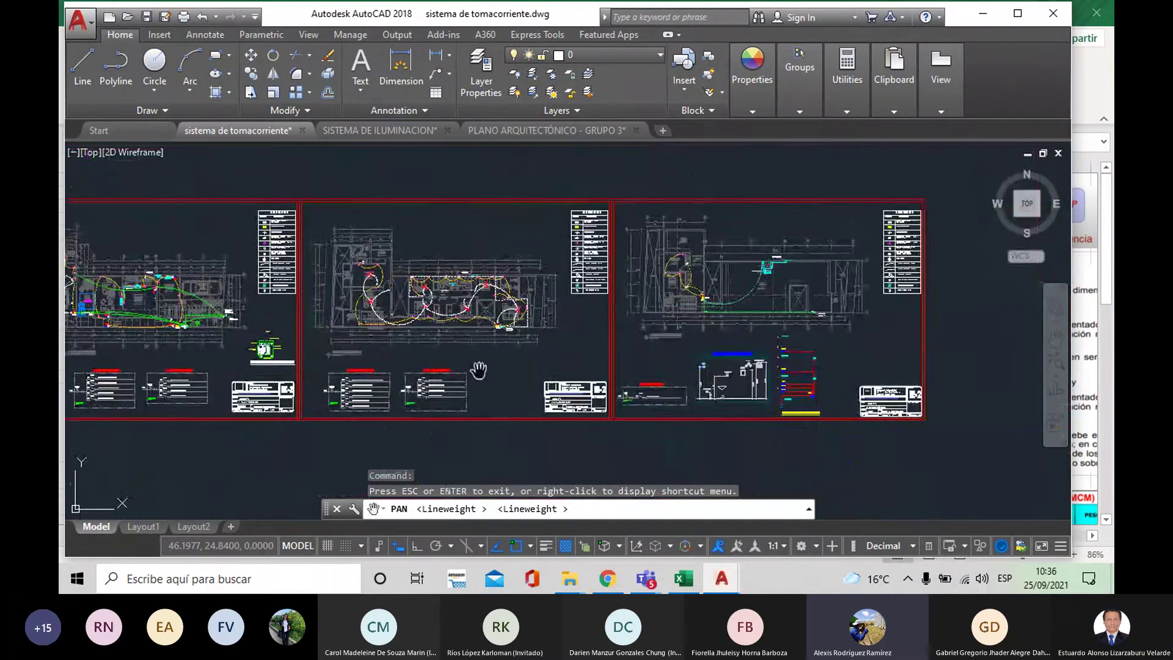
scroll(339, 305, "up", 6)
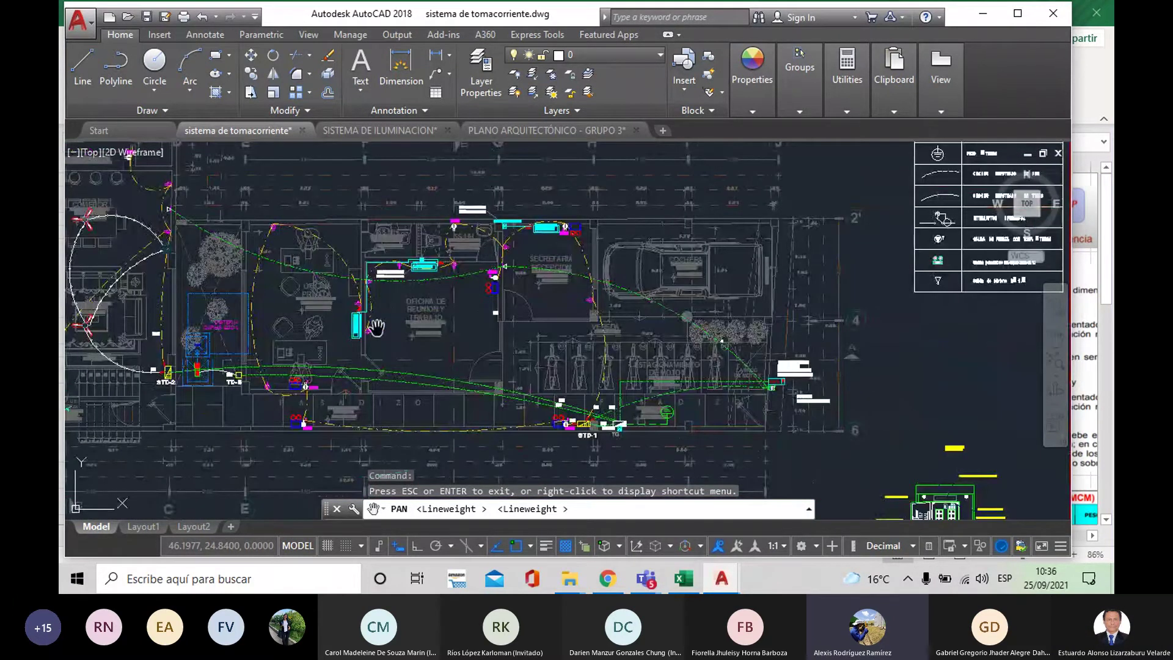
- Examine the air-conditioning units and their conduits in the private office, the meeting office and the secretary reception on the first-floor plan
scroll(367, 327, "up", 2)
left_click_drag(368, 327, 387, 354)
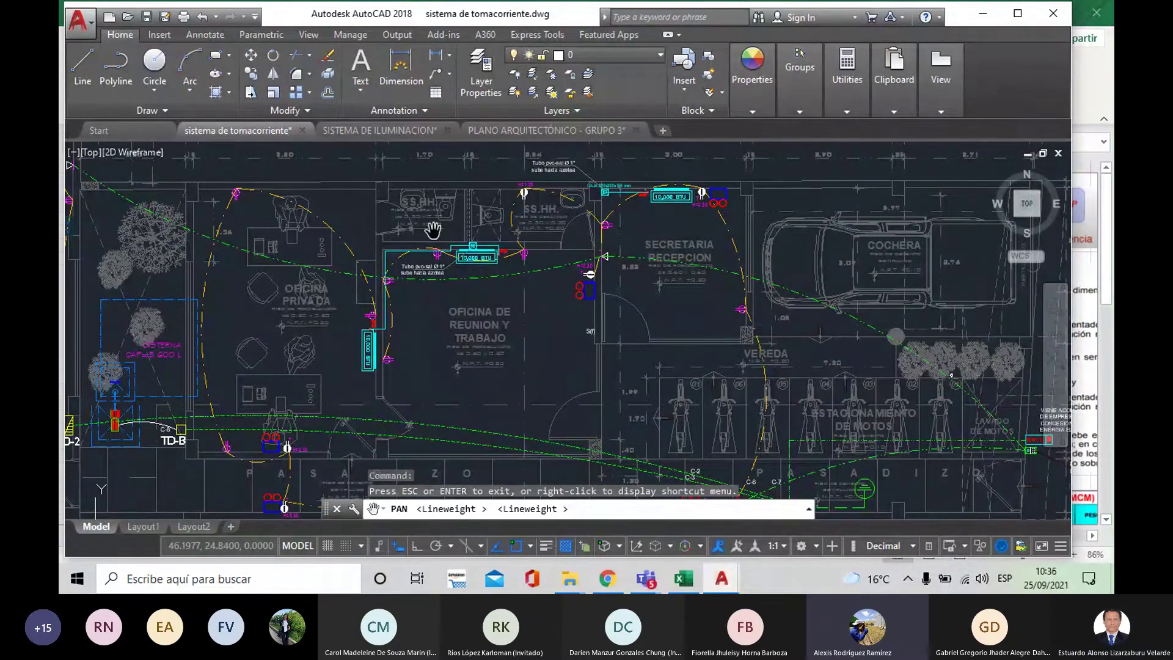
scroll(483, 276, "down", 3)
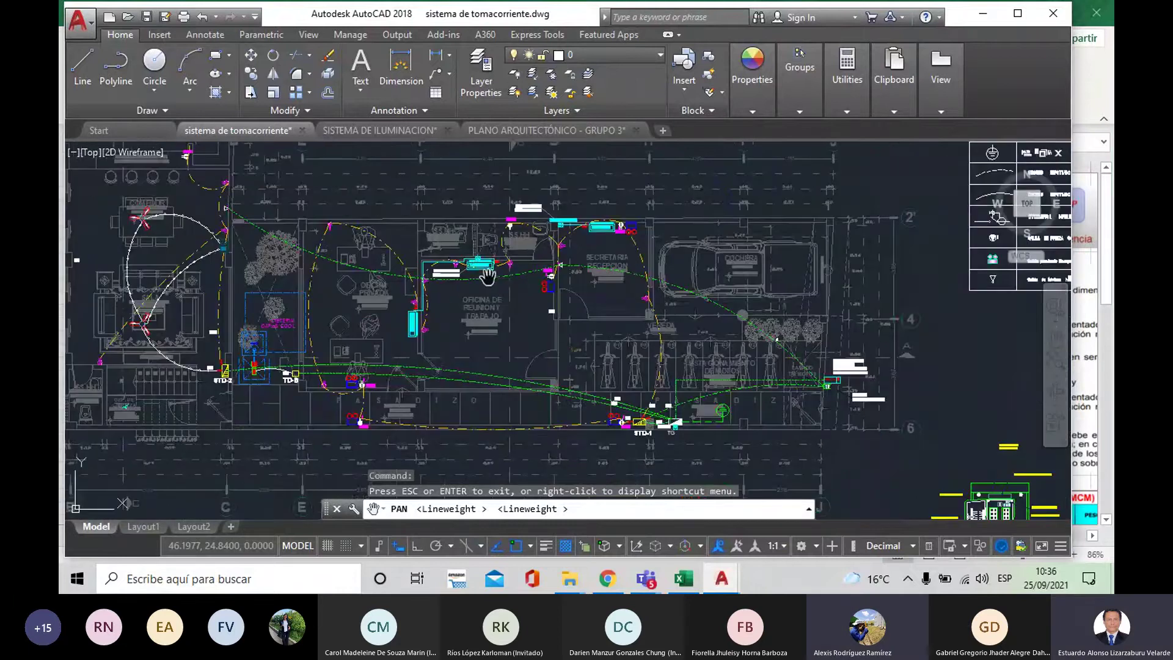
scroll(488, 277, "up", 3)
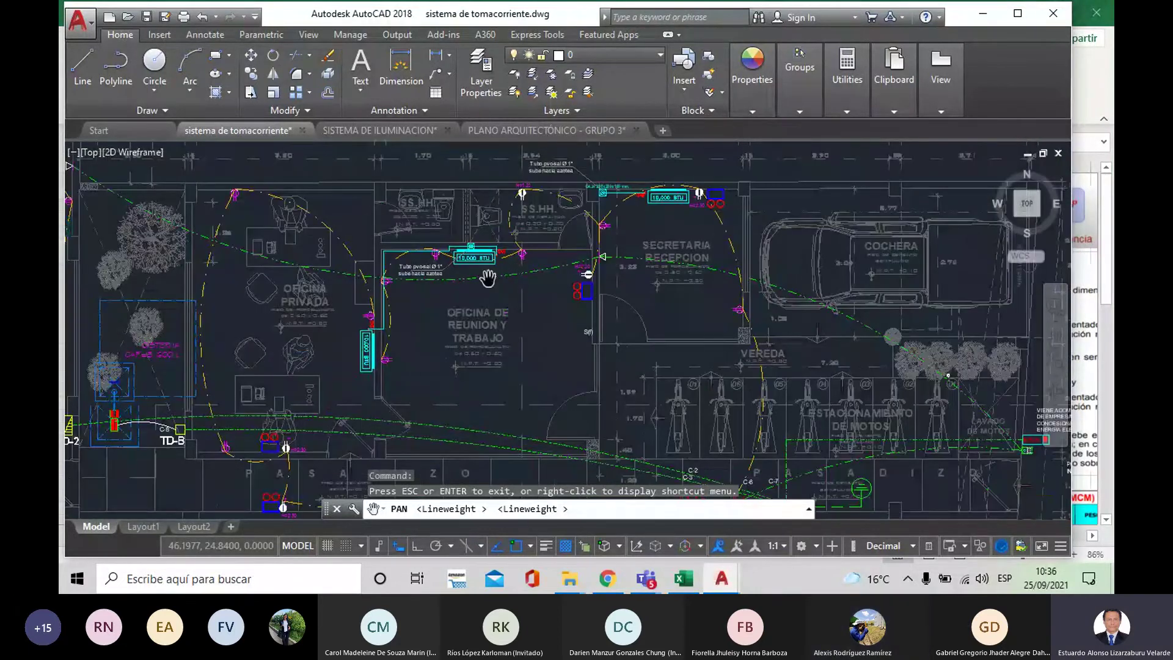
scroll(488, 276, "down", 4)
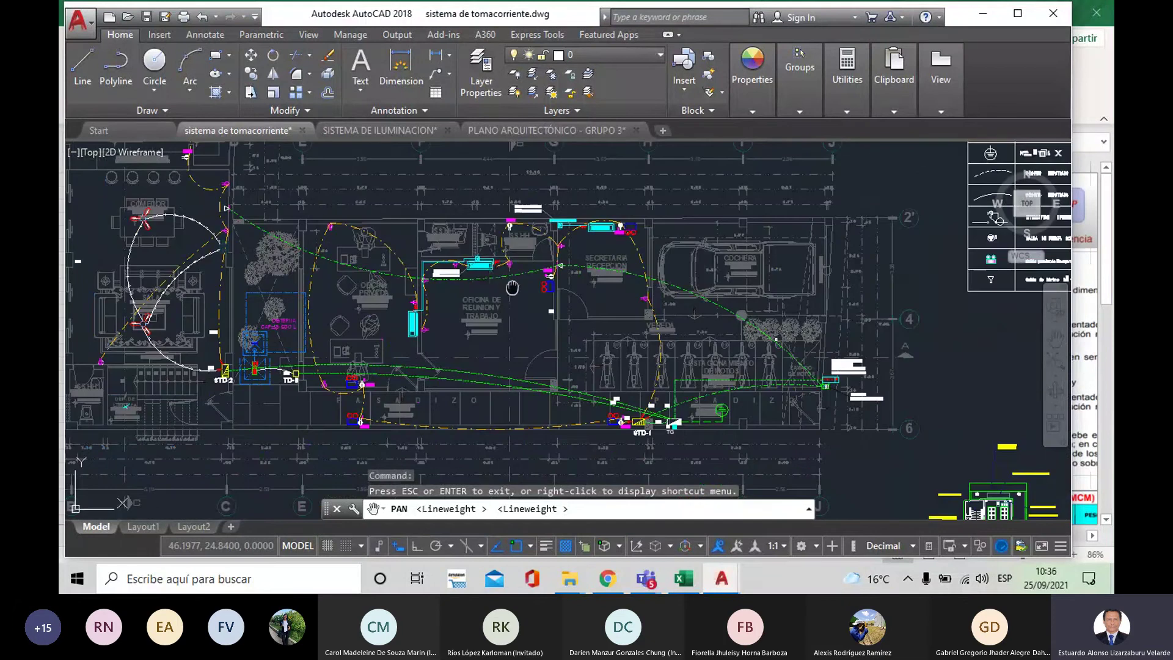
- Inspect sub-board STD-4 on the roof plan, with circuits C-15, C-16 and C-17 and the incoming feeder C-14
scroll(759, 340, "up", 5)
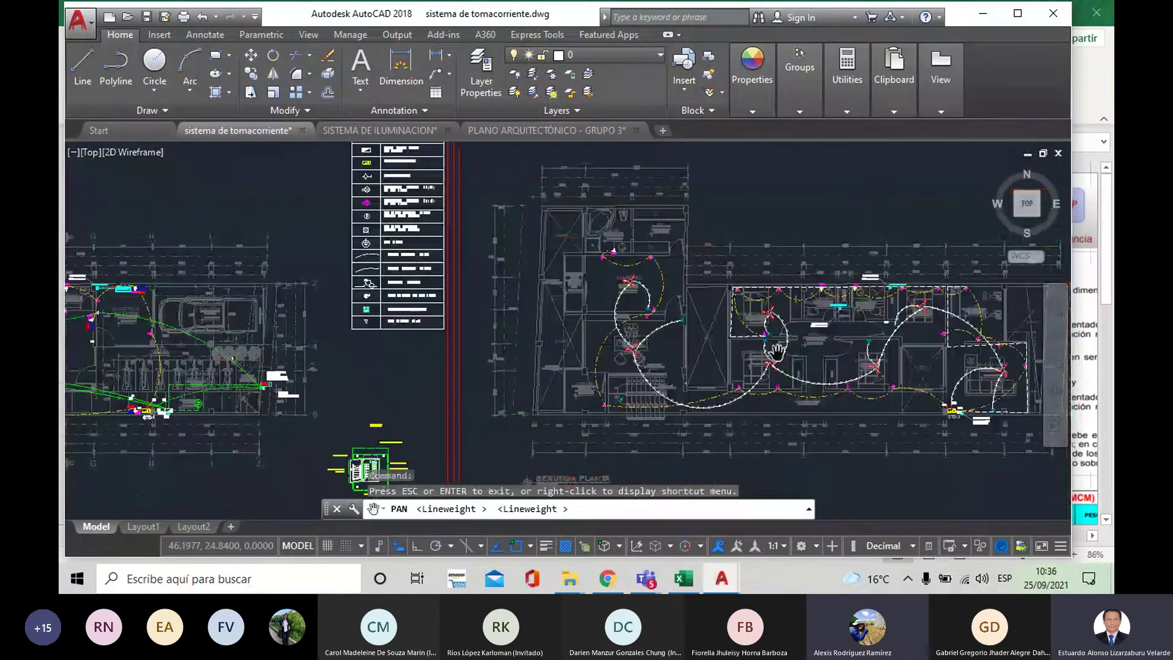
scroll(683, 322, "down", 5)
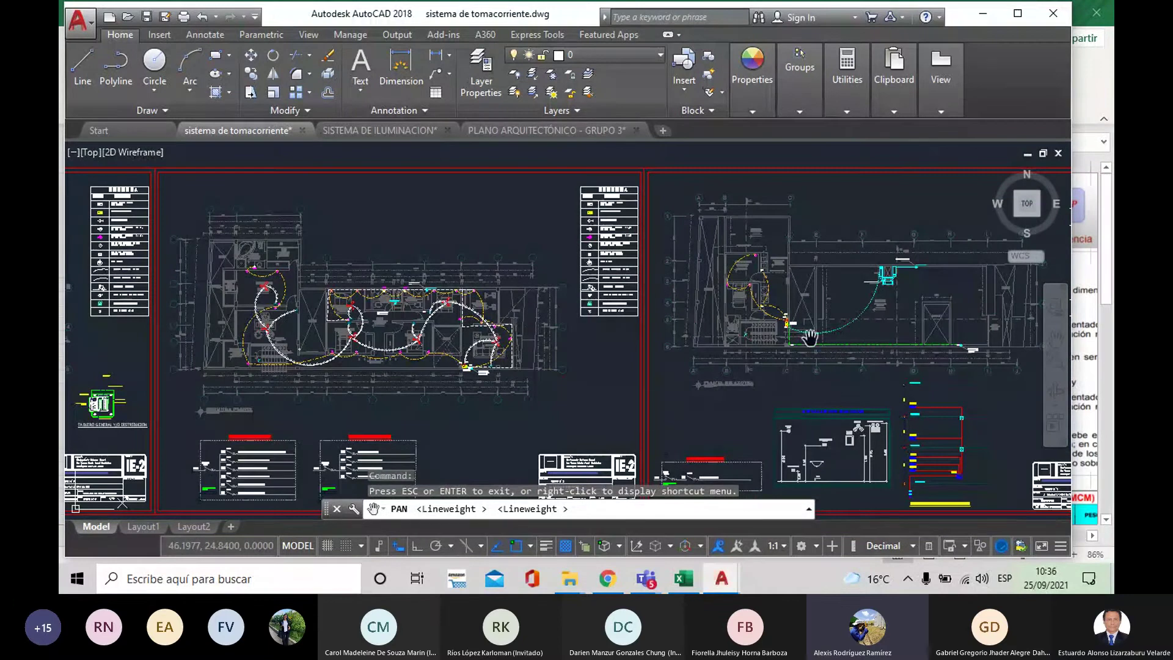
scroll(819, 337, "up", 8)
left_click_drag(827, 335, 602, 366)
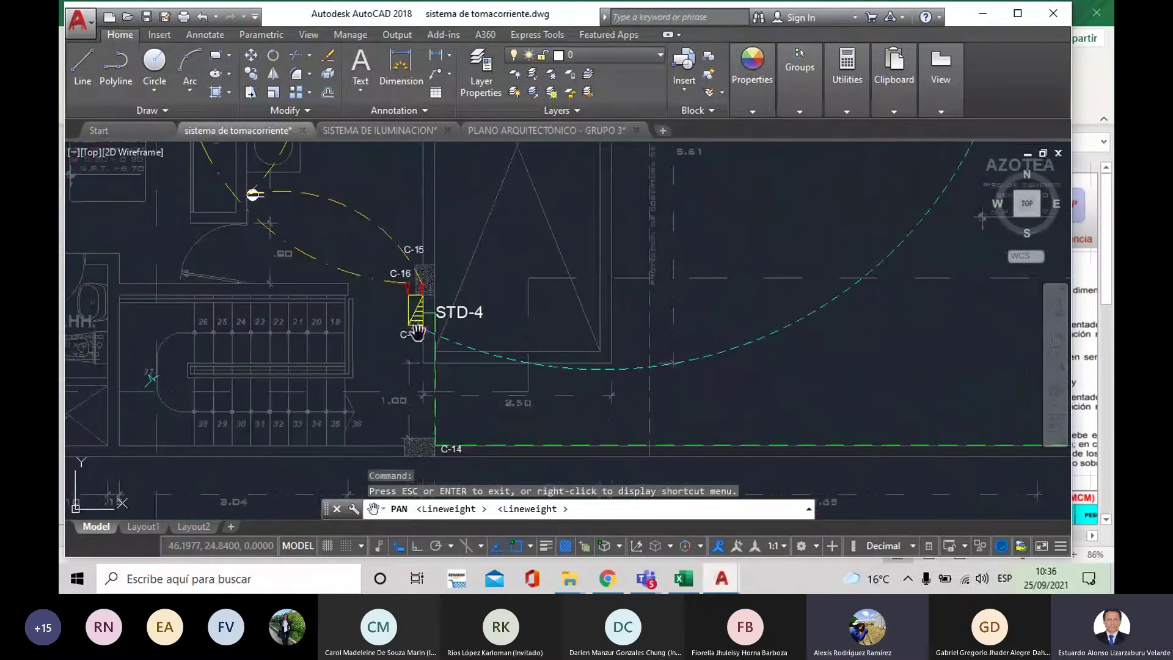
scroll(437, 387, "down", 5)
left_click_drag(635, 334, 714, 333)
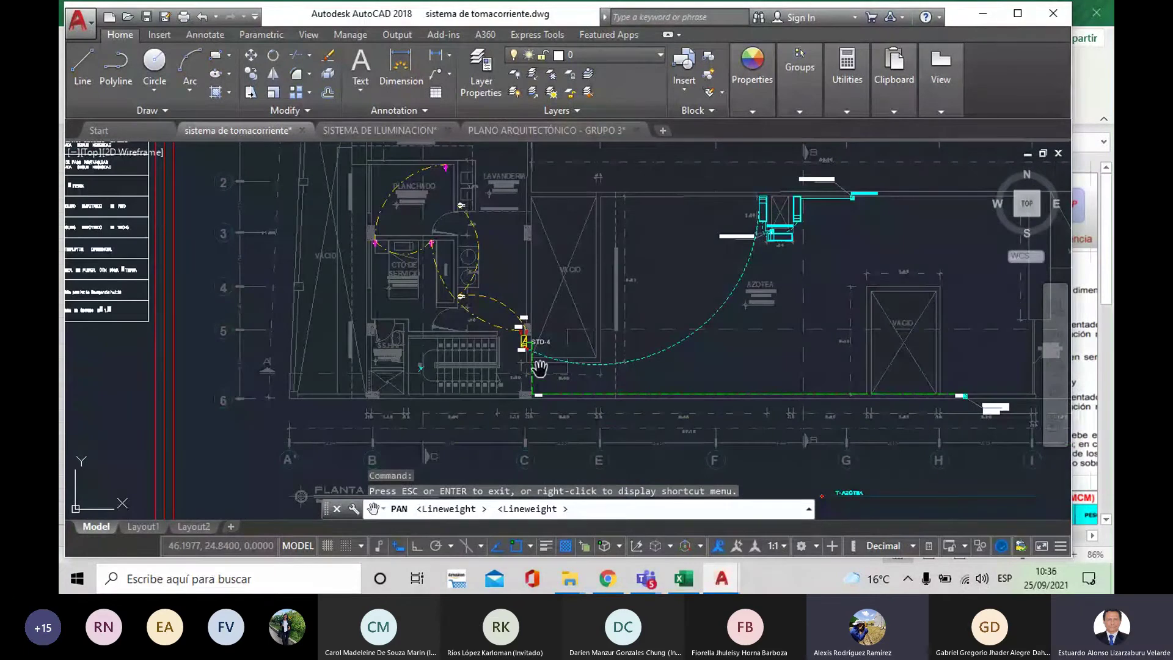
scroll(540, 369, "up", 2)
scroll(531, 348, "up", 2)
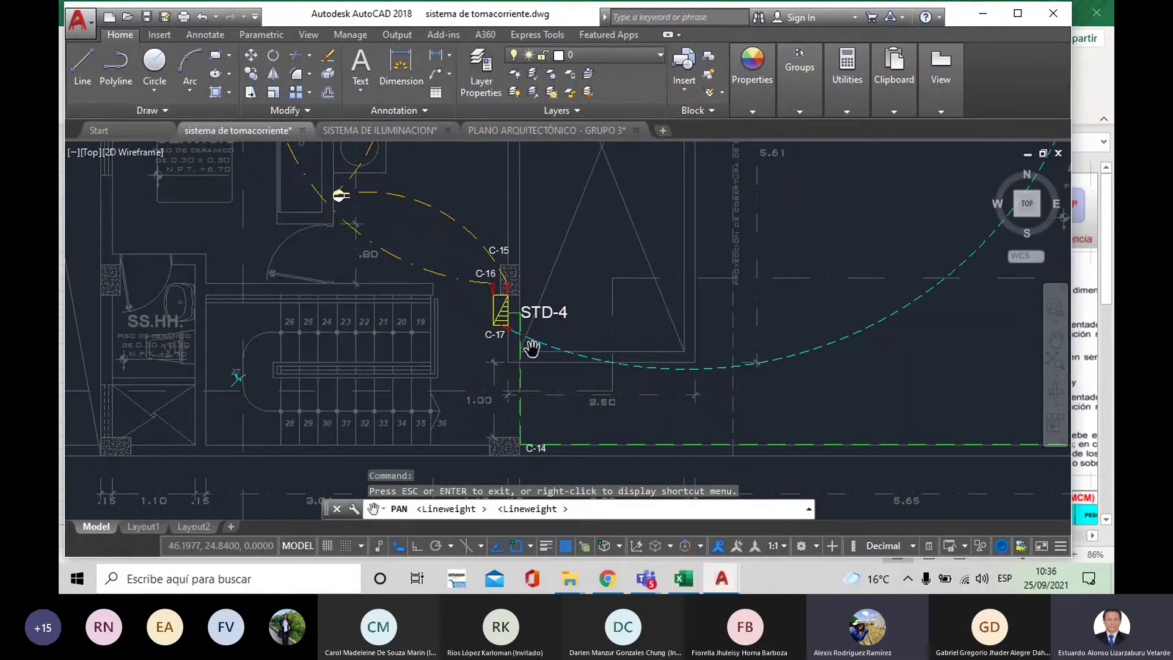
scroll(528, 349, "down", 4)
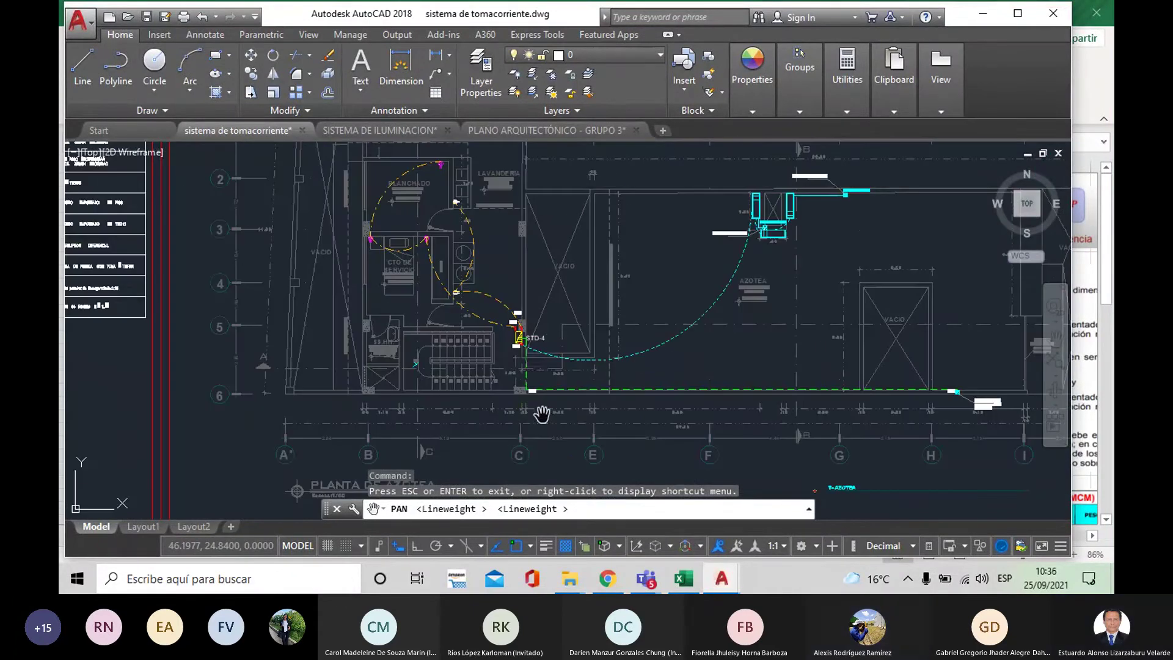
- Return to the first-floor plan and inspect feeder C-4 at general board TG beside sub-board STD-1
left_click_drag(542, 414, 221, 330)
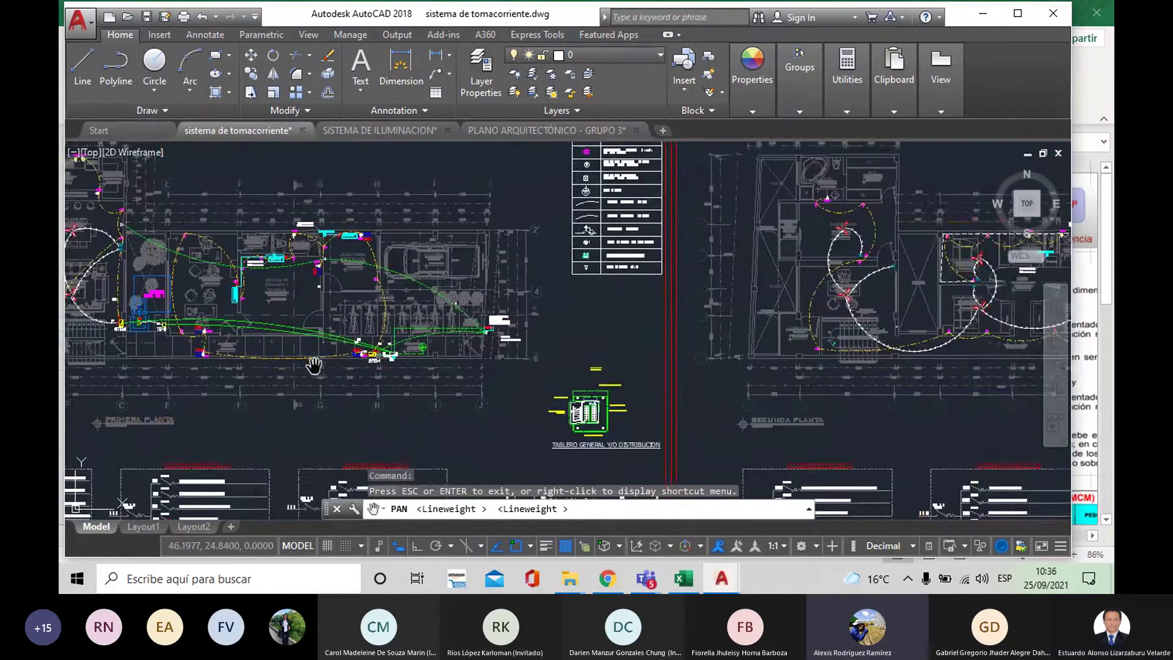
left_click_drag(316, 365, 385, 374)
scroll(287, 370, "up", 5)
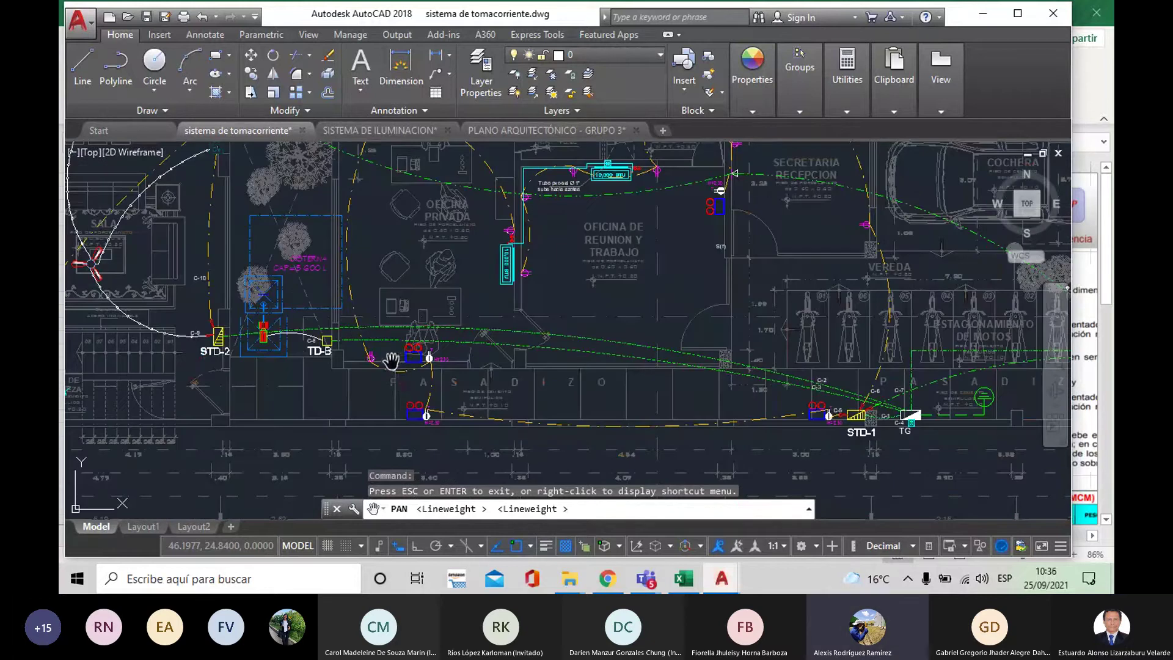
left_click_drag(778, 413, 619, 393)
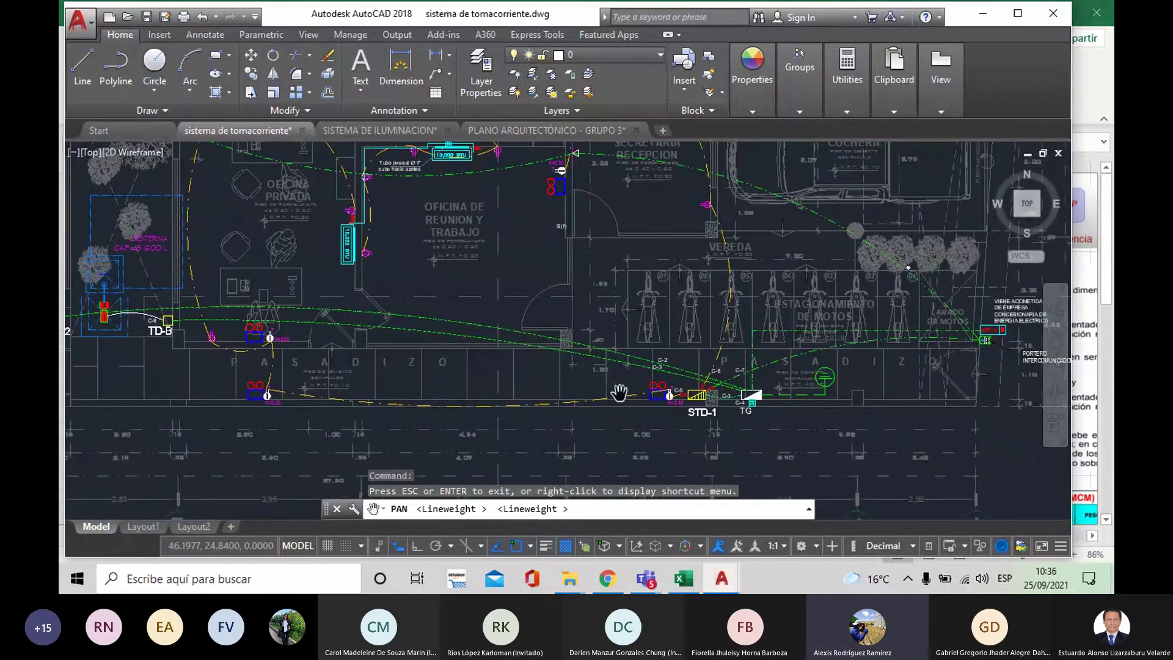
scroll(713, 415, "up", 4)
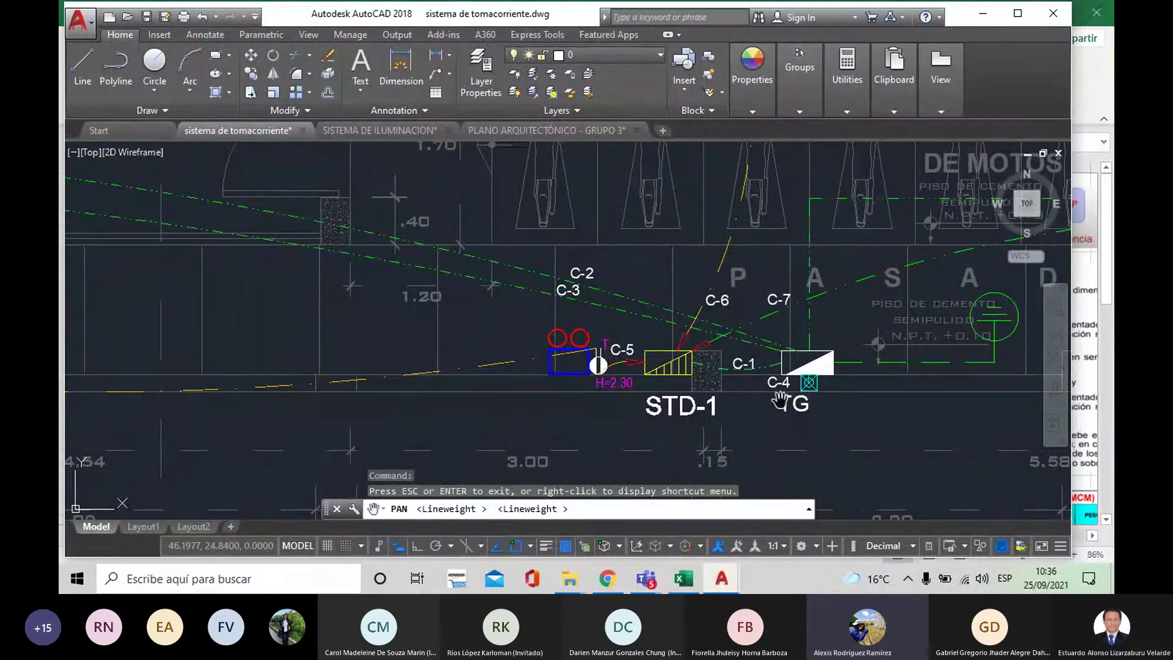
- Examine sub-board STD-3 on the second-floor plan, with circuits C-11 to C-13 and the conduit rising to STD-04
scroll(782, 396, "down", 6)
left_click_drag(787, 388, 299, 391)
left_click_drag(917, 373, 837, 370)
left_click_drag(989, 366, 843, 367)
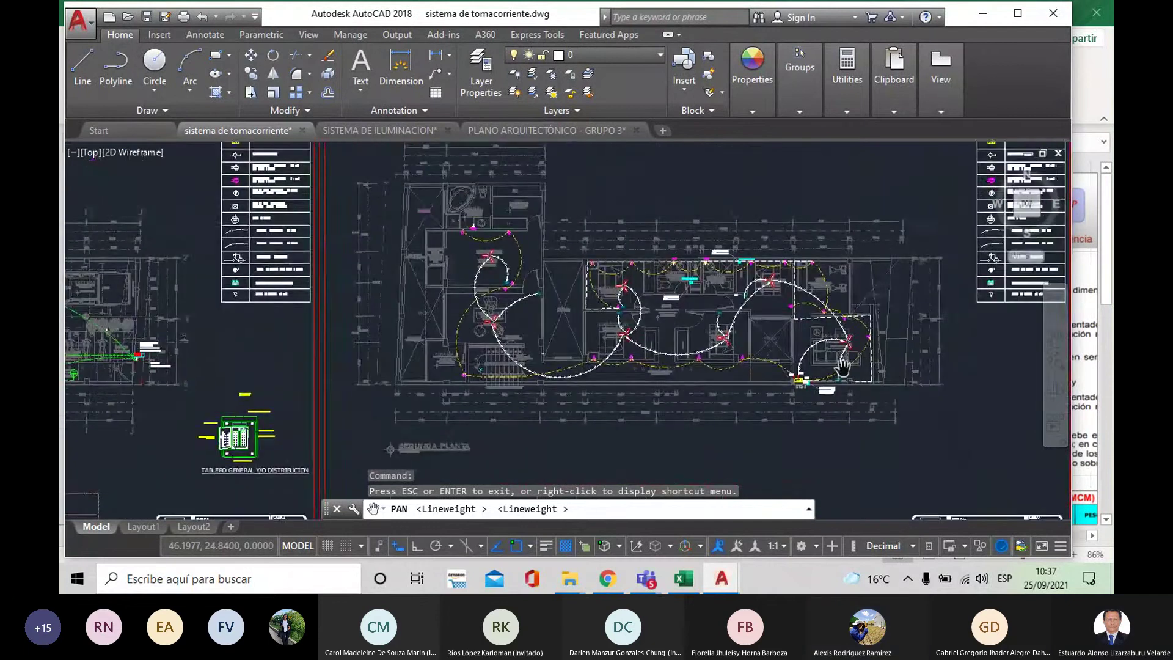
scroll(757, 412, "up", 5)
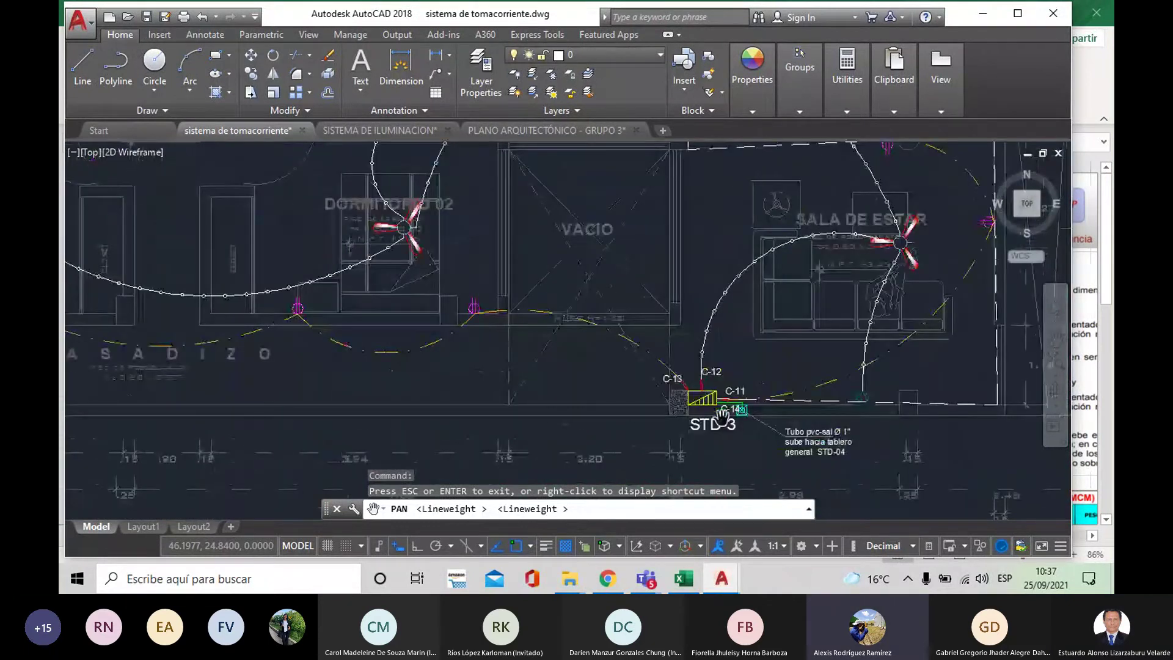
scroll(723, 439, "down", 3)
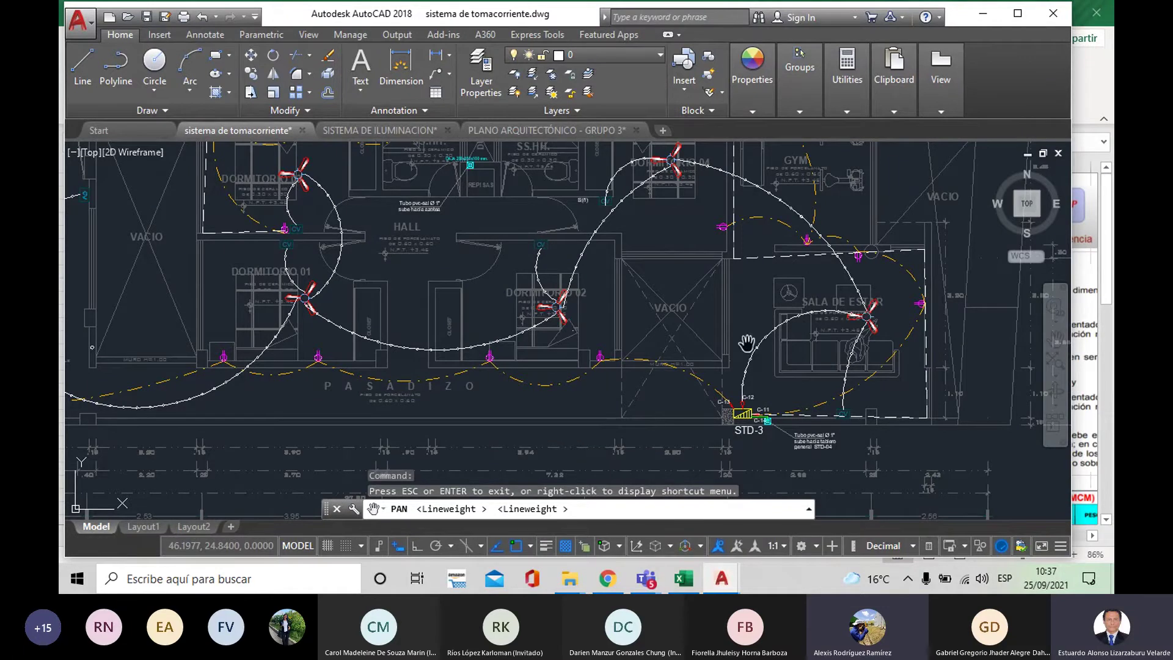
- Review the full second-floor outlet plan, from the bedrooms and hall to the sala de estar
scroll(746, 345, "down", 3)
left_click_drag(746, 349, 786, 399)
mouse_move(855, 441)
left_mouse_down()
mouse_move(756, 430)
mouse_move(784, 410)
mouse_move(763, 401)
left_mouse_up()
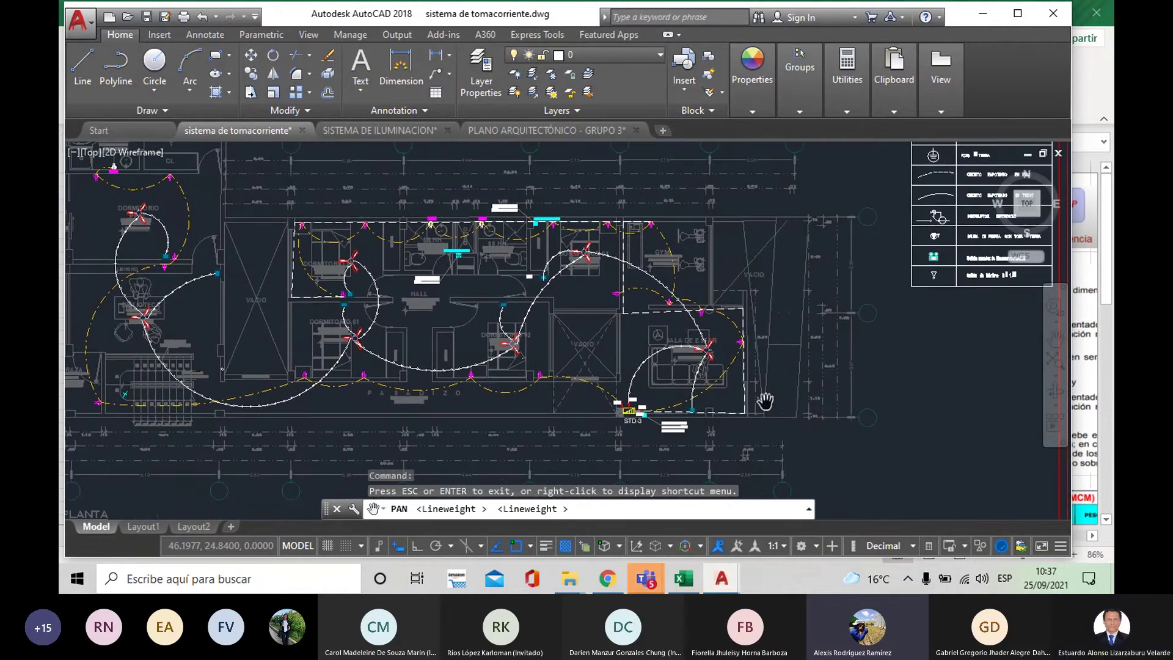
scroll(747, 398, "down", 2)
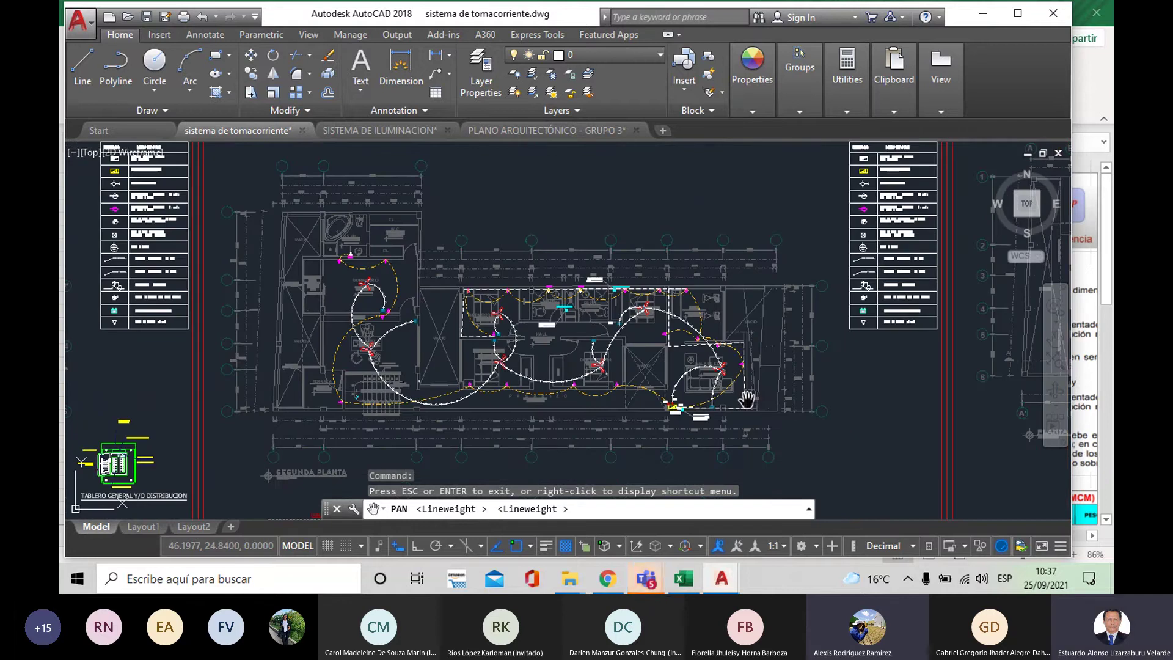
left_click_drag(746, 398, 785, 353)
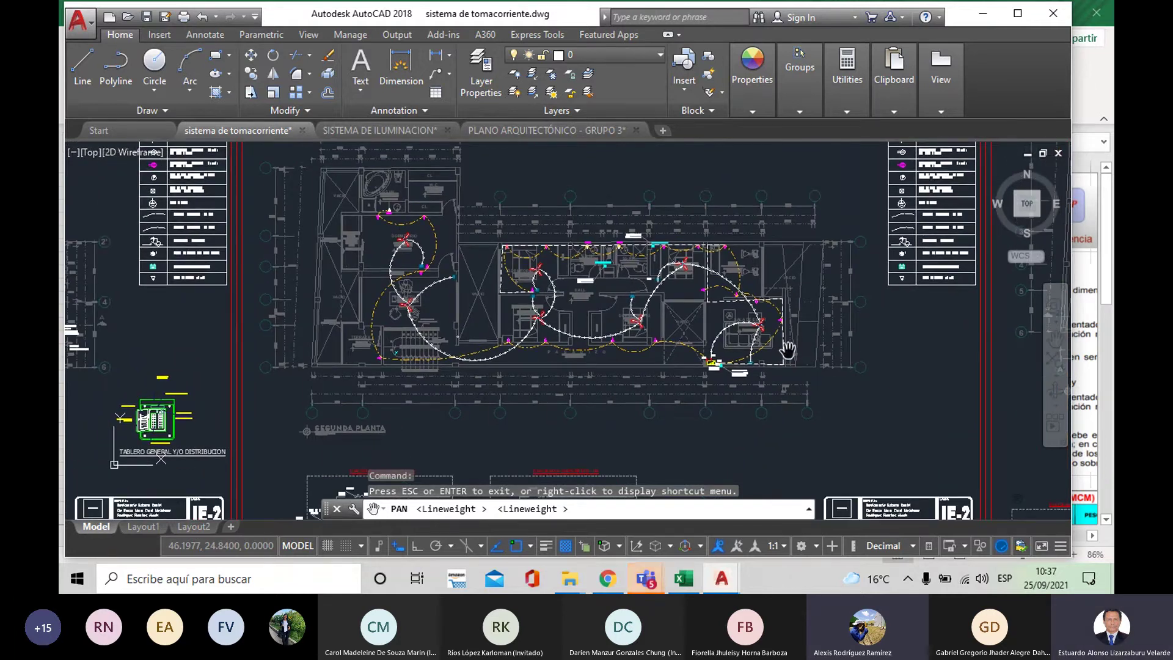
- Check the computer's Wi-Fi connection status and return to the second-floor drawing
left_click(966, 581)
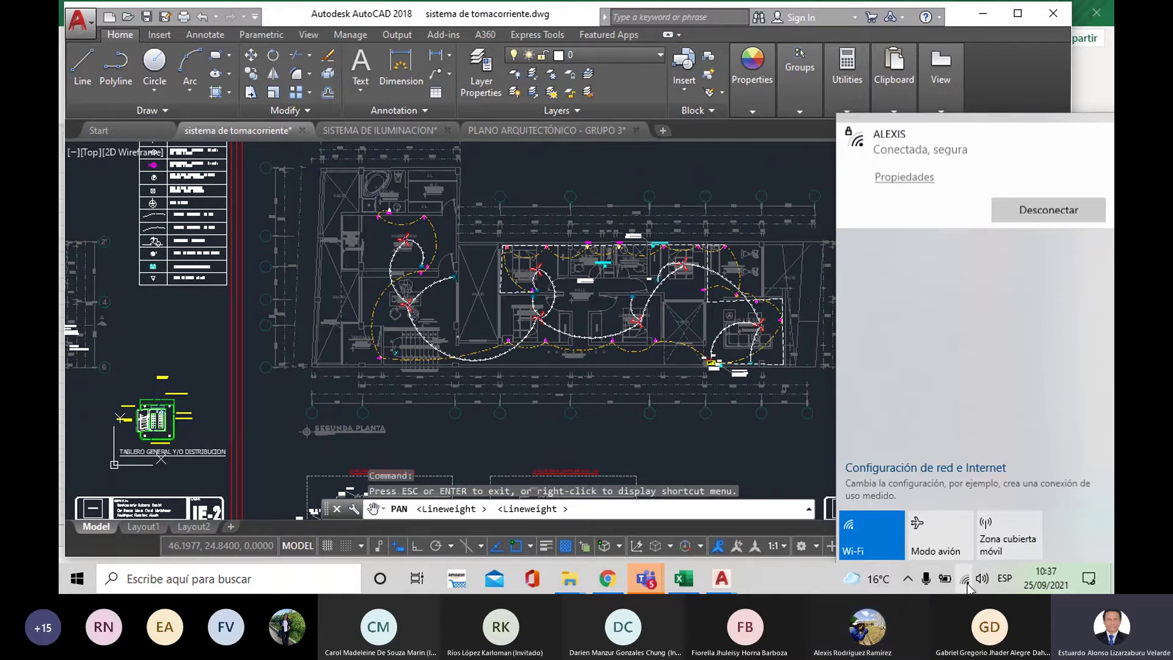
left_click_drag(713, 366, 721, 367)
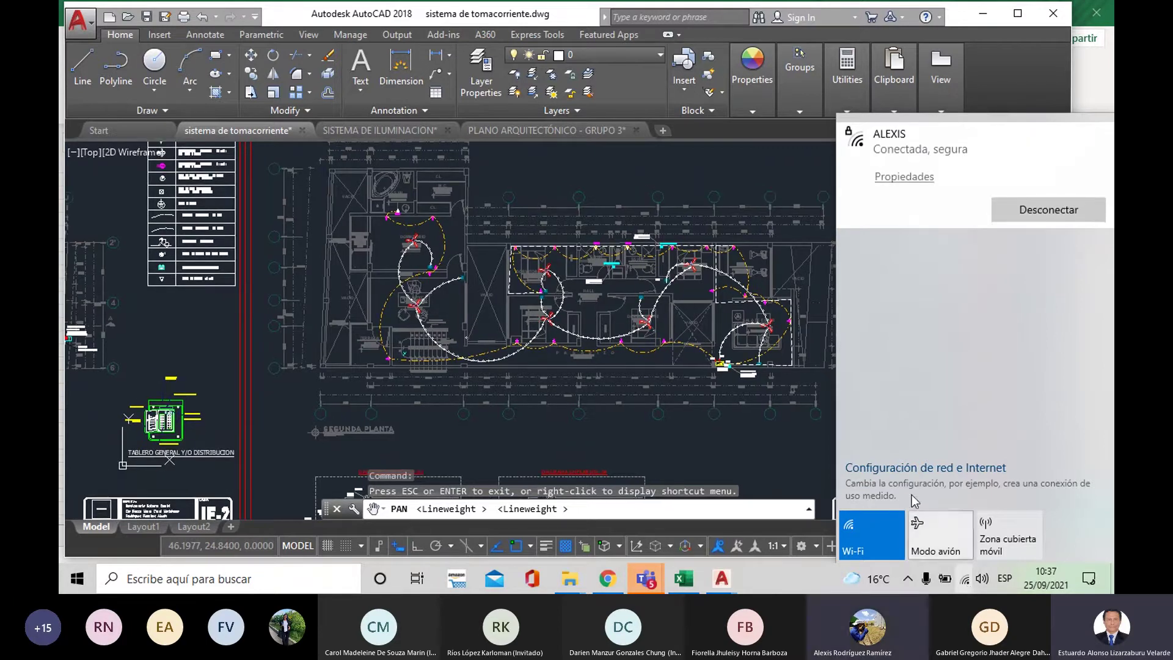
left_click(717, 359)
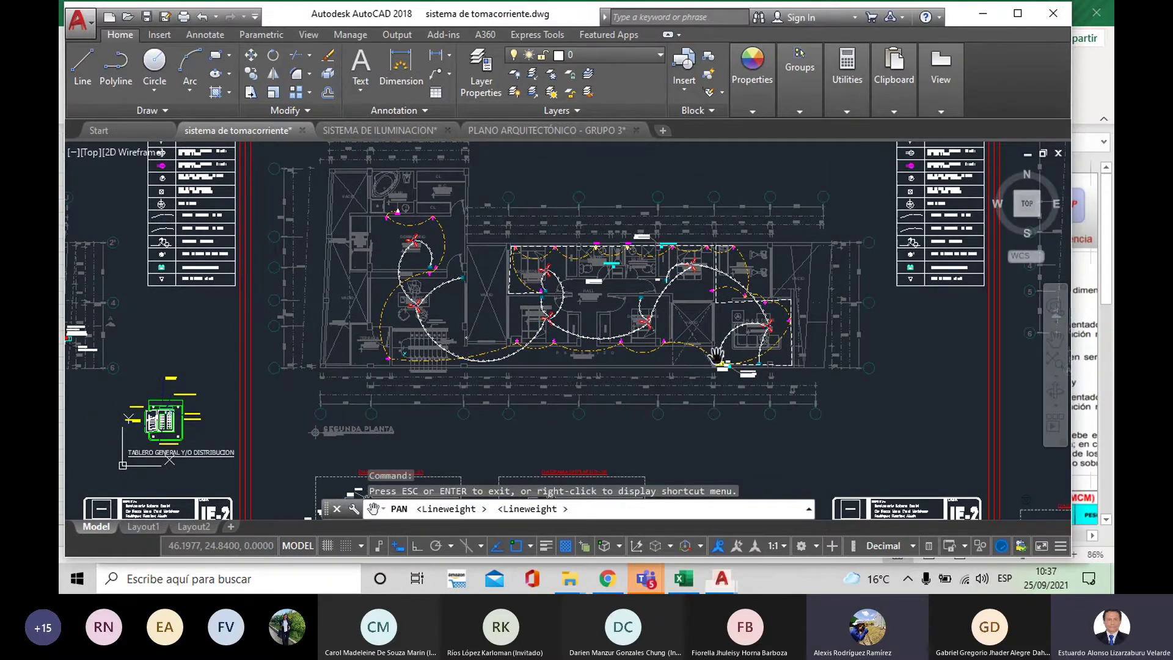
- Examine the TG single-line diagram below the first-floor plan, from Medidor 01 and the main breaker to feeders C-1 through C-4
scroll(716, 358, "down", 3)
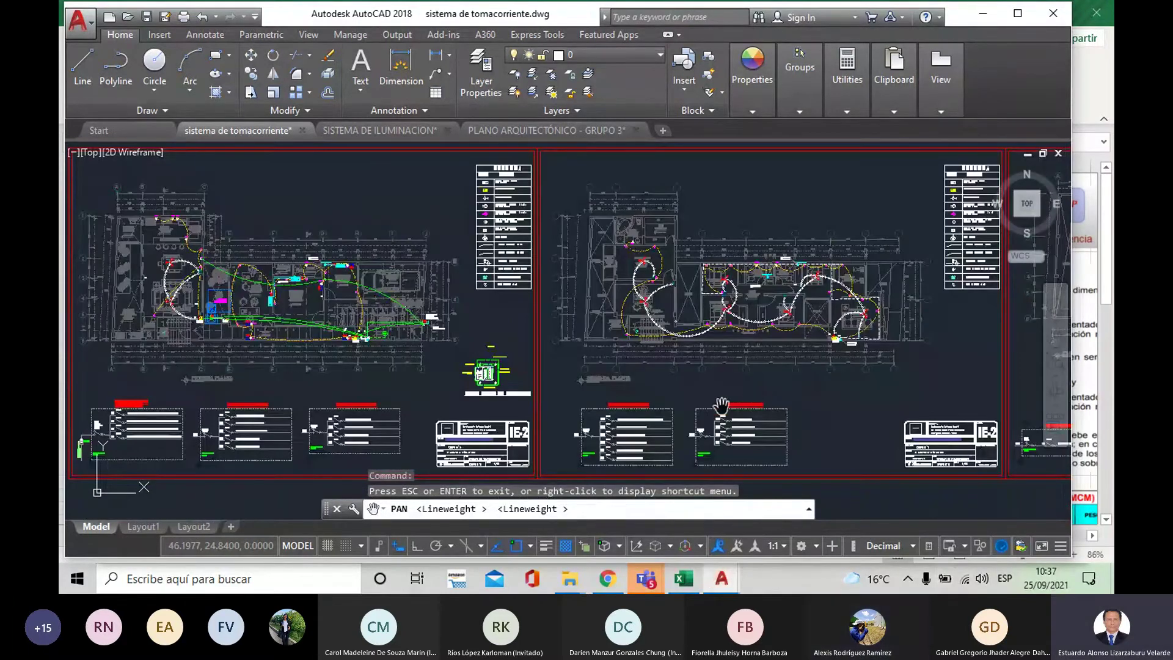
left_click_drag(509, 423, 510, 423)
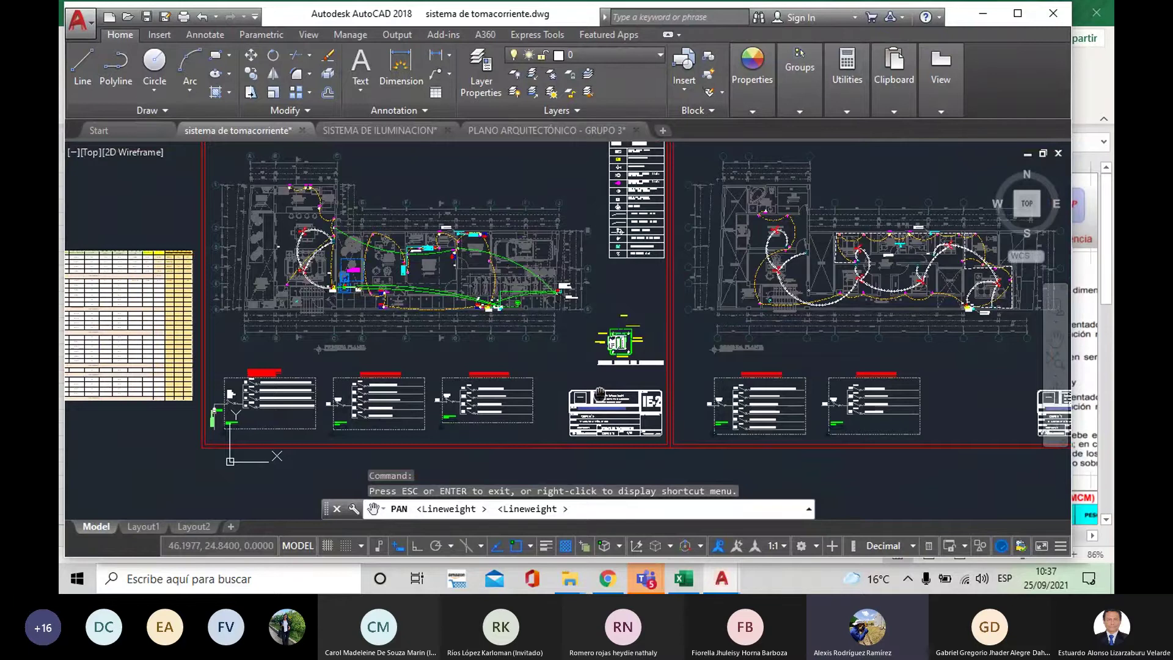
scroll(359, 319, "up", 4)
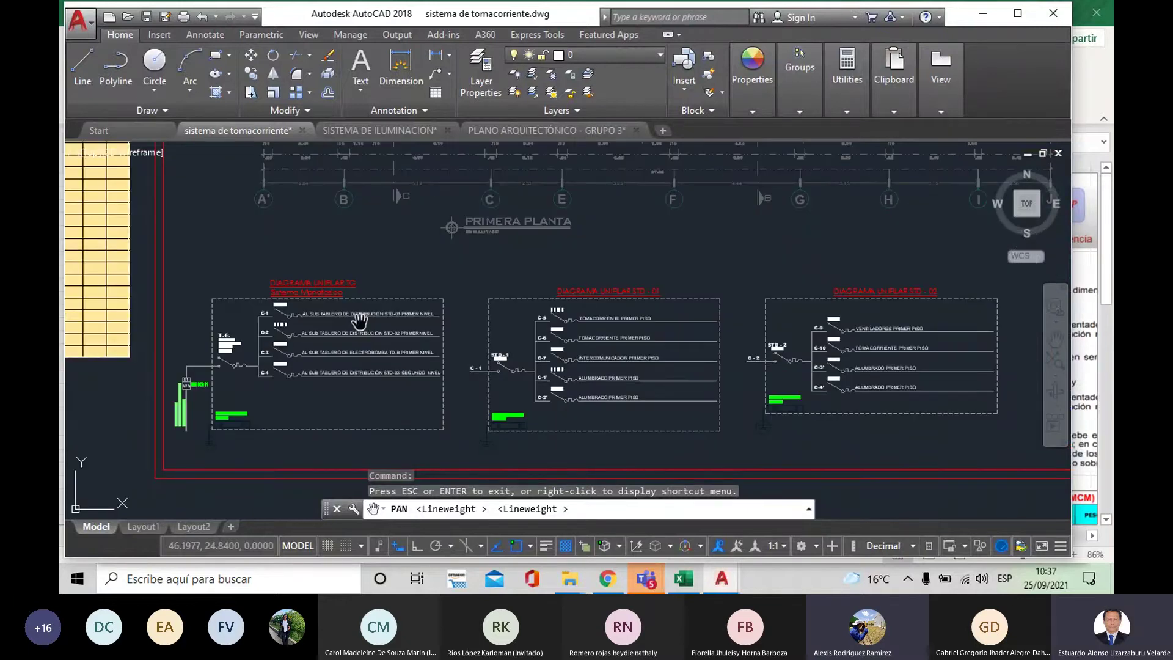
scroll(160, 378, "up", 6)
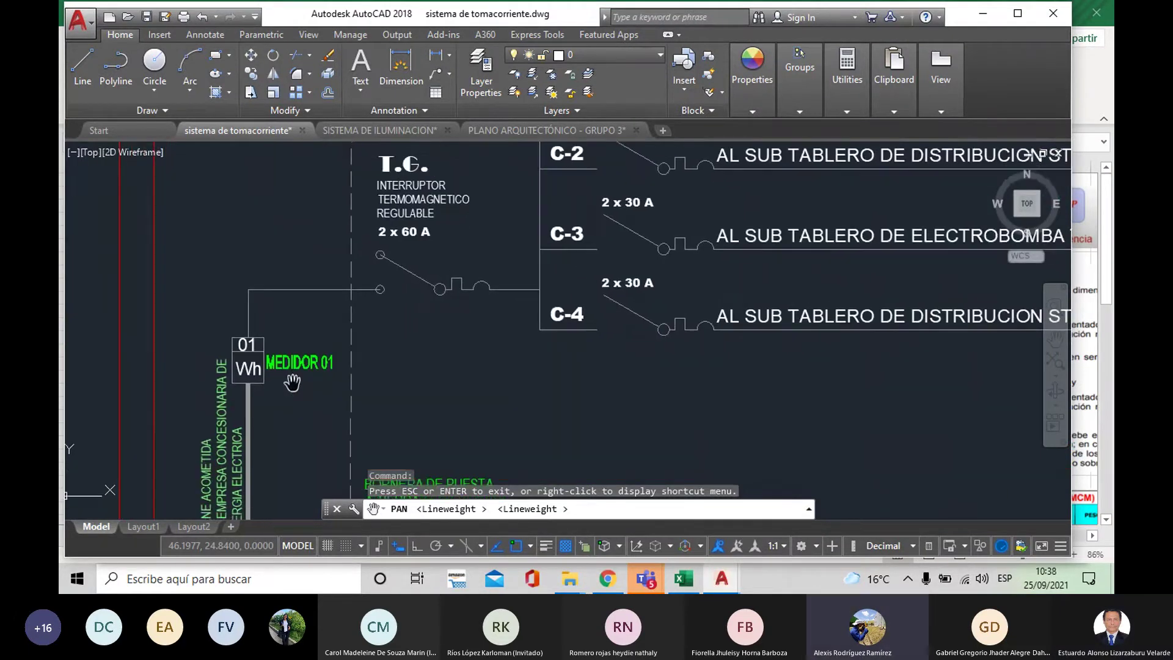
scroll(295, 397, "down", 2)
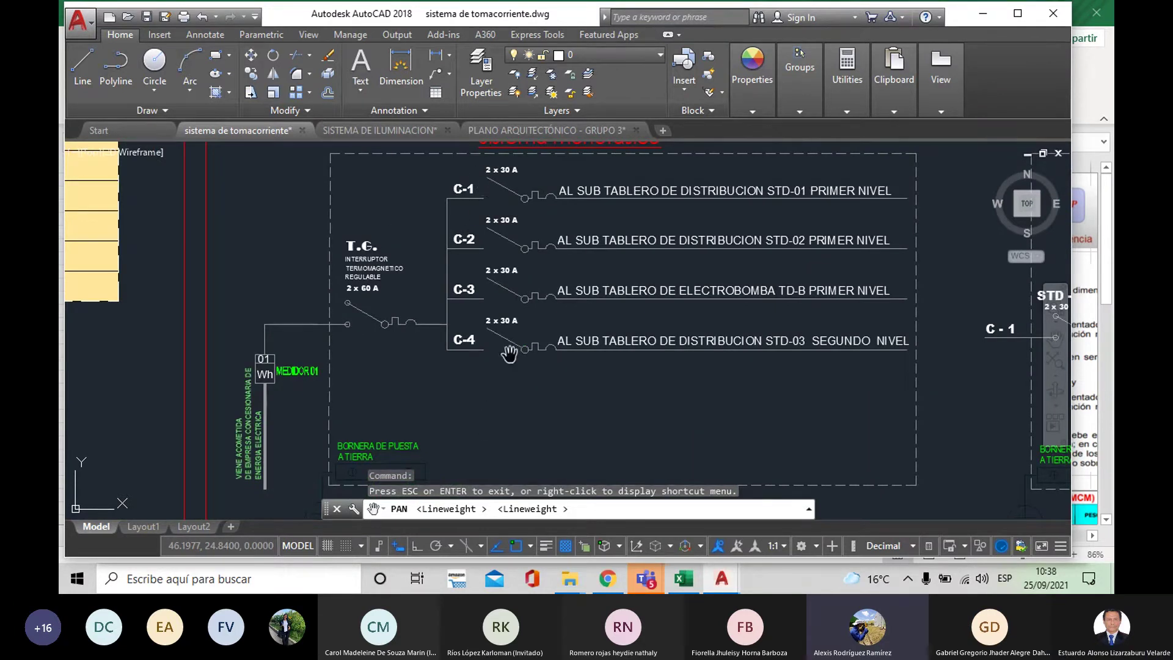
left_click_drag(505, 349, 458, 405)
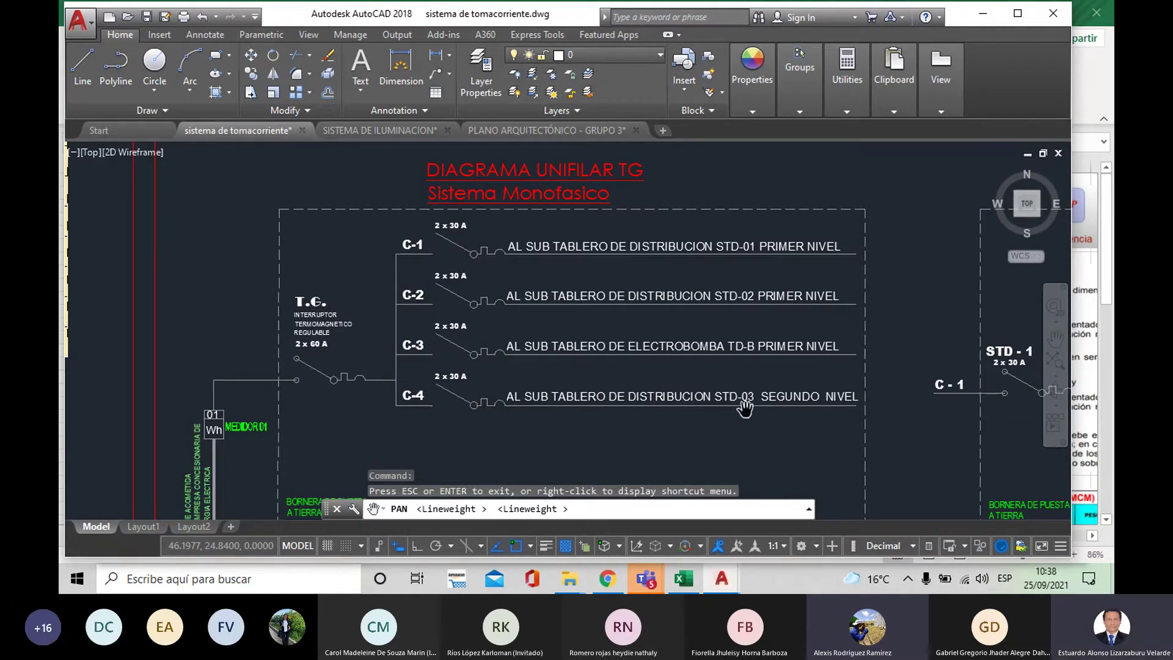
- Follow feeder C-1 from the TG single-line diagram to the STD-01 diagram and review its outlet, intercom and lighting circuits
scroll(745, 408, "down", 1)
scroll(570, 387, "down", 1)
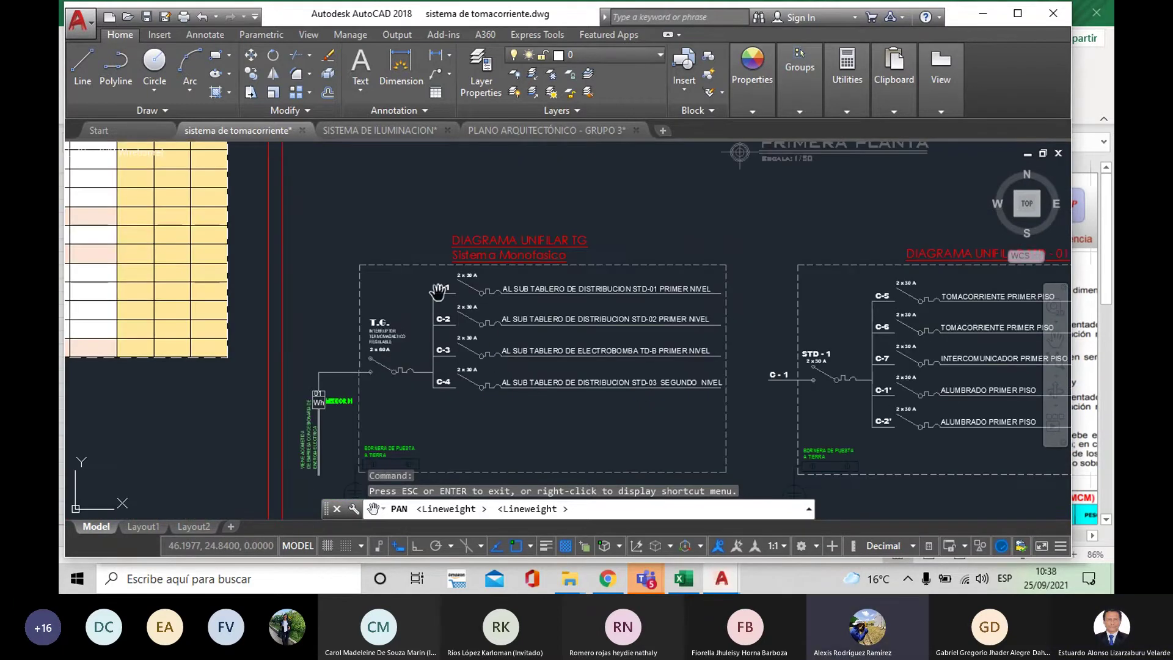
scroll(441, 296, "up", 2)
scroll(619, 294, "down", 1)
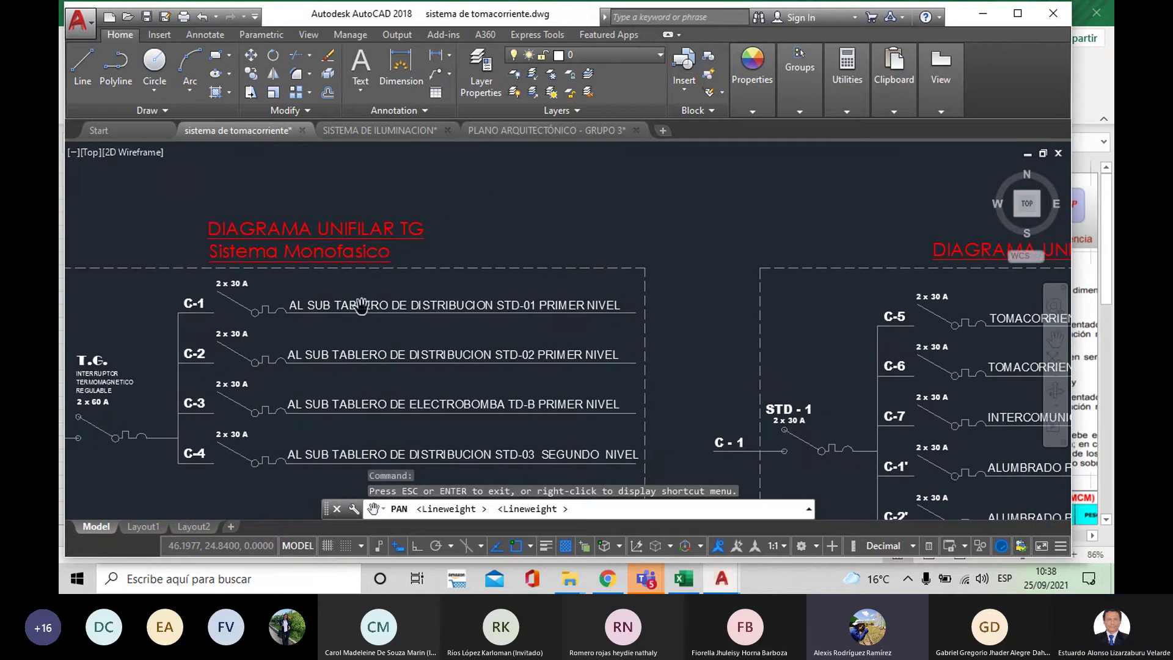
scroll(573, 374, "down", 1)
scroll(671, 380, "up", 2)
left_click_drag(671, 380, 457, 367)
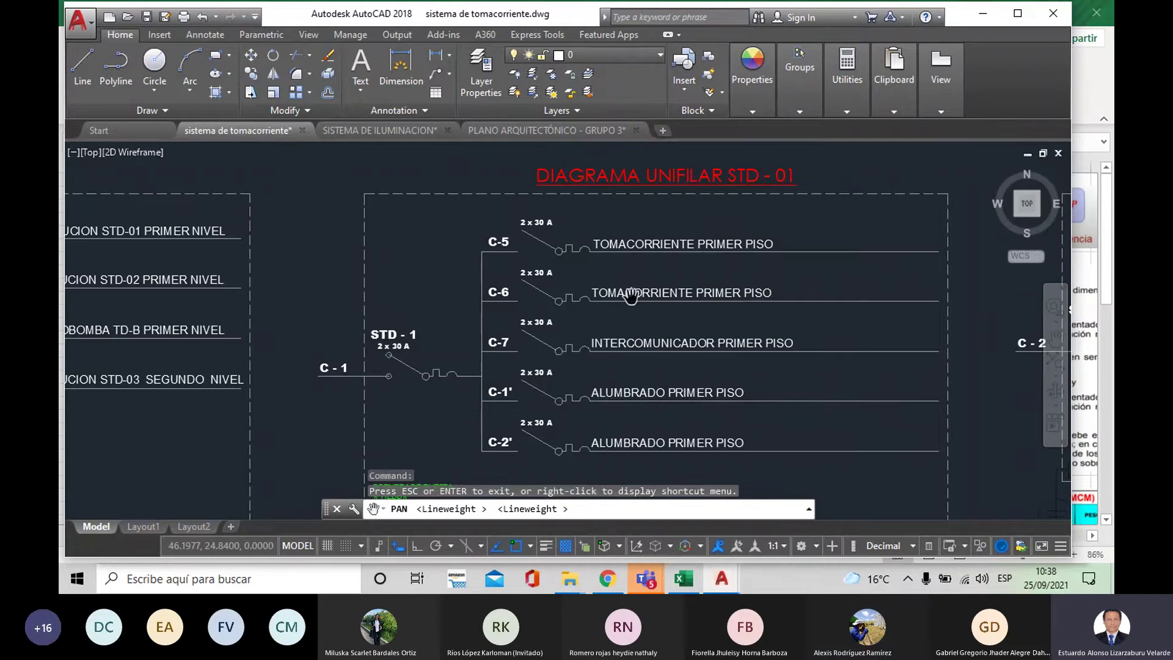
- Go back to the TG single-line diagram and recheck its main breaker and sub-board feeders
scroll(656, 288, "down", 4)
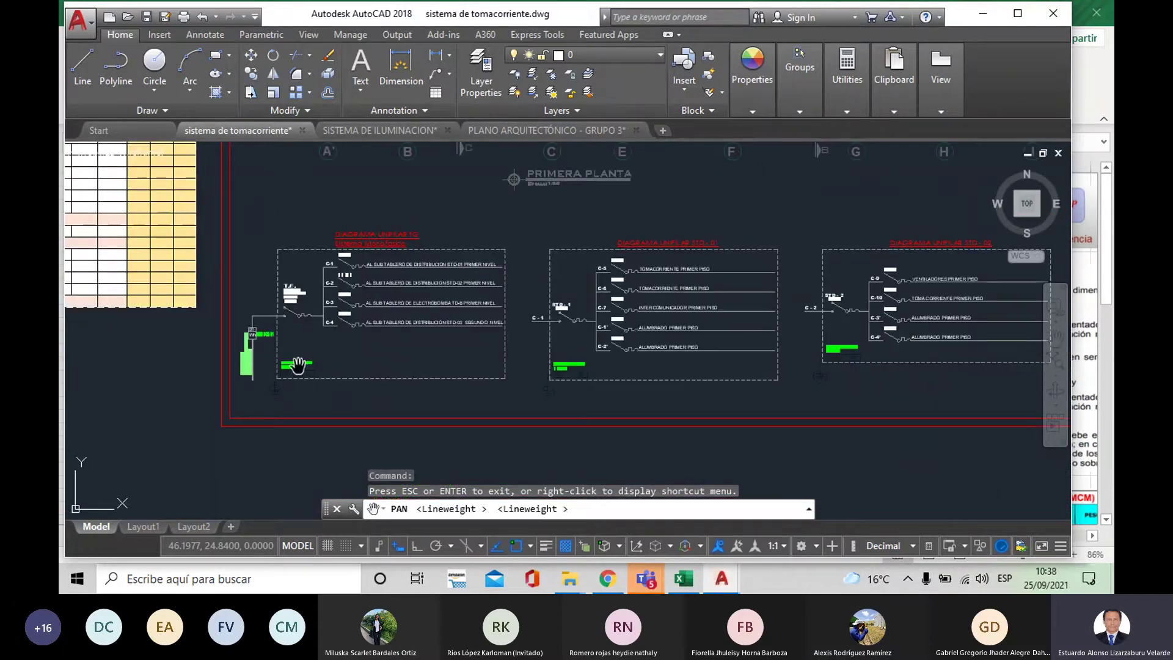
scroll(311, 362, "down", 2)
scroll(428, 318, "up", 6)
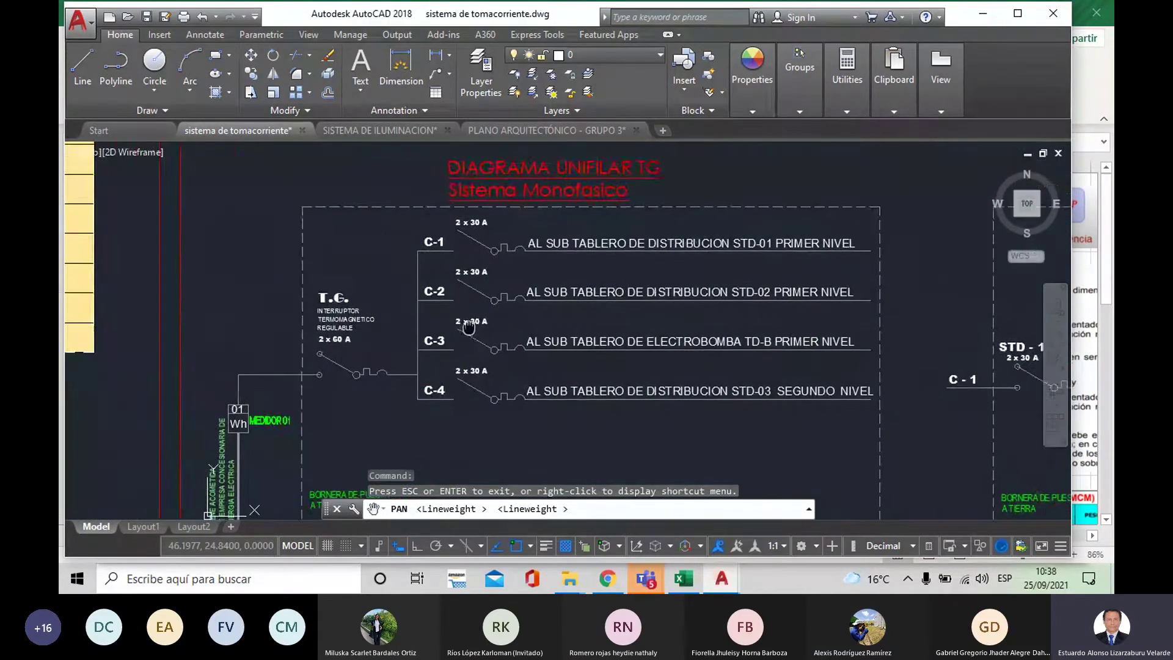
left_click_drag(518, 312, 520, 284)
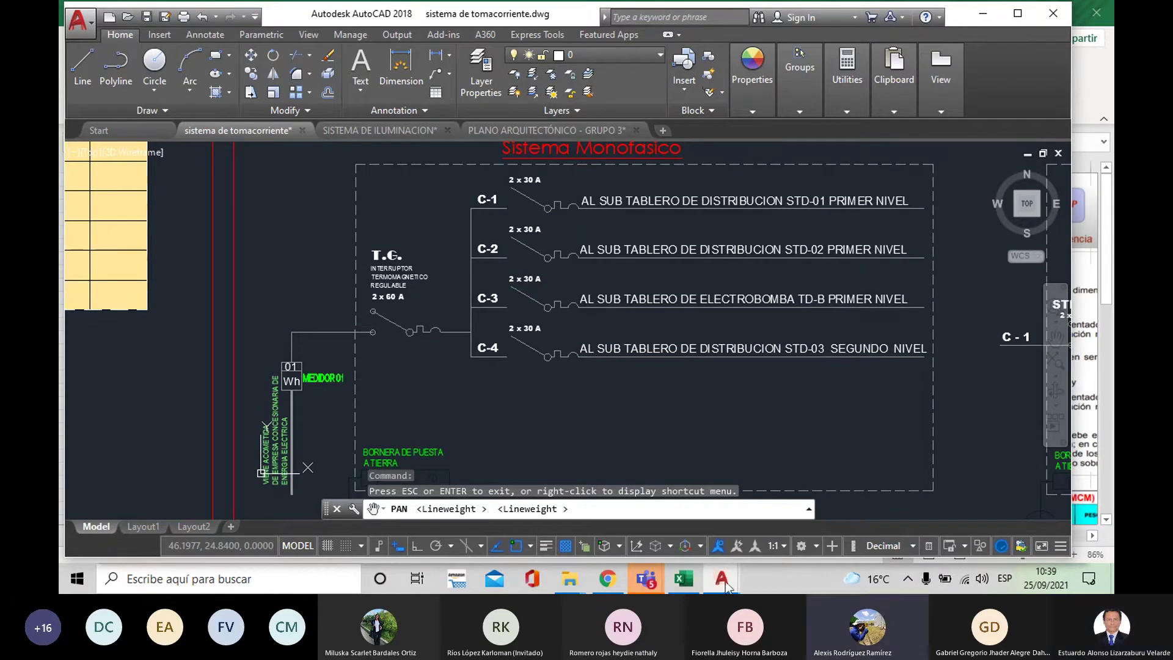
- Switch to the Excel calculation workbook and check the TW-80 and THW-90 conductor data tables on the calculo secciones sheet
left_click(684, 578)
scroll(709, 269, "down", 5)
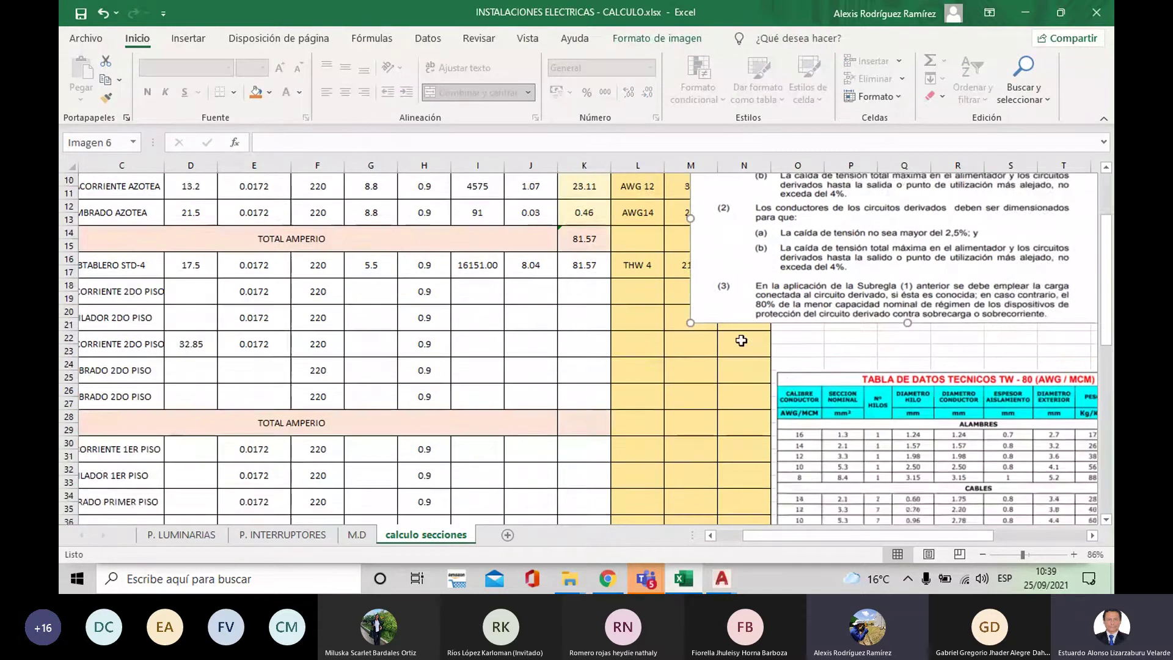
left_click_drag(892, 535, 947, 535)
scroll(938, 486, "down", 2)
scroll(938, 486, "down", 2)
scroll(753, 419, "up", 1)
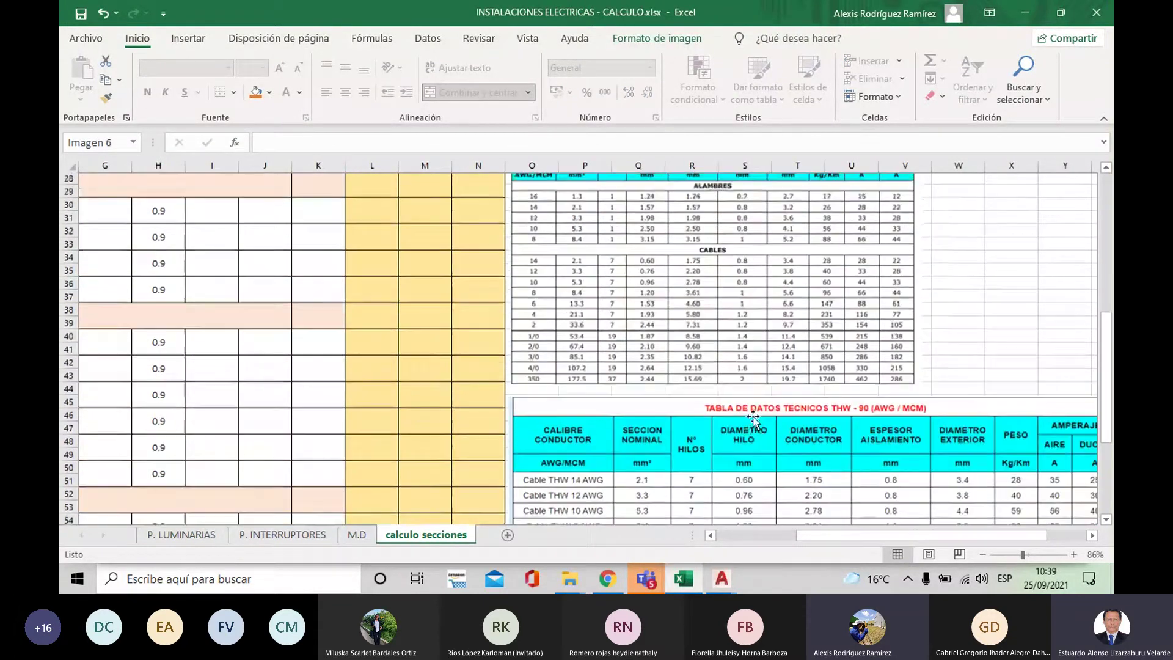
scroll(753, 421, "up", 2)
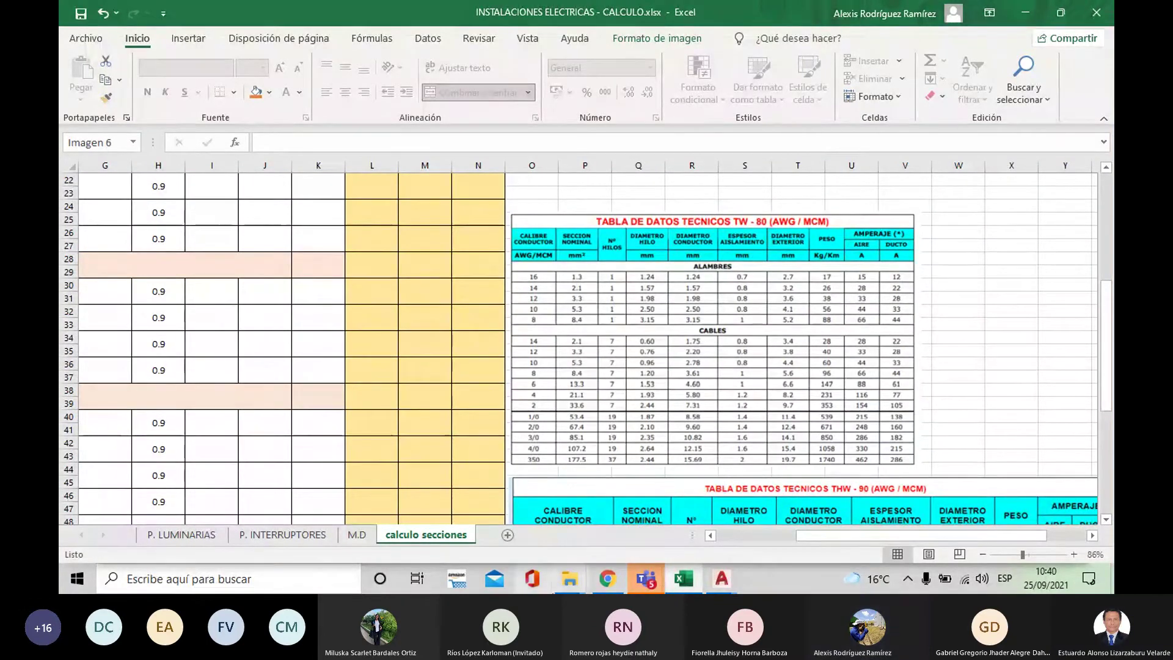
- Return to the sistema de tomacorriente drawing in AutoCAD and review the TG single-line diagram with its sub-board feeders
mouse_move(723, 589)
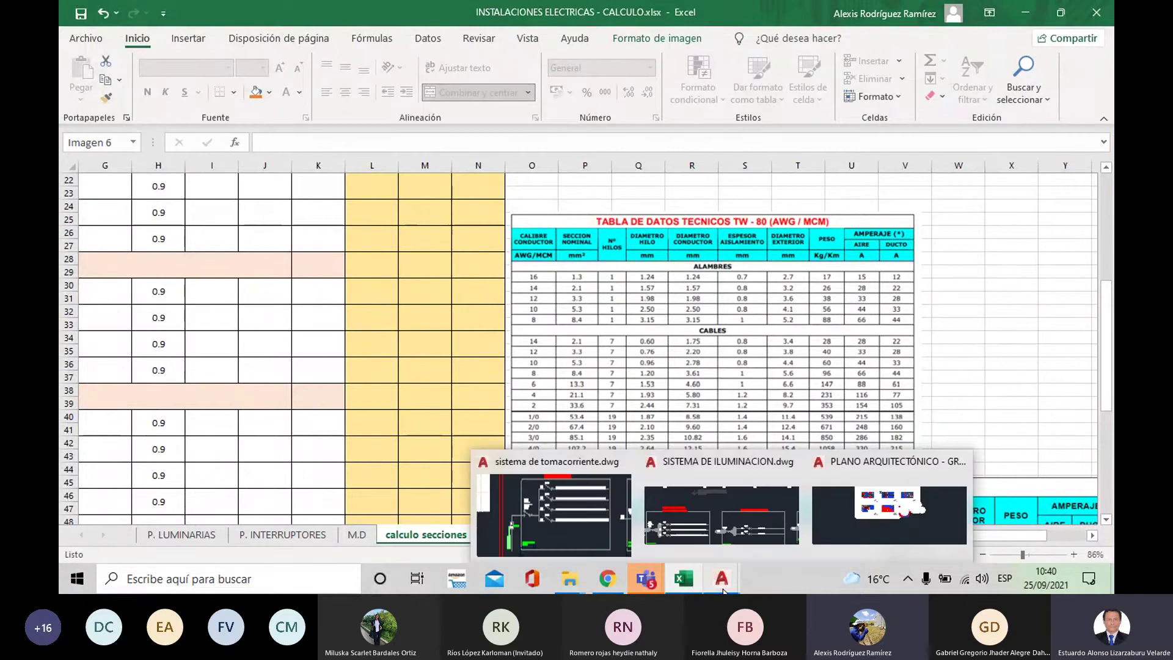
left_click(527, 496)
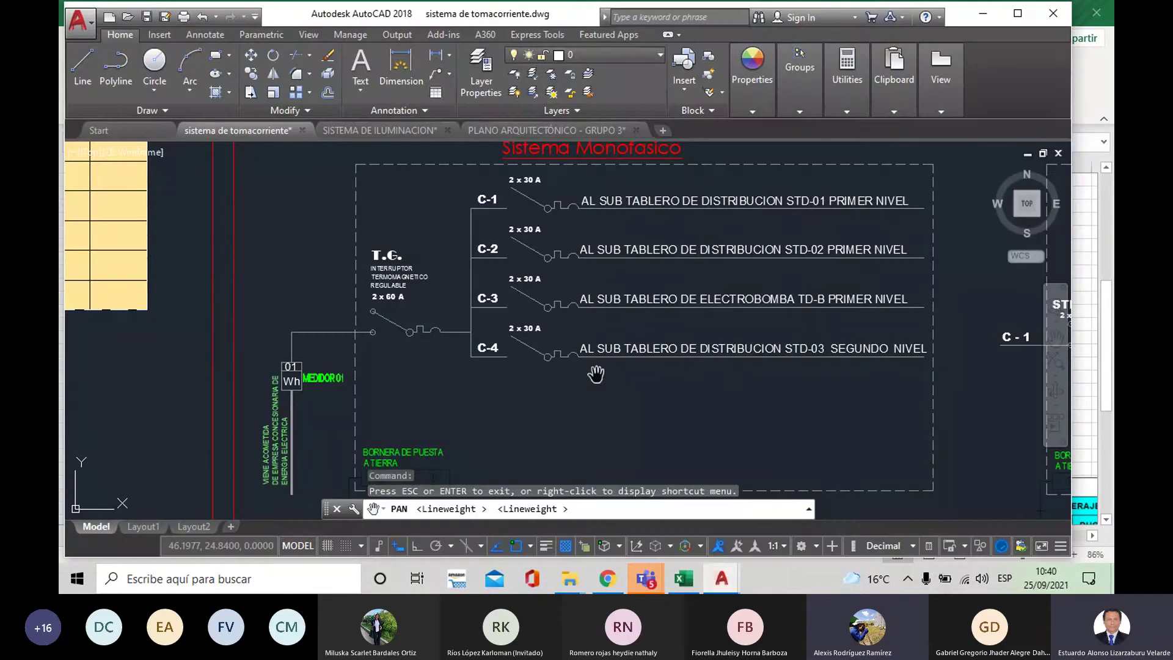
scroll(596, 374, "down", 2)
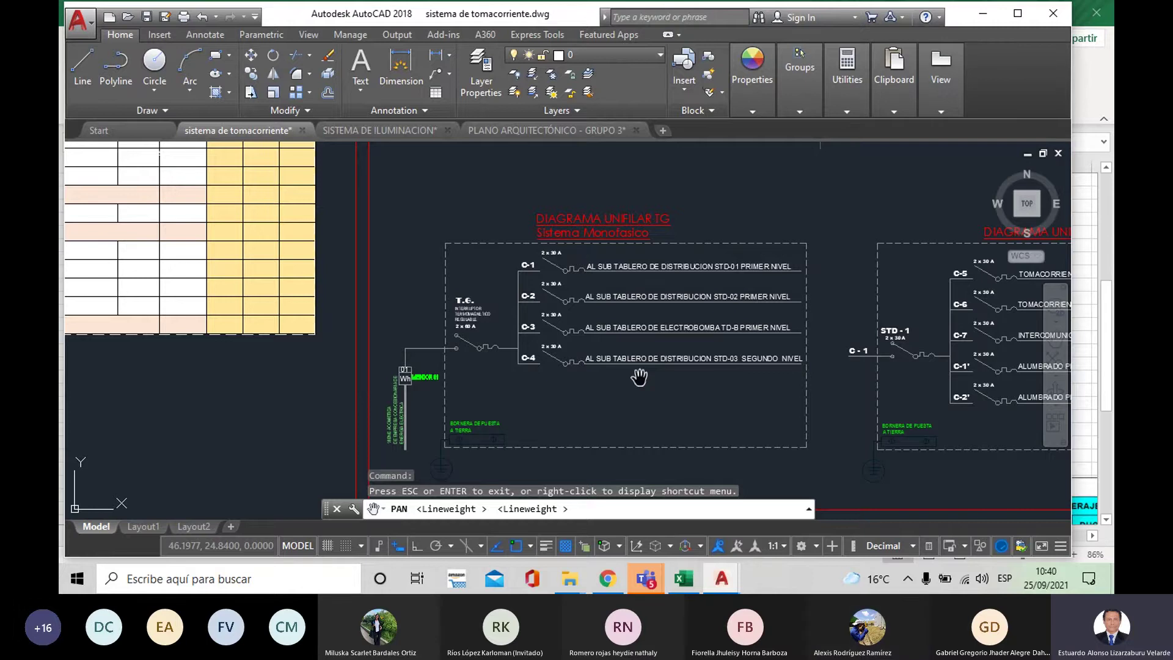
scroll(639, 377, "down", 3)
left_click_drag(571, 374, 455, 372)
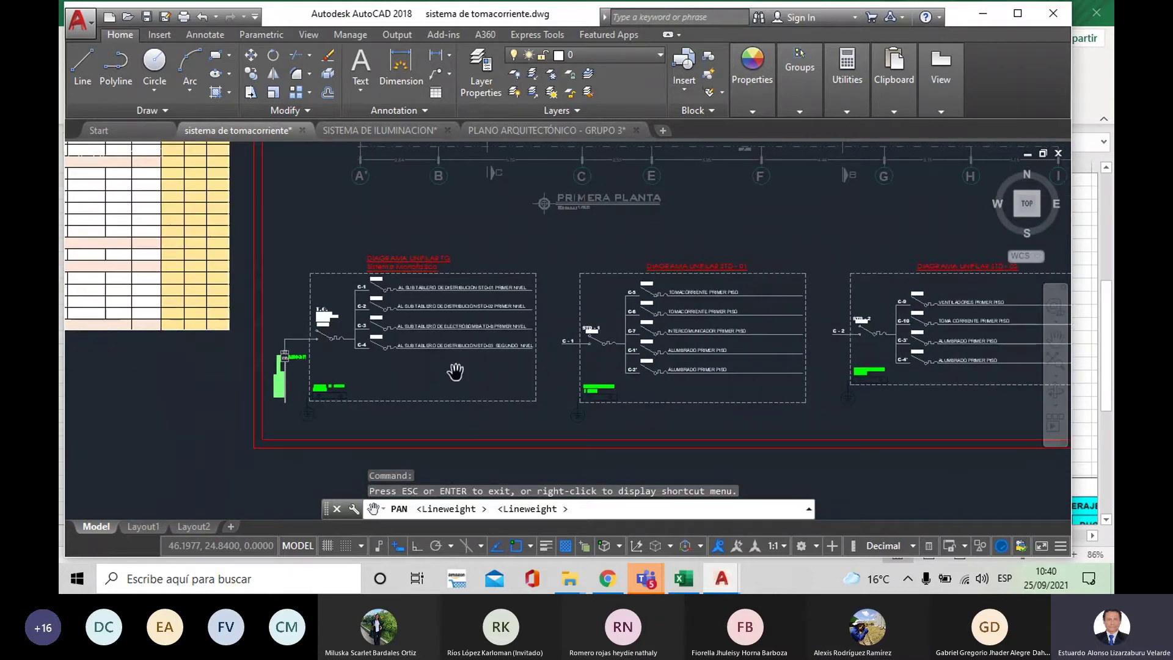
- Compare the STD-01 and STD-02 single-line diagrams below the first-floor plan, including their outlet, fan, intercom and lighting circuits
scroll(456, 373, "down", 2)
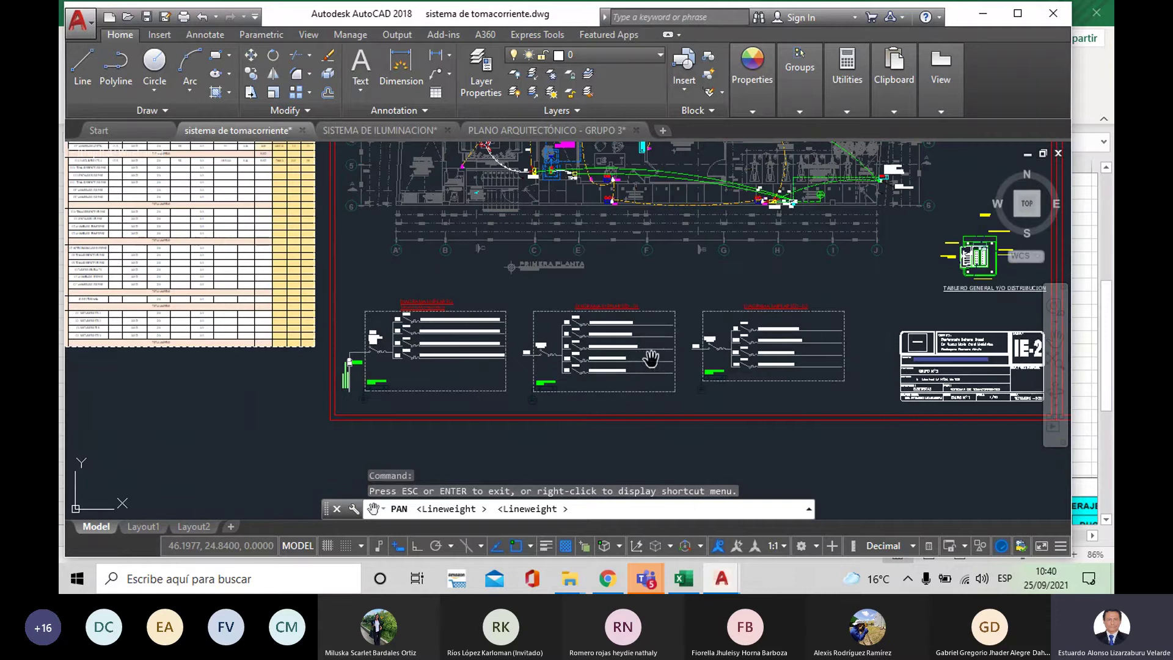
scroll(671, 348, "up", 1)
scroll(671, 348, "up", 3)
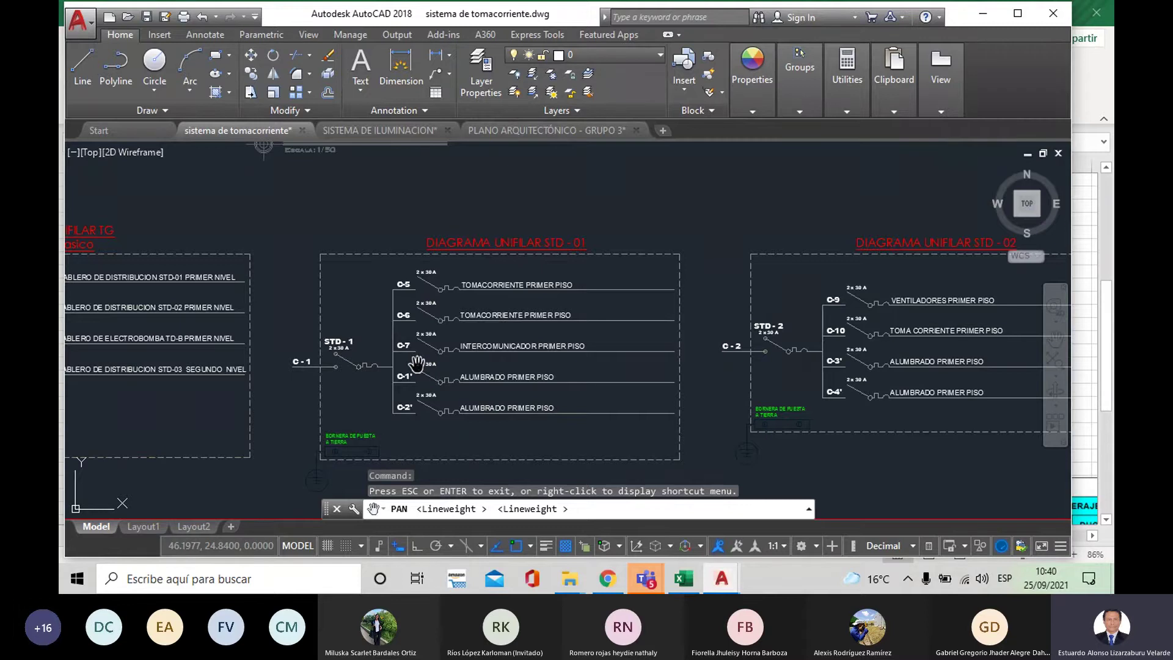
scroll(417, 363, "down", 3)
scroll(671, 366, "up", 1)
scroll(672, 366, "up", 2)
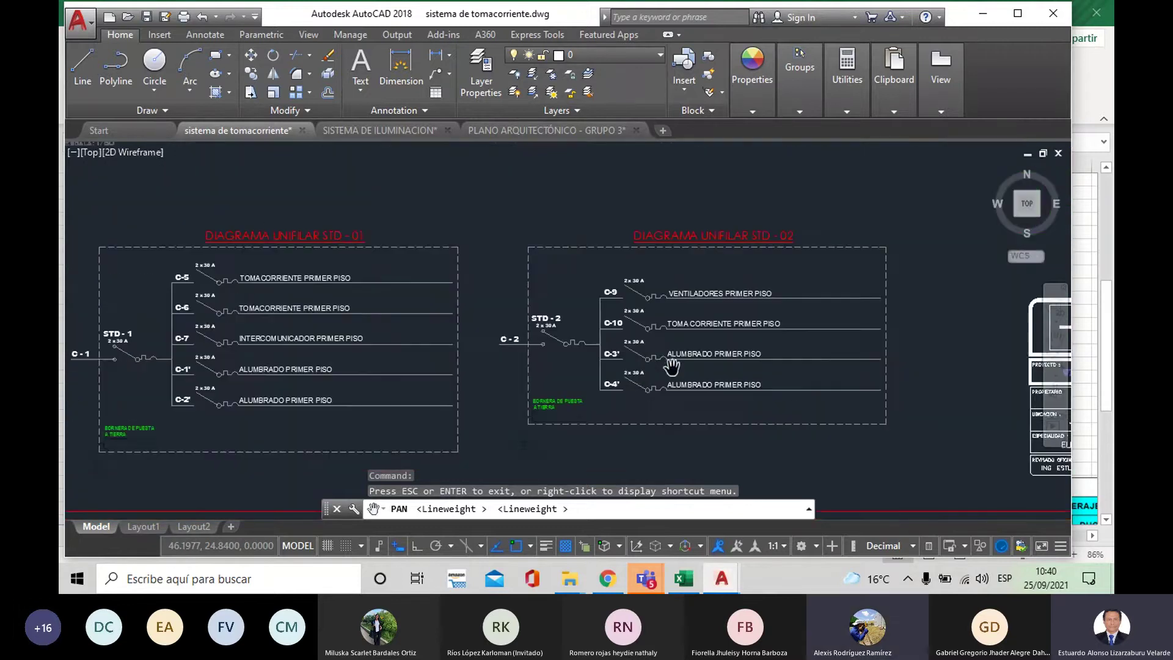
scroll(671, 366, "up", 2)
scroll(415, 324, "down", 4)
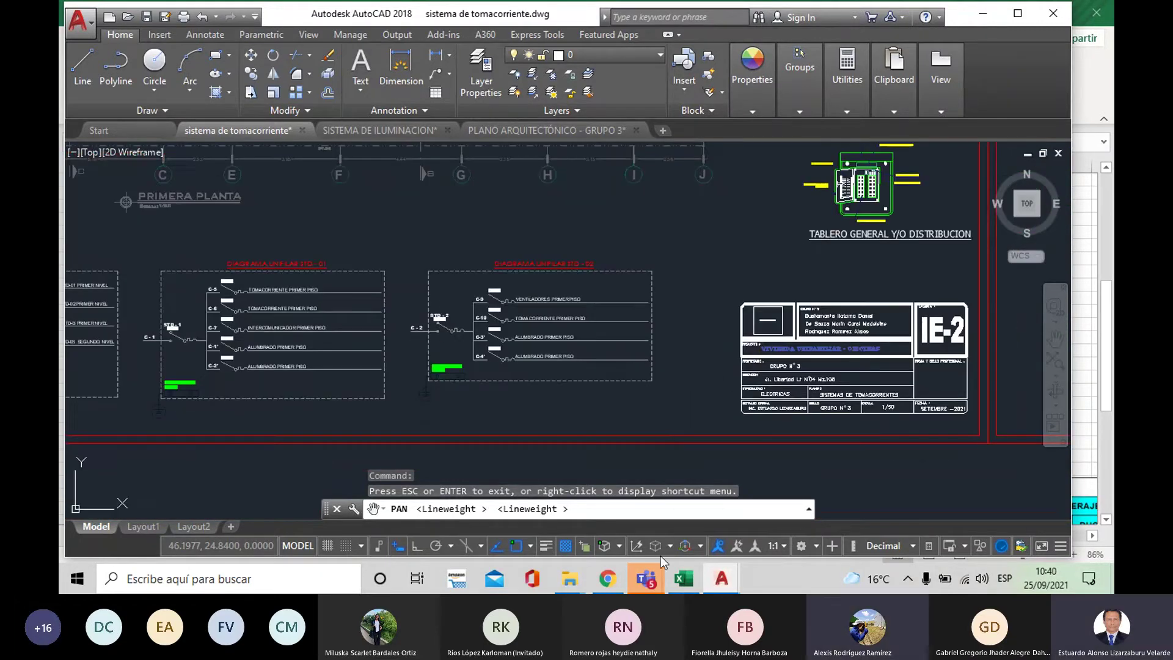
- Switch to the Microsoft Teams meeting and stop sharing the screen
mouse_move(646, 579)
left_click(705, 525)
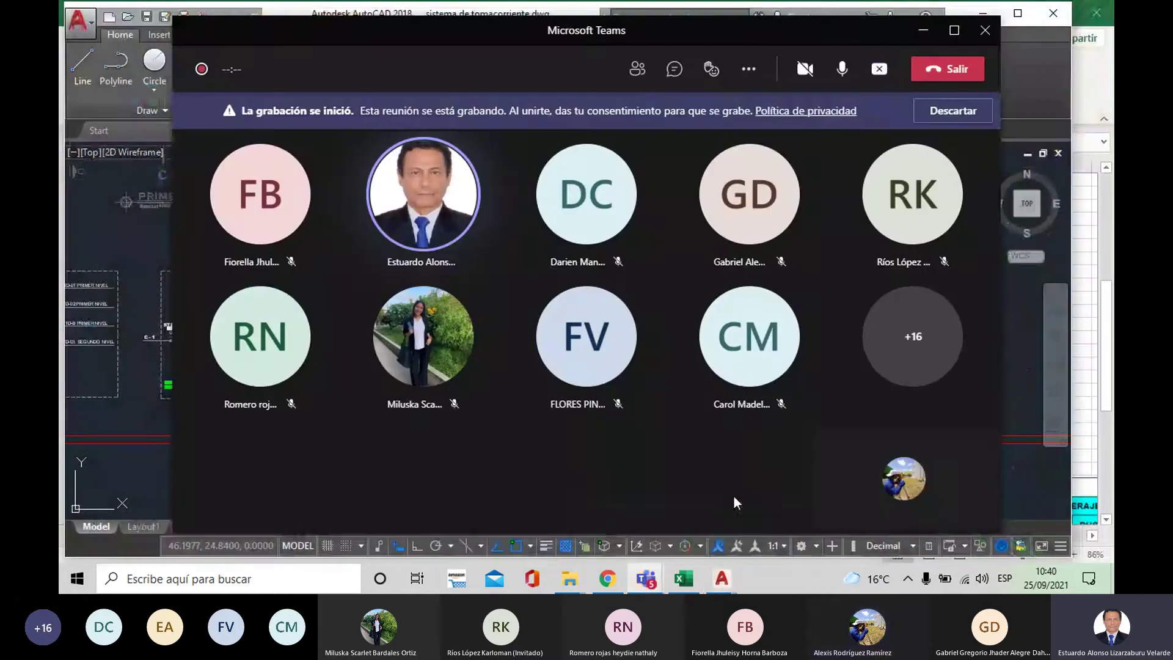
left_click(879, 72)
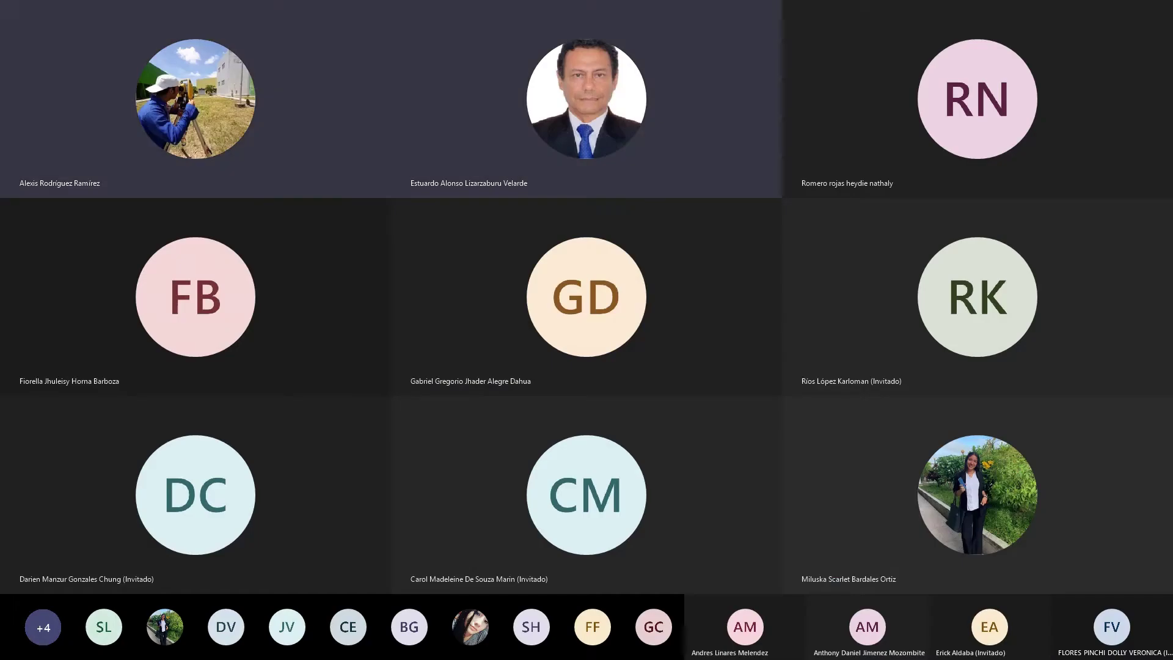
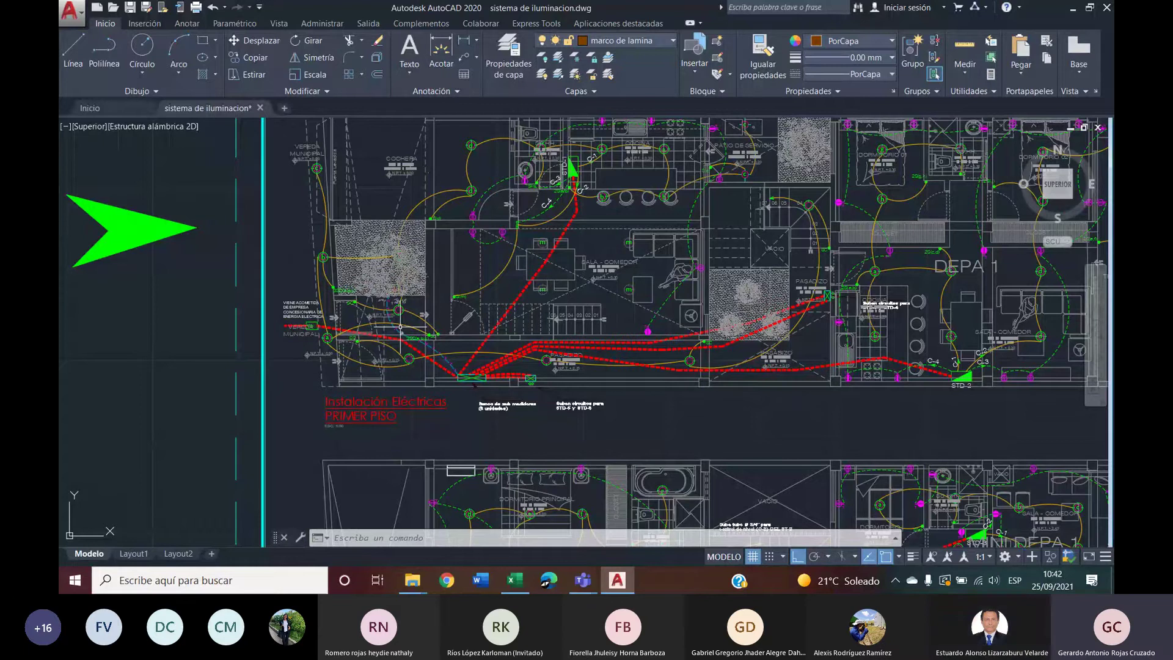
- Trace the first-floor supply from the street service connection through the sub-meter bank to board STD-1 beside the kitchen
scroll(318, 327, "up", 4)
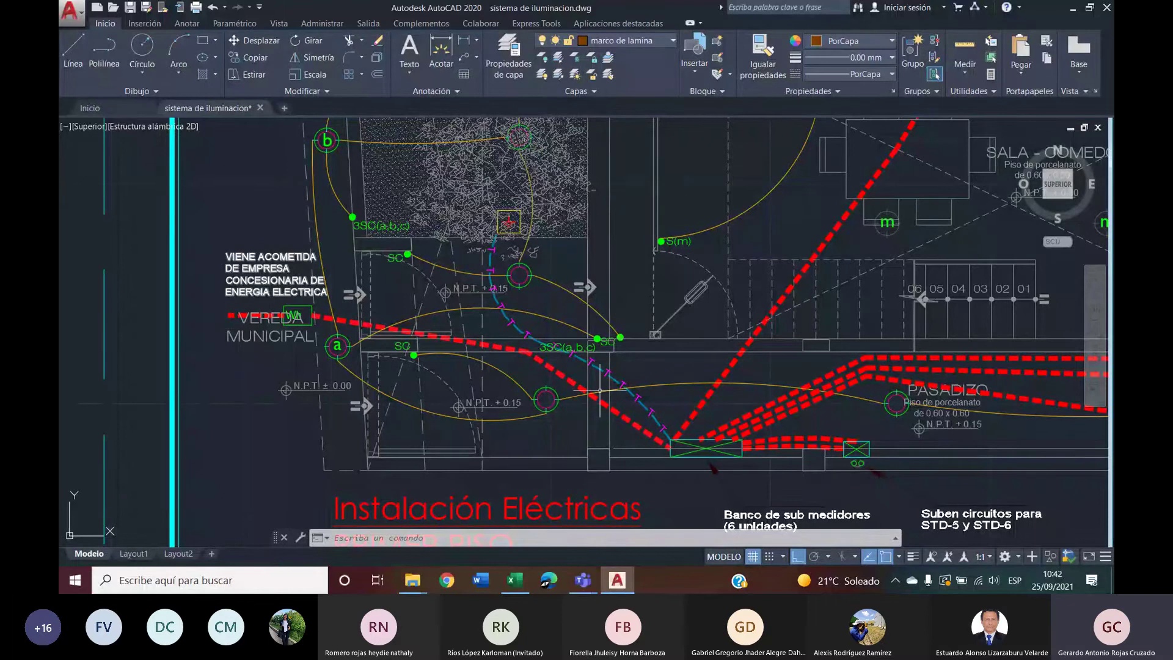
middle_click_drag(633, 406, 466, 325)
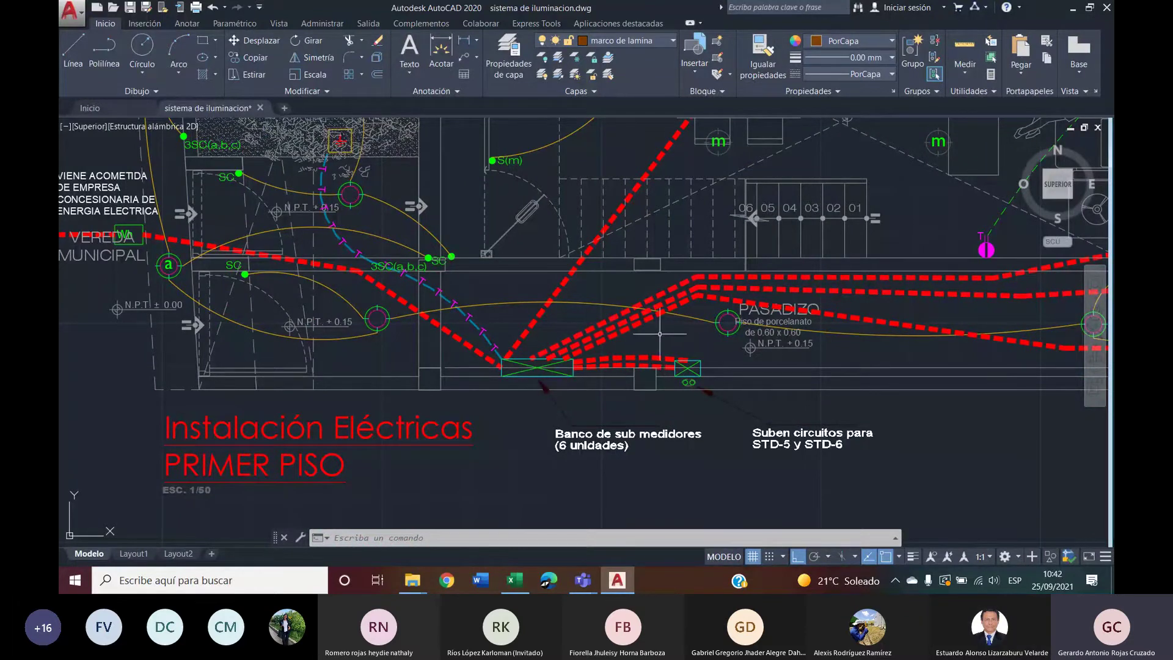
scroll(440, 361, "down", 4)
scroll(636, 153, "up", 5)
middle_click_drag(539, 116, 530, 225)
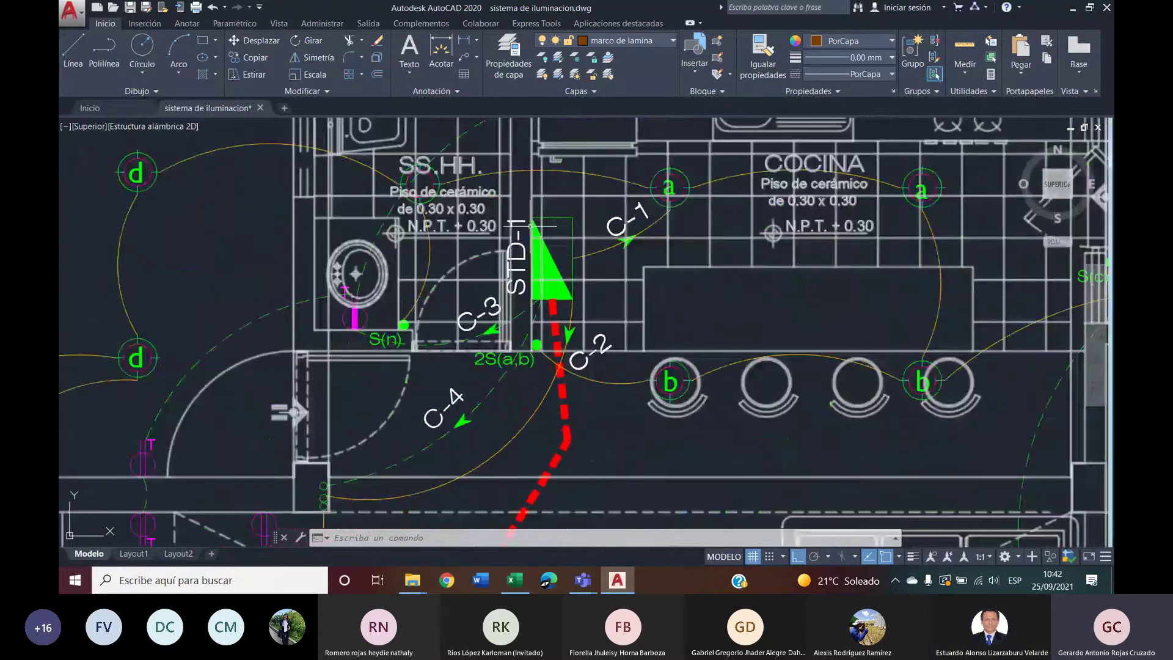
- Follow the feeders along the corridor to the STD-3 and STD-4 riser and board STD-2 in Depa 1, and return to the sub-meter bank
scroll(531, 224, "down", 3)
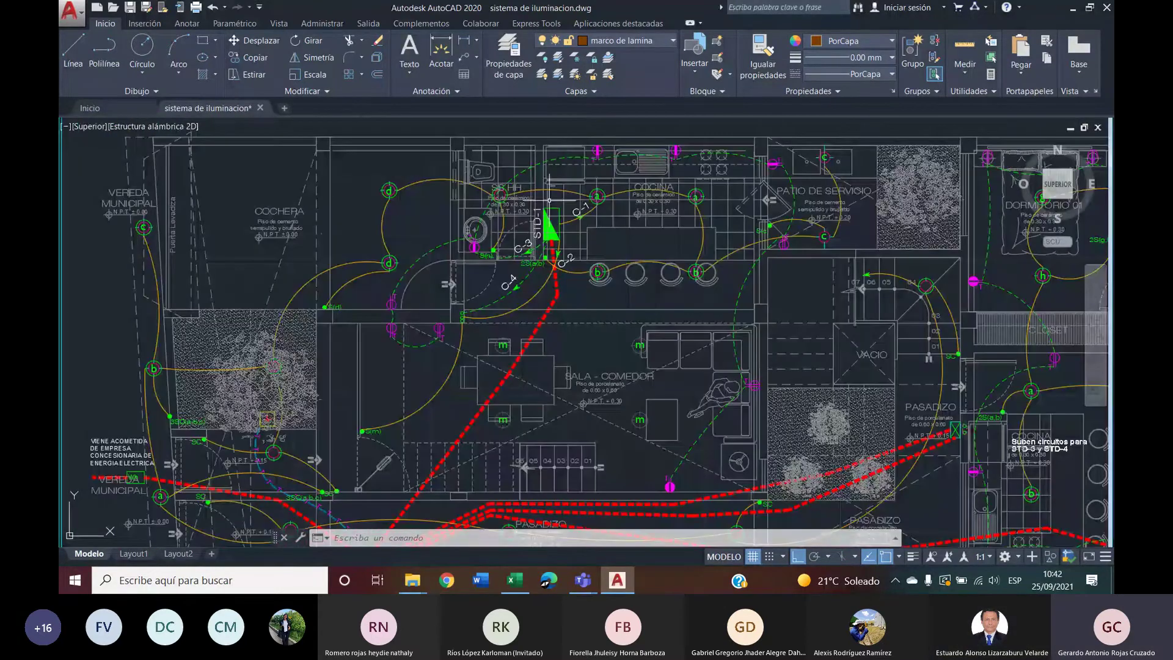
middle_click_drag(987, 440, 633, 340)
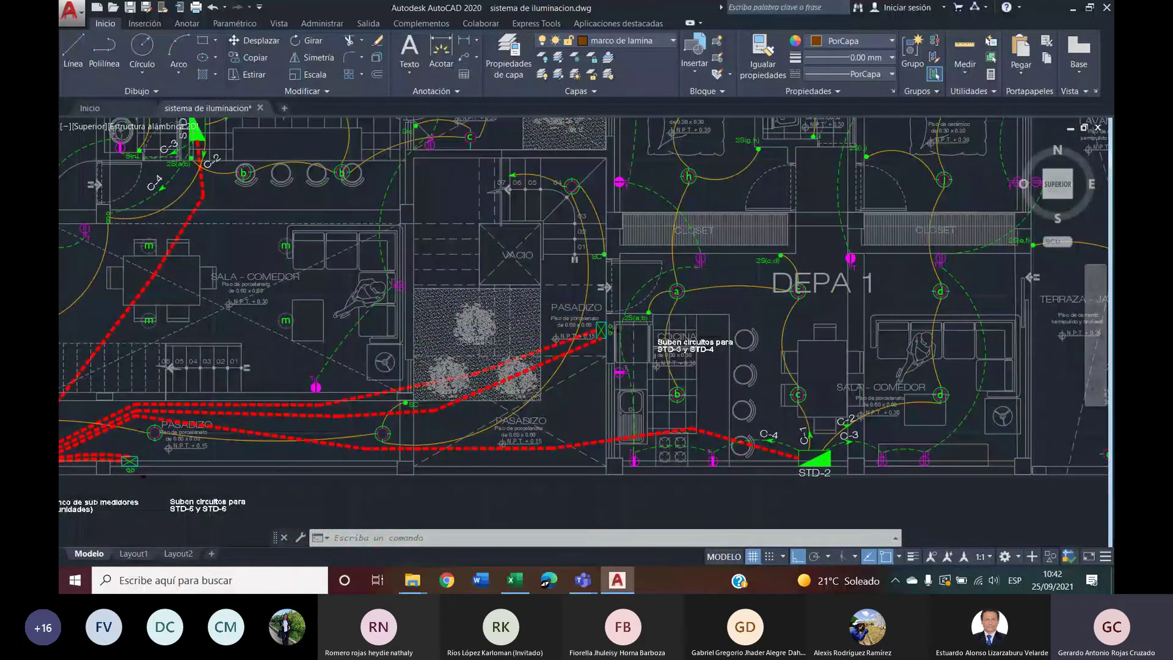
mouse_move(97, 349)
middle_mouse_down()
mouse_move(446, 258)
mouse_move(500, 286)
middle_mouse_up()
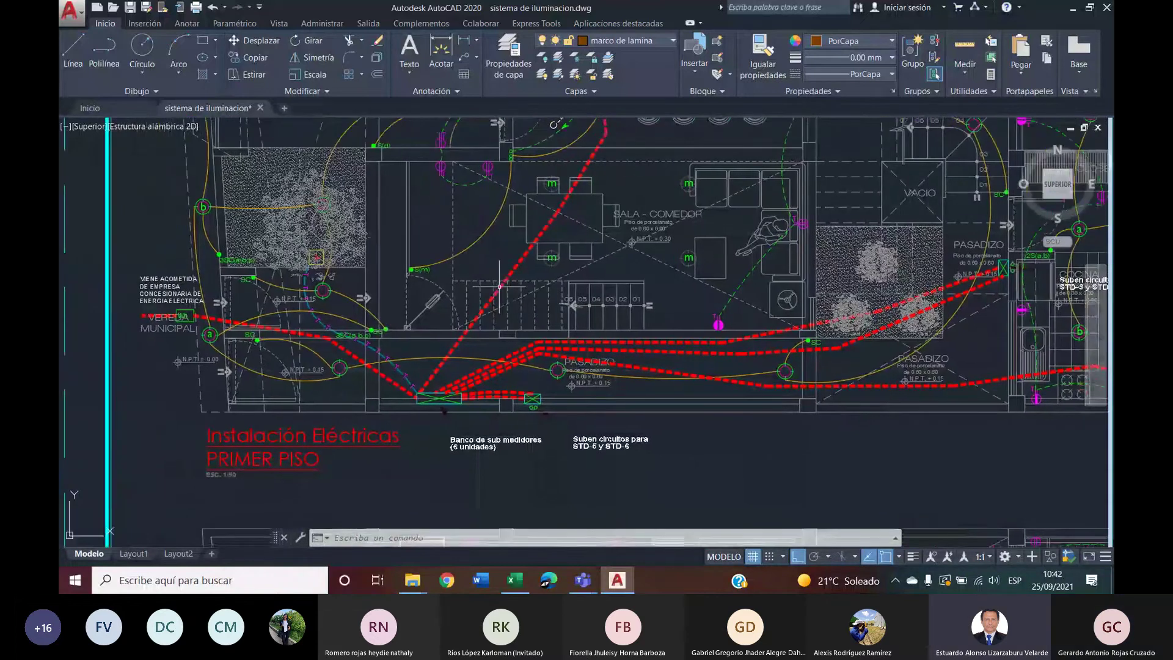
- Examine the incoming service cable and its connection to the six-unit sub-meter bank on the first-floor plan
scroll(500, 286, "up", 2)
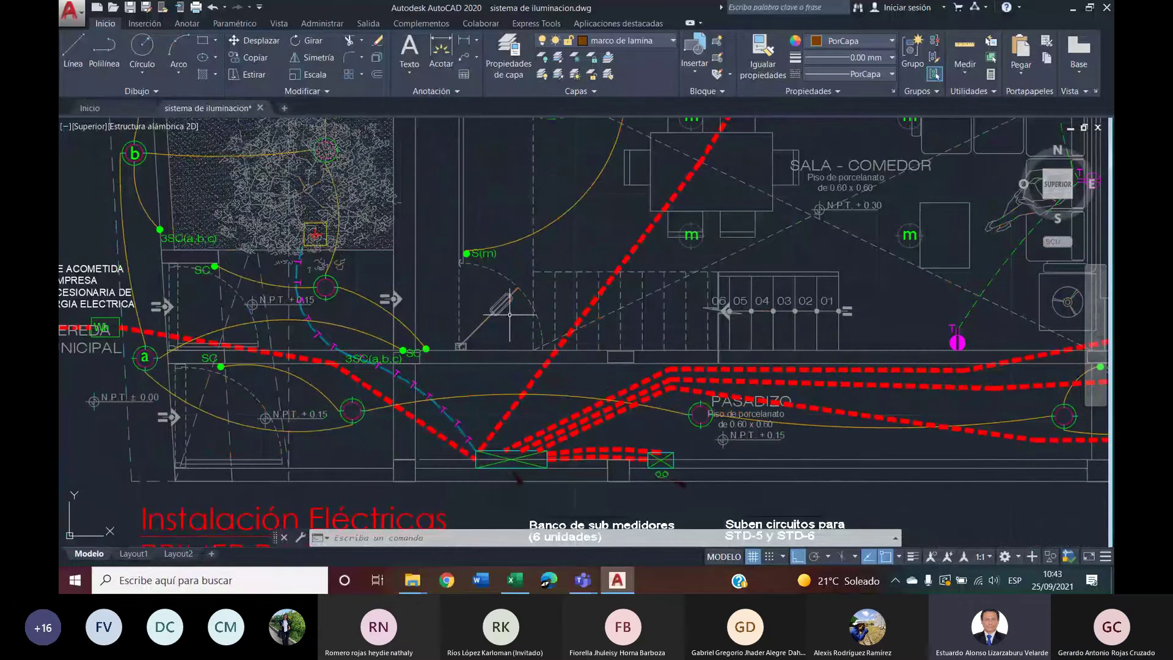
mouse_move(556, 374)
middle_mouse_down()
mouse_move(578, 333)
mouse_move(626, 315)
middle_mouse_up()
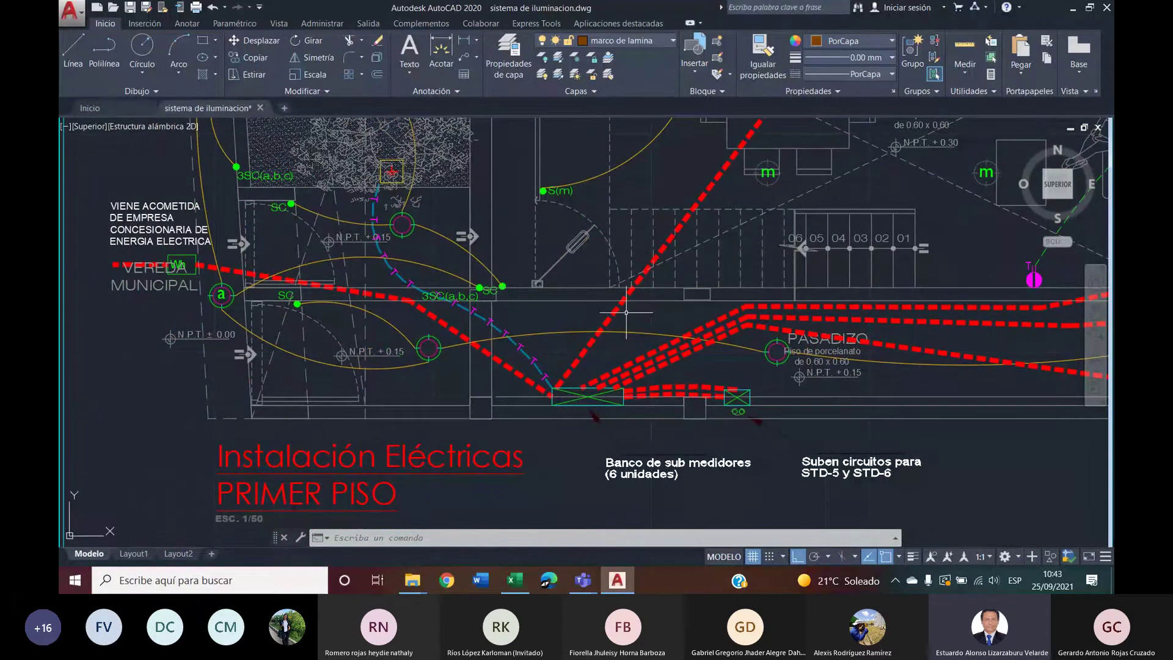
middle_click_drag(626, 314, 626, 312)
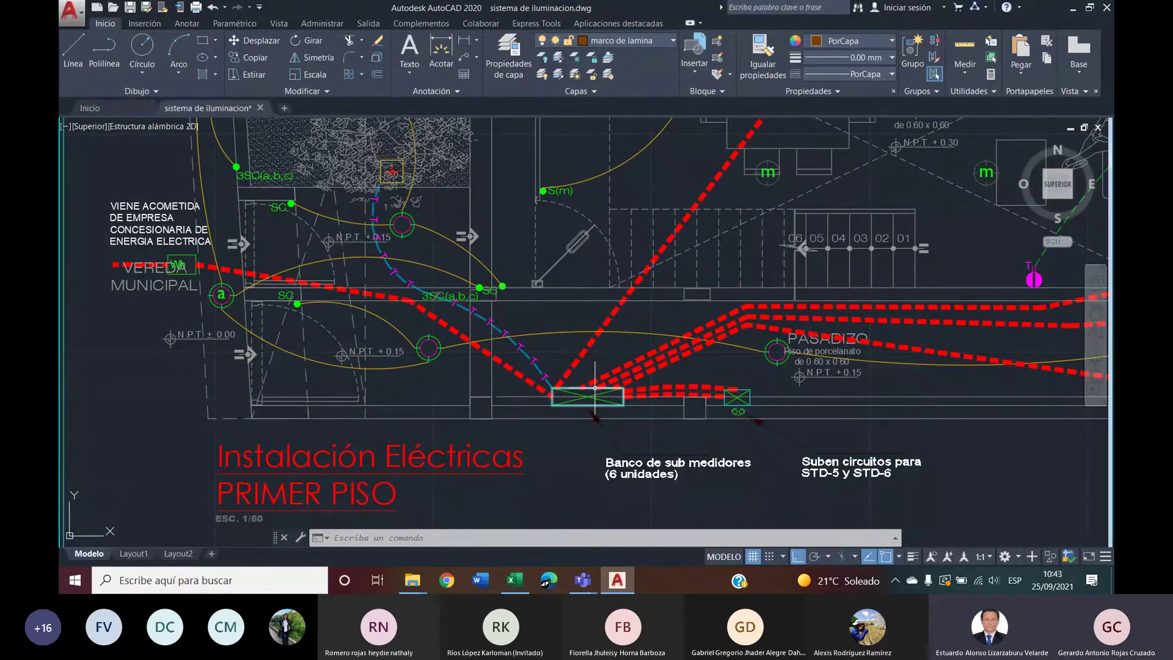
mouse_move(595, 388)
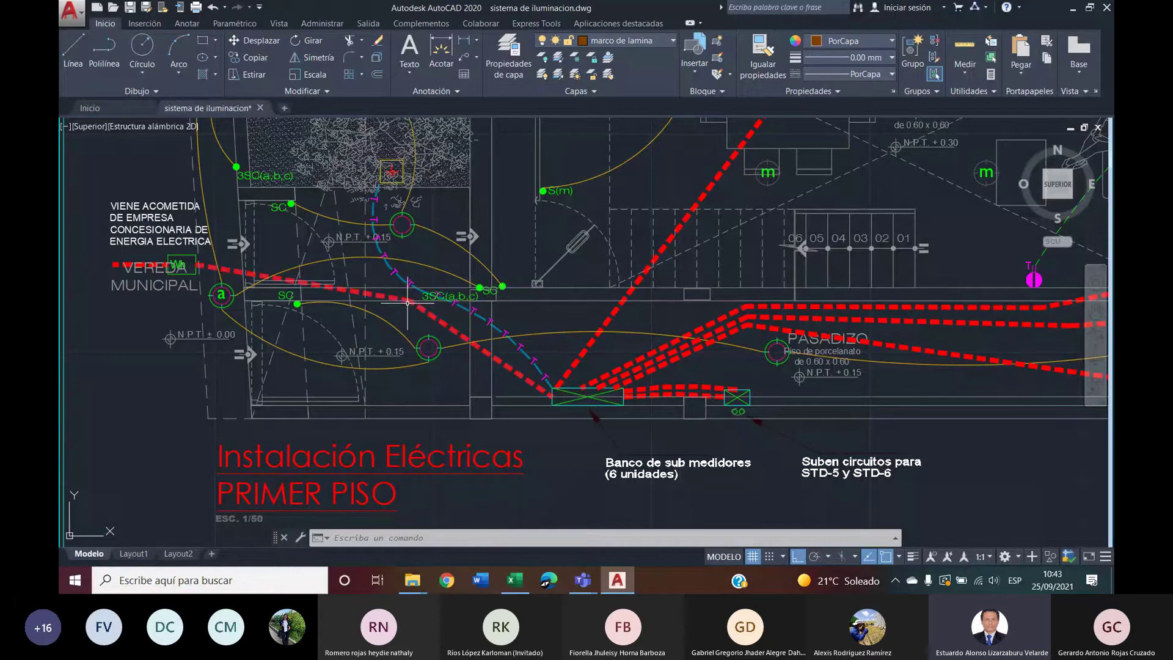
mouse_move(408, 302)
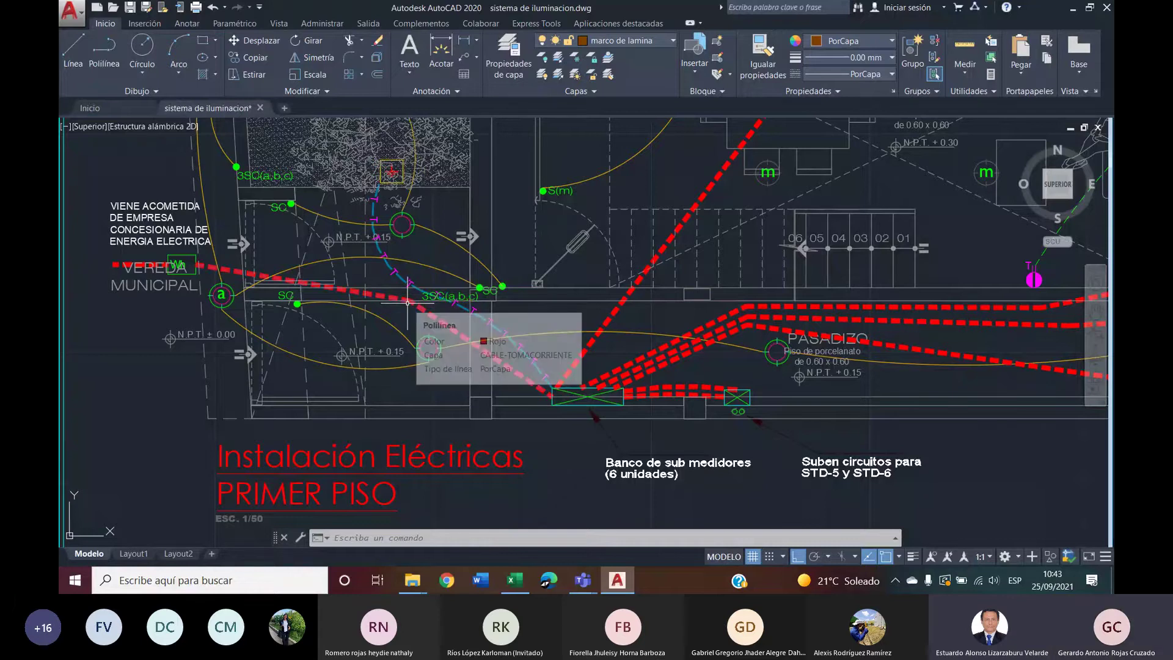
key("Escape")
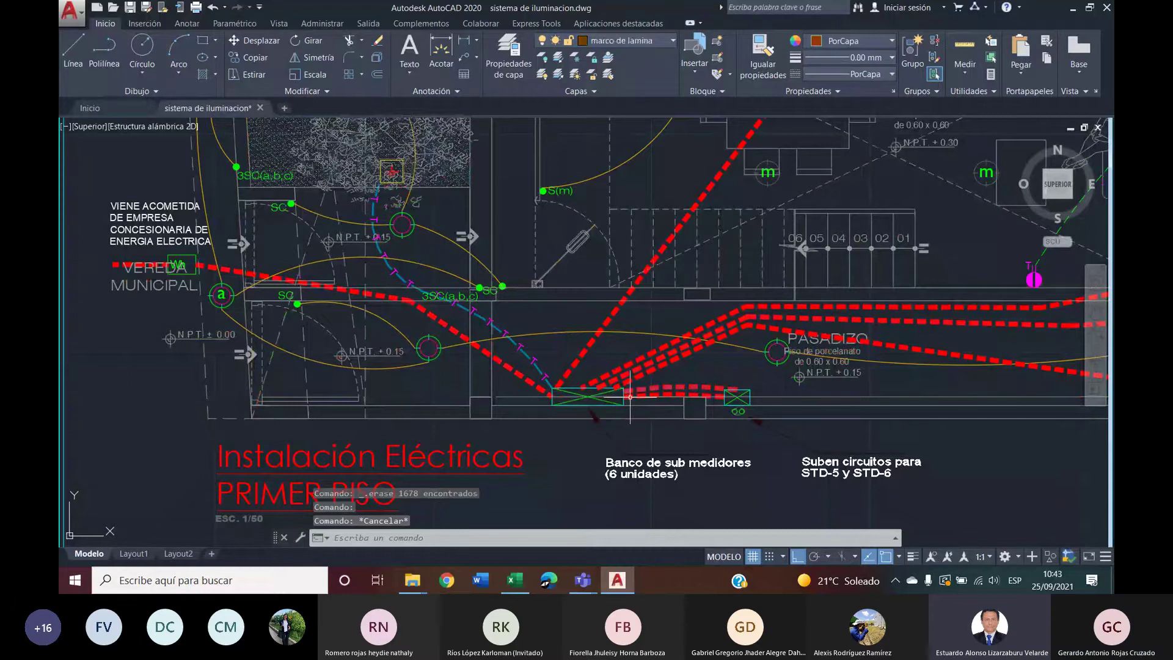
scroll(587, 386, "up", 3)
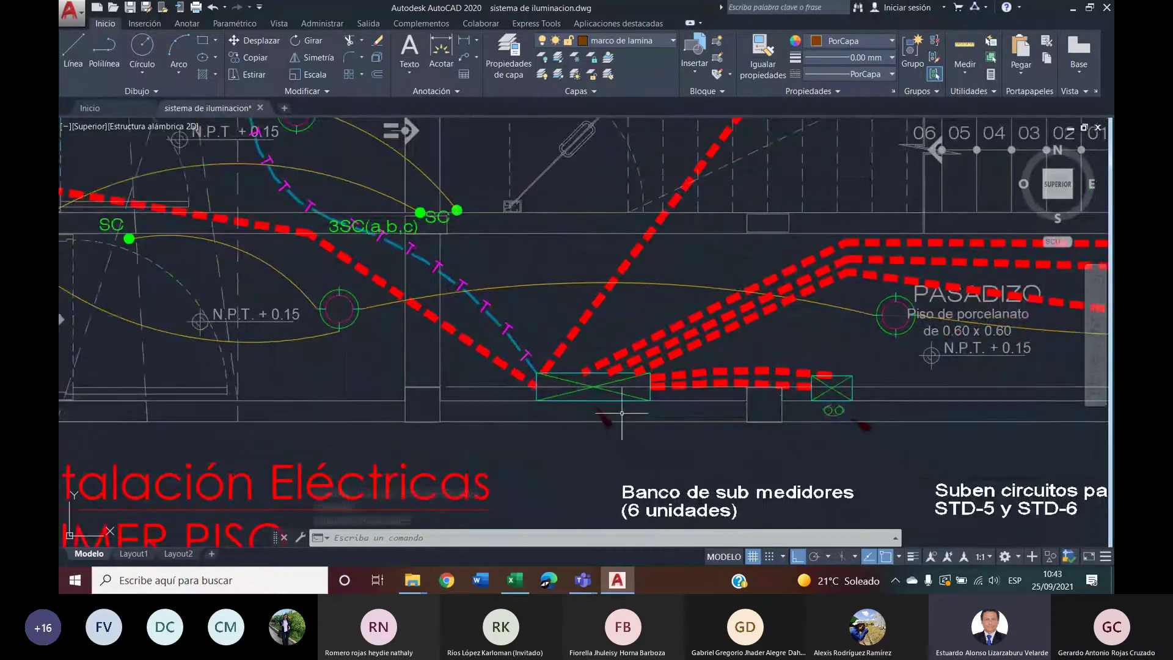
scroll(579, 403, "up", 2)
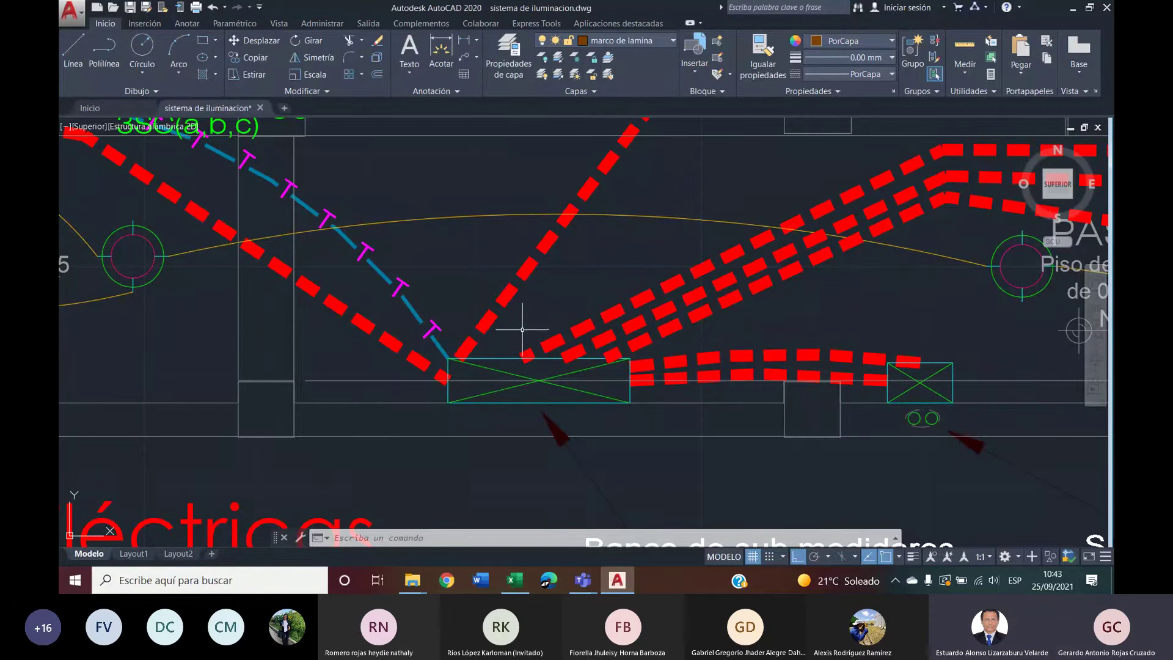
- Review how the feeders branch from the sub-meter bank toward STD-1, the corridor and the STD-5 and STD-6 riser
scroll(523, 329, "down", 5)
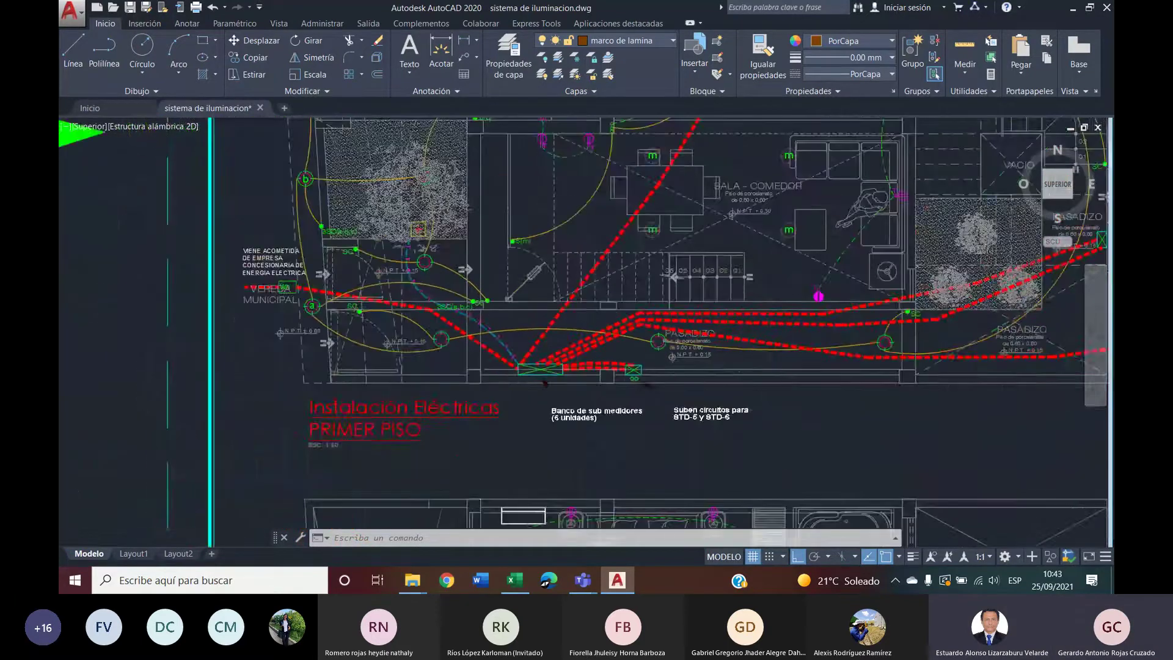
scroll(577, 338, "down", 2)
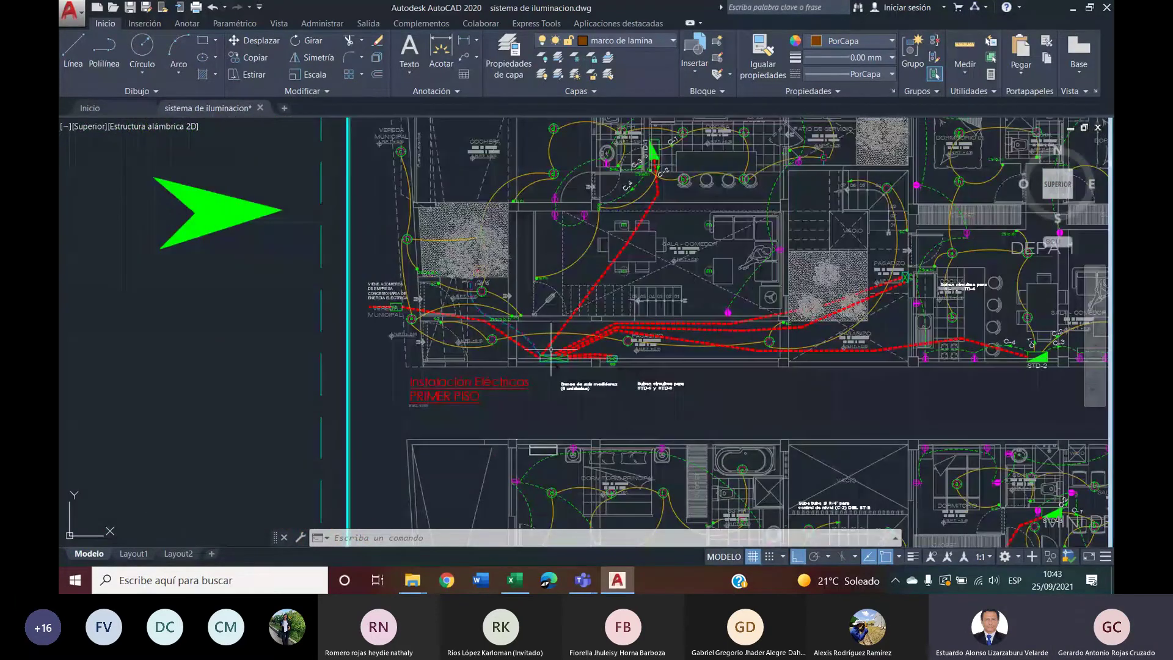
scroll(551, 350, "up", 4)
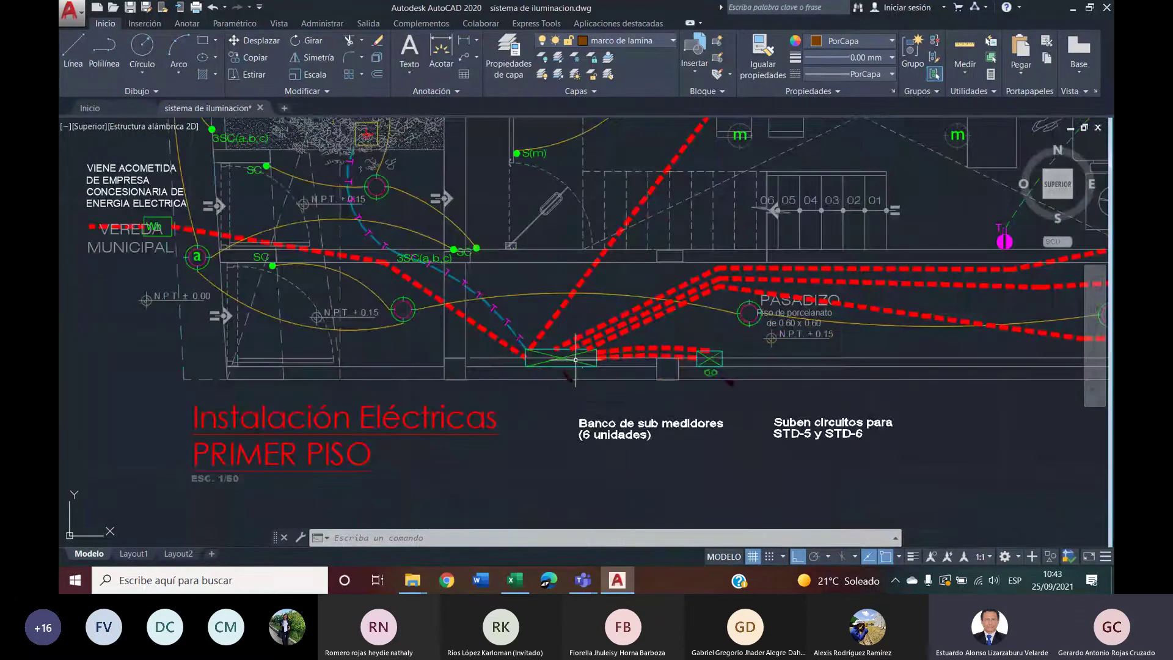
scroll(576, 360, "down", 2)
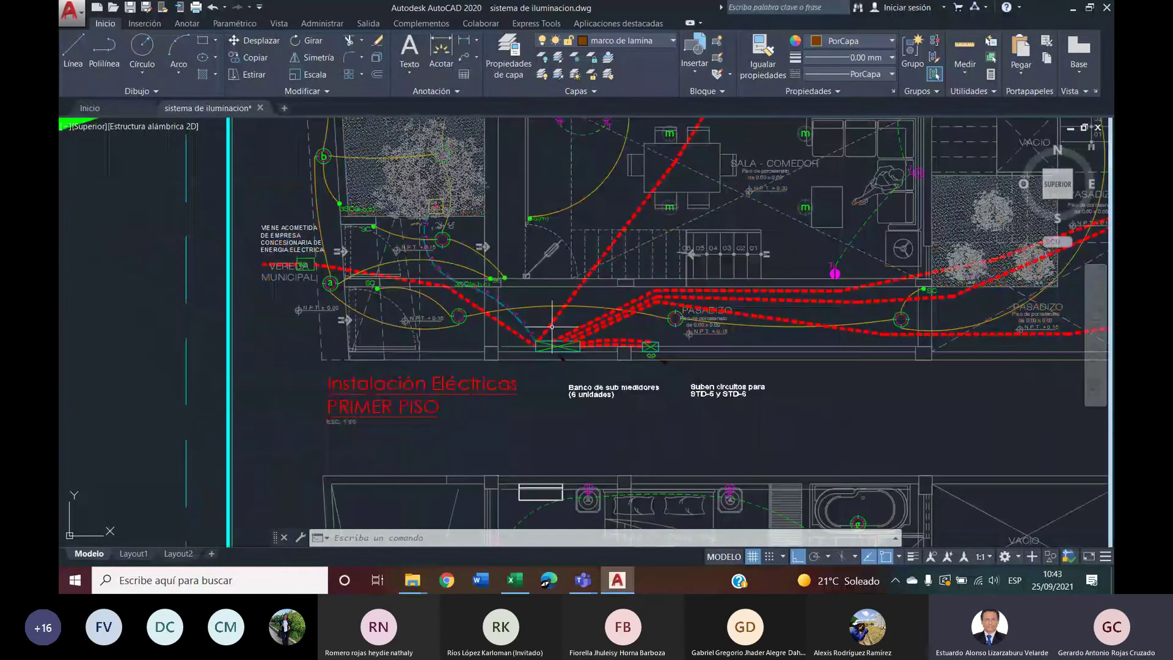
scroll(552, 327, "up", 2)
scroll(557, 311, "up", 1)
scroll(538, 275, "down", 2)
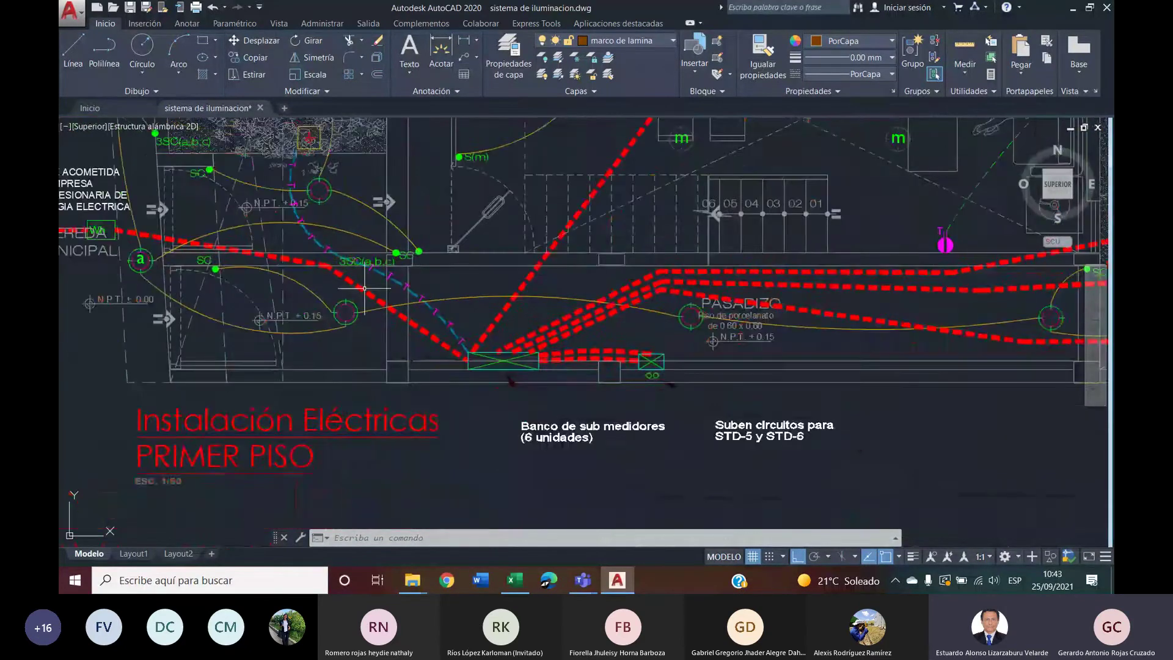
scroll(522, 223, "up", 1)
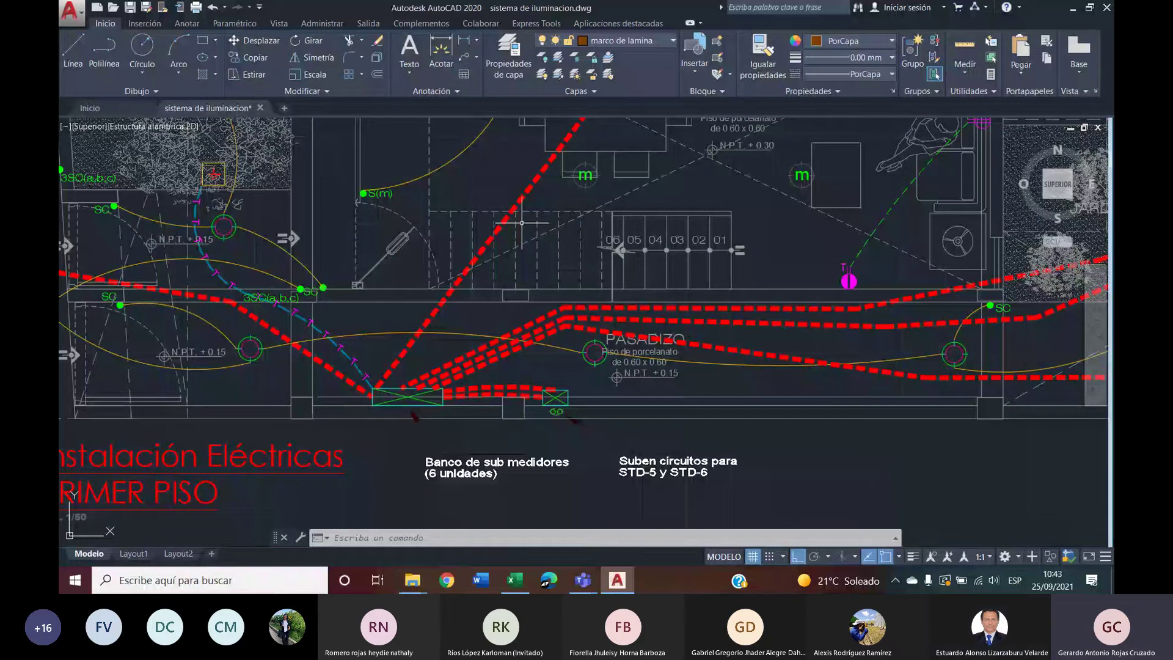
middle_click_drag(437, 312, 498, 348)
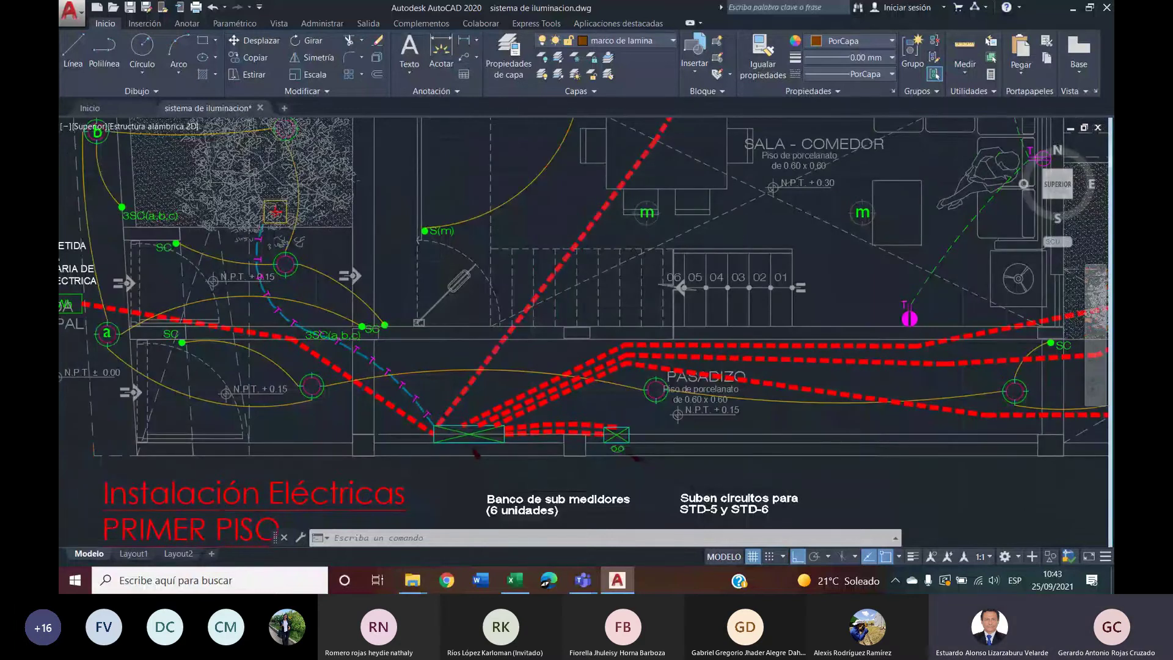
- Trace the feeder from the sub-meter bank to board STD-1, and the service cable from the sidewalk meter to the bank
scroll(520, 341, "up", 1)
scroll(529, 340, "down", 1)
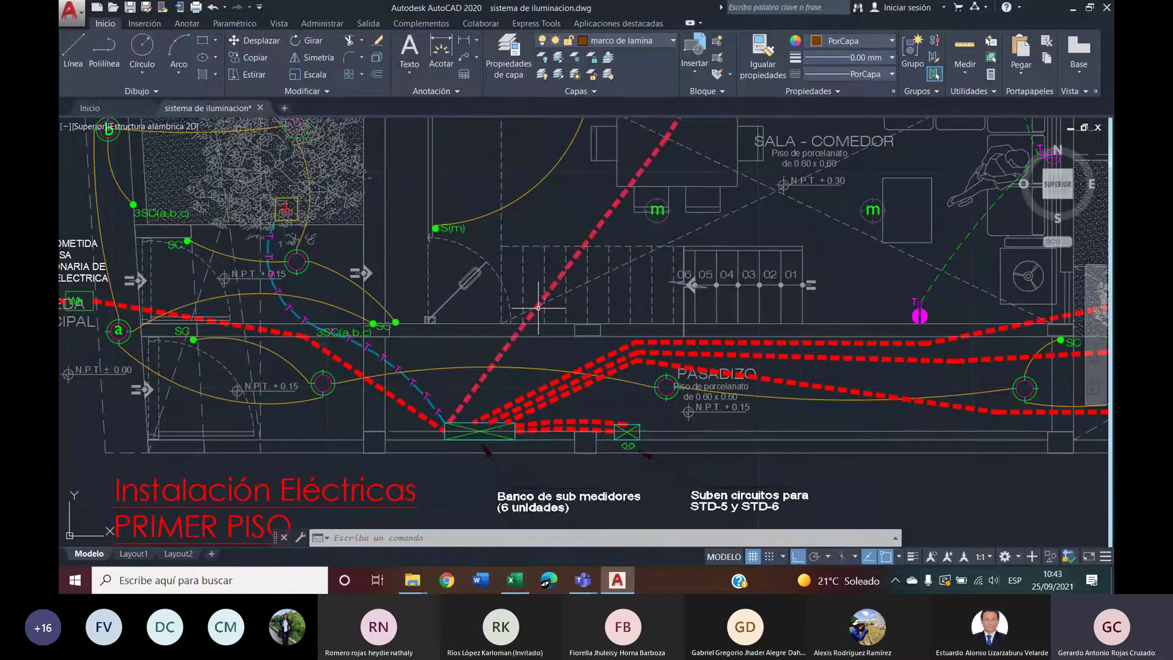
middle_click_drag(538, 307, 404, 603)
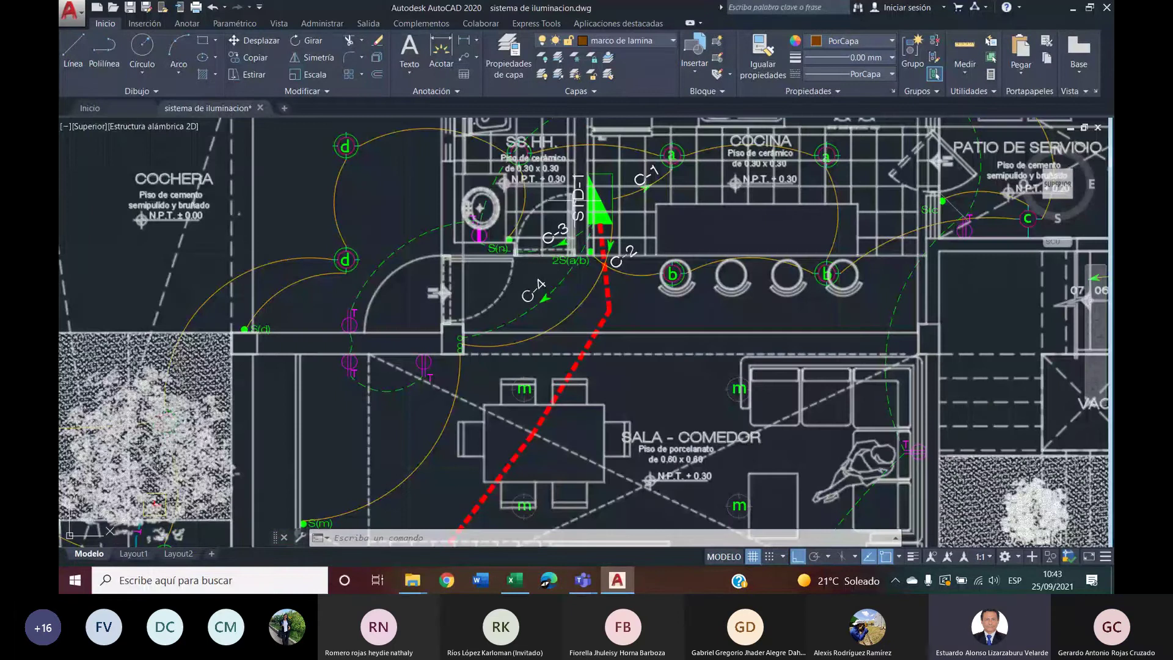
middle_click_drag(296, 645, 431, 347)
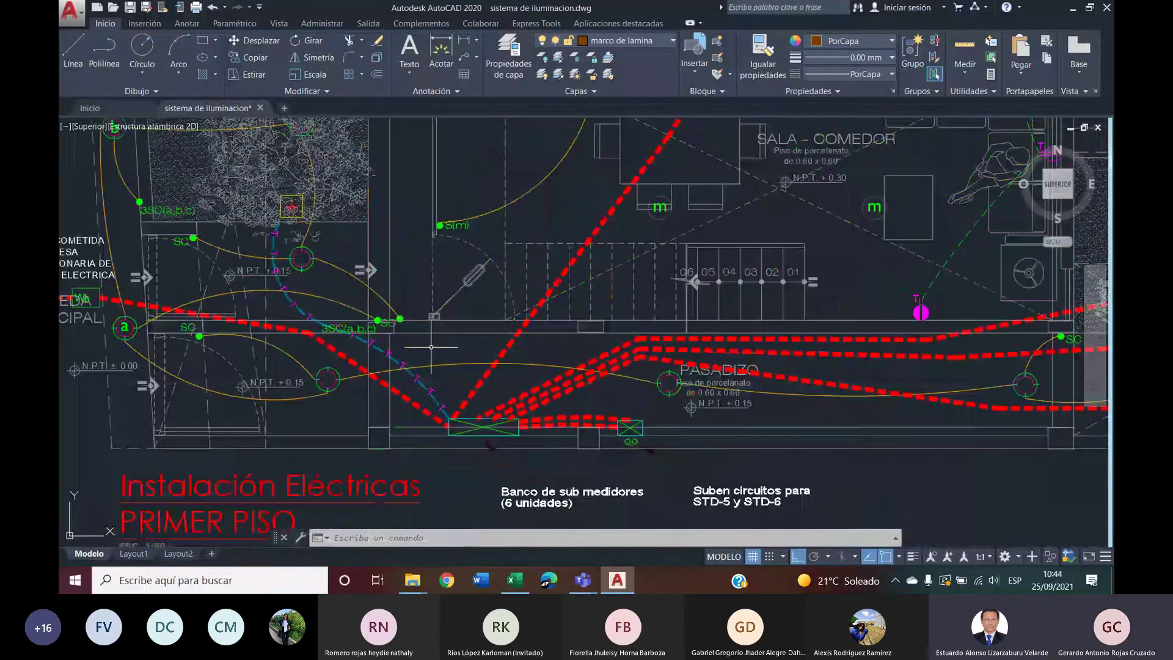
scroll(431, 346, "up", 2)
middle_click_drag(341, 357, 655, 309)
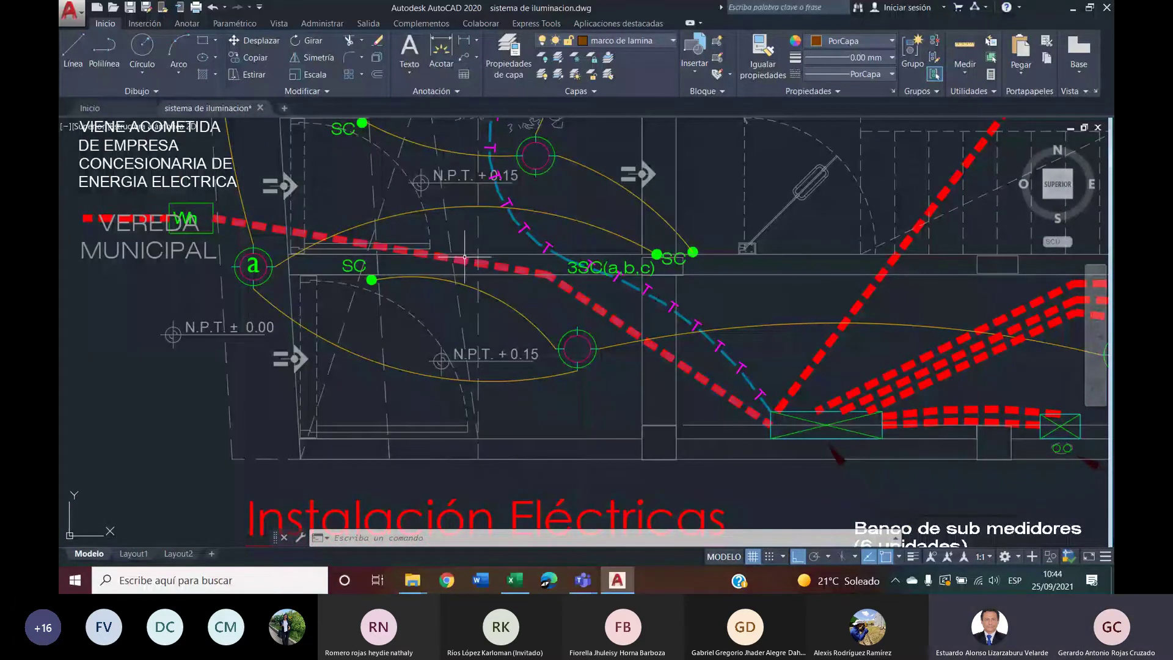
mouse_move(465, 259)
scroll(465, 259, "down", 2)
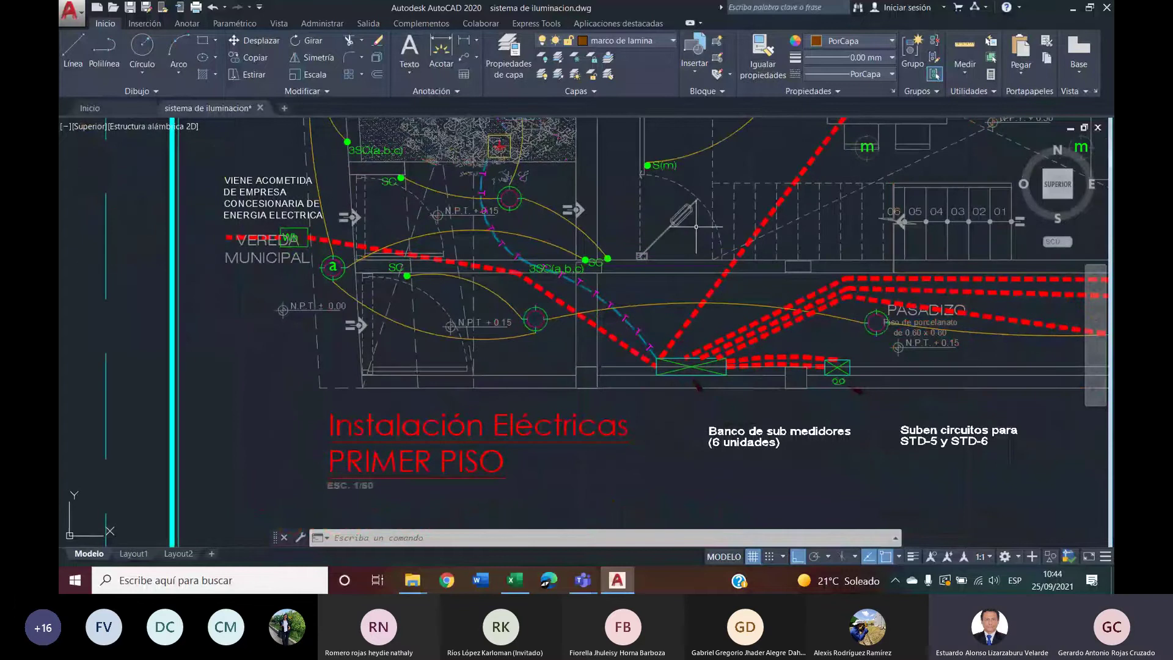
middle_click_drag(696, 226, 642, 253)
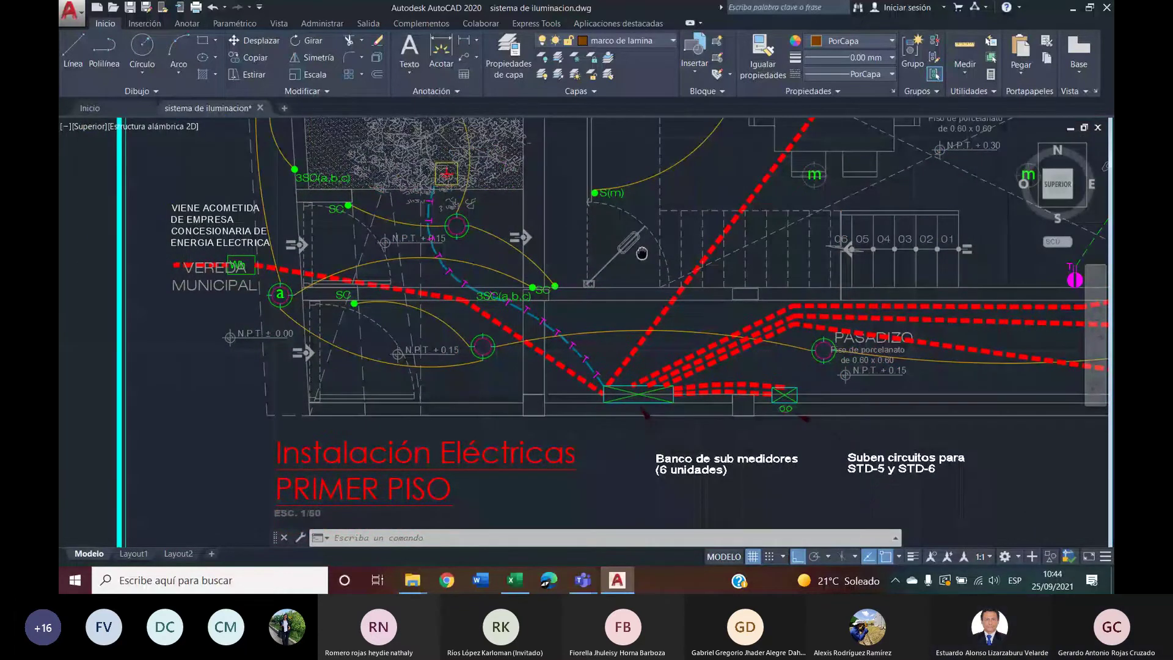
- Review the first-floor feeder layout around the living-dining room, from the sub-meter bank toward STD-1 and the corridor
scroll(565, 190, "down", 3)
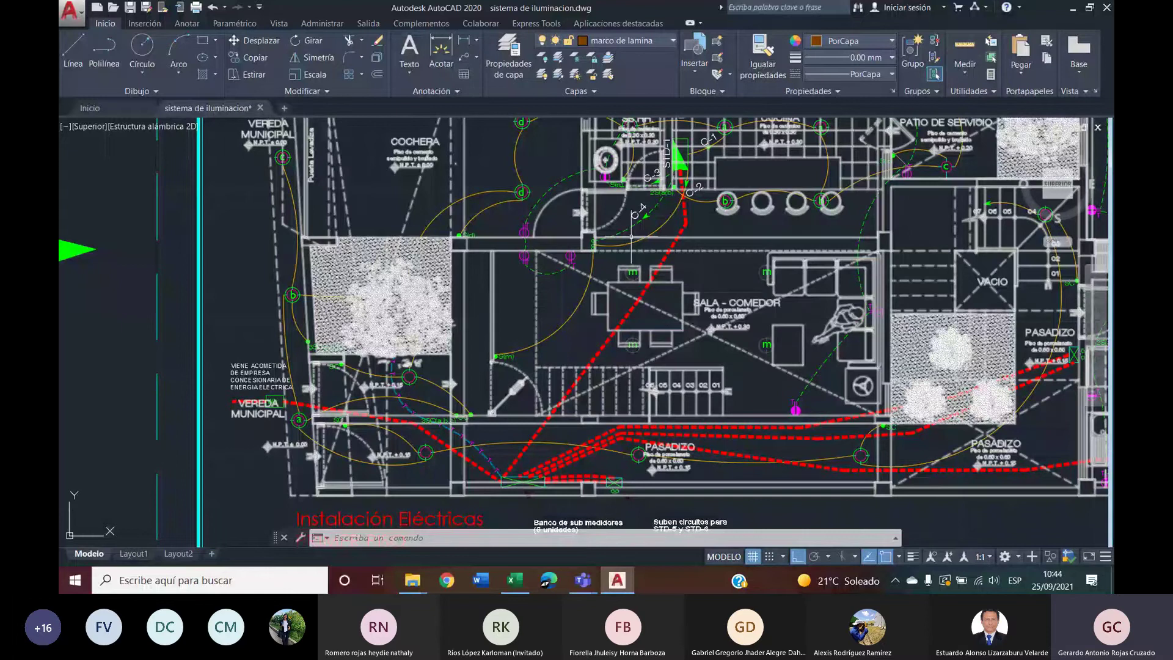
middle_click_drag(631, 236, 614, 205)
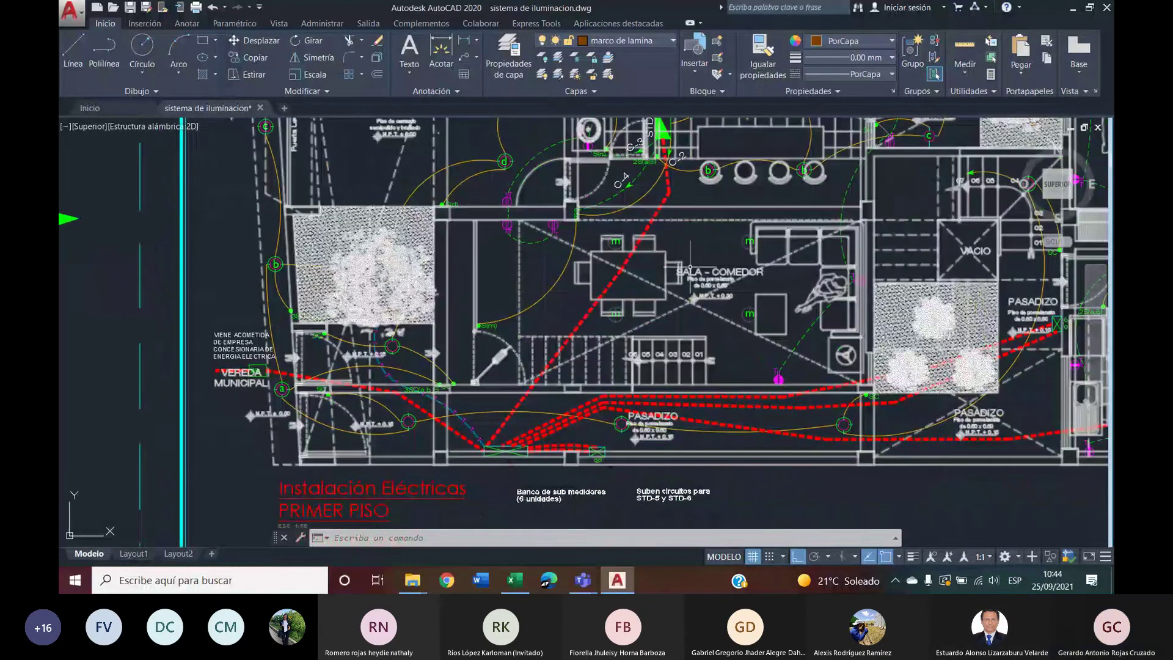
scroll(624, 269, "up", 2)
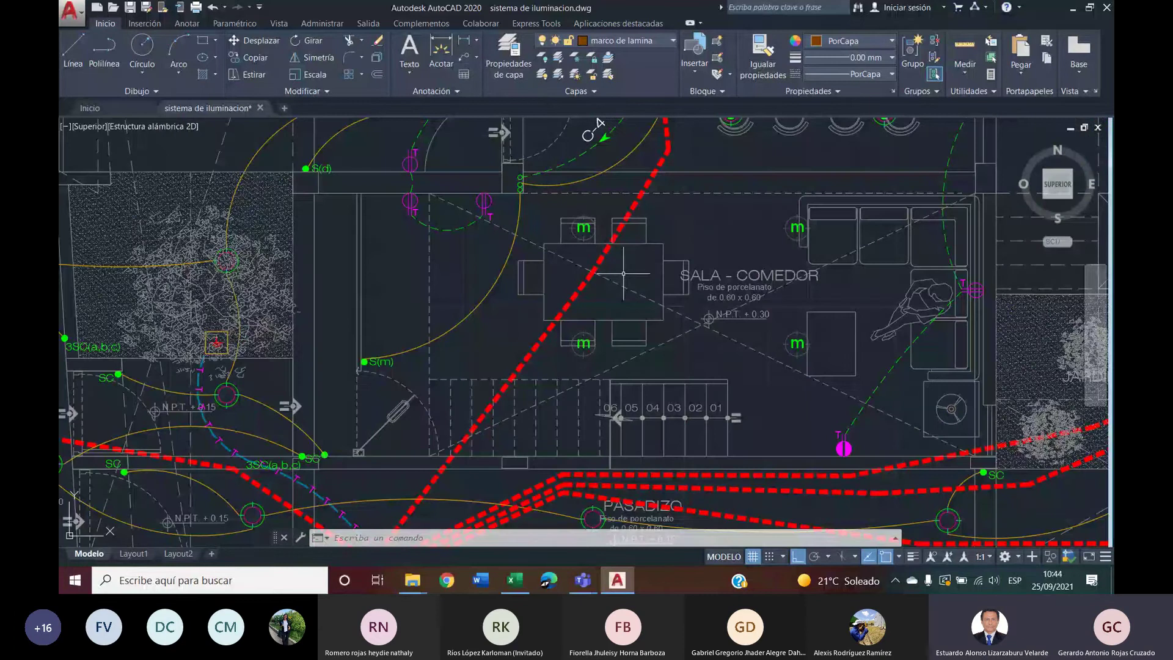
scroll(587, 223, "down", 2)
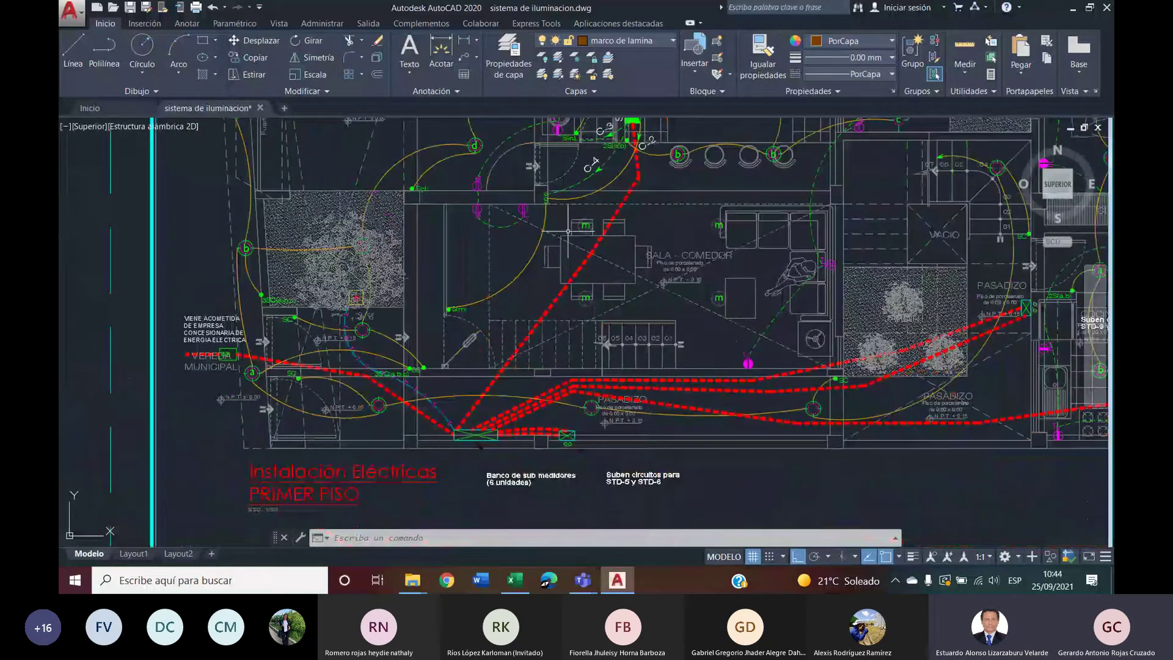
scroll(476, 302, "up", 2)
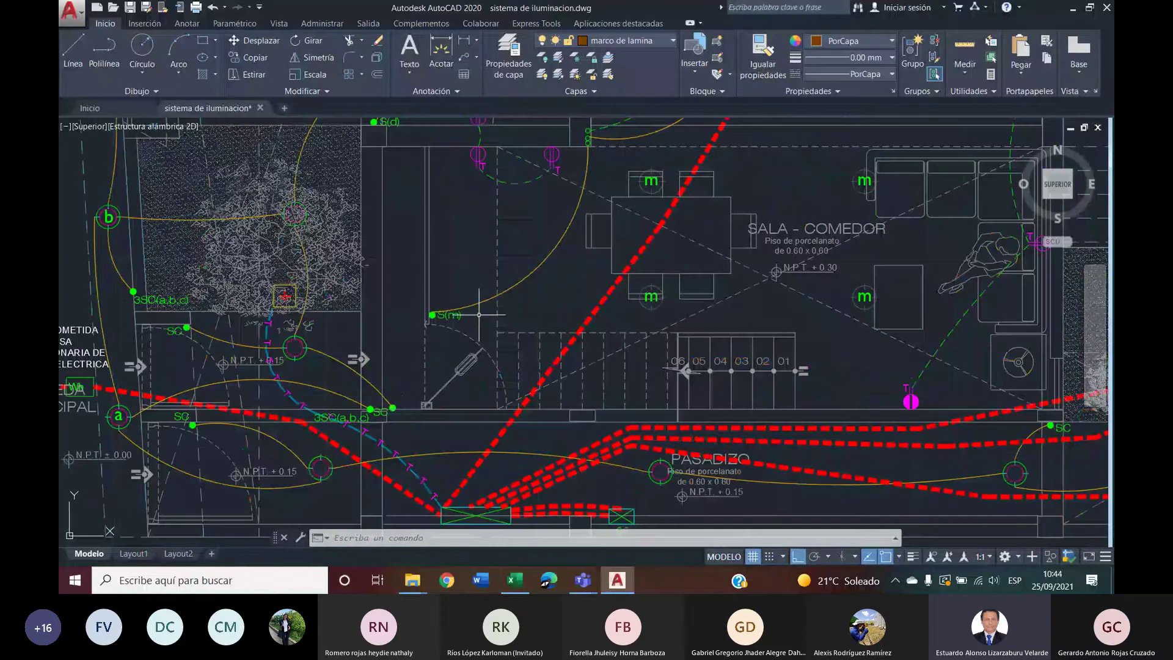
middle_click_drag(479, 315, 556, 310)
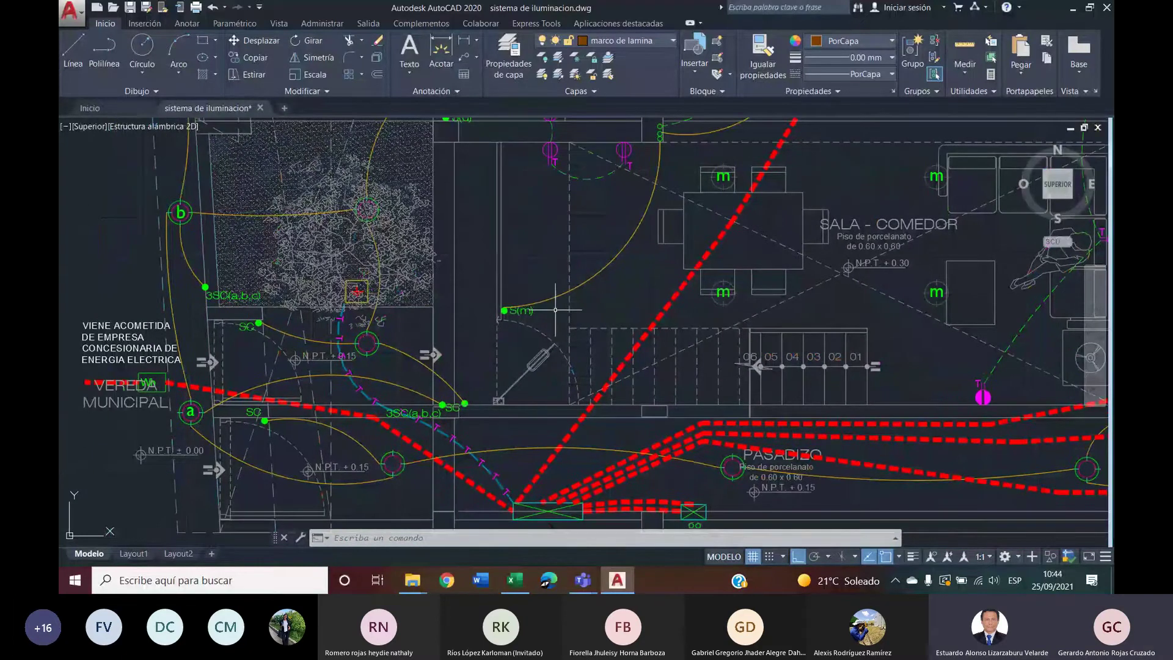
middle_click_drag(571, 341, 581, 280)
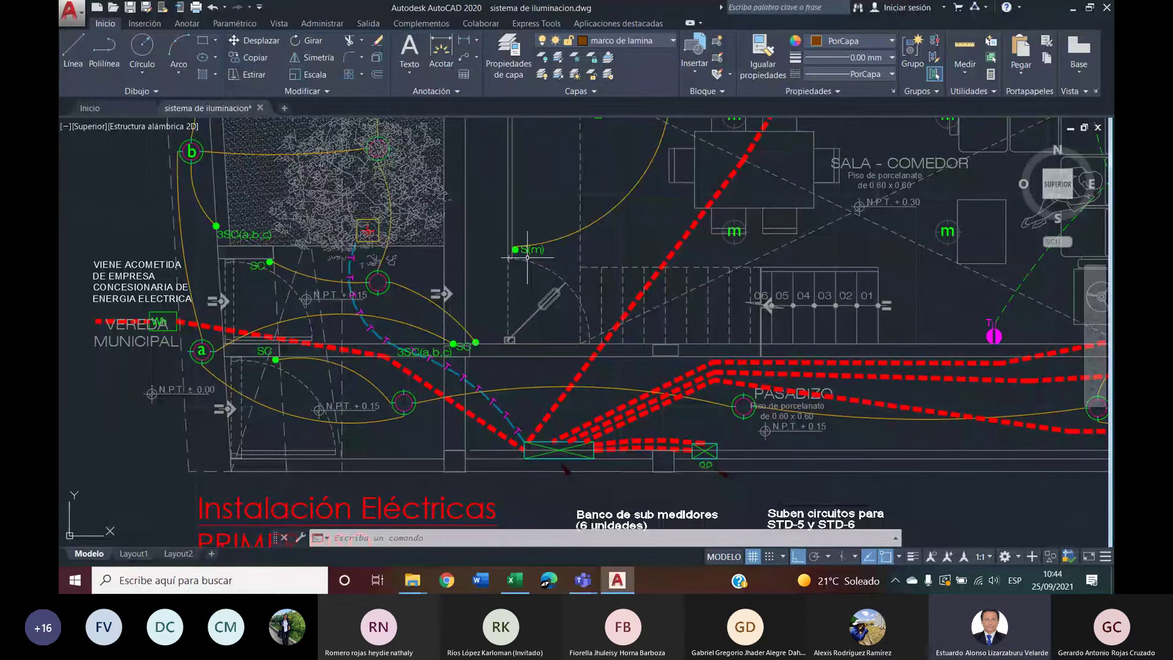
- Examine the T-marked line running from the boxed symbol in the front garden to the six-unit sub-meter bank
scroll(487, 305, "up", 2)
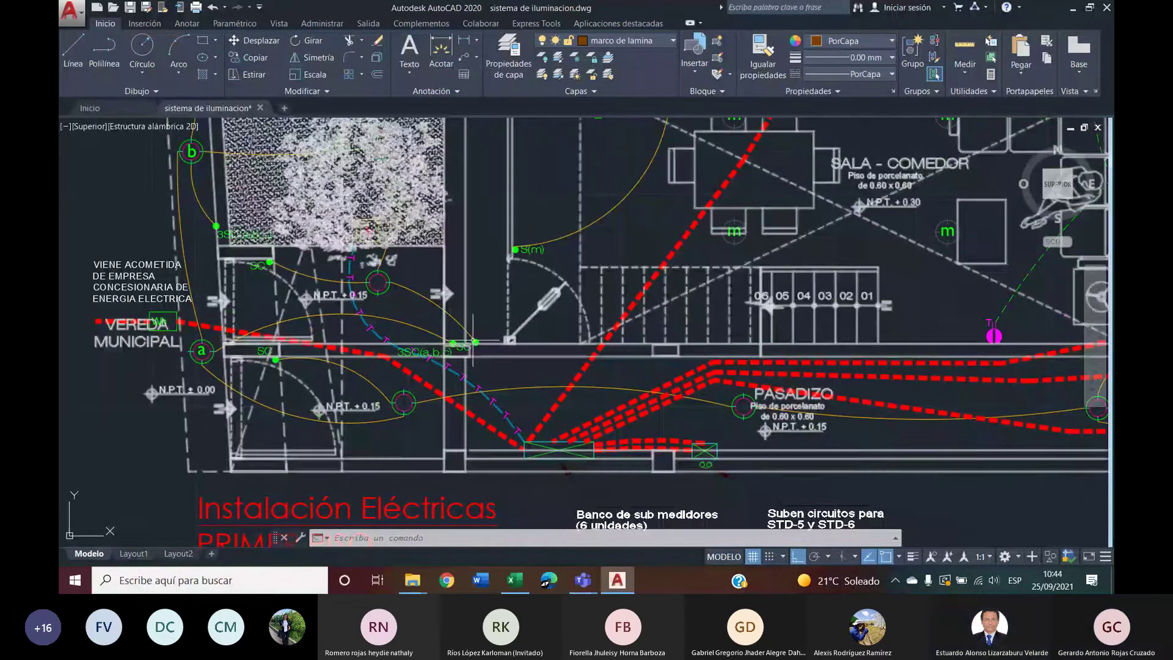
scroll(487, 305, "down", 2)
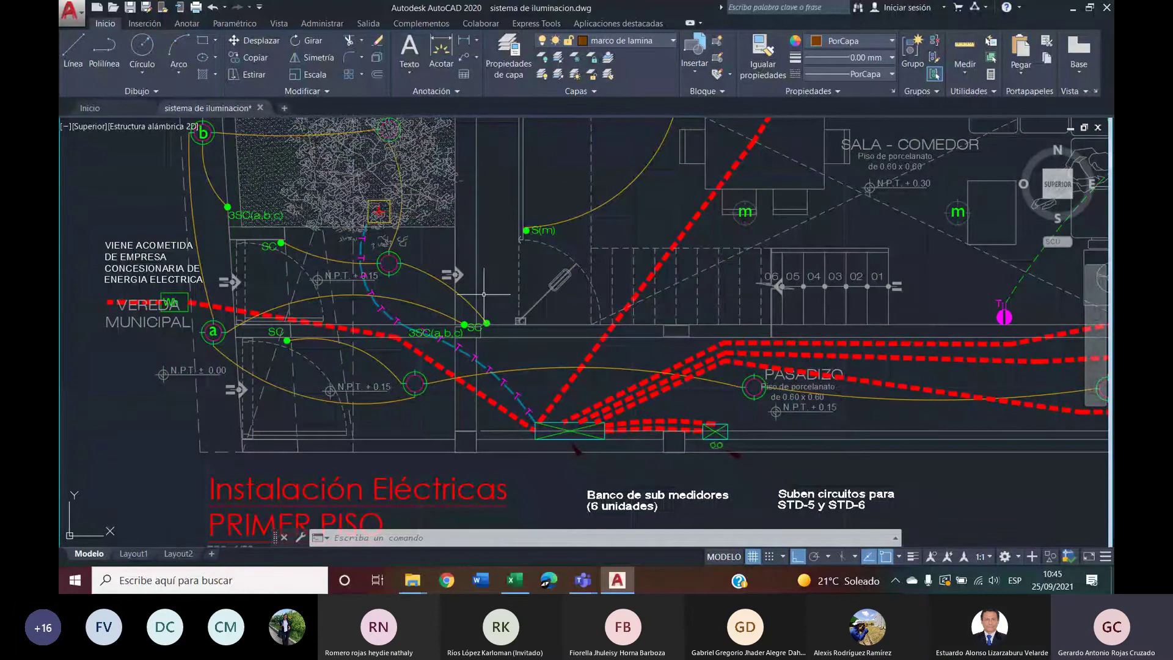
scroll(484, 294, "up", 2)
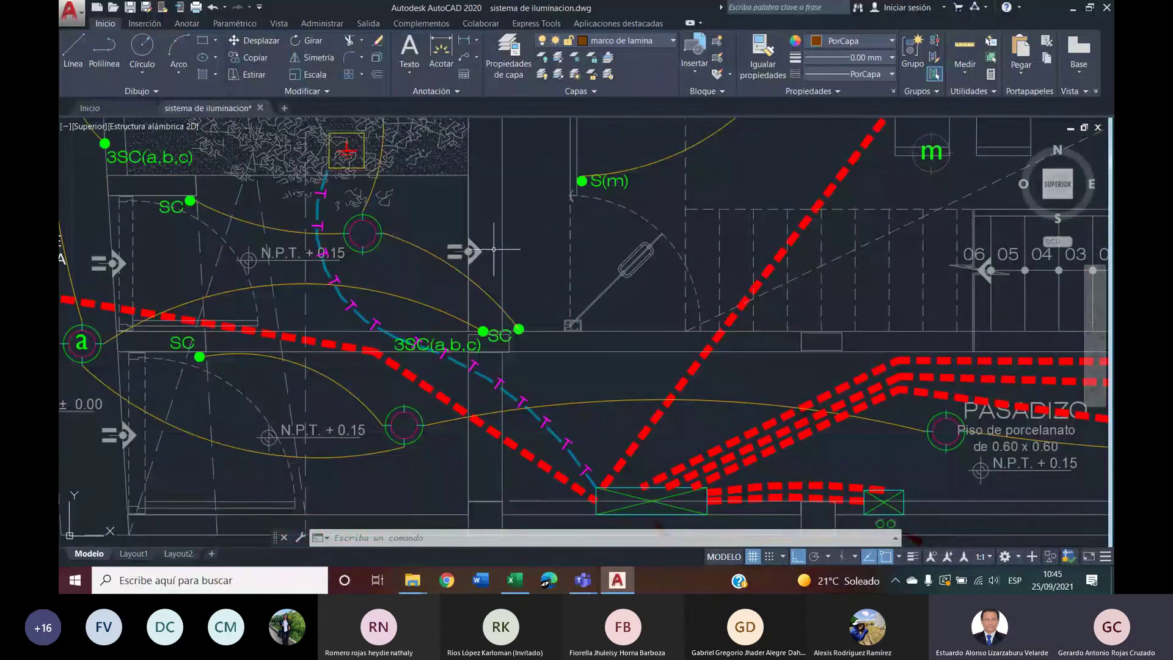
scroll(549, 226, "down", 2)
scroll(470, 242, "up", 2)
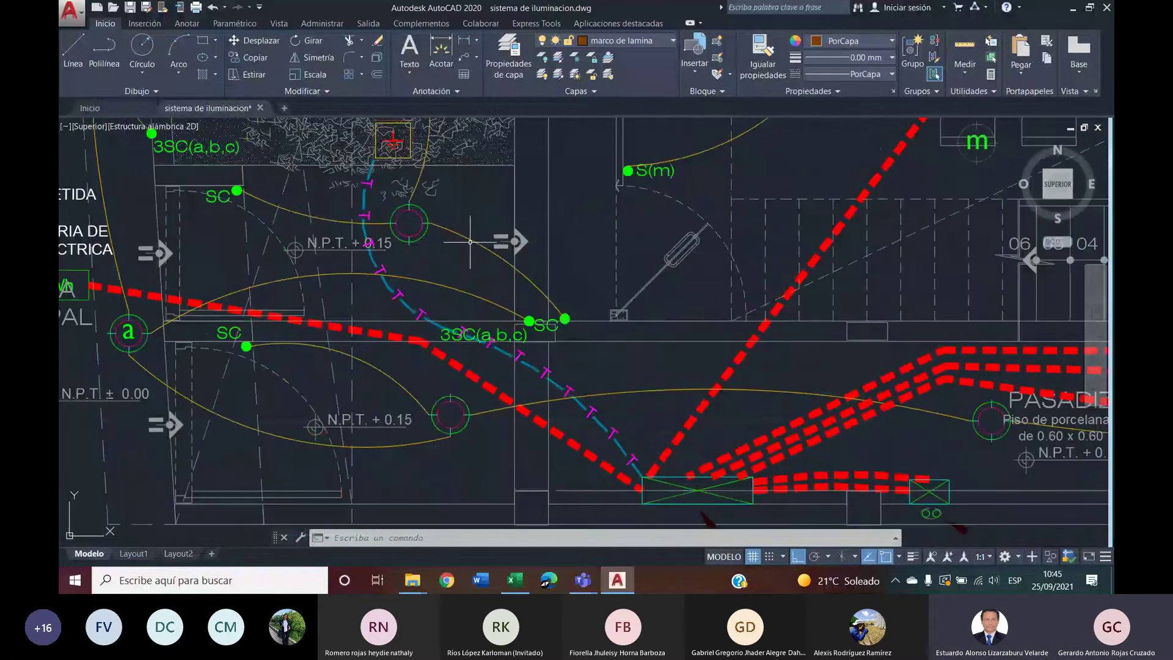
scroll(559, 244, "down", 2)
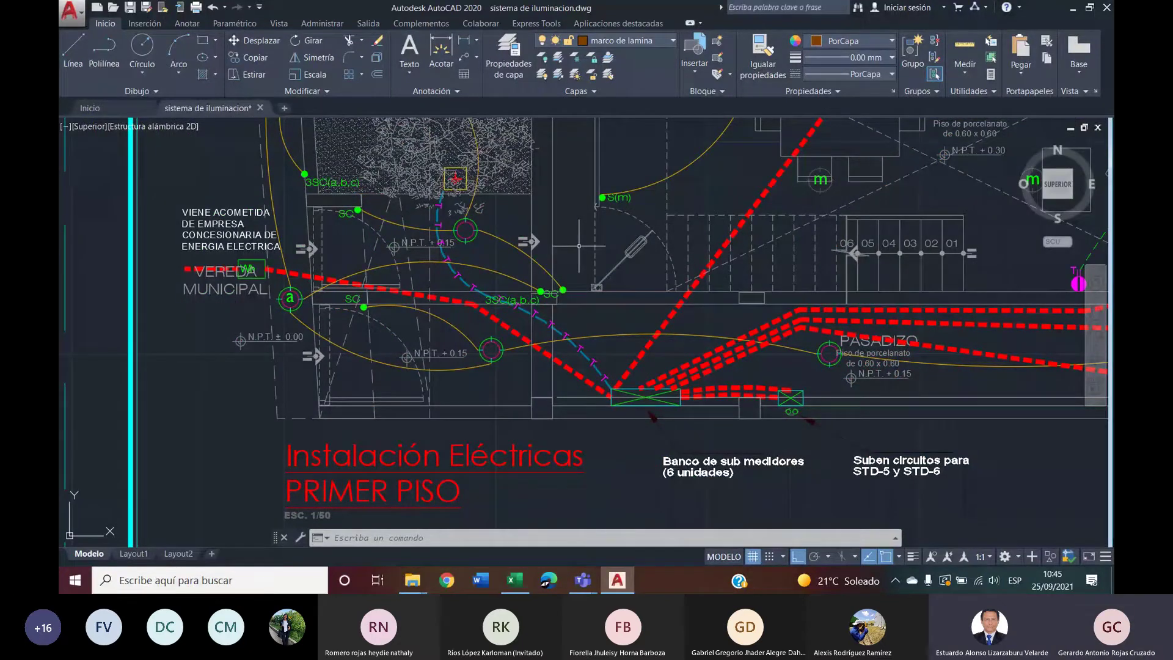
scroll(590, 249, "up", 2)
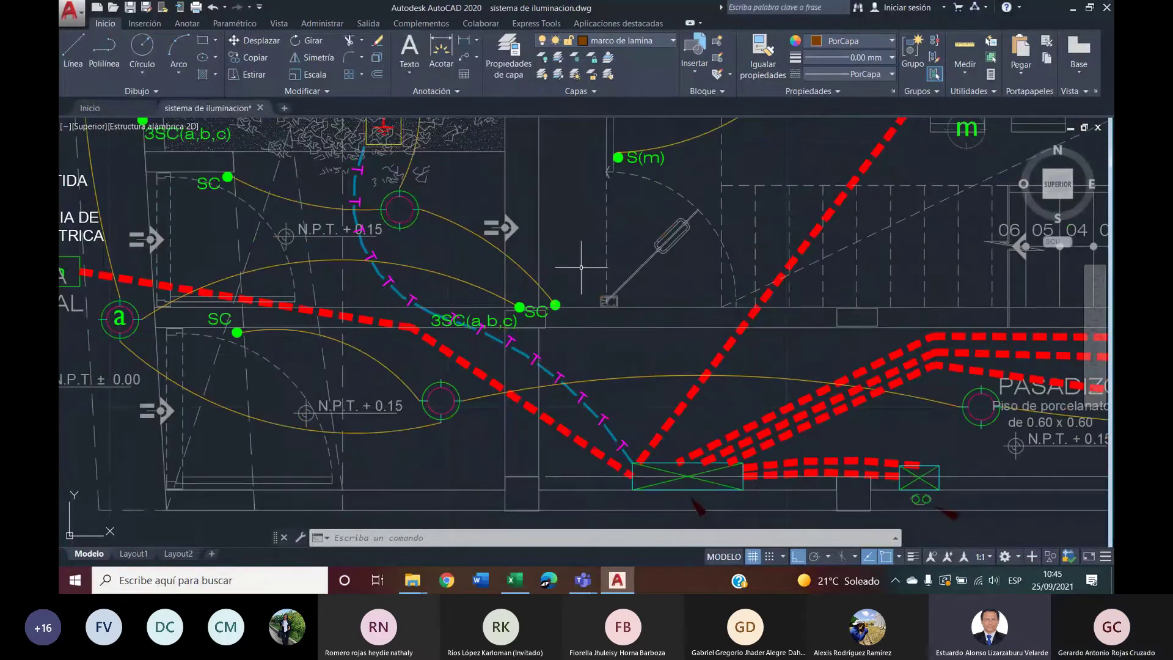
middle_click_drag(600, 345, 648, 341)
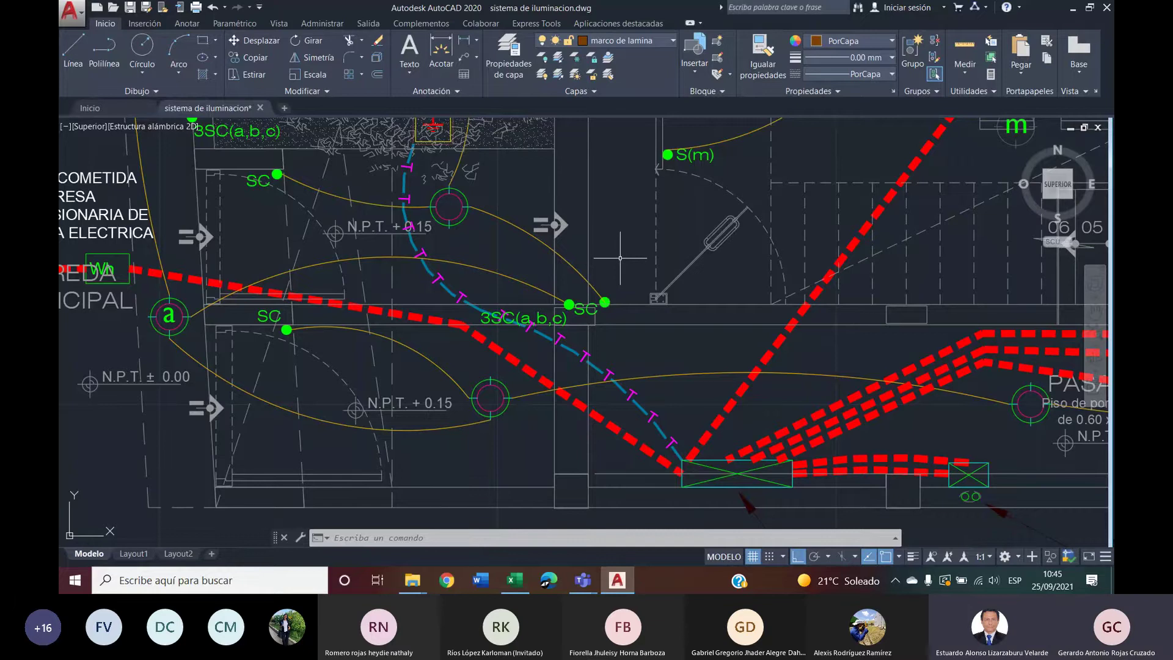
- Examine board STD-1 beside the kitchen and the departures of circuits C-1, C-2, C-3 and C-4
scroll(621, 257, "down", 3)
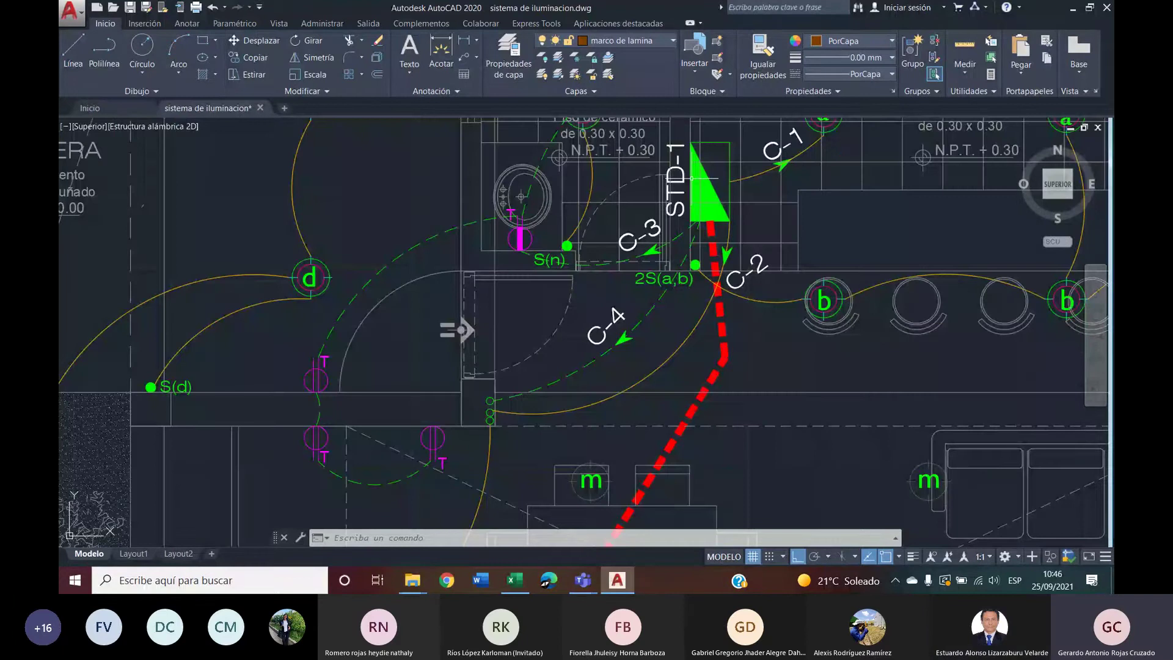
middle_click_drag(841, 126, 796, 177)
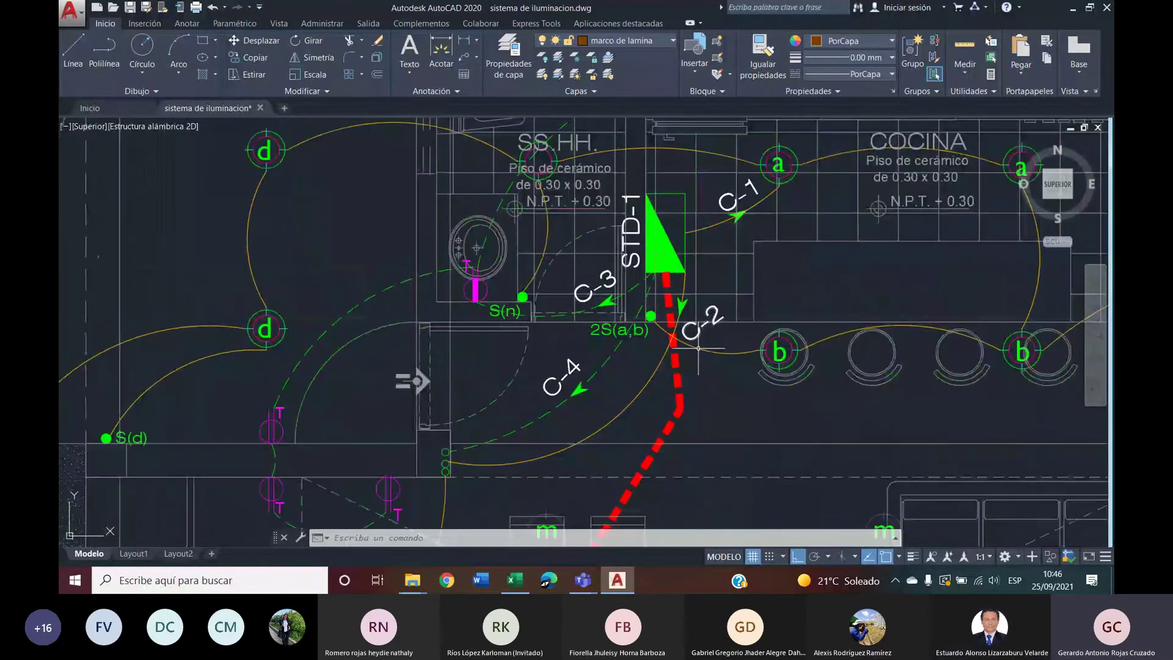
scroll(622, 303, "up", 2)
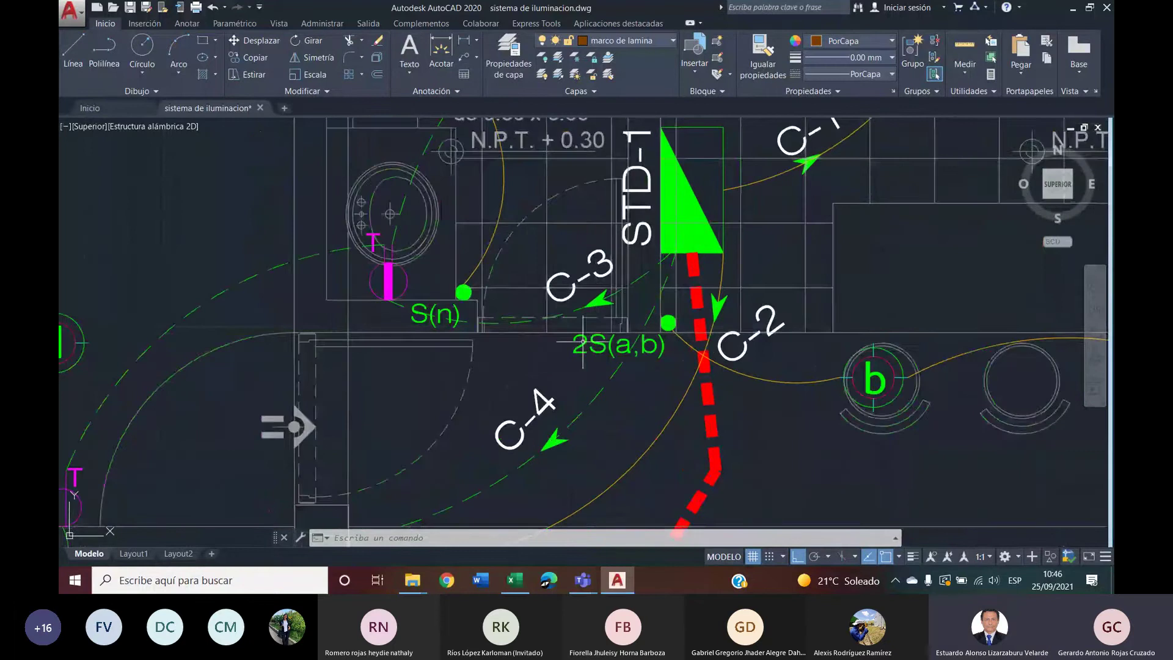
scroll(590, 292, "down", 2)
middle_click_drag(548, 302, 539, 278)
scroll(508, 243, "down", 2)
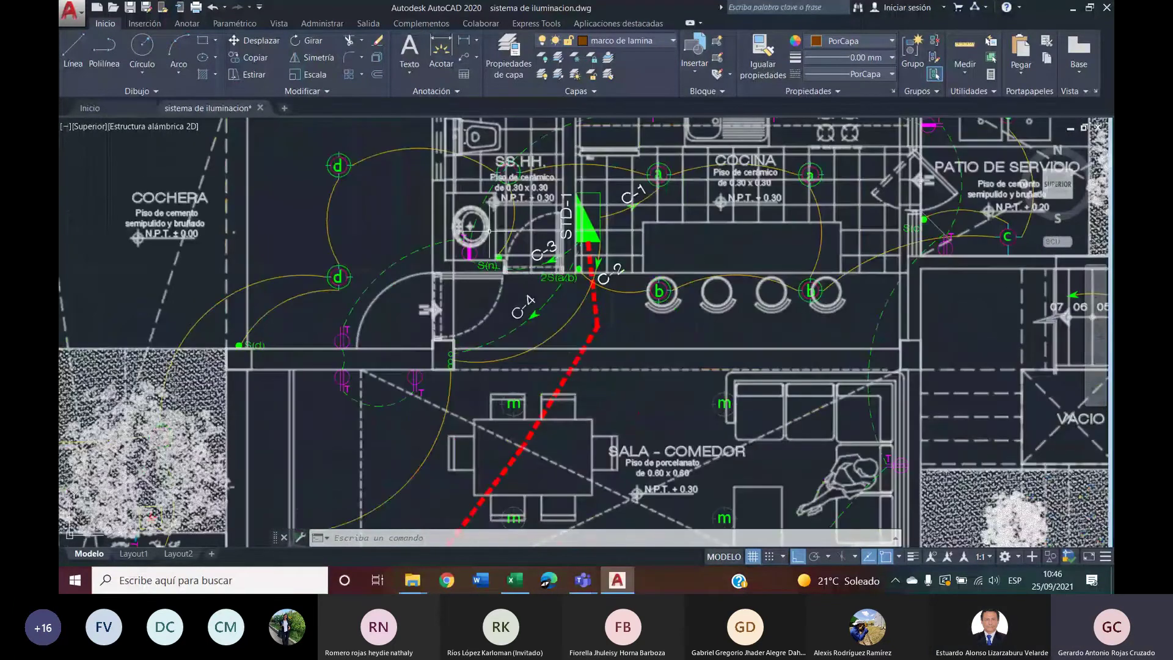
- Follow lighting circuit C-1 from STD-1 through the kitchen lights and the bathroom light with its switch S(n)
scroll(635, 205, "up", 2)
middle_click_drag(624, 238, 554, 265)
mouse_move(696, 215)
middle_mouse_down()
mouse_move(599, 248)
mouse_move(599, 261)
middle_mouse_up()
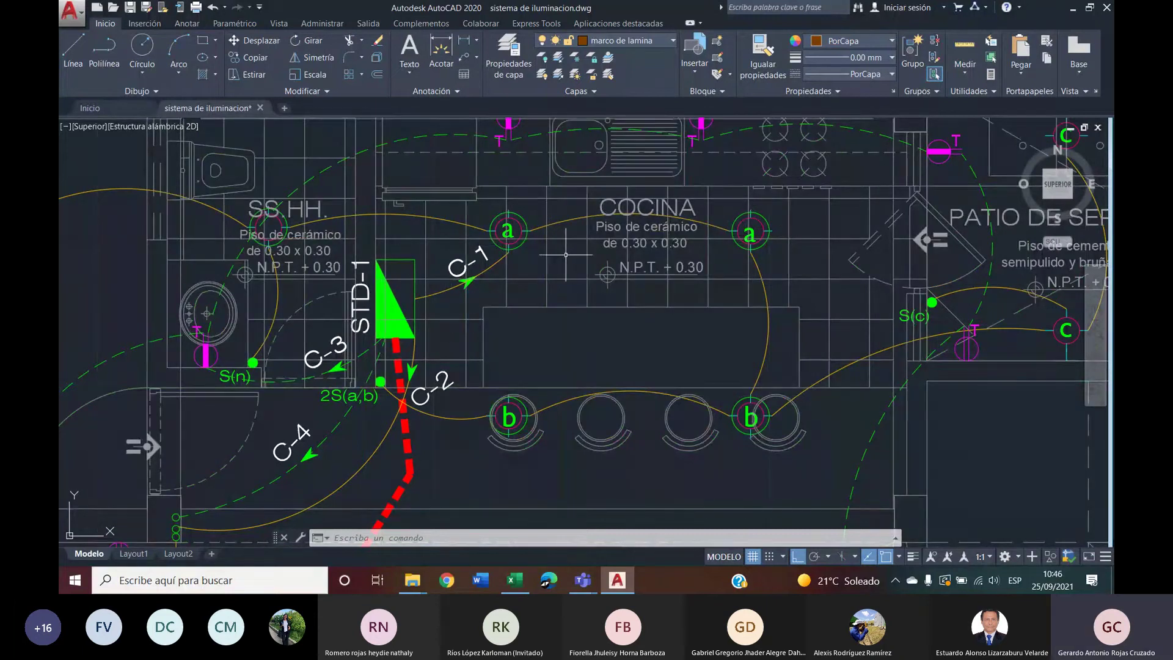
middle_click_drag(566, 263, 555, 253)
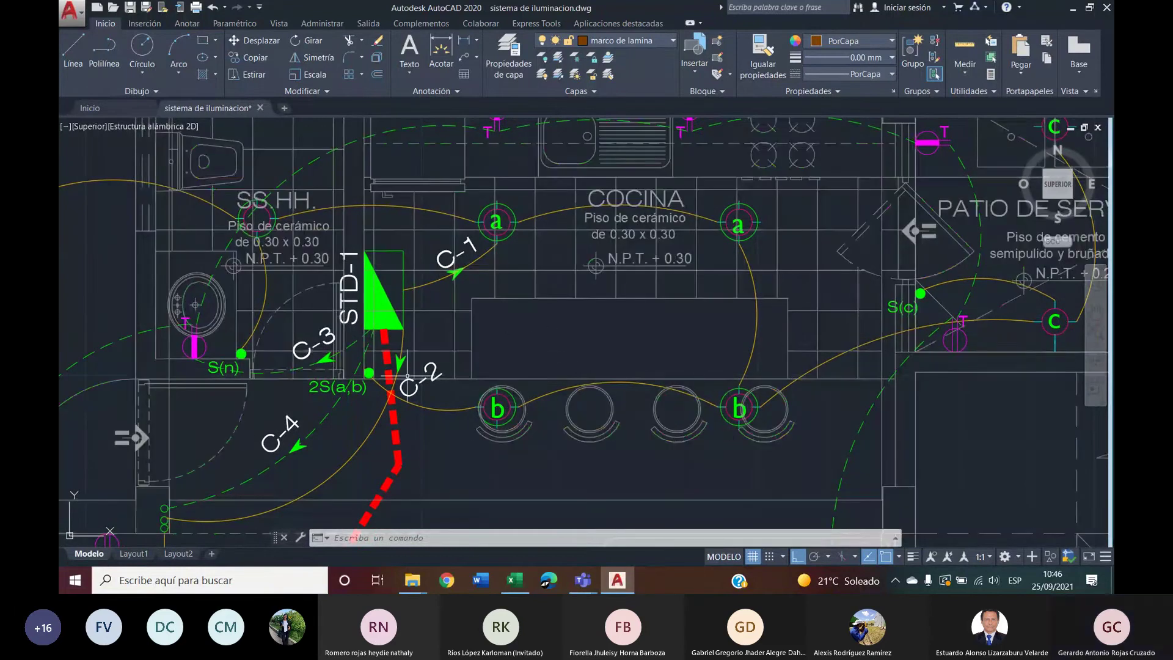
middle_click_drag(367, 389, 331, 374)
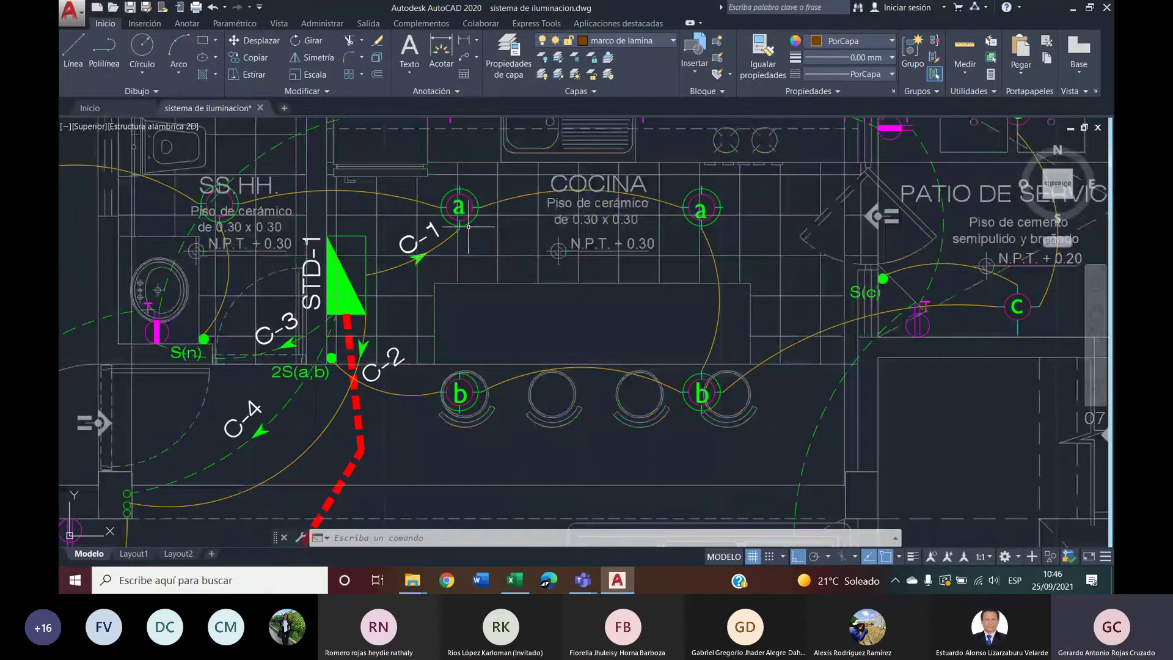
middle_click_drag(190, 306, 329, 312)
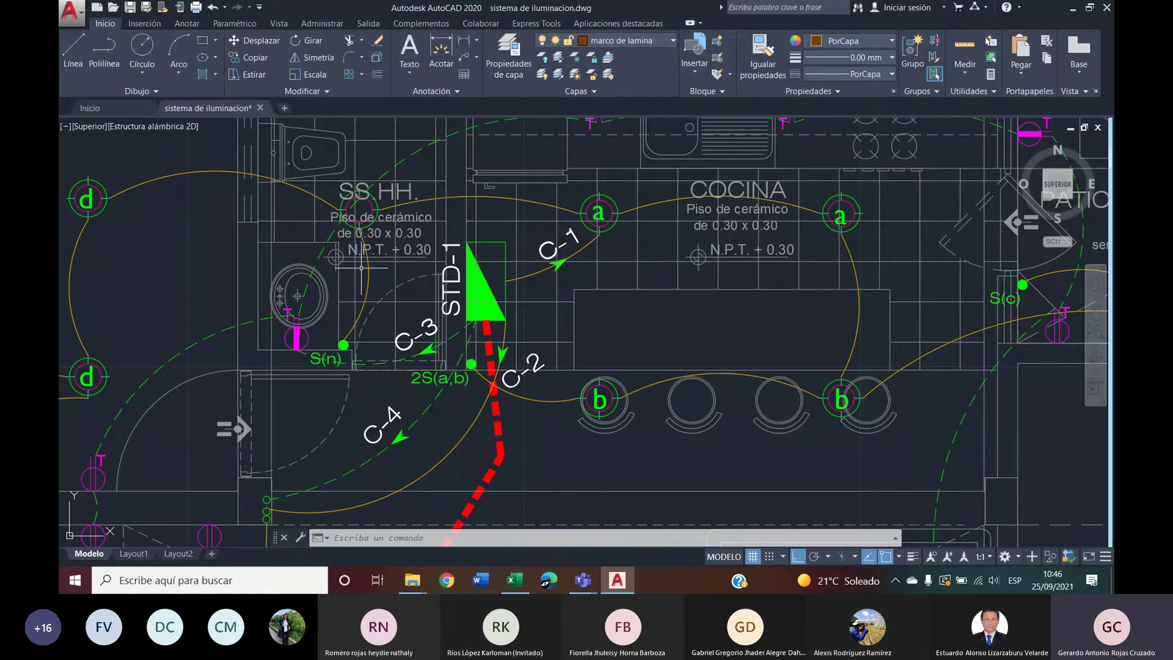
middle_click_drag(353, 263, 495, 215)
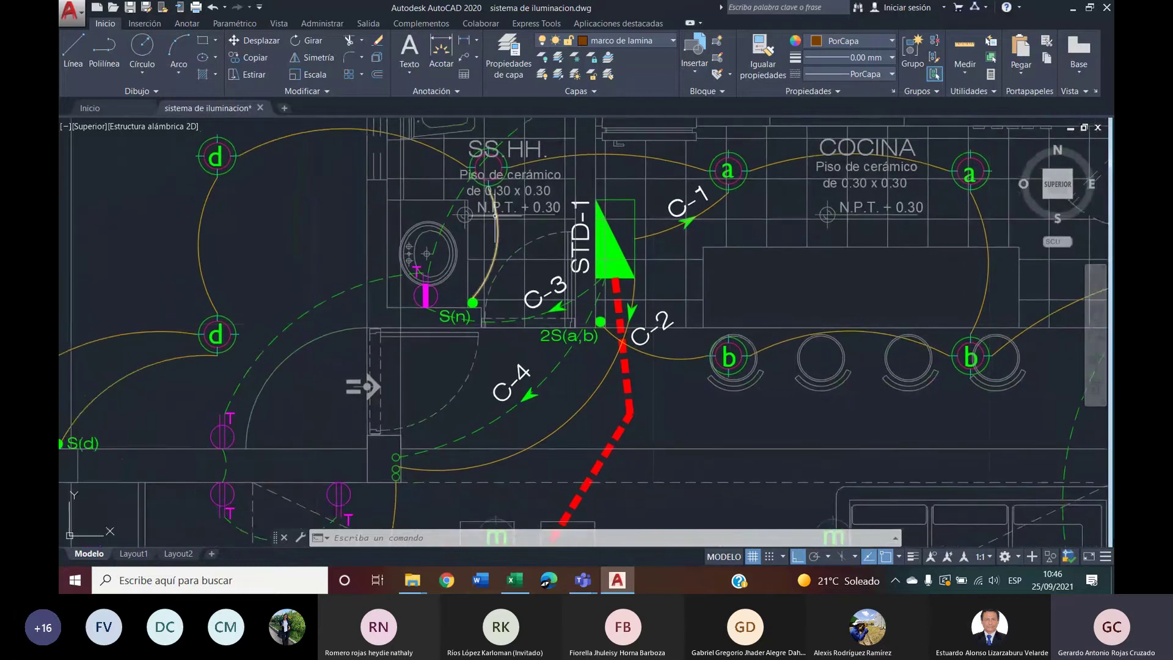
scroll(495, 215, "down", 4)
scroll(475, 228, "up", 4)
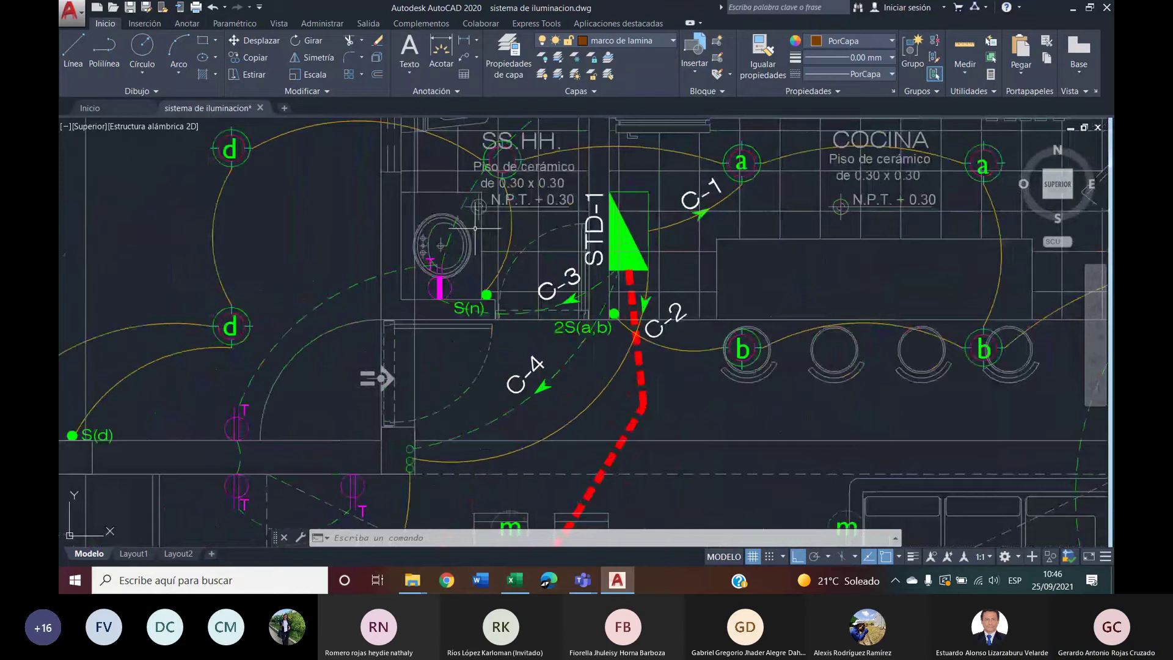
- Review the first-floor circuits across the garage, living-dining room and corridor, and return to the C-2, C-3 and C-4 departures at STD-1
scroll(475, 228, "down", 2)
scroll(346, 201, "down", 2)
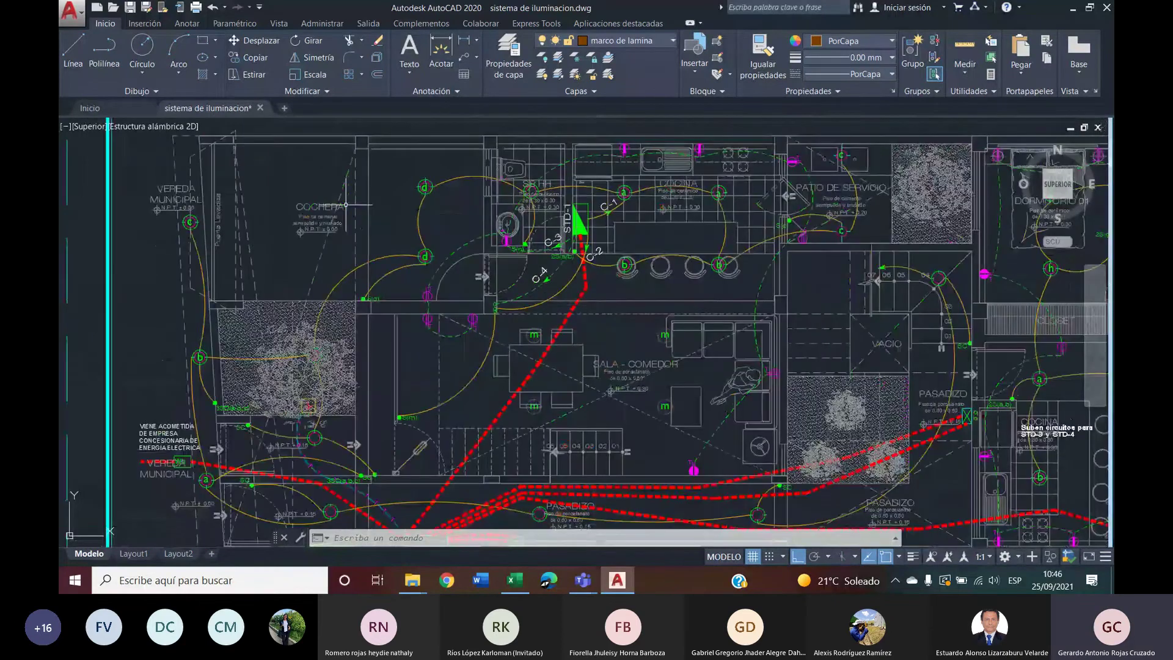
middle_click_drag(492, 268, 501, 228)
mouse_move(352, 241)
middle_mouse_down()
mouse_move(416, 199)
mouse_move(272, 279)
middle_mouse_up()
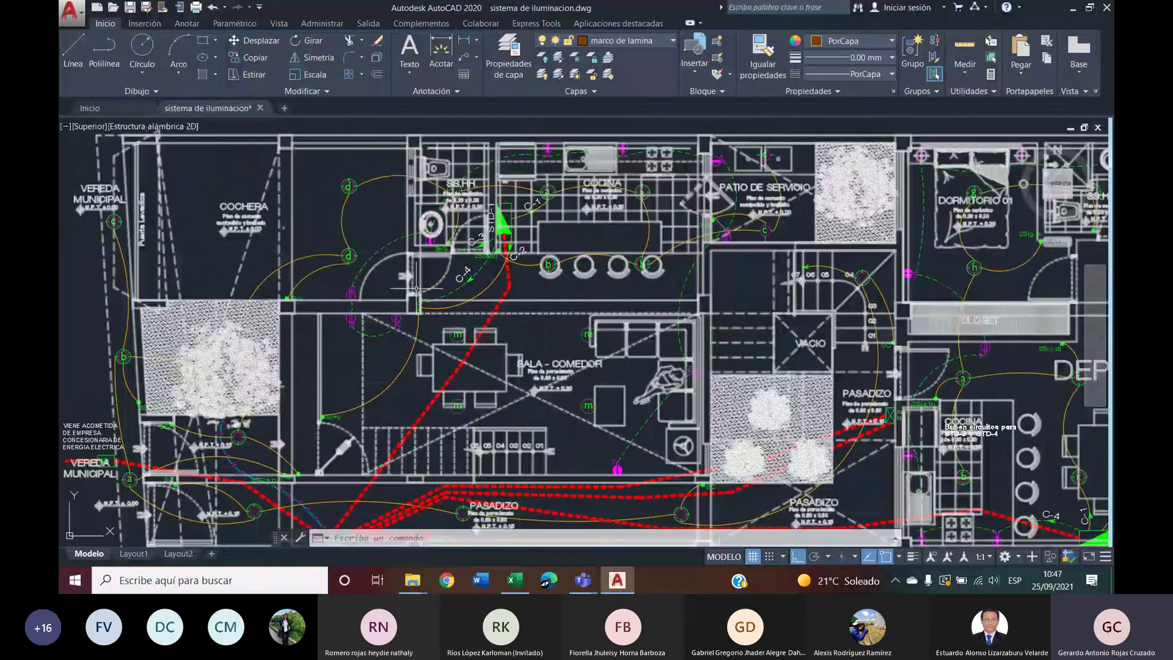
scroll(455, 245, "up", 2)
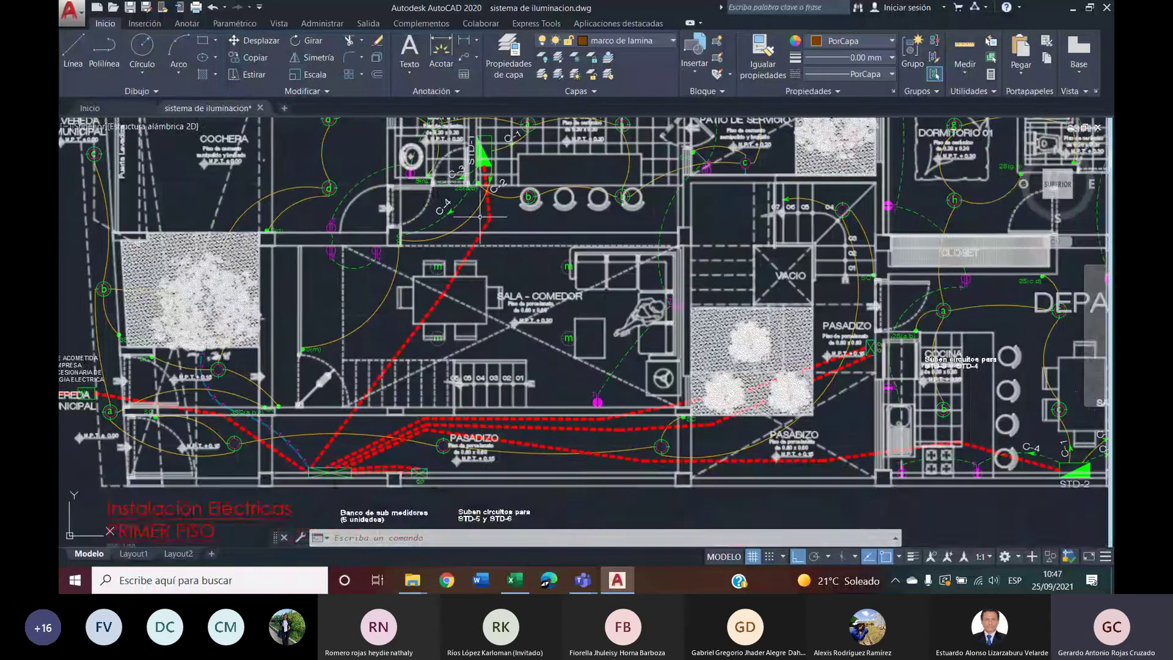
scroll(454, 123, "up", 2)
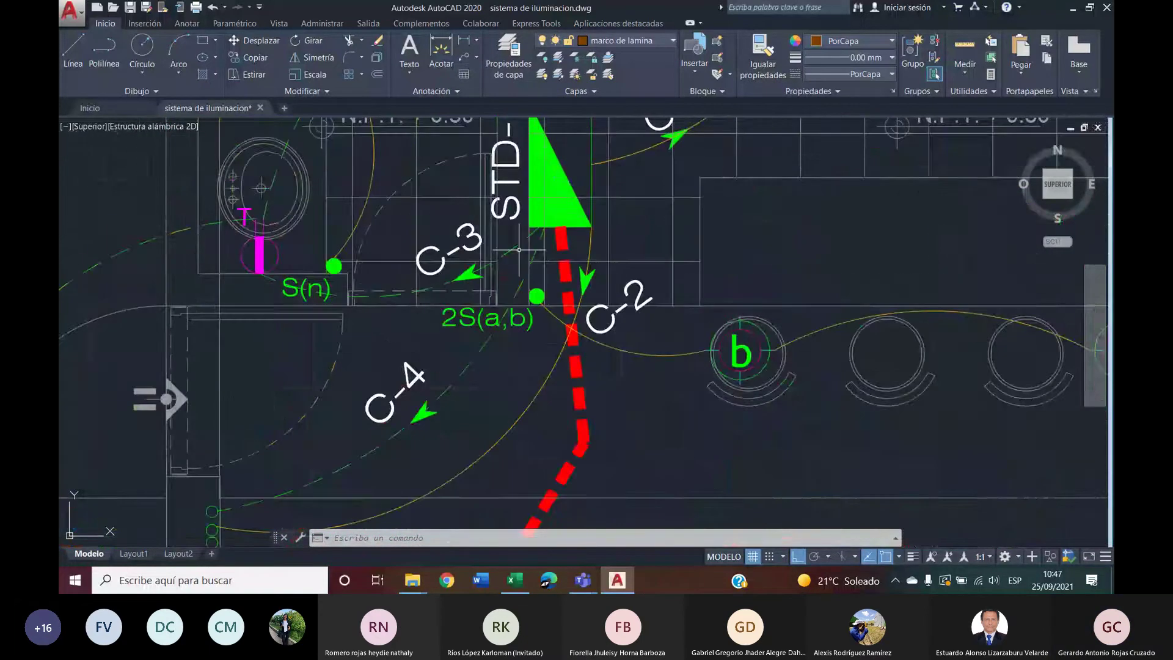
scroll(468, 184, "down", 2)
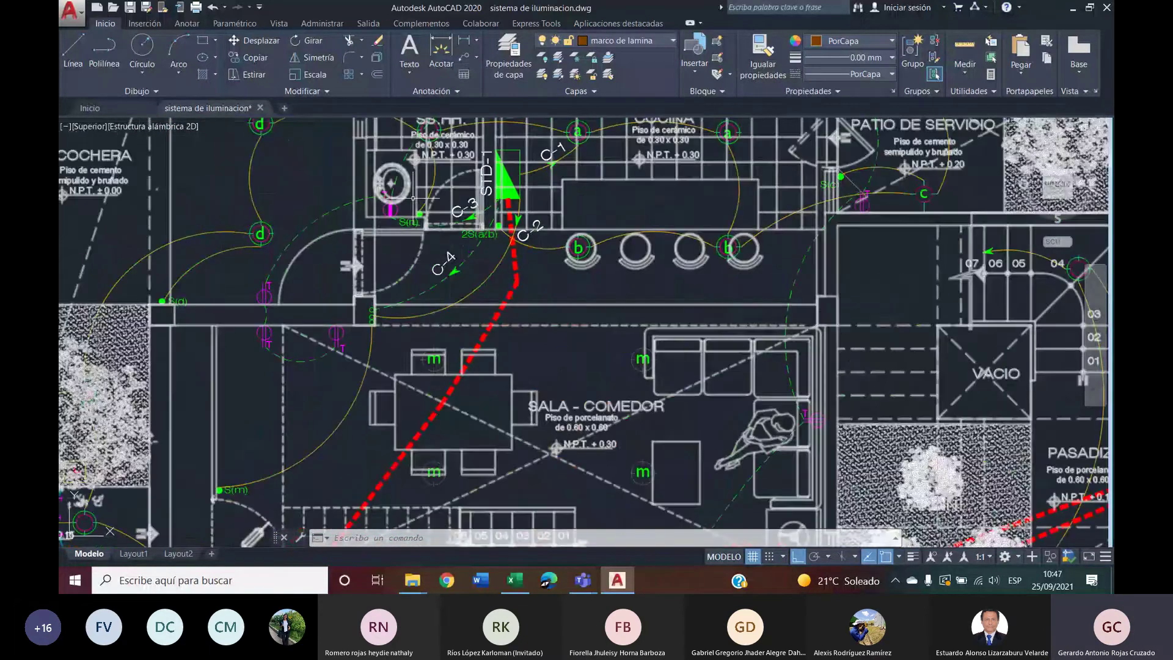
- Examine the second-floor lighting around the main bedroom, its bathroom and the four m lights over the double-height void
scroll(446, 173, "down", 4)
scroll(453, 340, "down", 2)
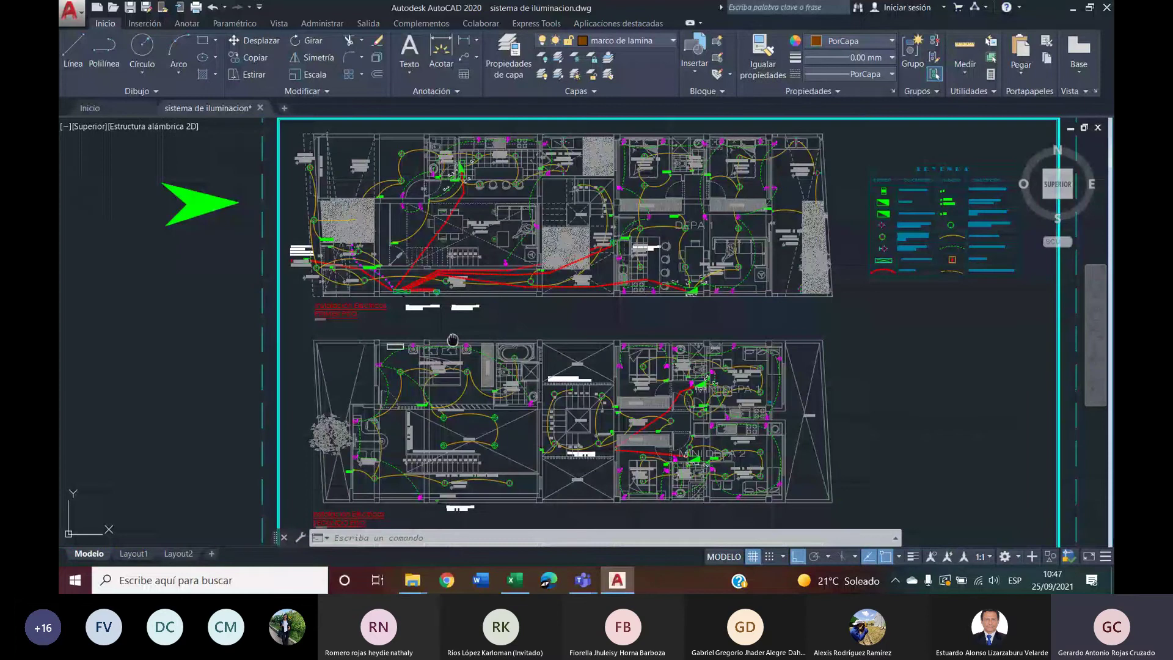
scroll(453, 340, "up", 8)
middle_click_drag(403, 305, 483, 226)
scroll(487, 264, "down", 2)
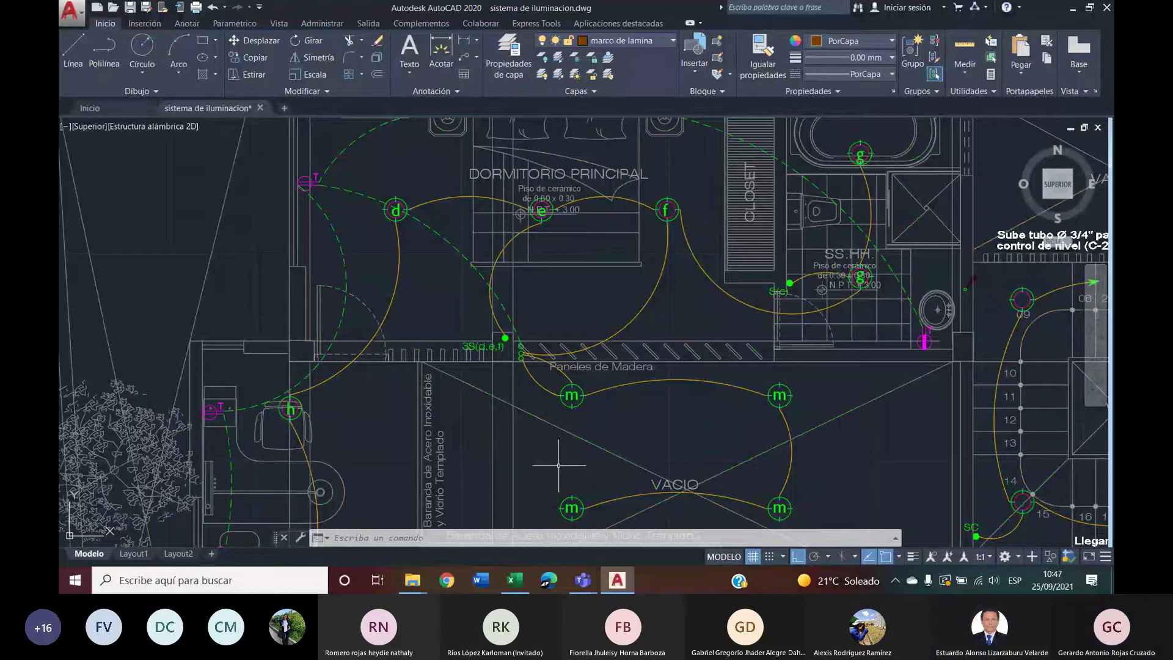
- Switch to the Lux workbook in Excel and review the luminaire calculations by level, including the Potencia column
left_click(520, 583)
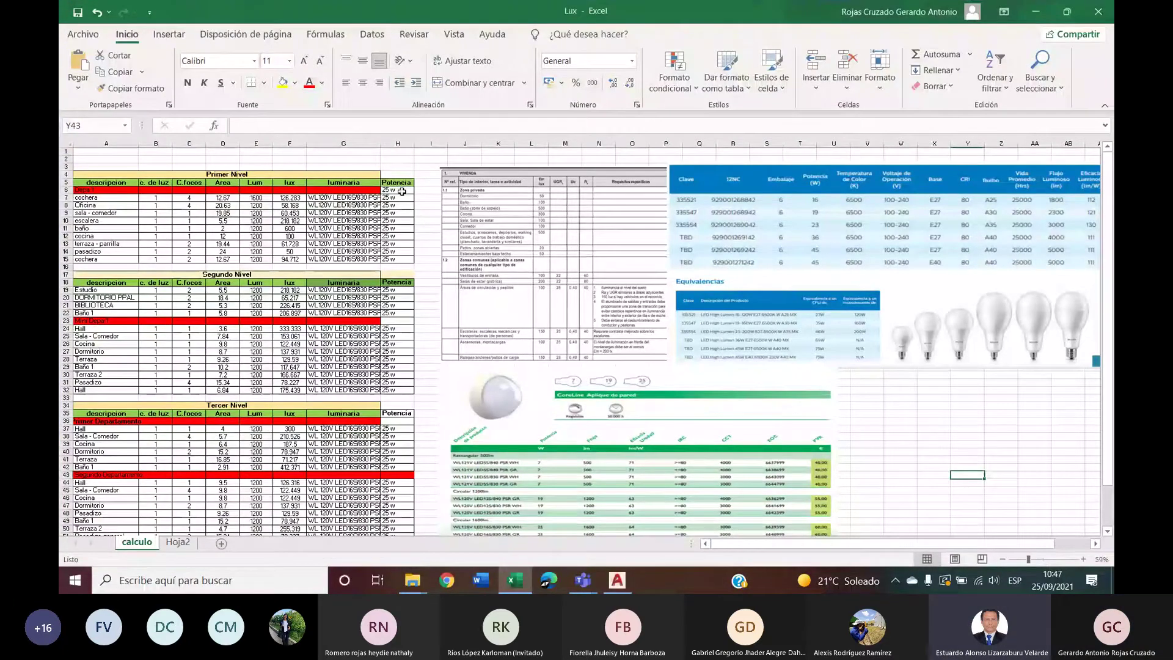
left_click(436, 168)
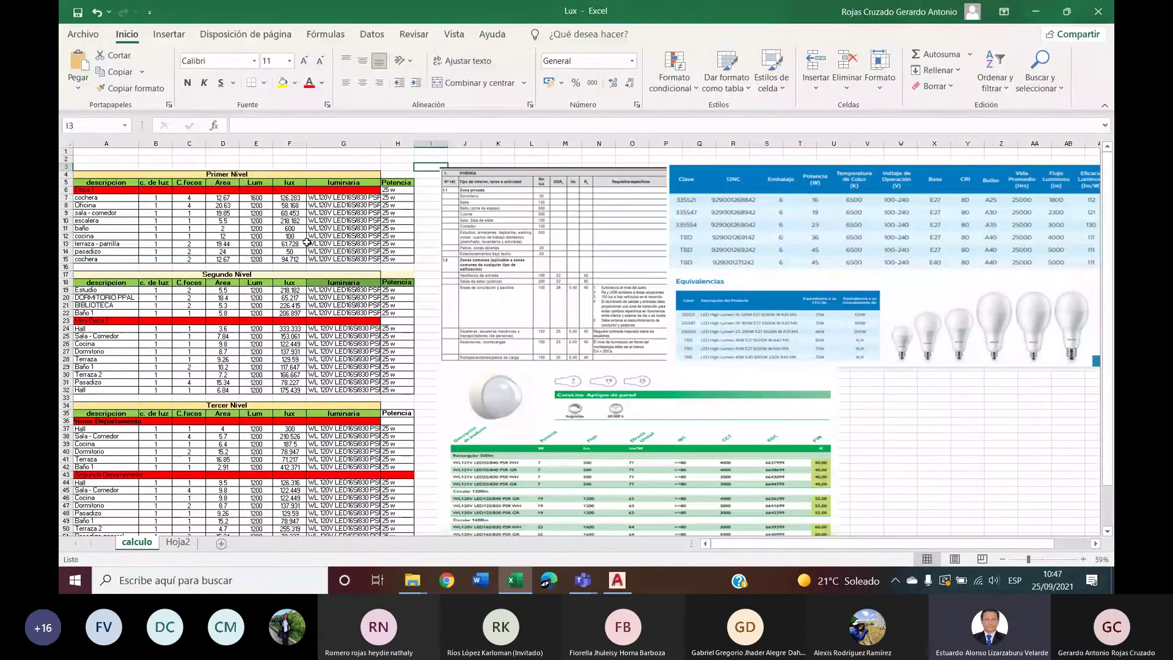
scroll(315, 238, "down", 1)
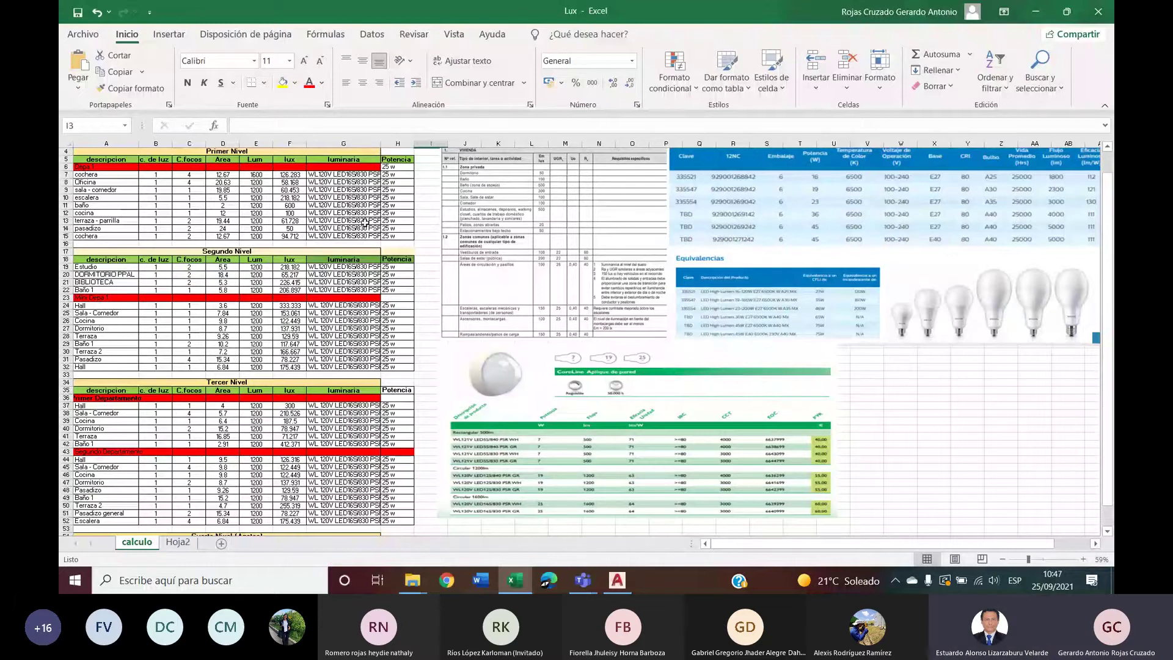
left_click(398, 140)
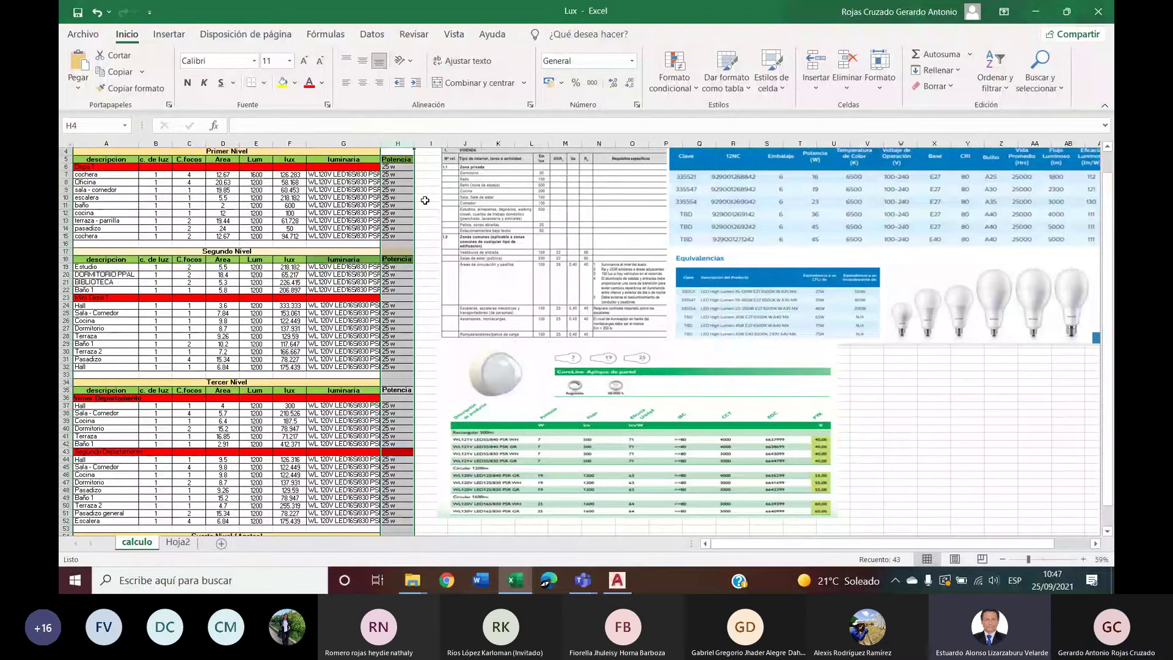
scroll(426, 201, "down", 1)
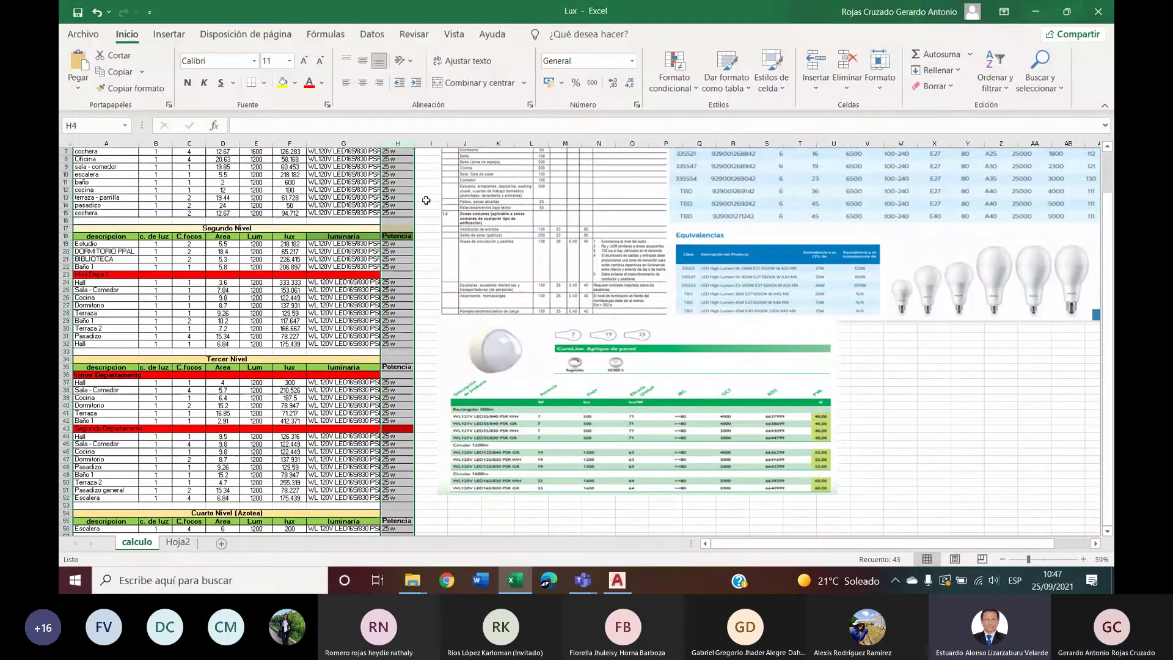
scroll(426, 200, "up", 2)
left_click(426, 174)
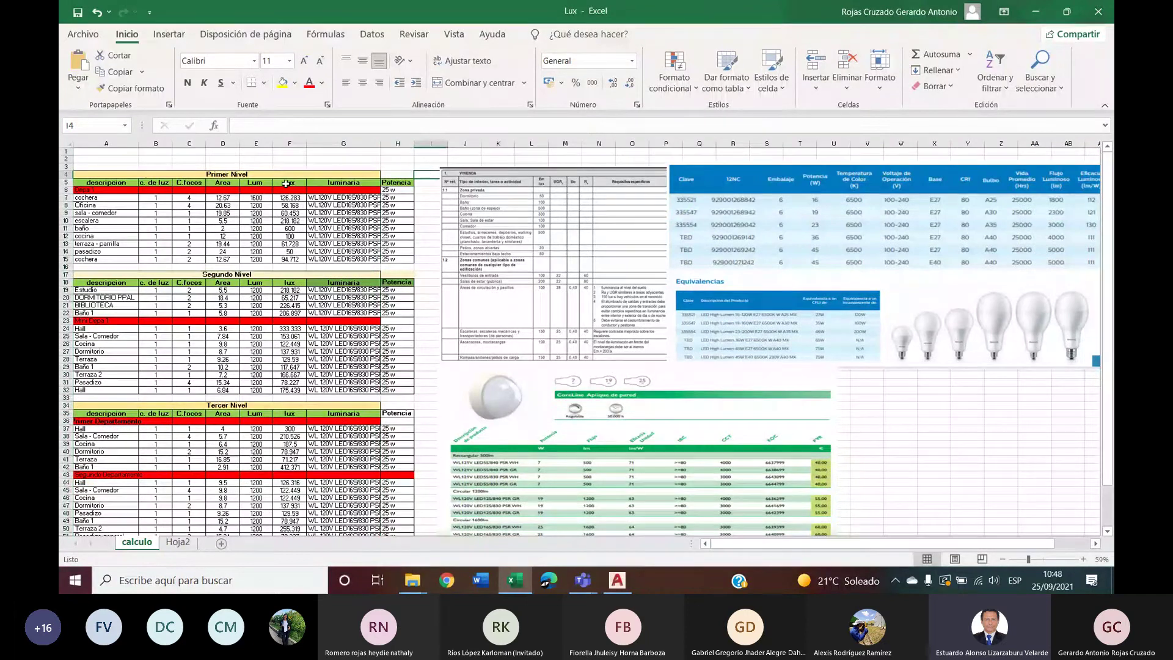
- Switch to the Microsoft Teams meeting and stop sharing the screen
mouse_move(583, 580)
mouse_move(562, 489)
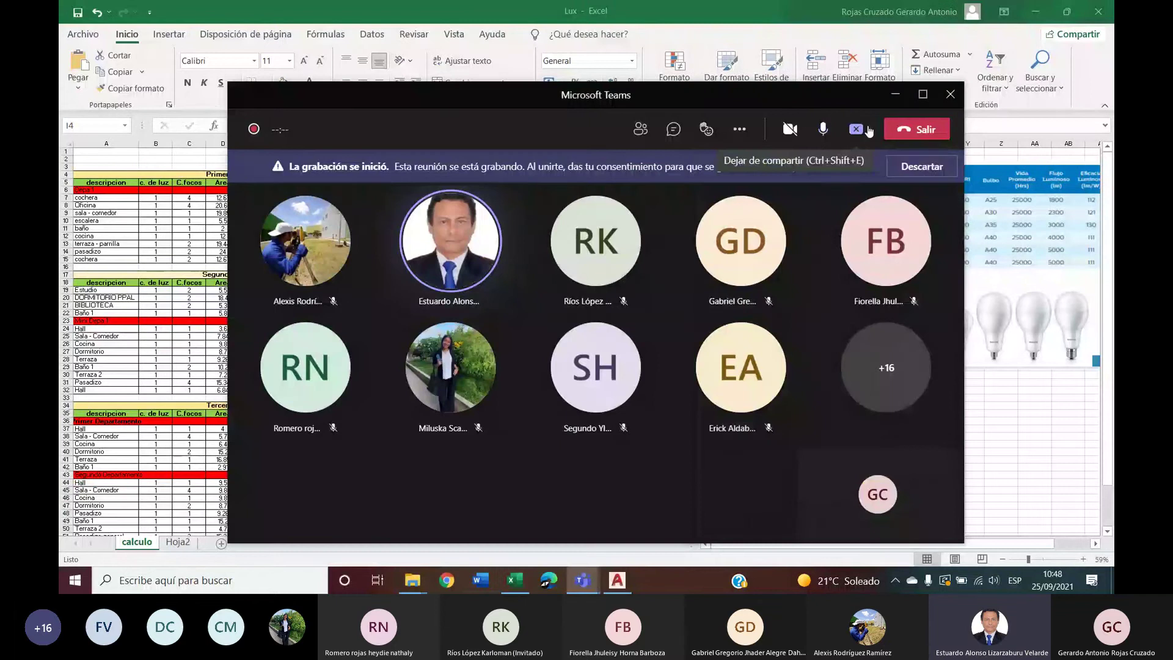
left_click(858, 129)
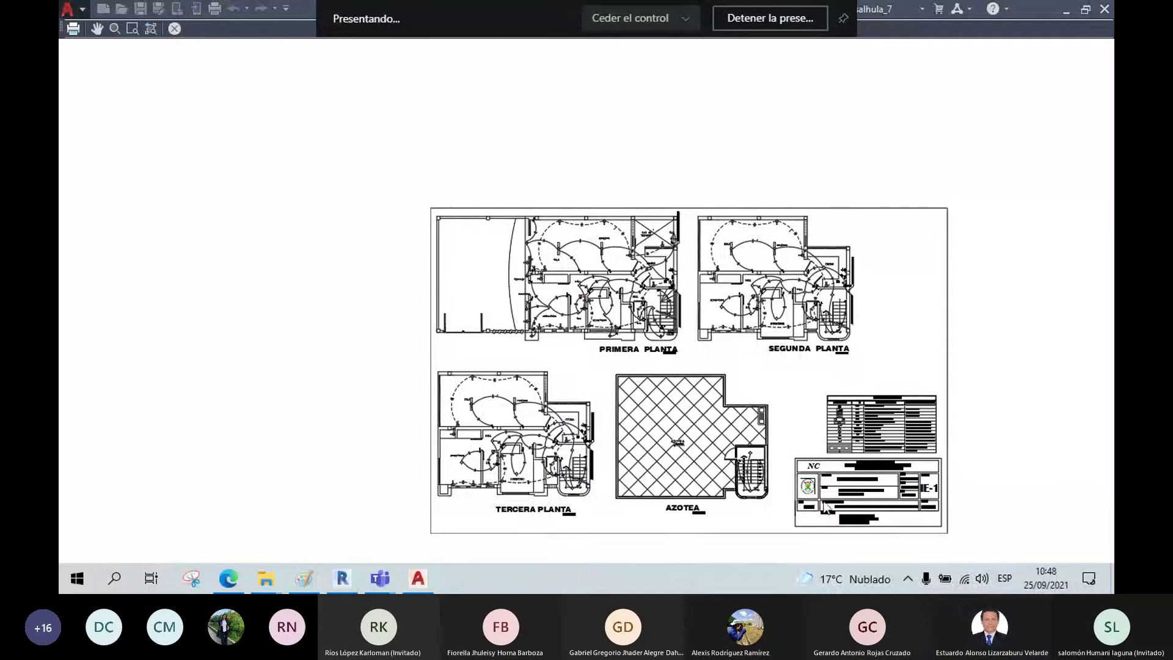
- Look over sheet IE-1 in the AutoCAD plot preview, covering the floor plans, legend and first-floor meter area
left_click(966, 529)
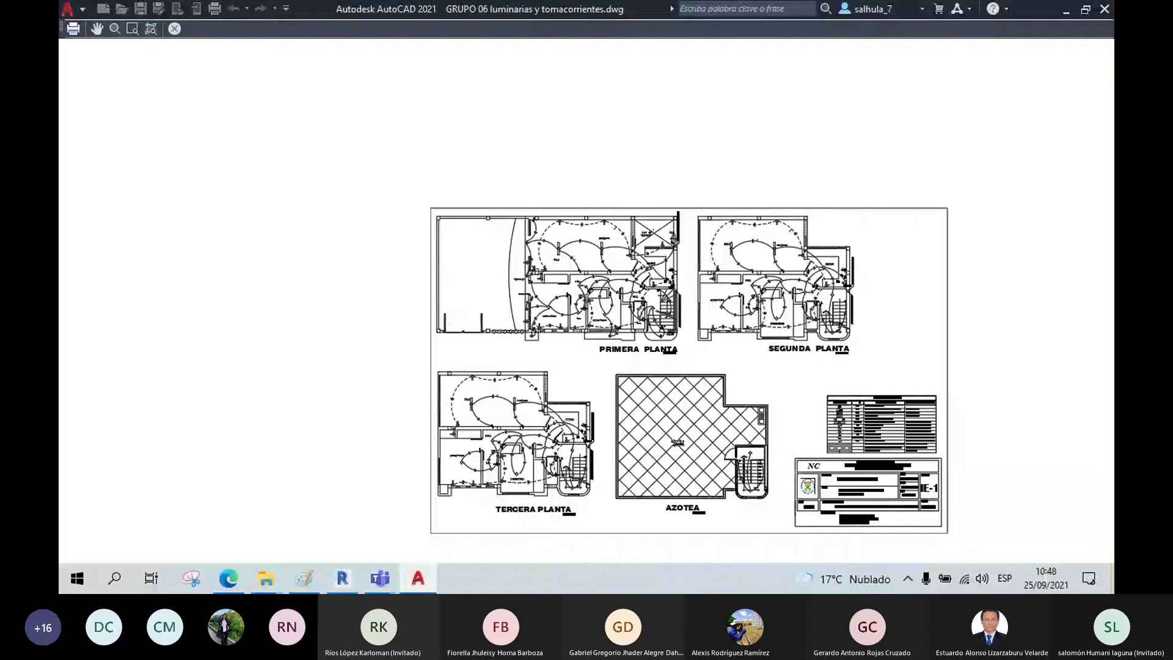
scroll(860, 370, "up", 4)
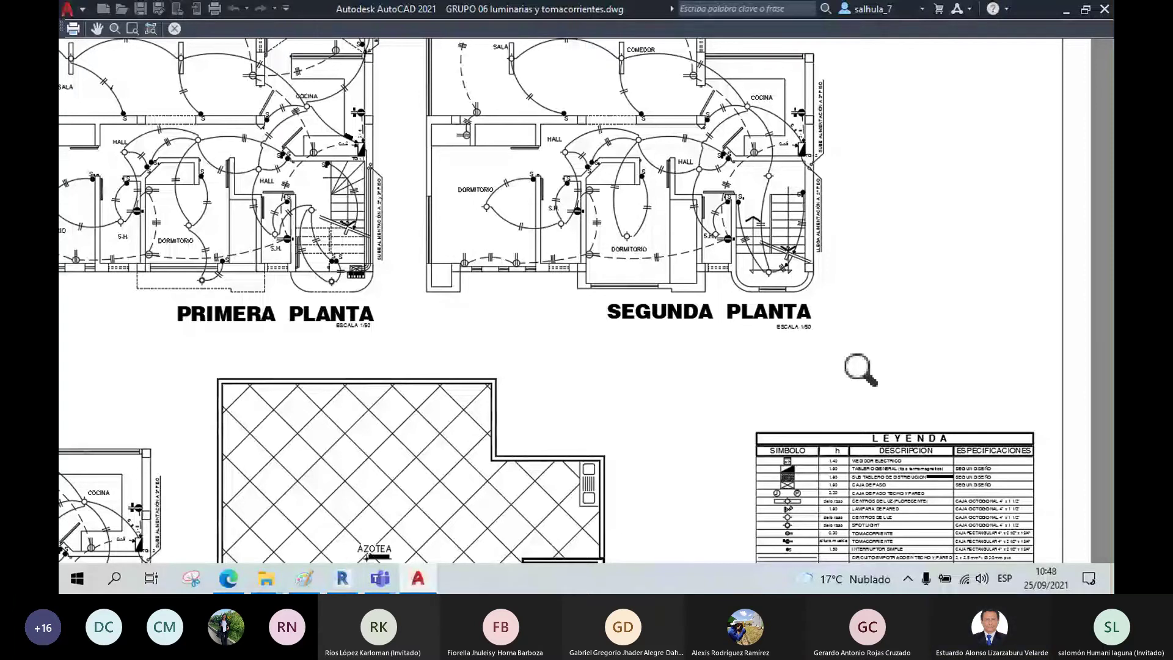
scroll(861, 369, "down", 4)
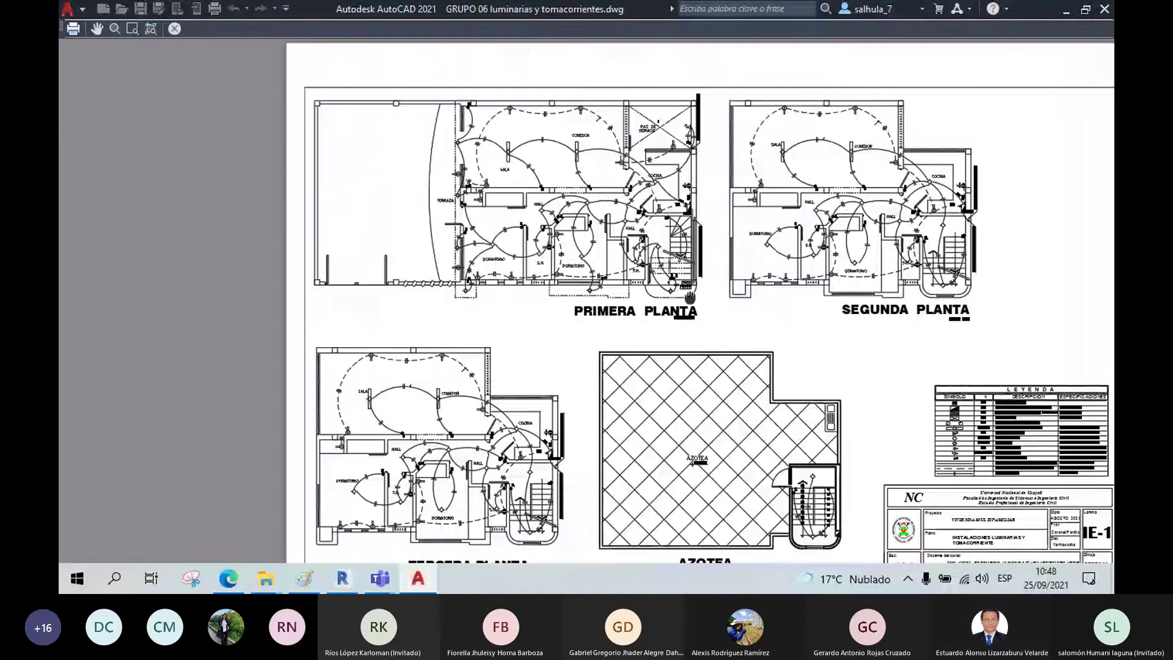
left_click_drag(690, 297, 619, 285)
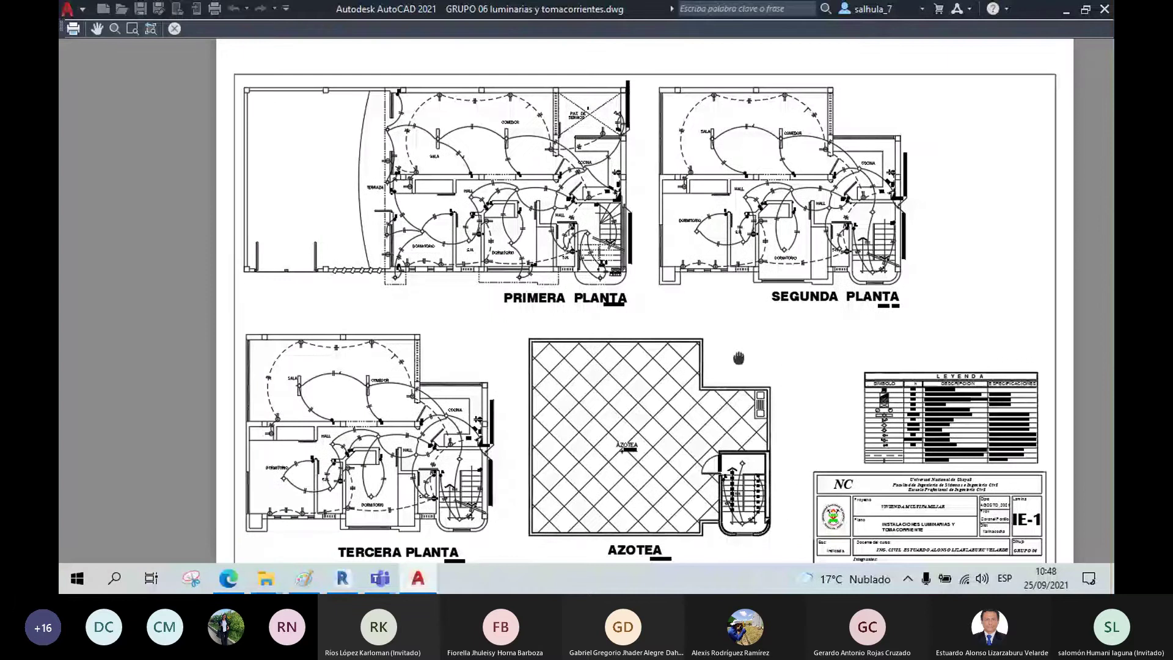
scroll(738, 358, "up", 5)
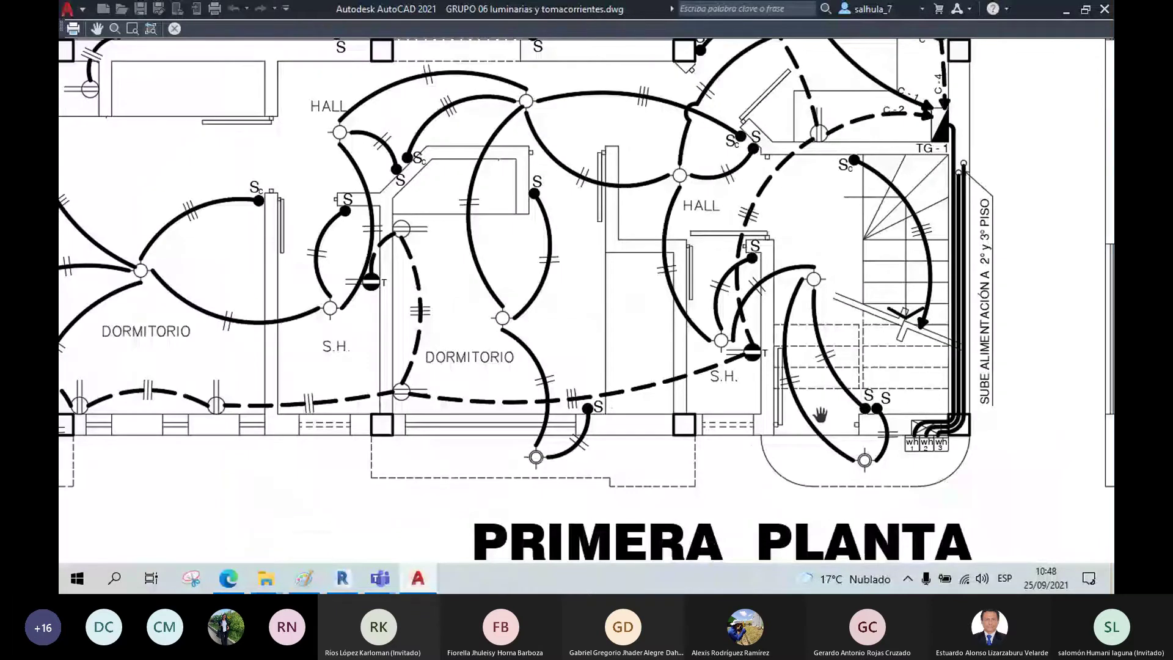
scroll(820, 416, "down", 5)
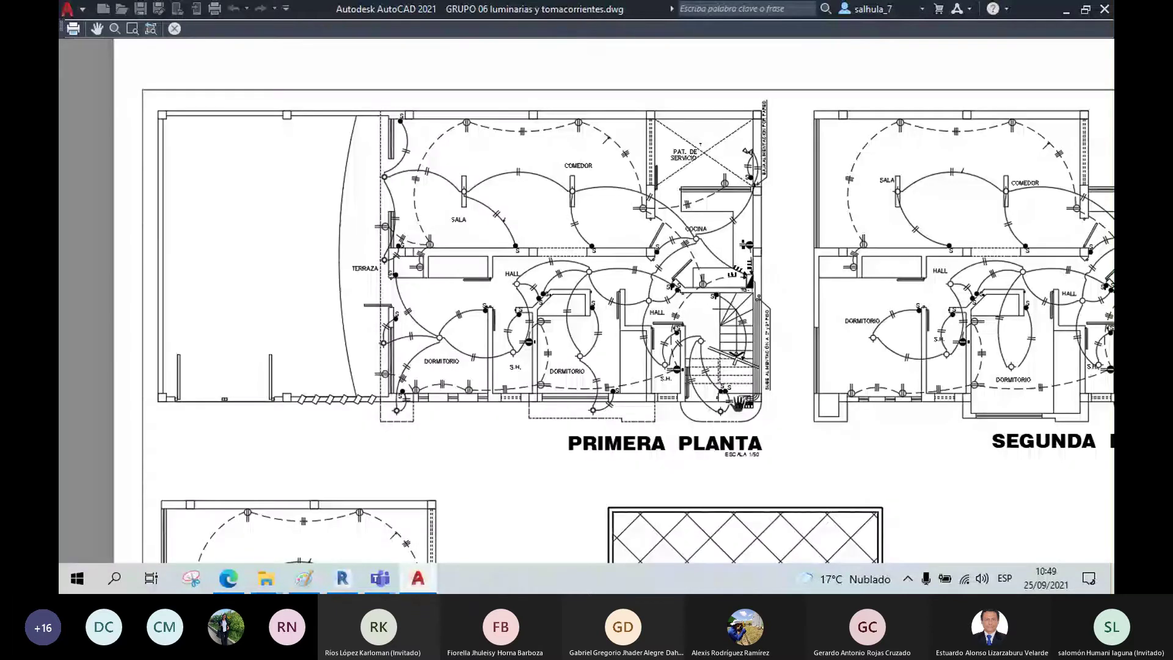
- Examine the first-floor circuits leaving board TG-1 through the kitchen, halls, living-dining room and bedrooms
scroll(718, 394, "up", 4)
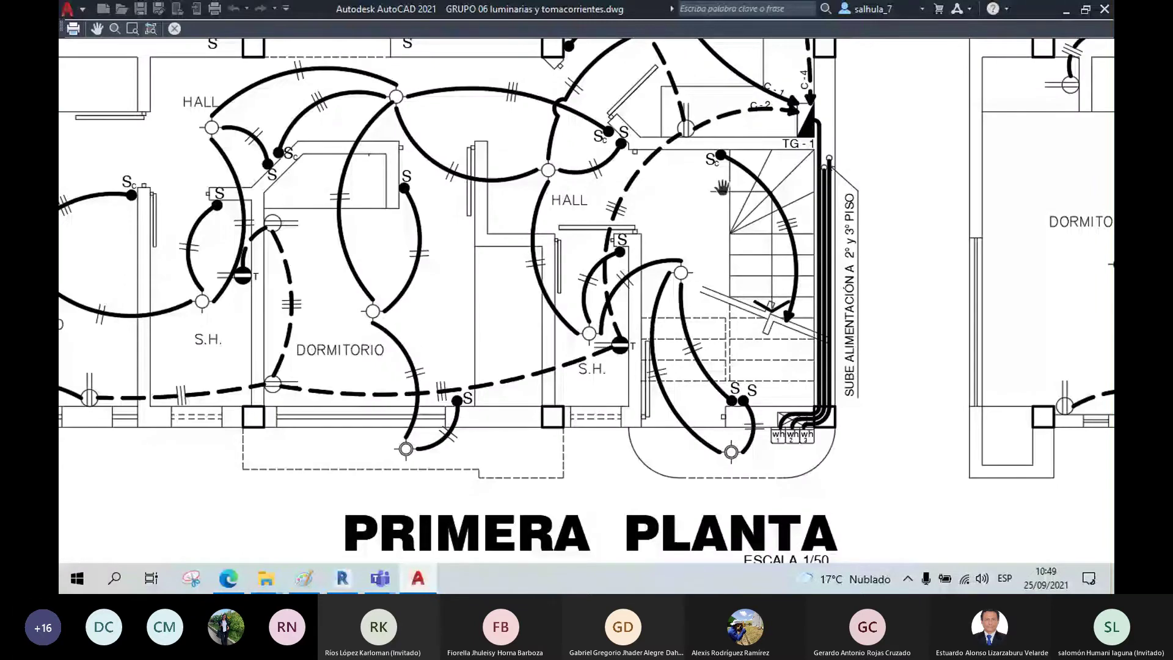
mouse_move(722, 188)
left_mouse_down()
mouse_move(752, 223)
mouse_move(735, 288)
left_mouse_up()
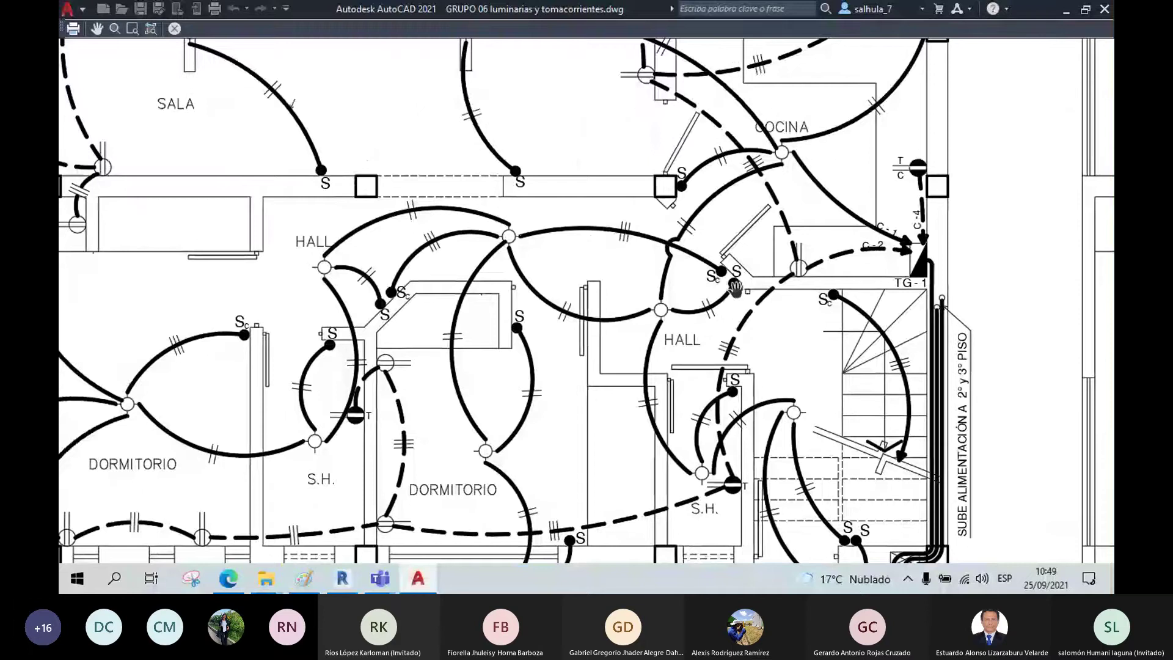
left_click_drag(735, 287, 775, 334)
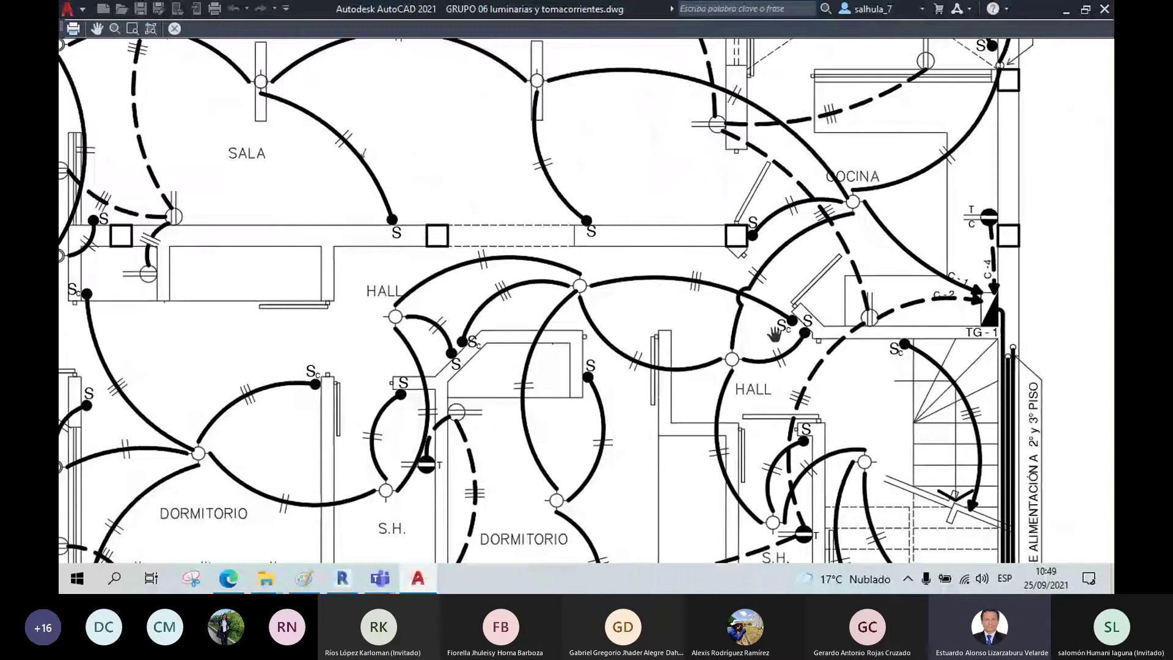
scroll(774, 334, "down", 2)
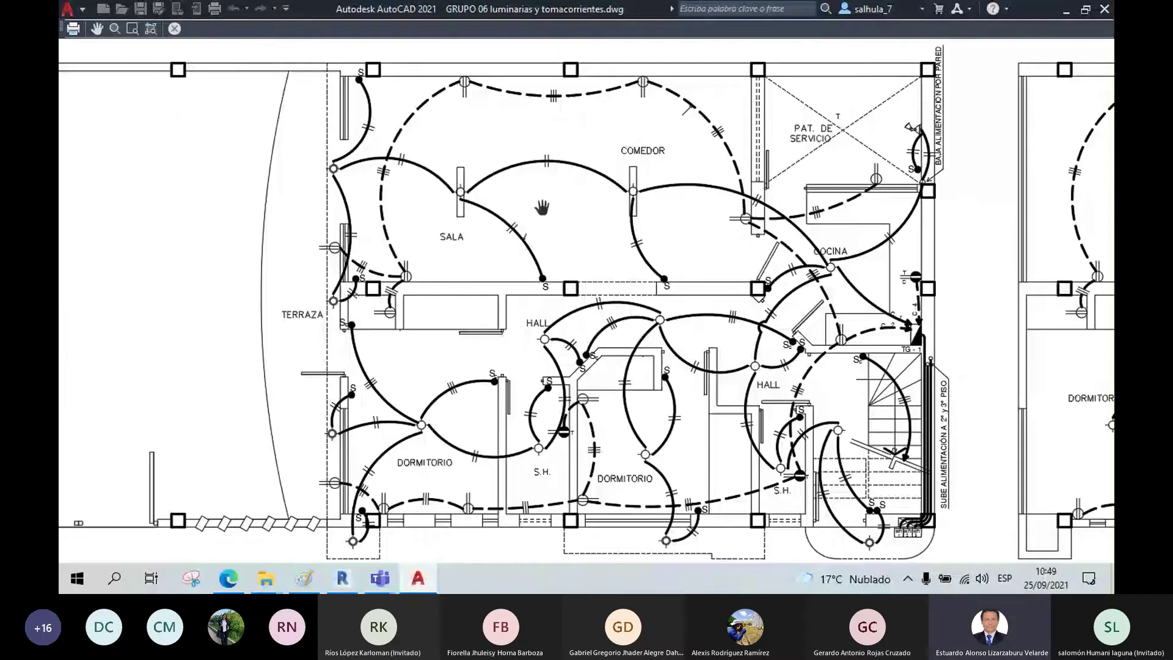
left_click_drag(543, 208, 497, 202)
left_click_drag(790, 389, 749, 370)
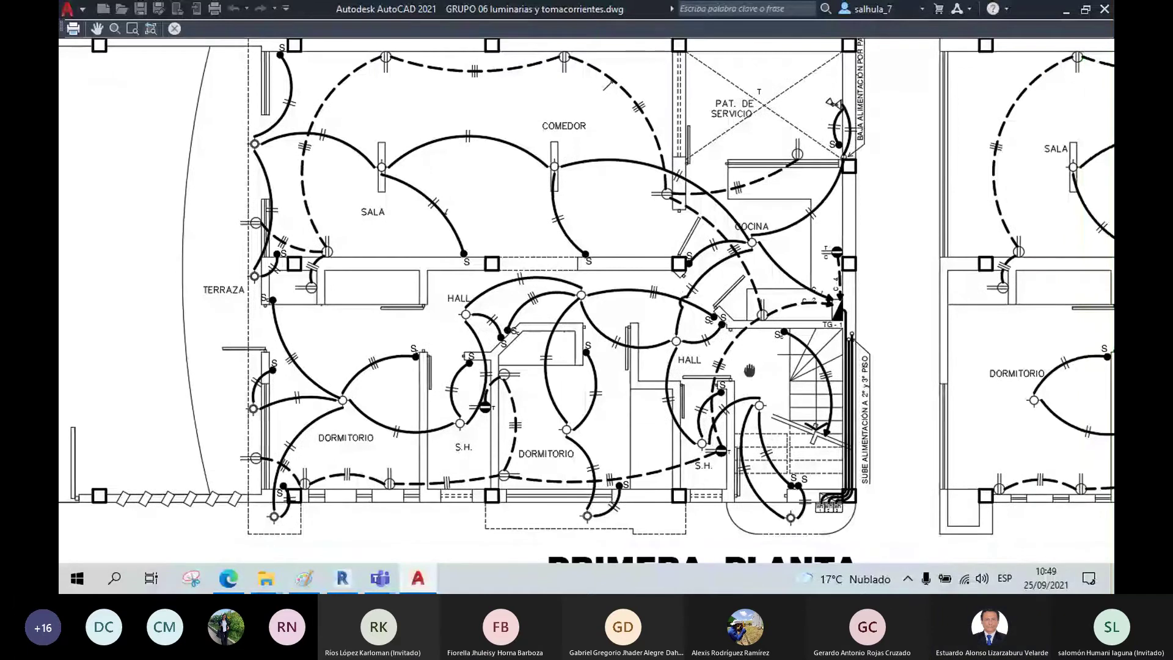
left_click_drag(749, 370, 742, 370)
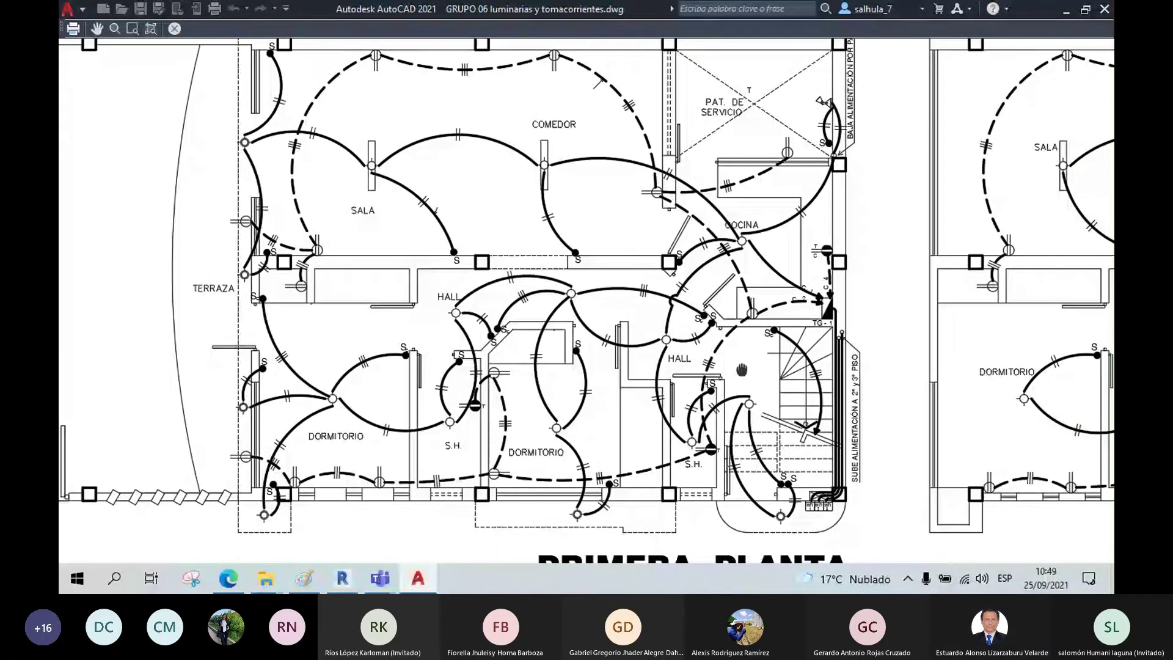
- Inspect the first-floor lighting runs and switches linking the hall, the bathroom and the staircase beside TG-1
scroll(741, 369, "down", 2)
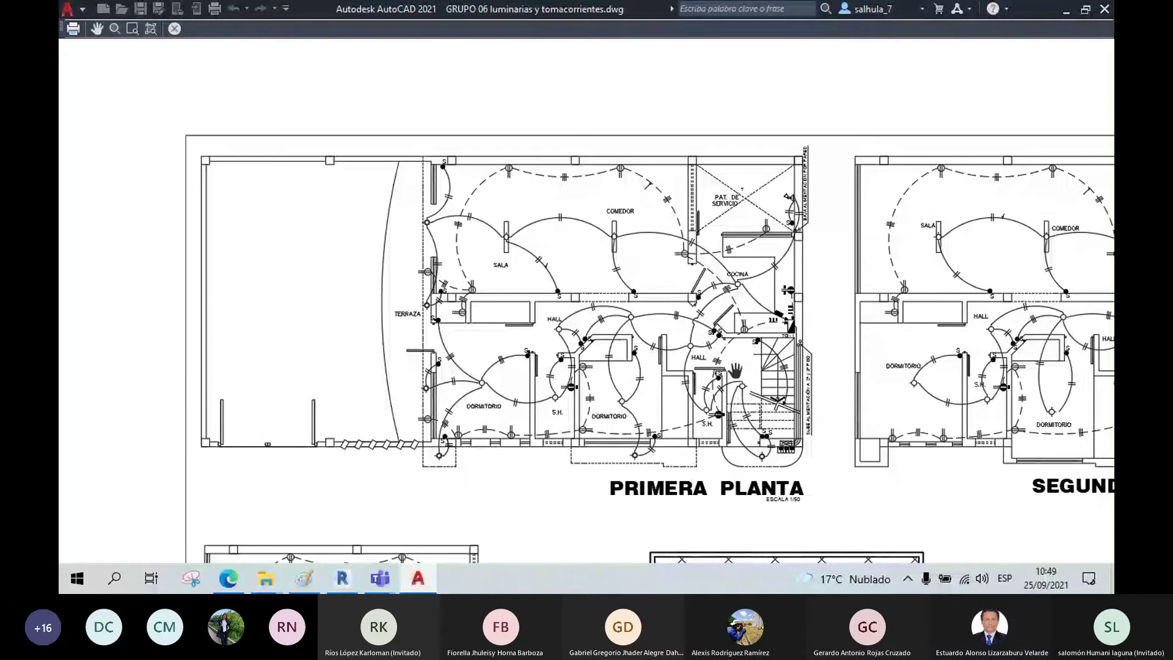
scroll(735, 370, "up", 2)
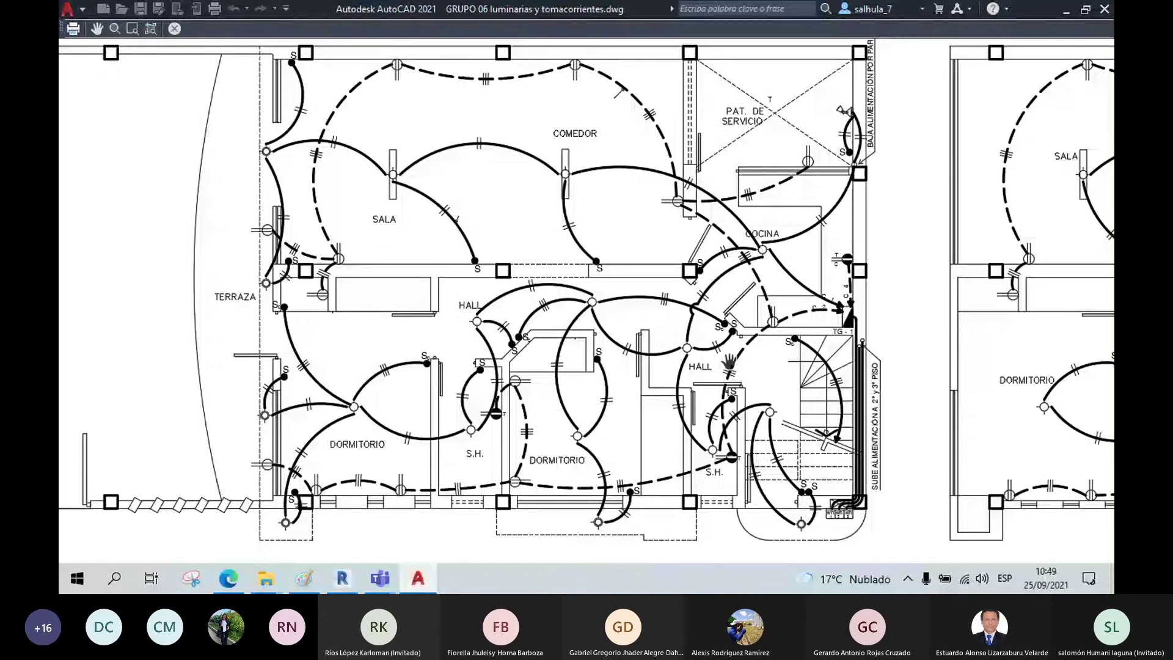
scroll(729, 362, "up", 5)
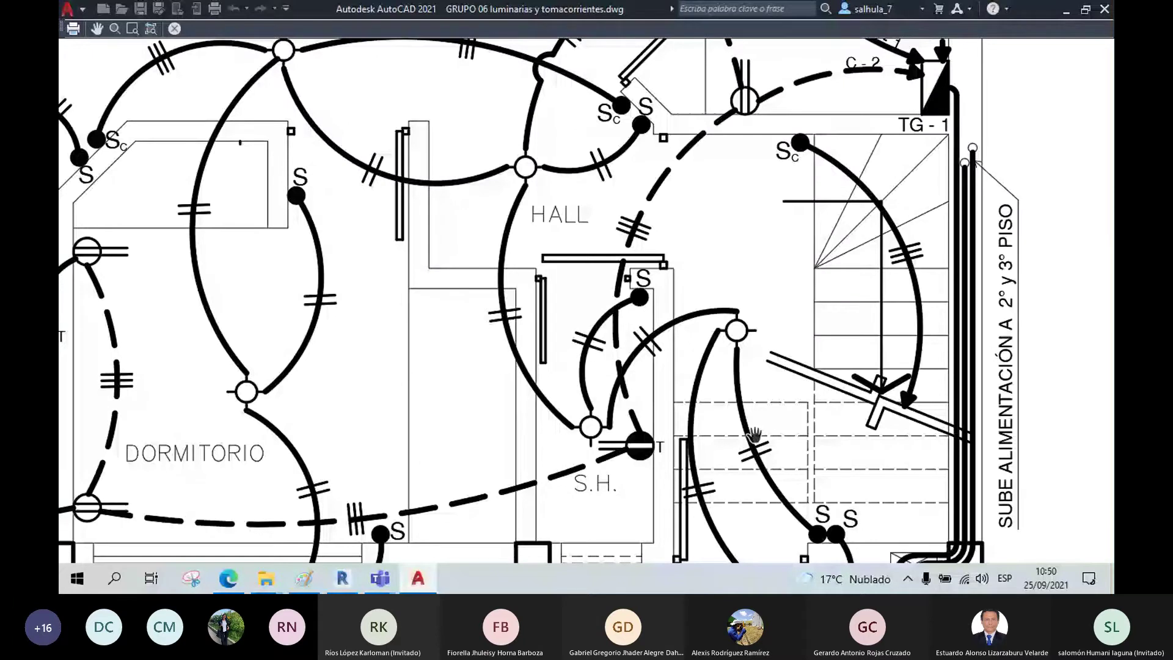
middle_click_drag(754, 435, 747, 353)
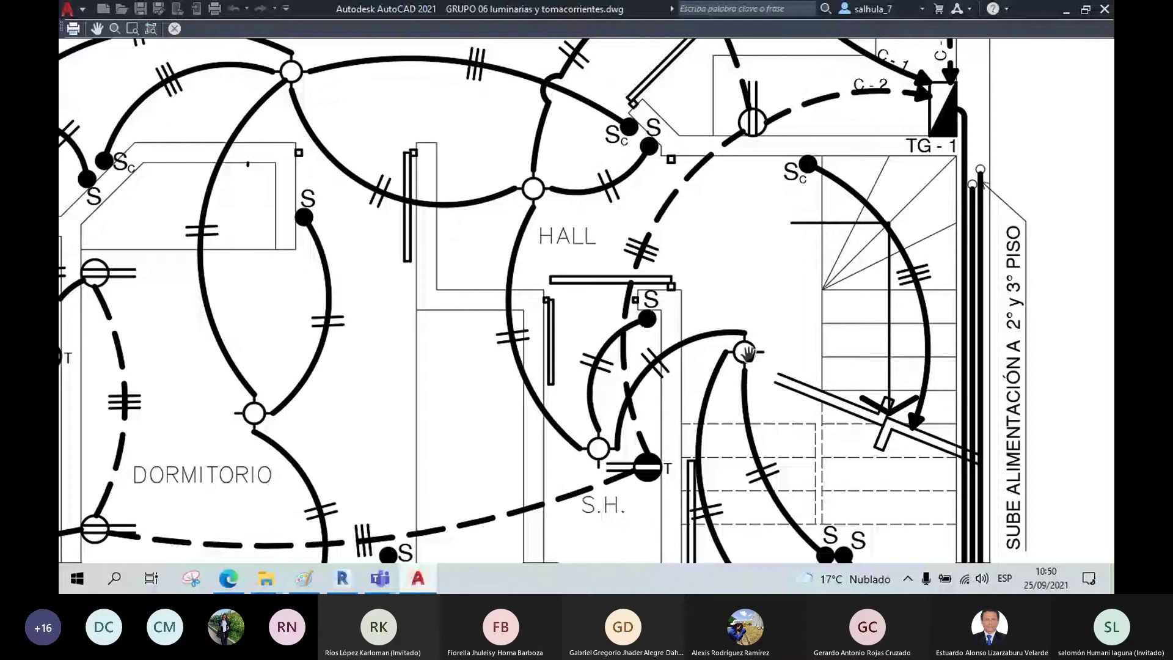
middle_click_drag(748, 352, 752, 357)
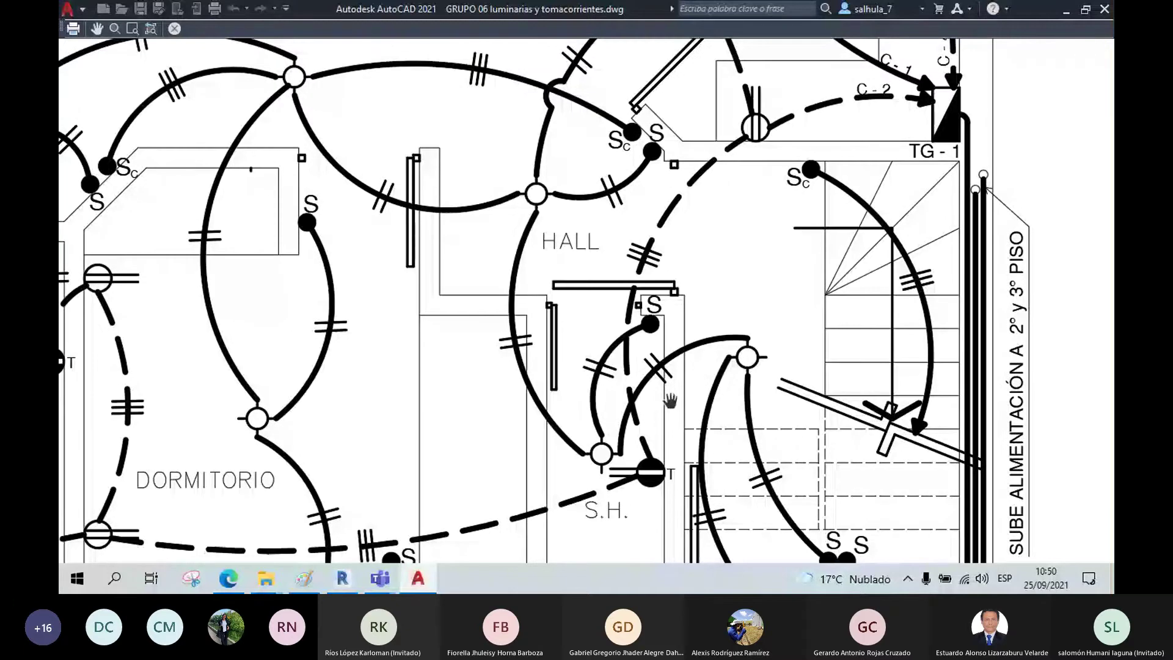
middle_click_drag(761, 330, 743, 337)
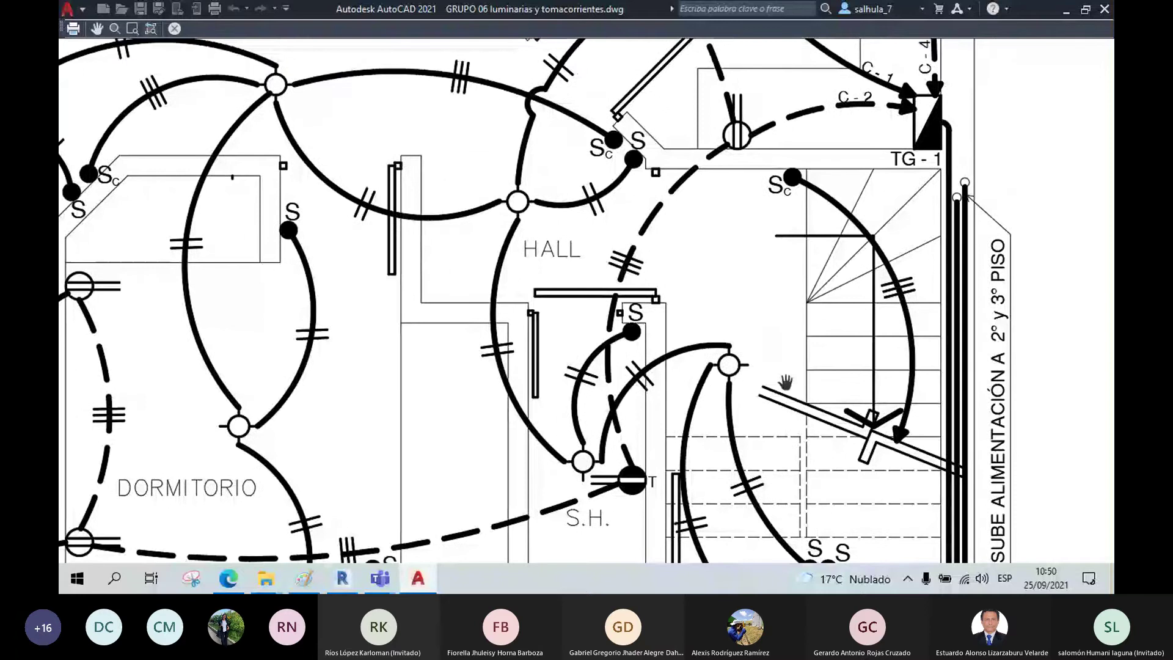
- Switch to Revit and display the first-floor conduit model in the primer Nivel 3D view
left_click(341, 578)
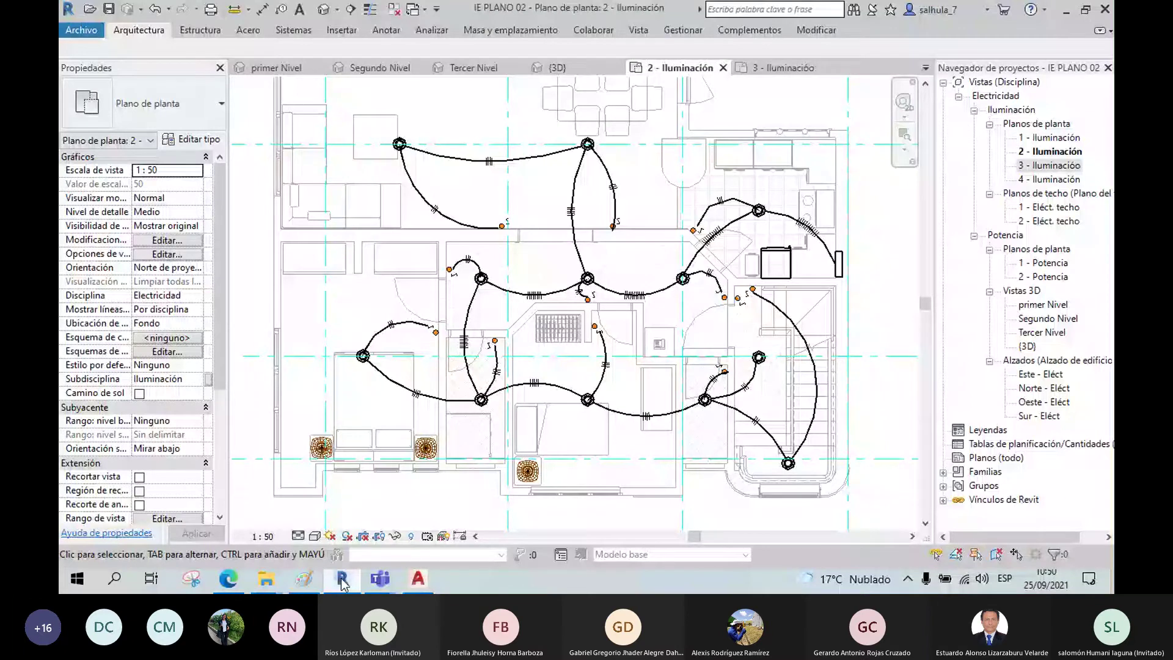
left_click(277, 68)
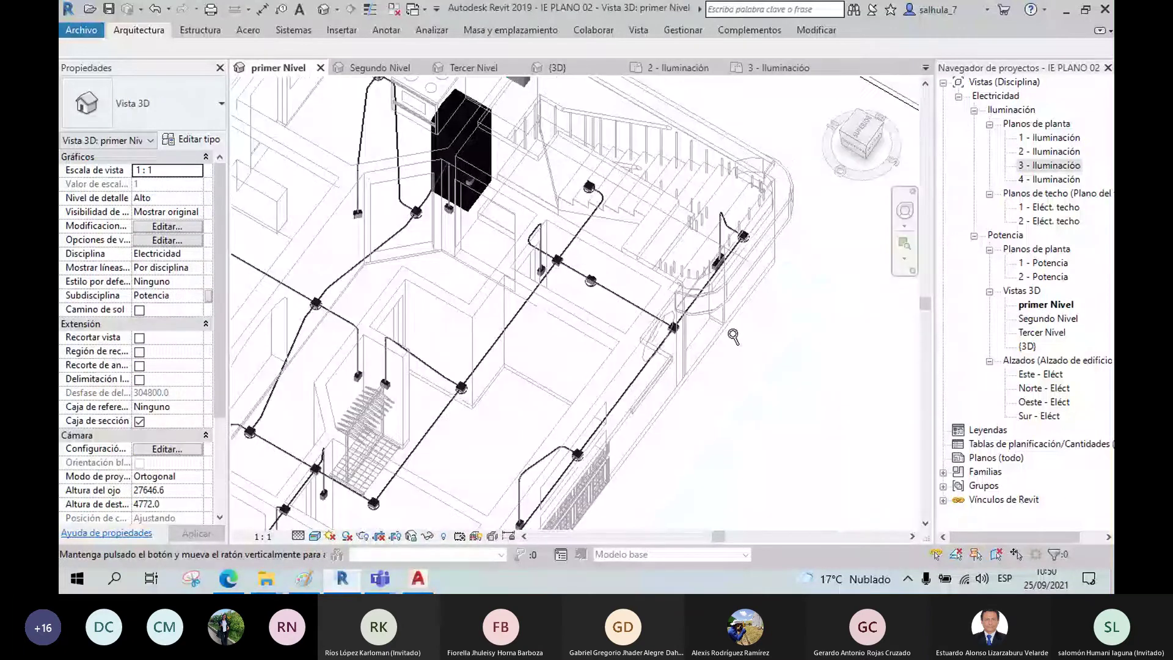
middle_click_drag(716, 319, 671, 285, "shift")
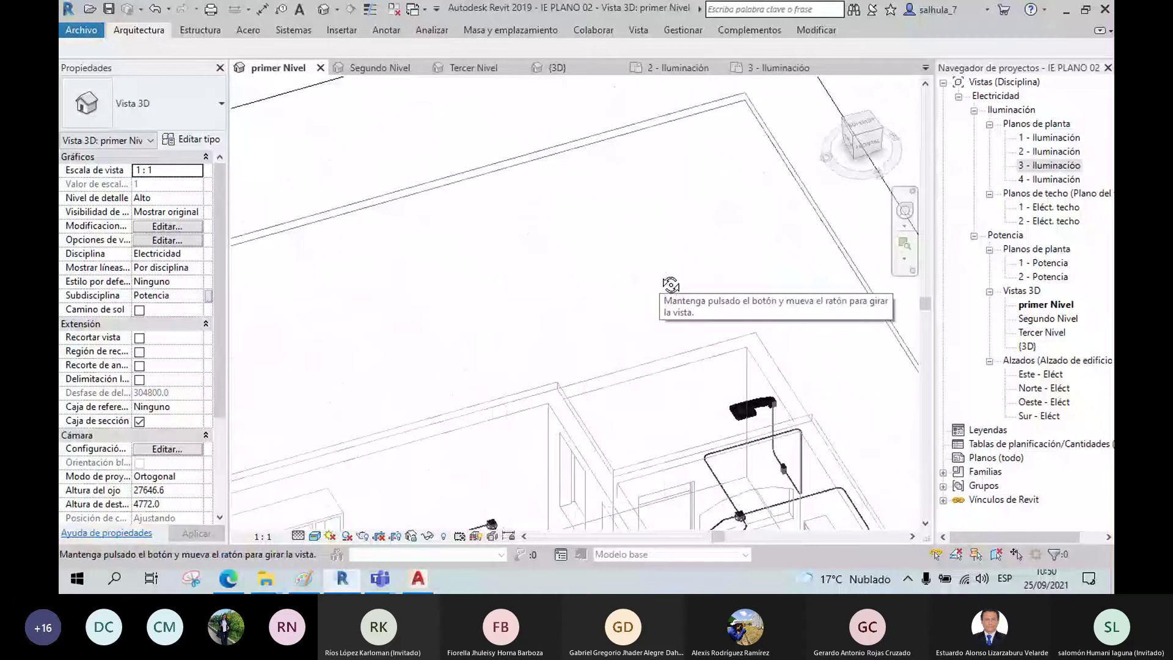
middle_click_drag(671, 285, 636, 259, "shift")
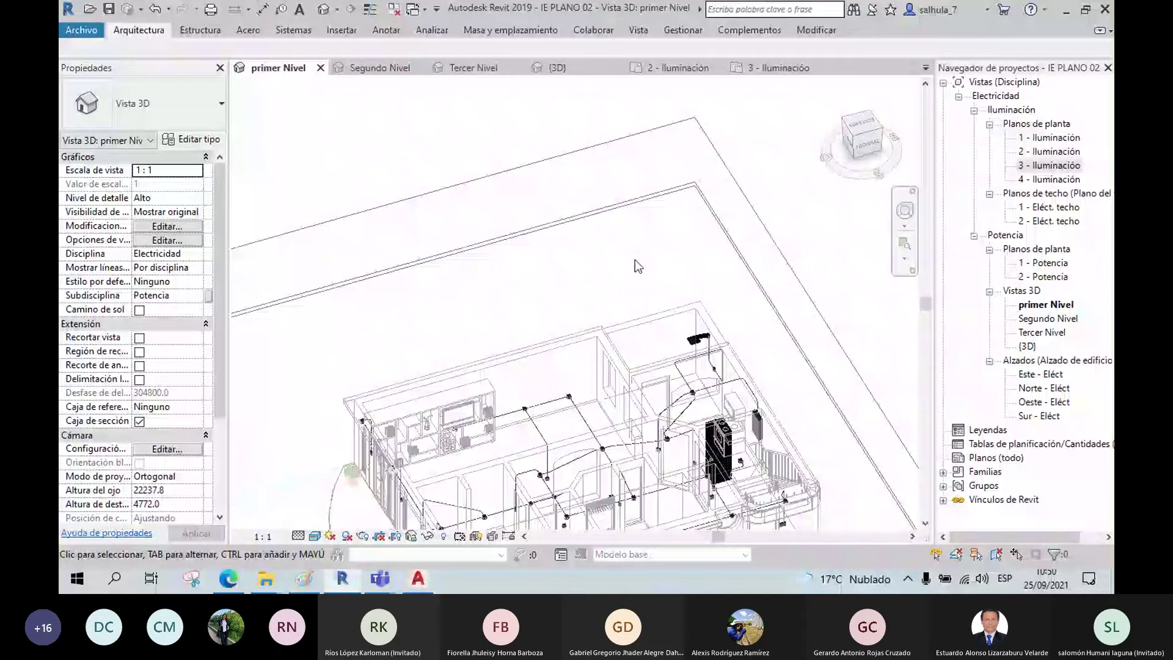
- Examine the 3D conduit runs around the staircase, the entrance luminaire and the distribution board
scroll(797, 411, "up", 5)
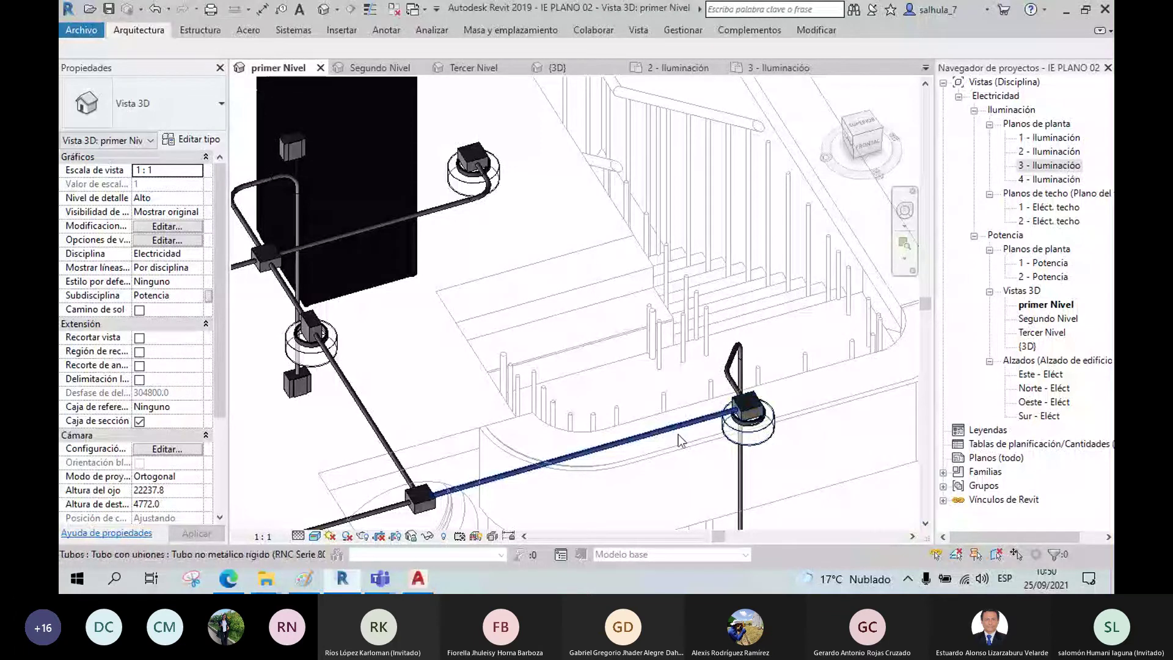
middle_click_drag(678, 434, 699, 421, "shift")
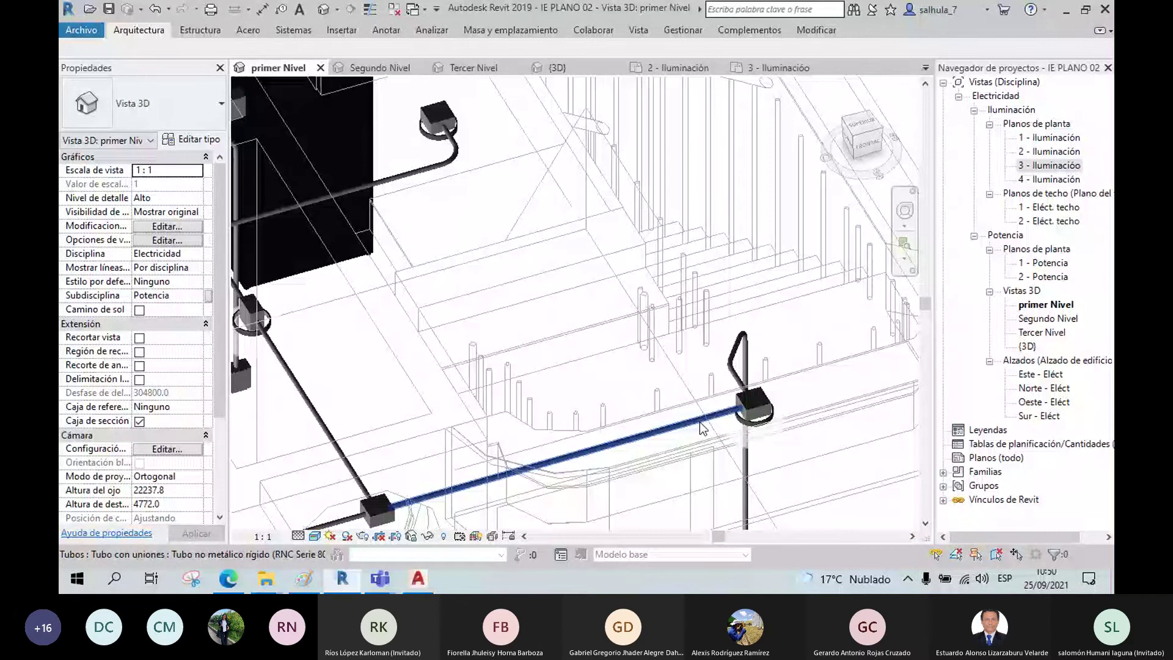
middle_click_drag(828, 404, 817, 404, "shift")
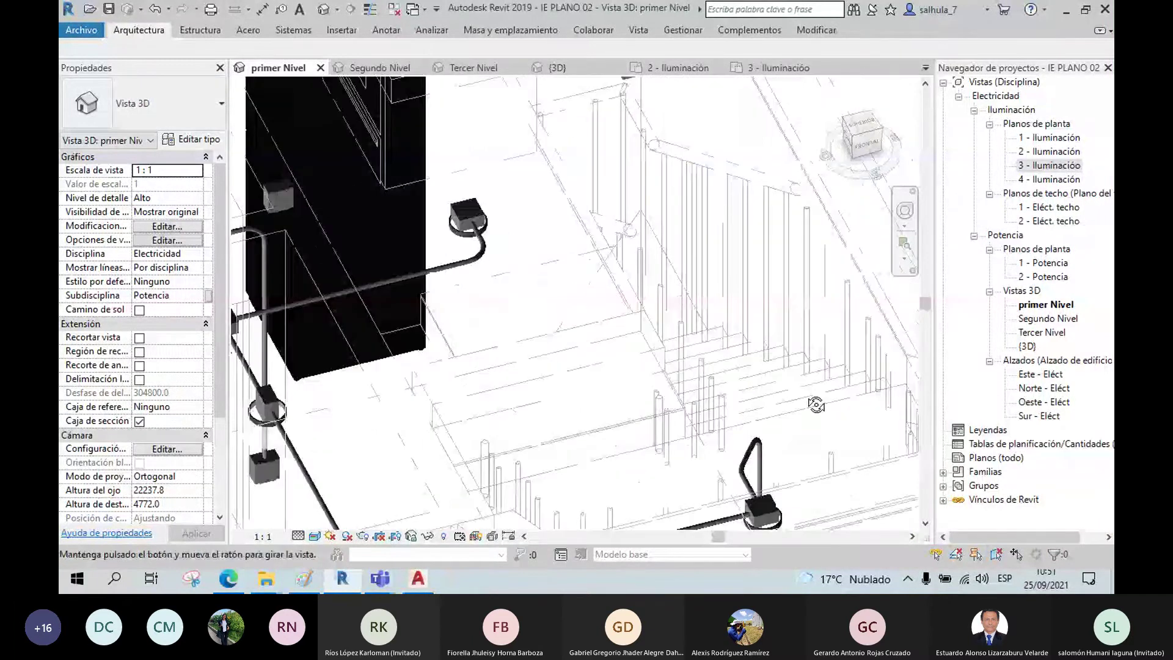
middle_click_drag(816, 404, 693, 319, "shift")
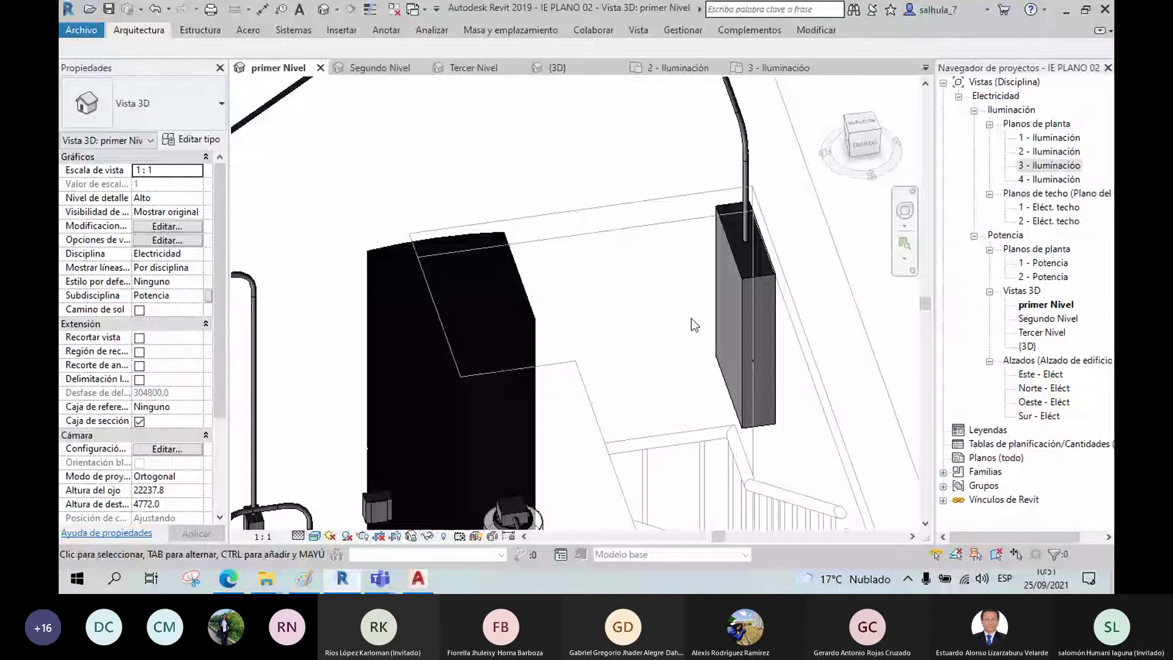
middle_click_drag(691, 318, 551, 416, "shift")
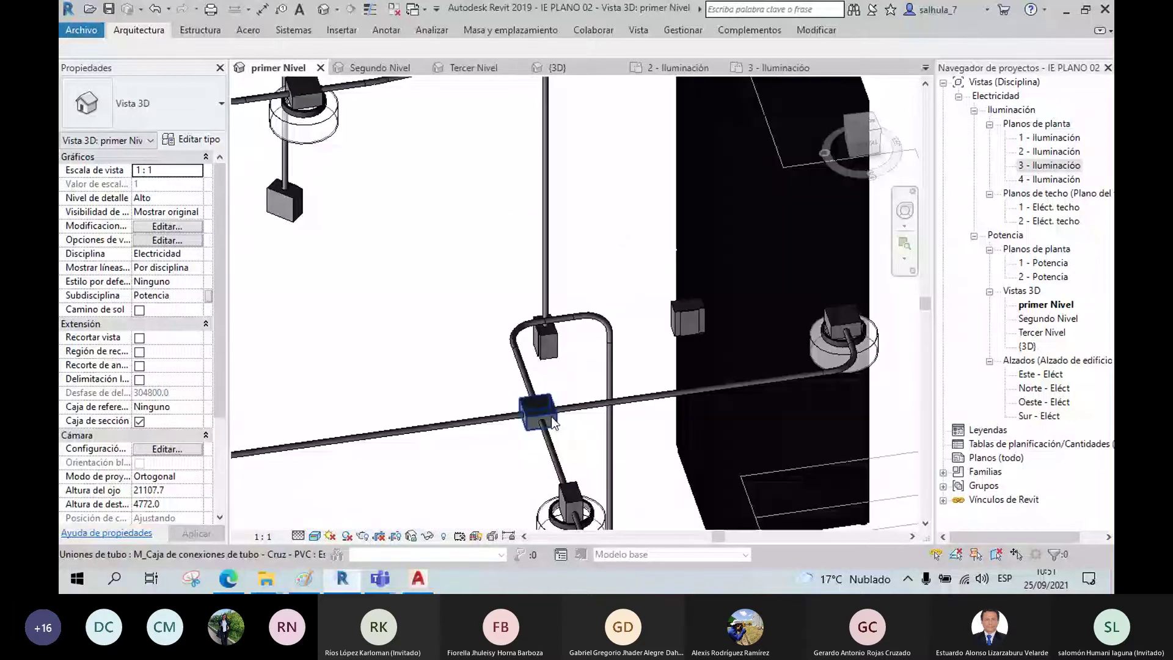
- Inspect the cross-type PVC junction box near the staircase and the short conduit linking it to the adjacent luminaire
left_click(551, 416)
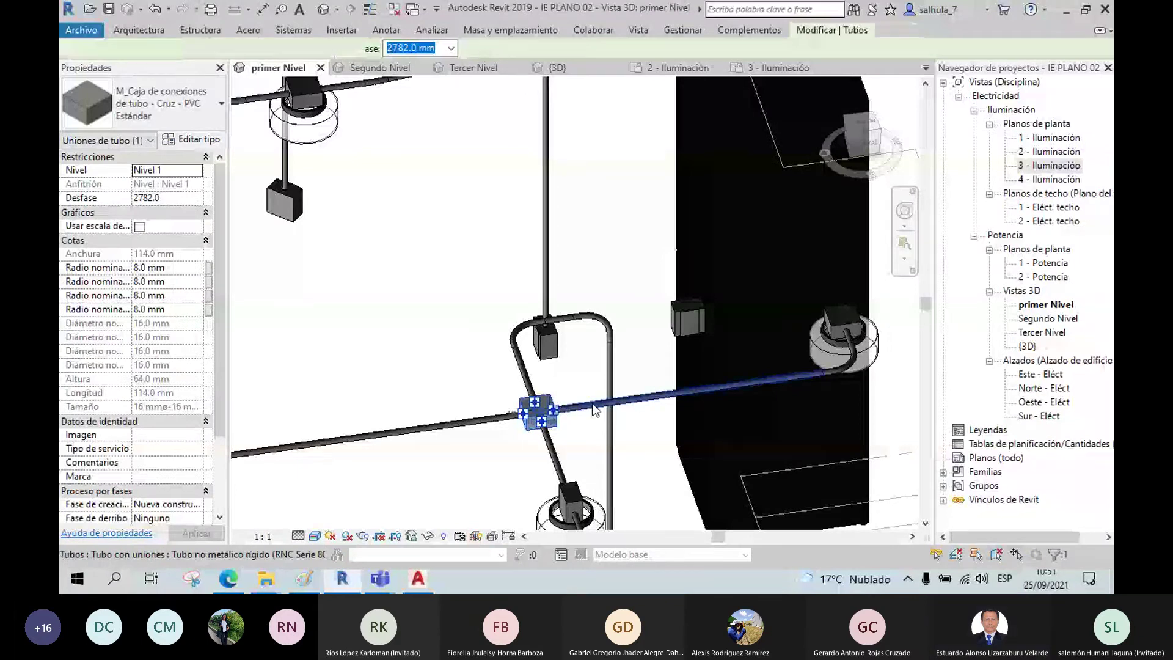
left_click(547, 439)
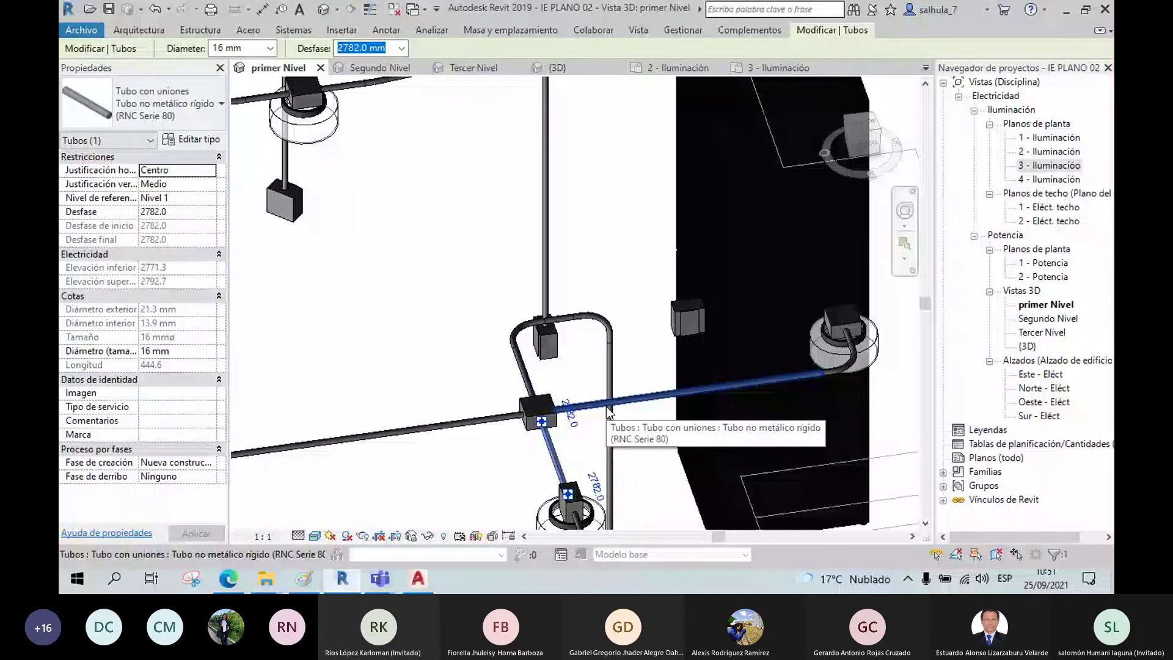
scroll(608, 415, "down", 3)
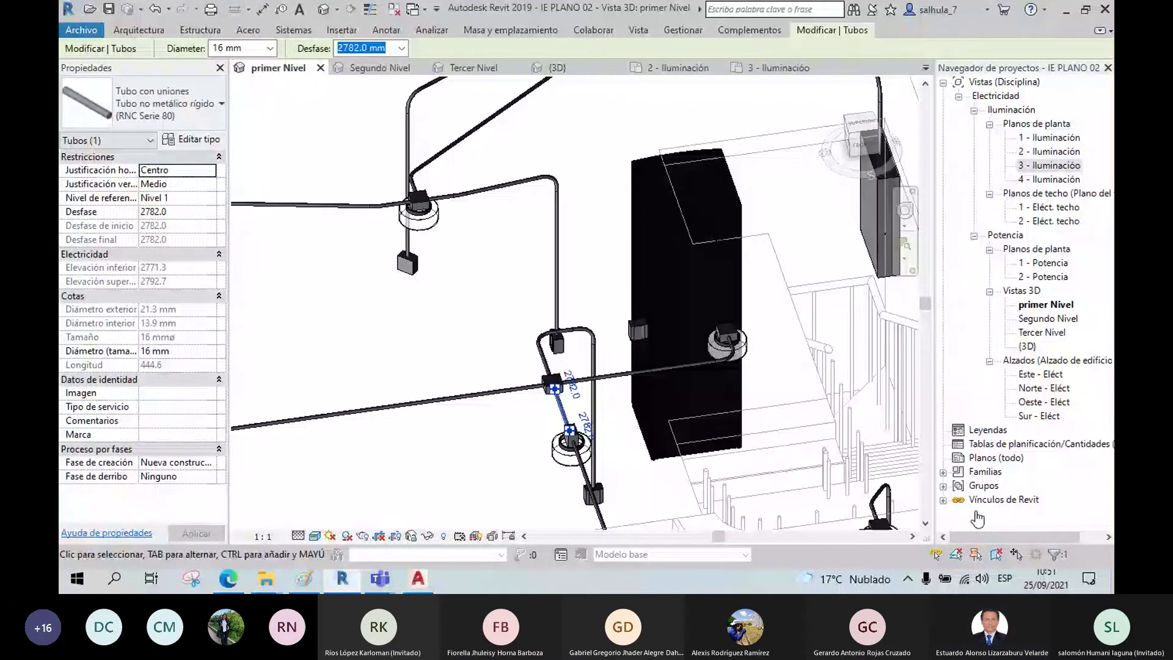
- Open the 1 - Iluminación floor plan and inspect the cable joining the bathroom luminaire to the entrance luminaire
scroll(628, 410, "up", 1)
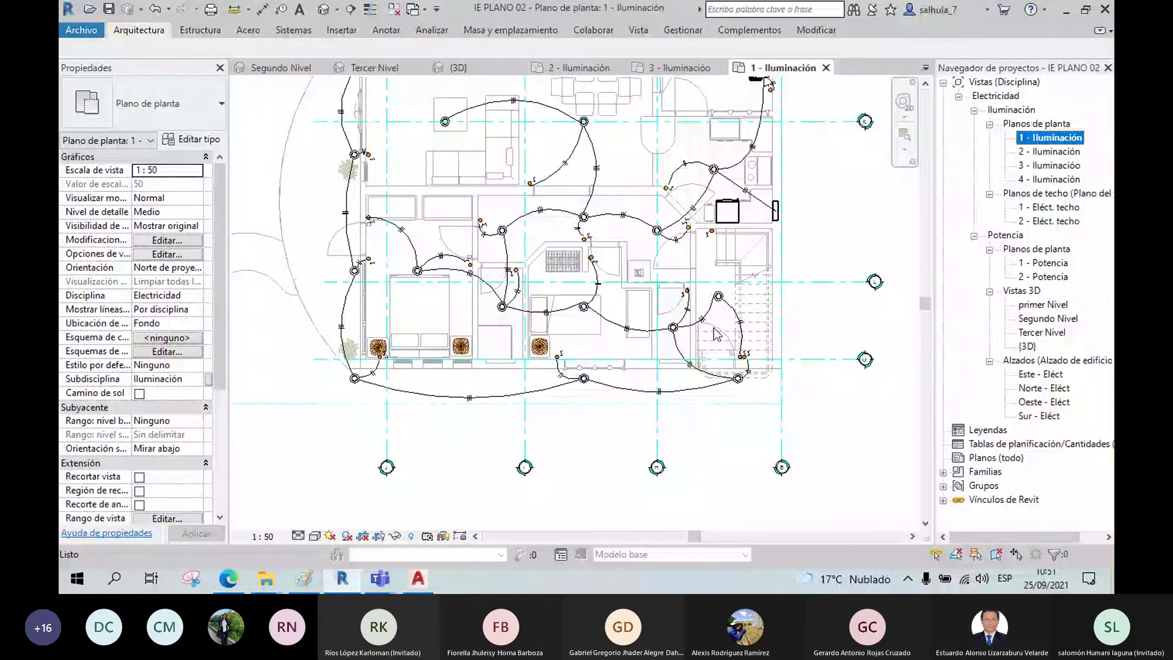
scroll(736, 366, "up", 5)
left_click(687, 365)
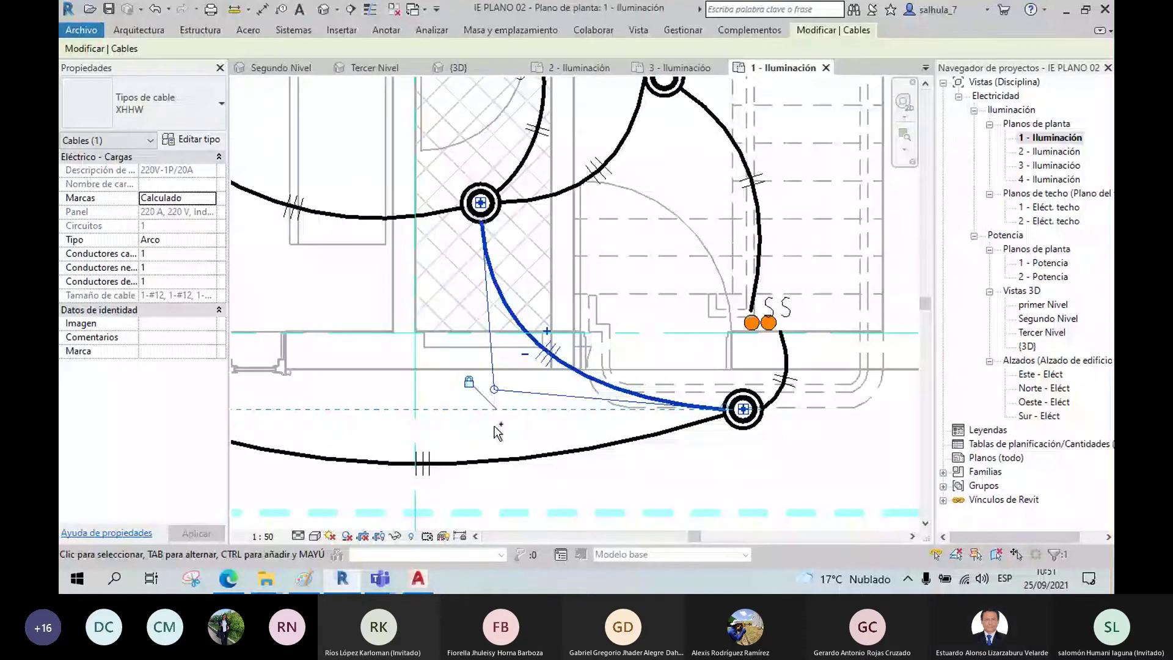
scroll(673, 288, "down", 2)
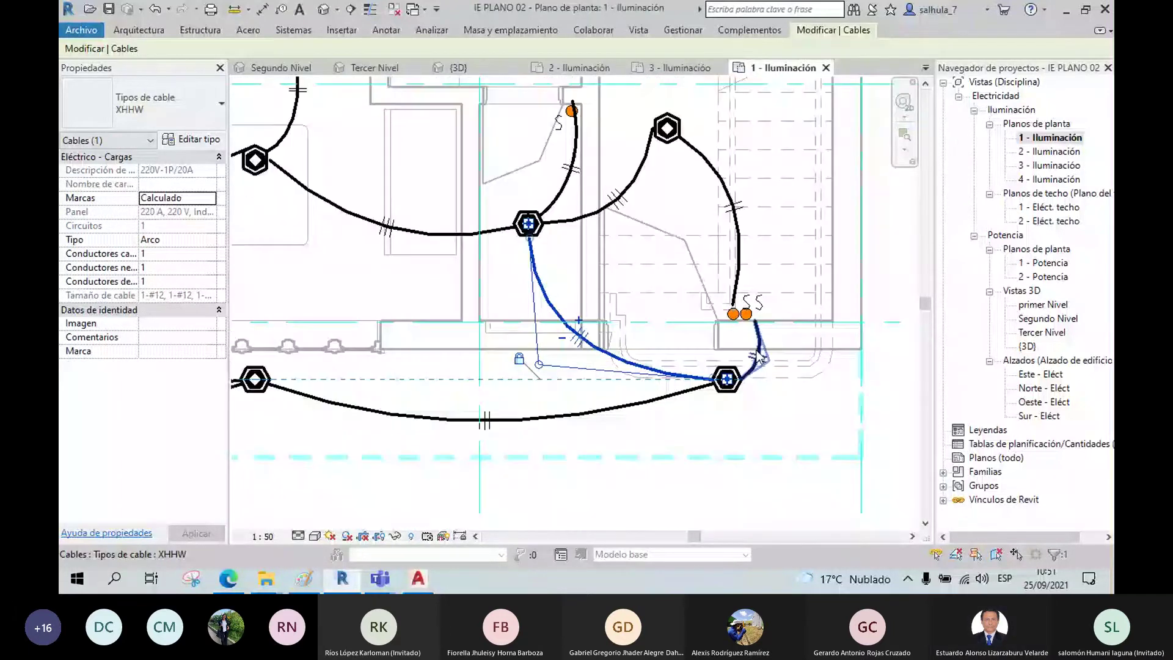
- Check the Segundo Nivel 3D view, then inspect the entrance luminaire's junction box in the primer Nivel view
left_click(280, 67)
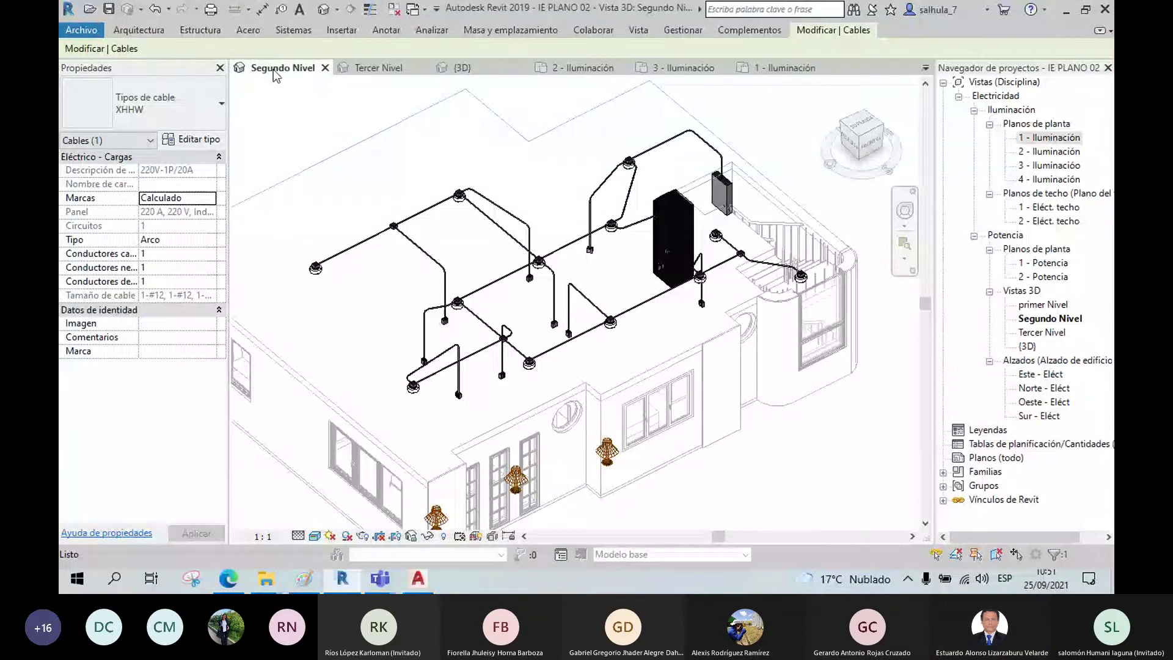
middle_click(389, 67)
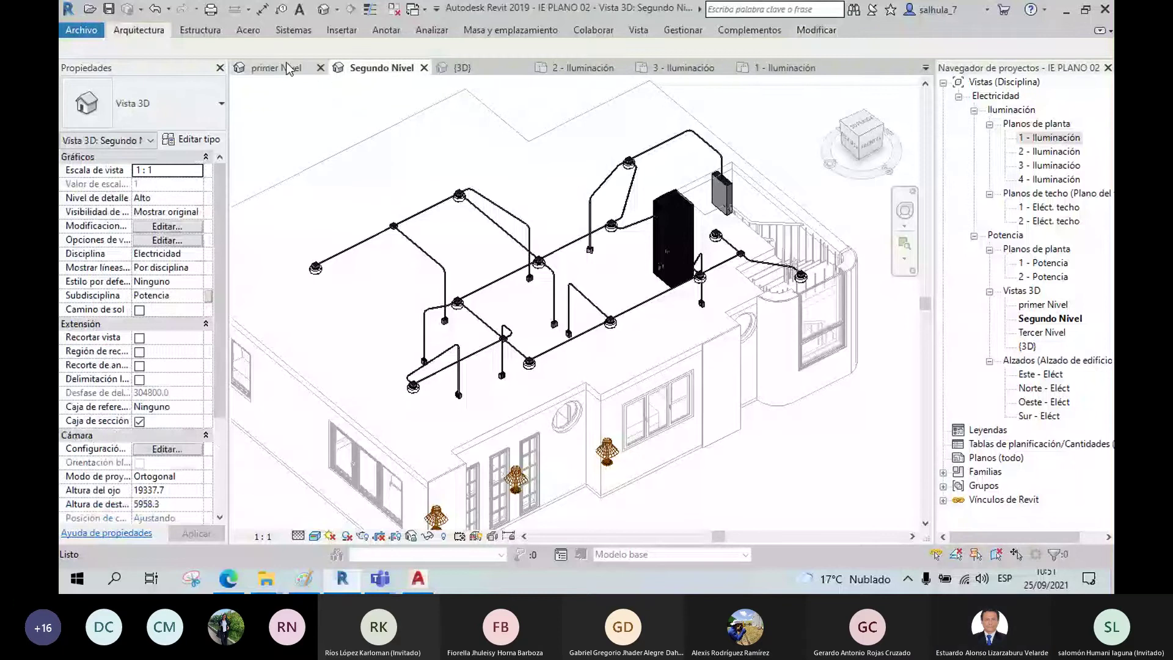
left_click(286, 67)
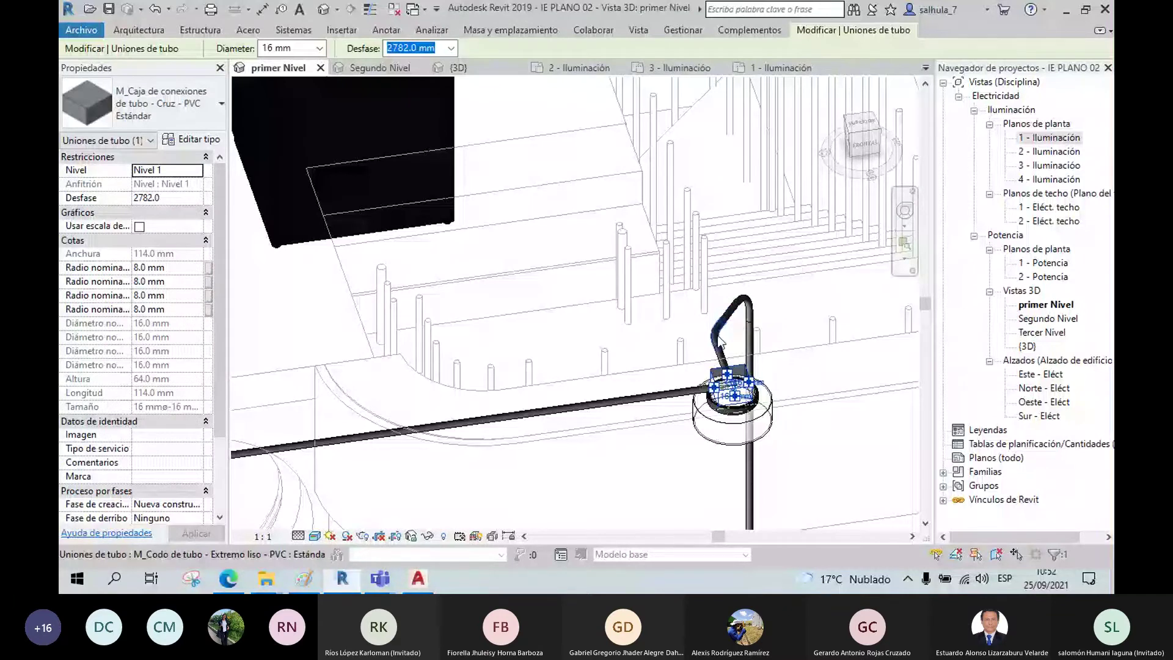
- Compare the entrance and bathroom lighting cables in the 1 - Iluminación plan with the cross junction box in primer Nivel
key("ctrl+Tab")
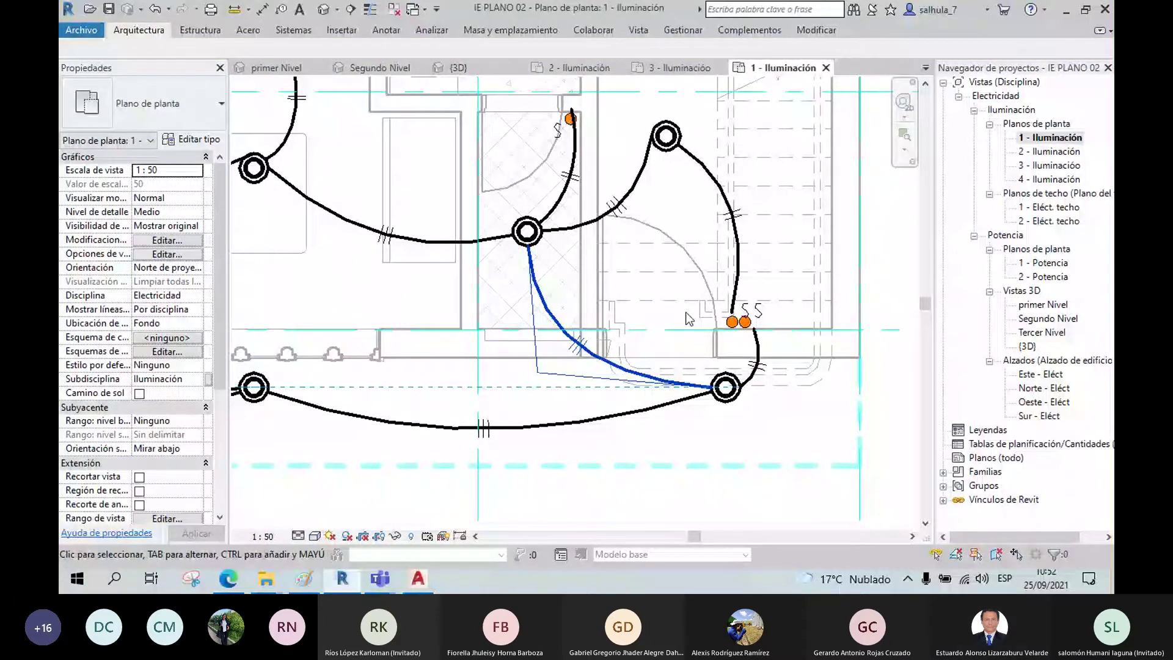
scroll(724, 369, "down", 1)
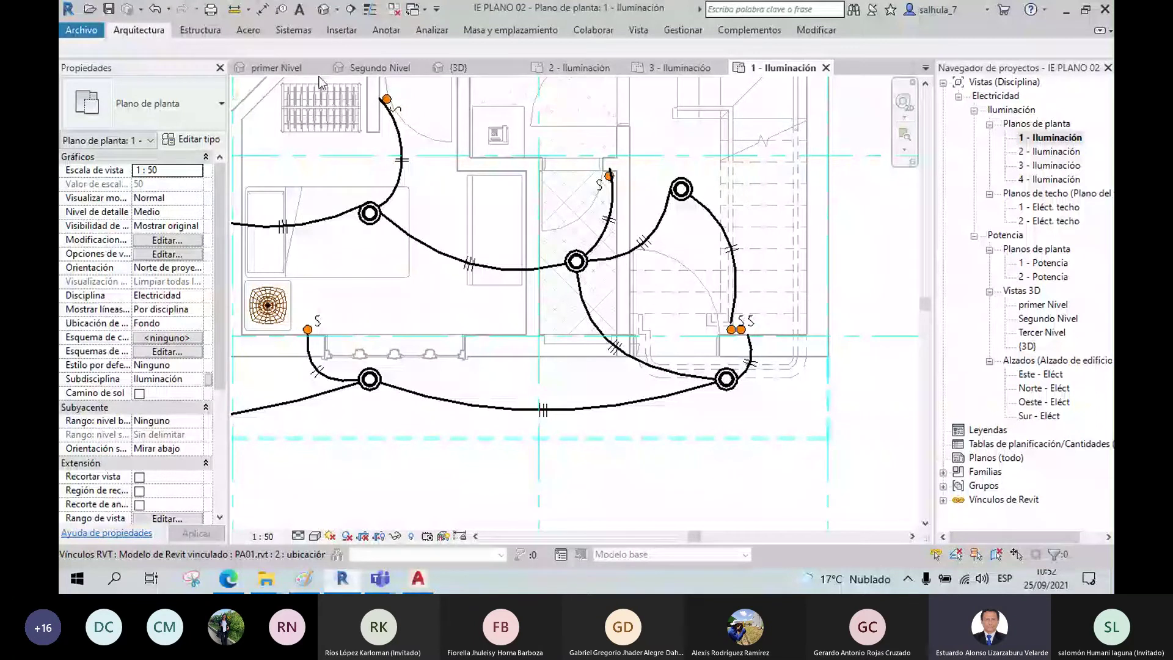
left_click(288, 68)
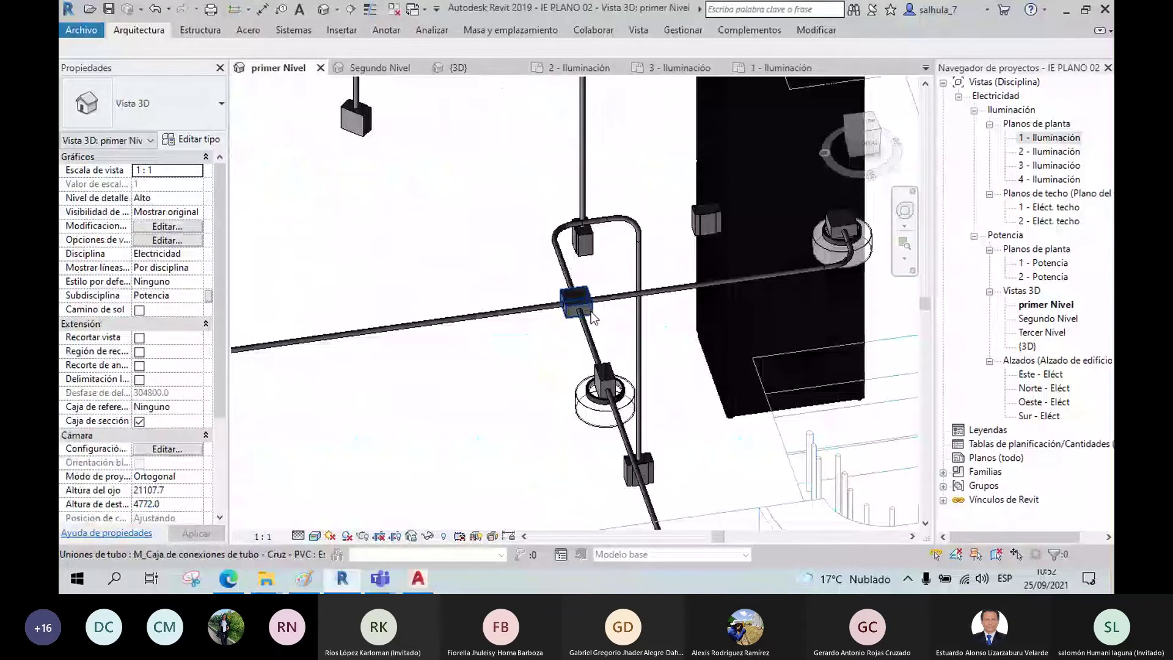
left_click(578, 302)
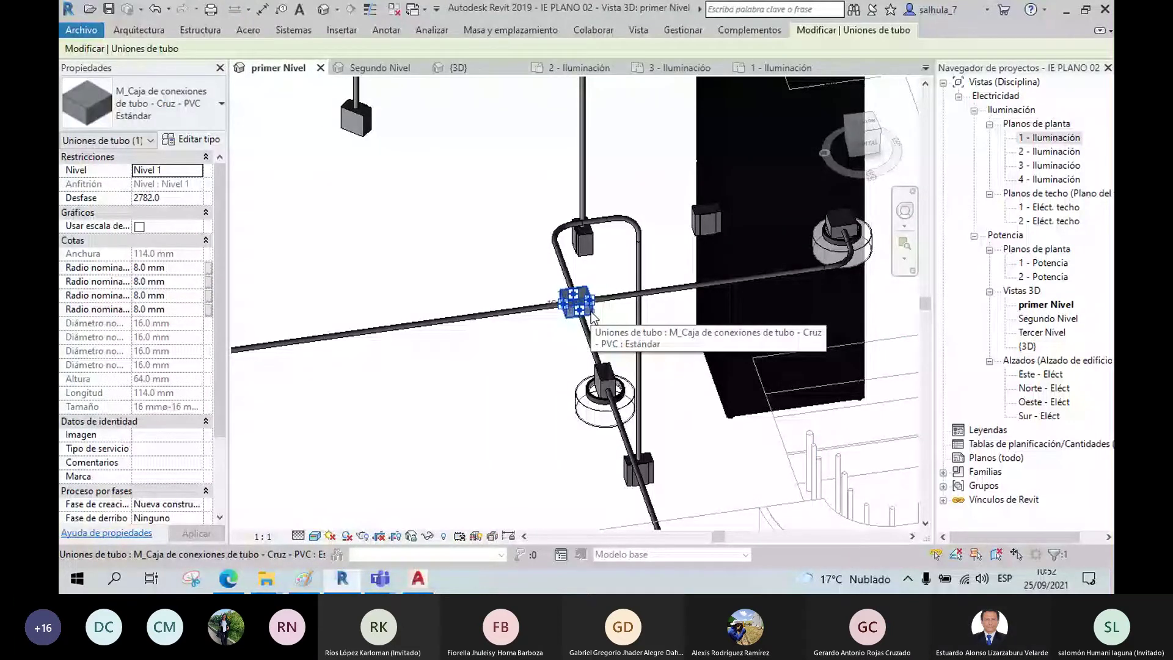
scroll(697, 305, "down", 2)
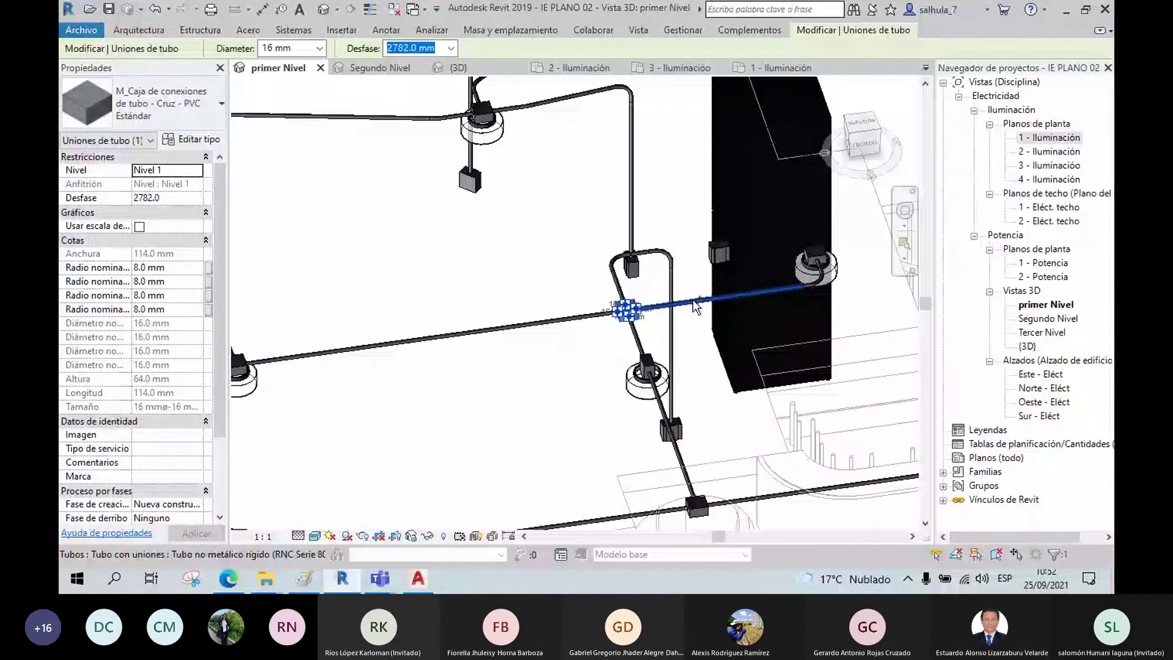
- Select the conduit running along the facade to the exterior luminaire in the primer Nivel 3D view
scroll(696, 305, "down", 4)
left_click(574, 468)
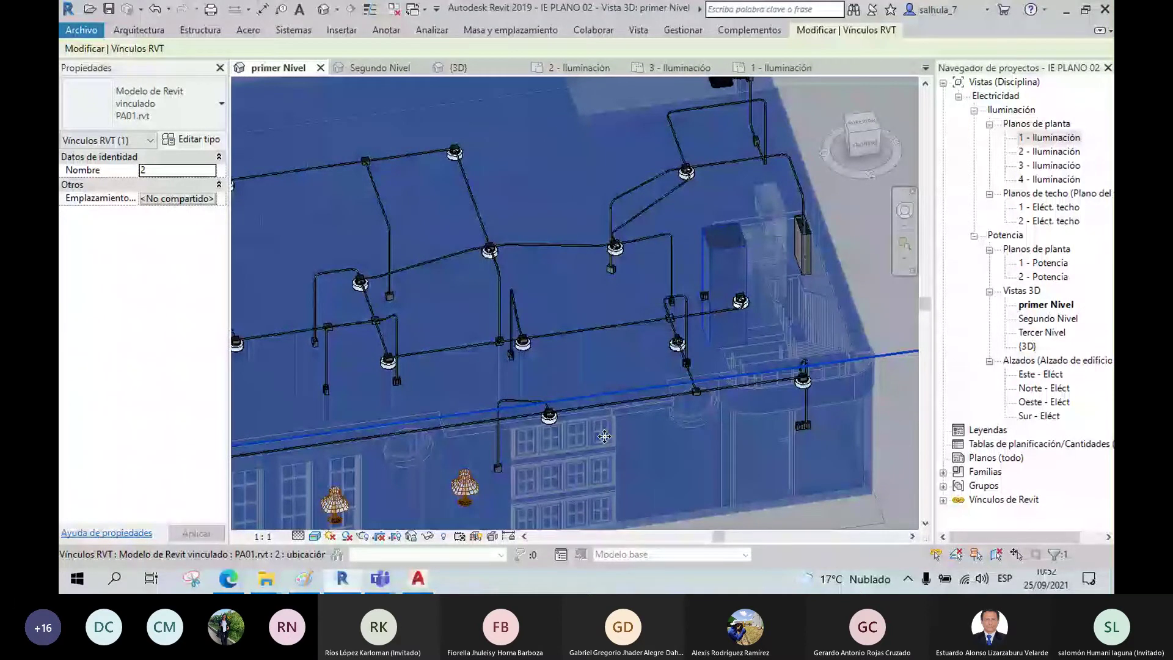
left_click(611, 403)
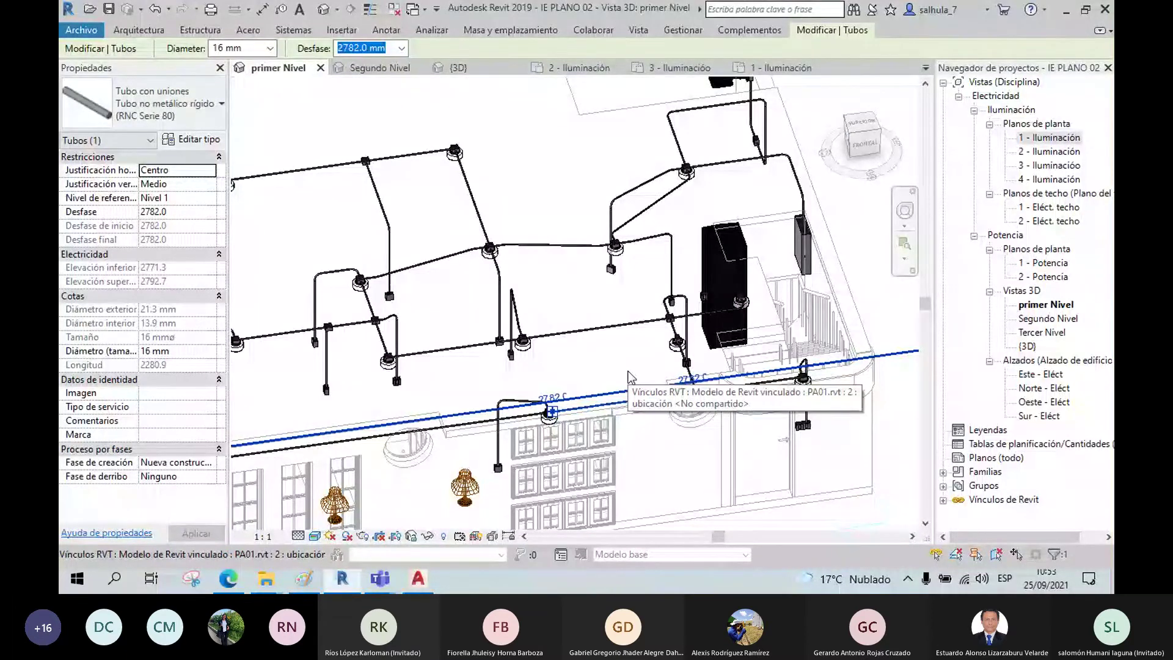
- Switch to the AutoCAD plot preview and examine the first-floor lighting runs between the bathroom, staircase and entrance
key("alt+Tab")
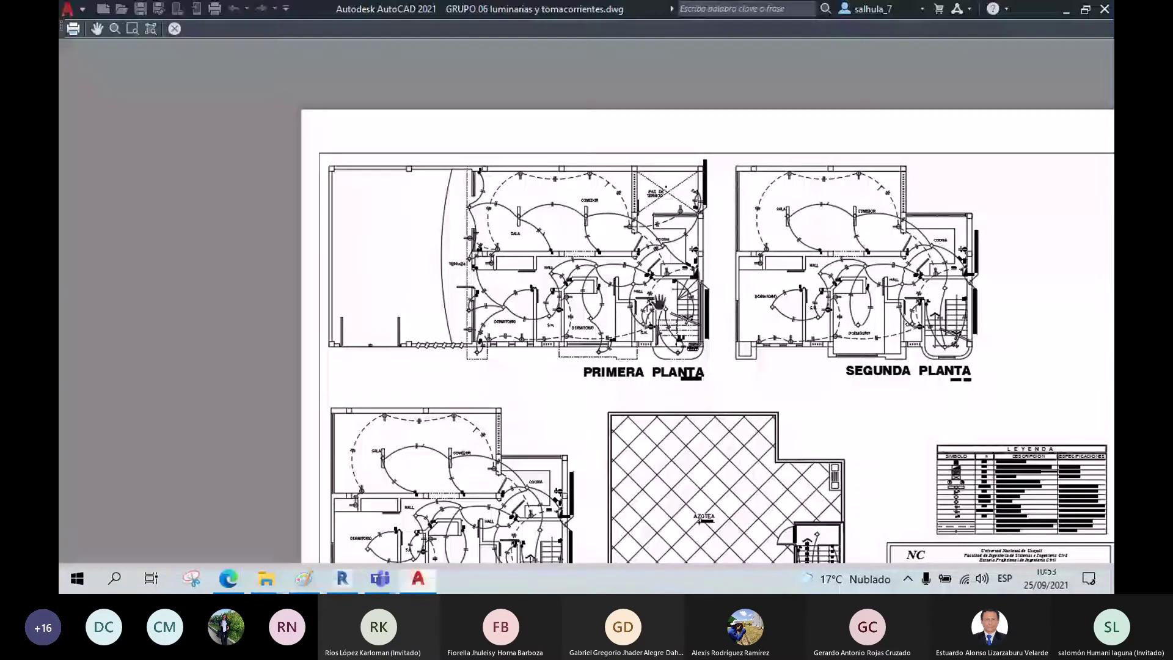
scroll(660, 301, "up", 5)
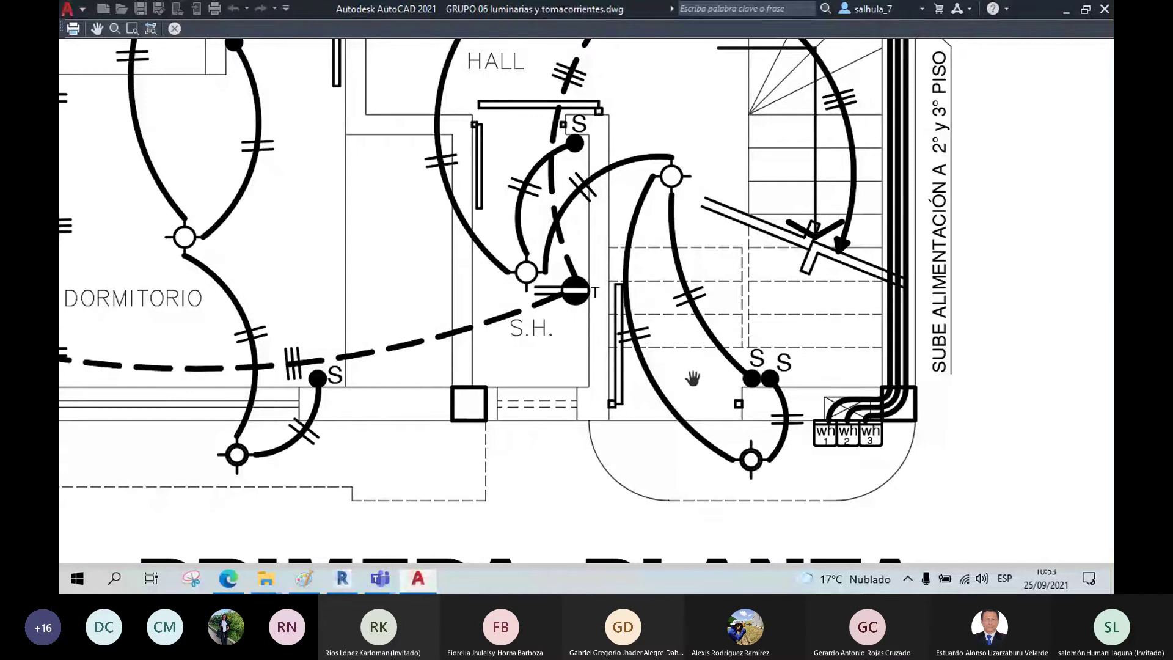
scroll(692, 378, "down", 3)
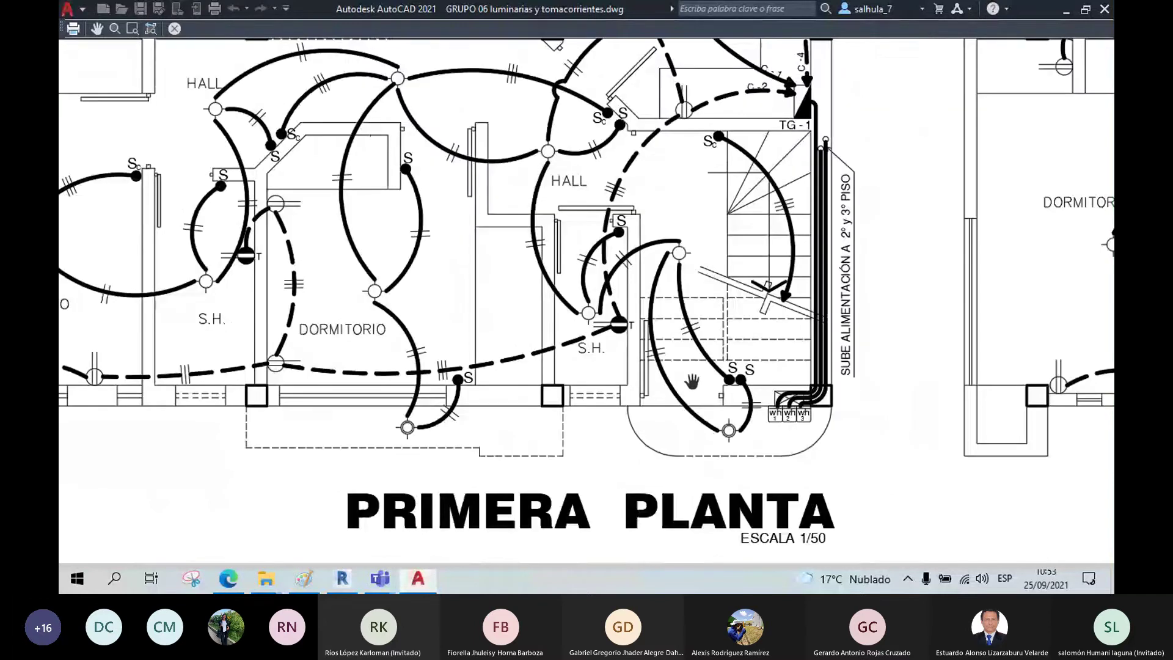
scroll(692, 382, "down", 5)
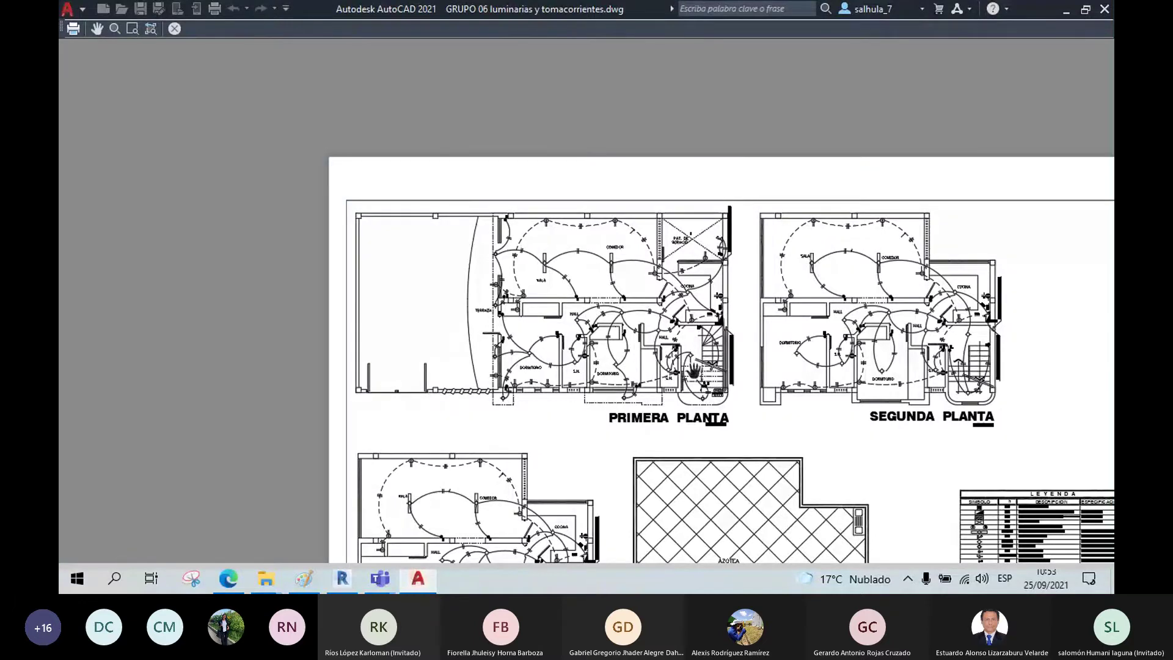
- Review the first-floor circuits reaching board TG-1 and the feeders rising from meters wh1, wh2 and wh3
scroll(695, 371, "up", 8)
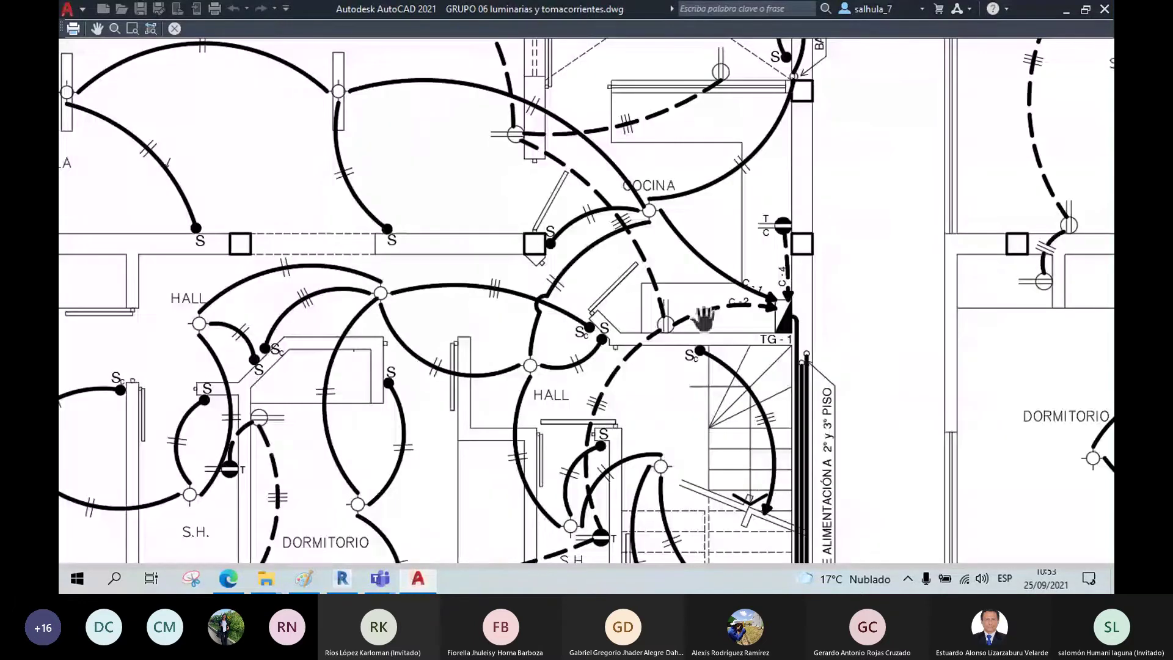
scroll(704, 318, "down", 8)
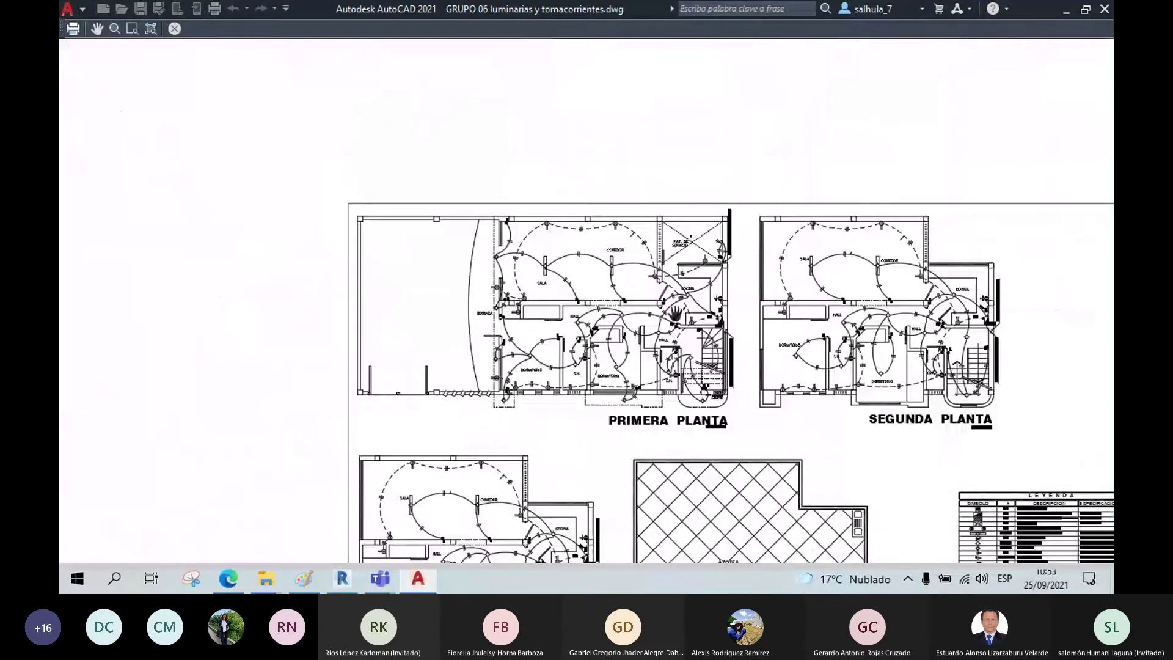
scroll(684, 348, "up", 4)
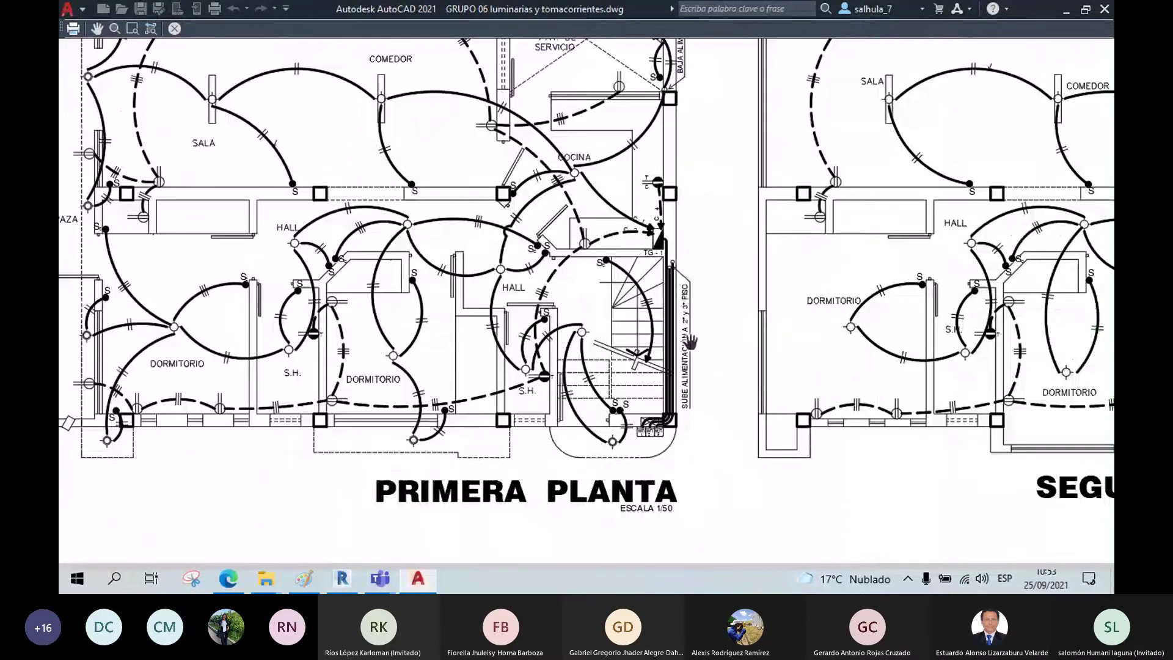
scroll(713, 330, "up", 6)
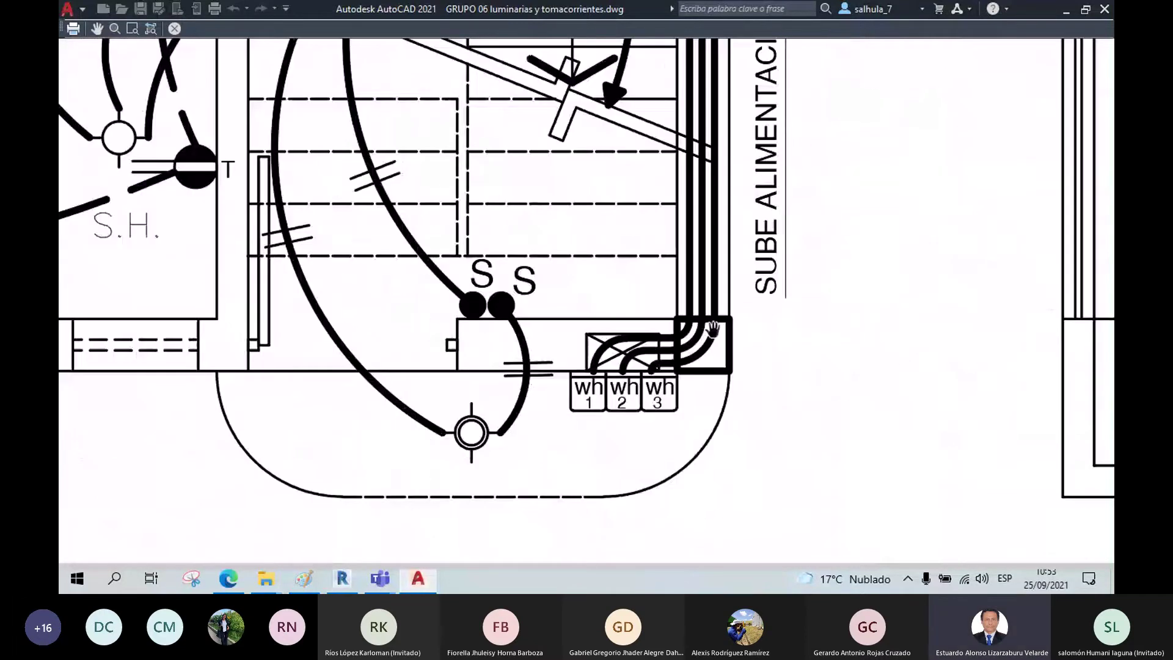
scroll(713, 330, "down", 5)
middle_click_drag(657, 261, 663, 331)
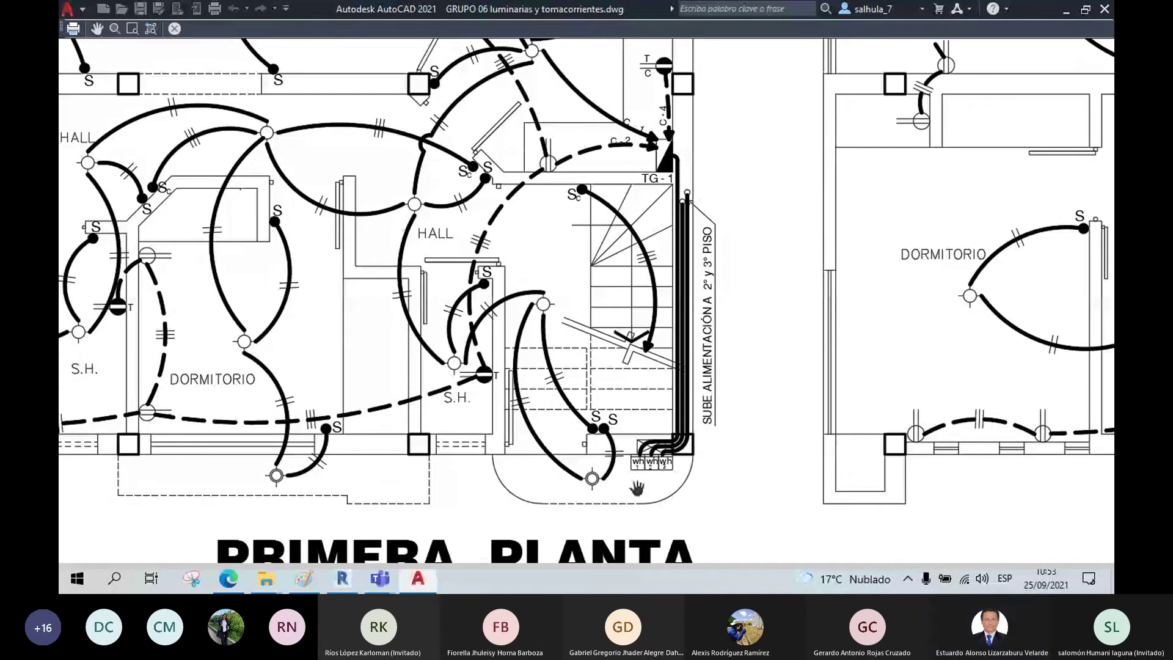
scroll(637, 487, "down", 5)
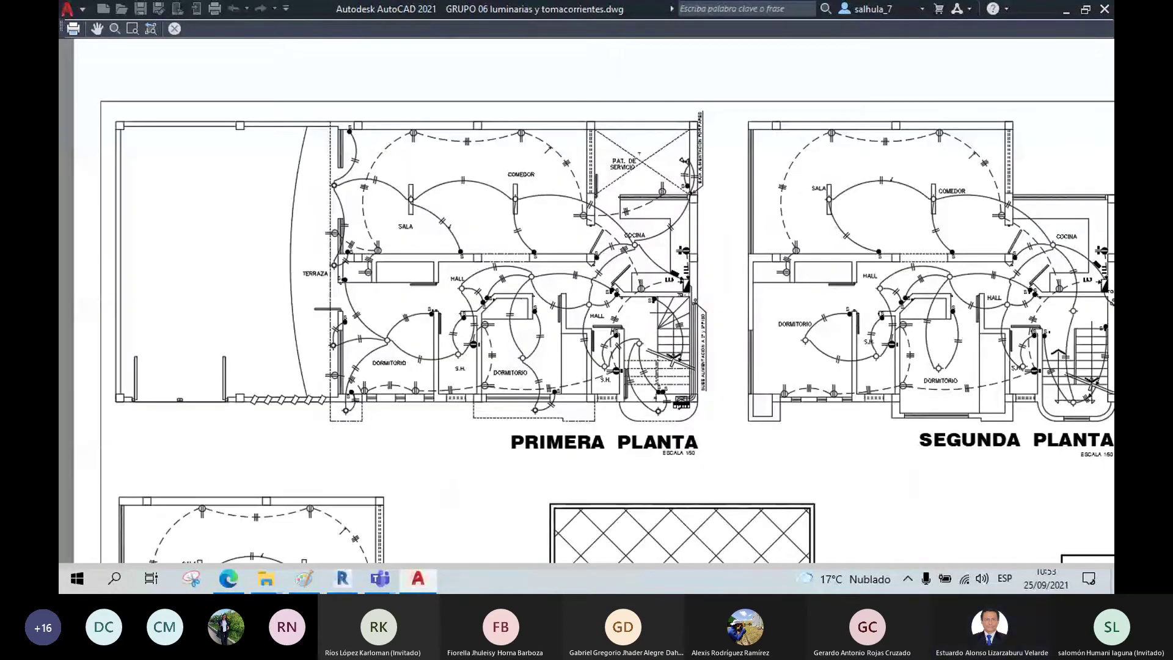
- Examine circuits C-1, C-2 and C-4 arriving at first-floor board TG-1, and compare them with the board area in the SEGUNDA PLANTA plan
scroll(687, 405, "up", 2)
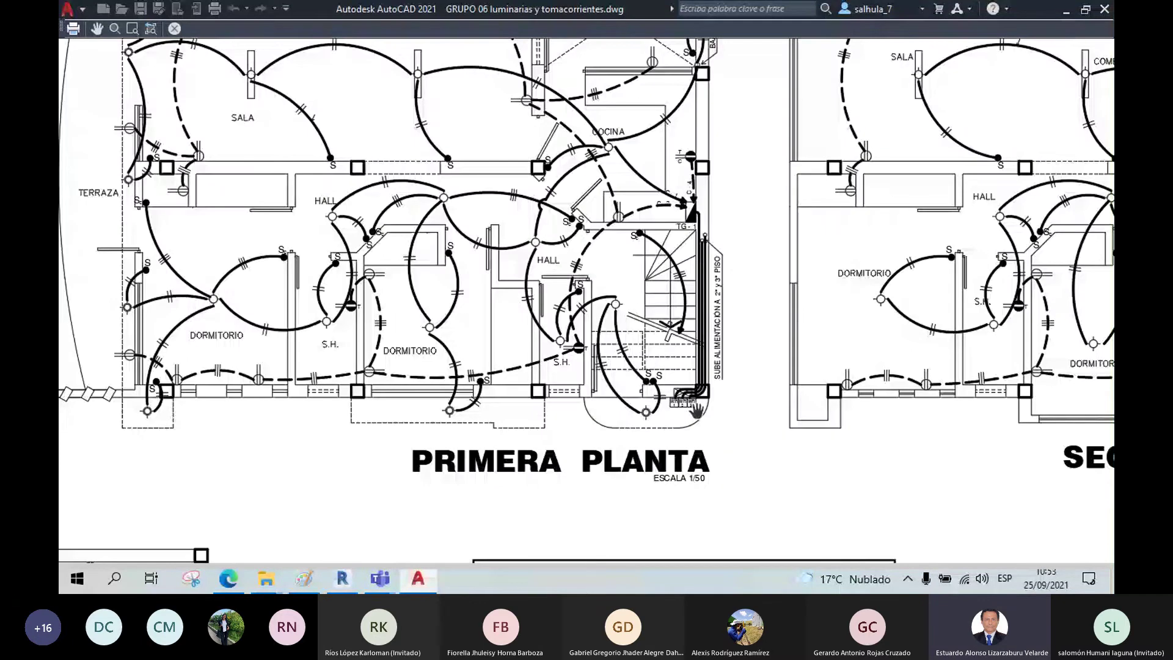
scroll(694, 183, "up", 4)
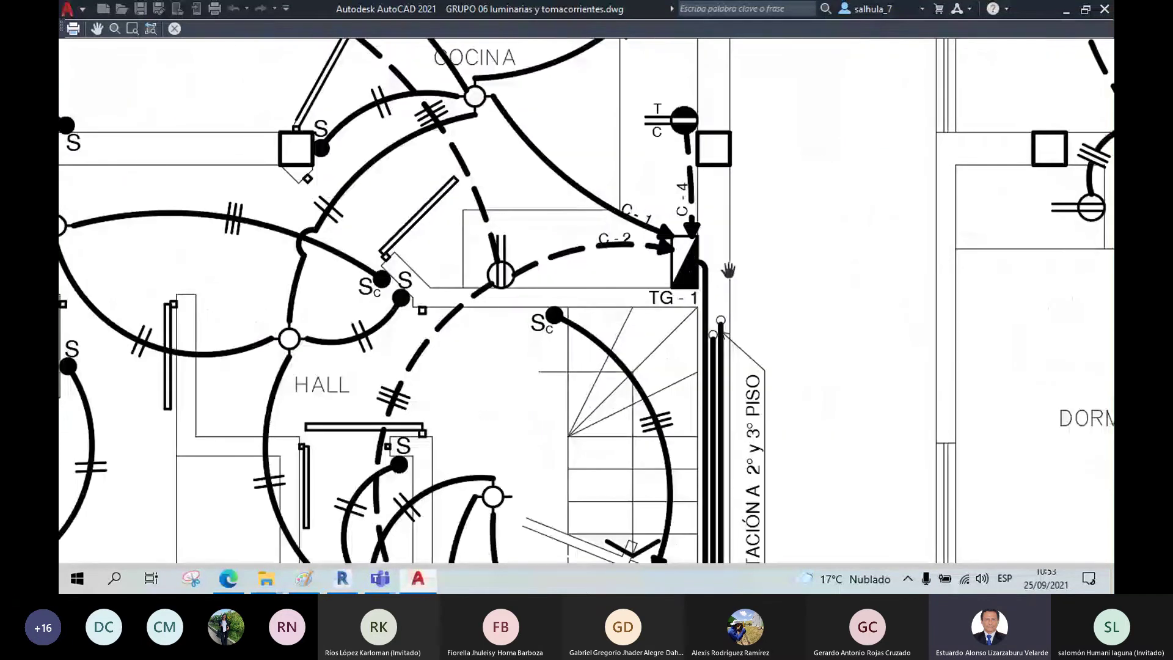
scroll(729, 269, "down", 2)
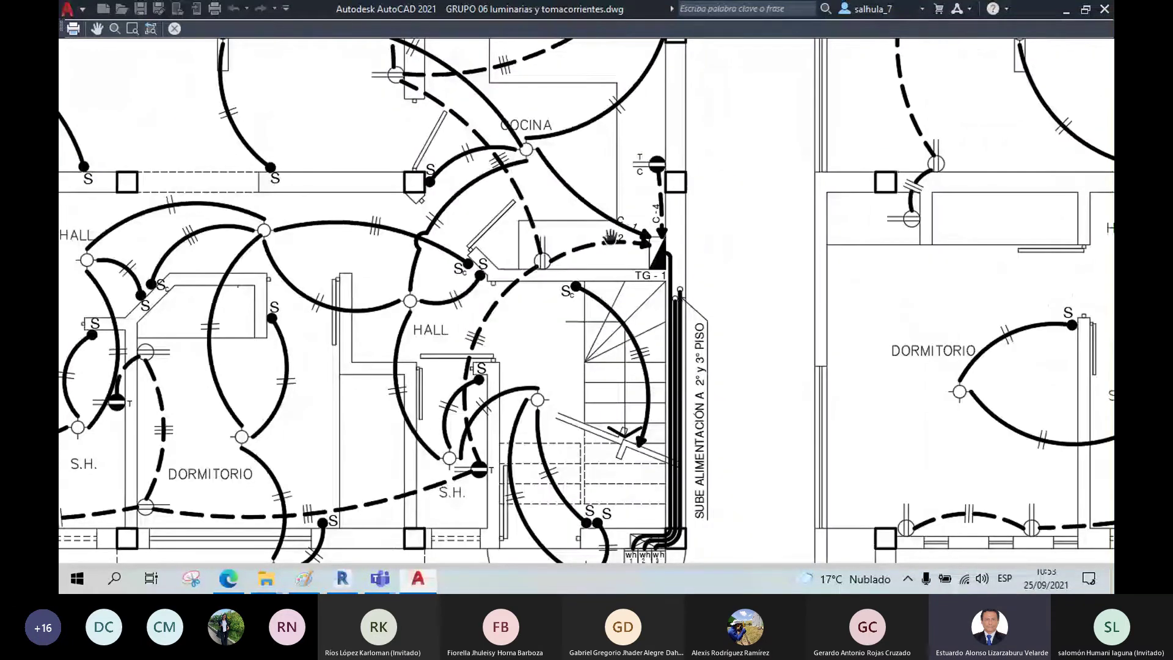
scroll(658, 260, "up", 2)
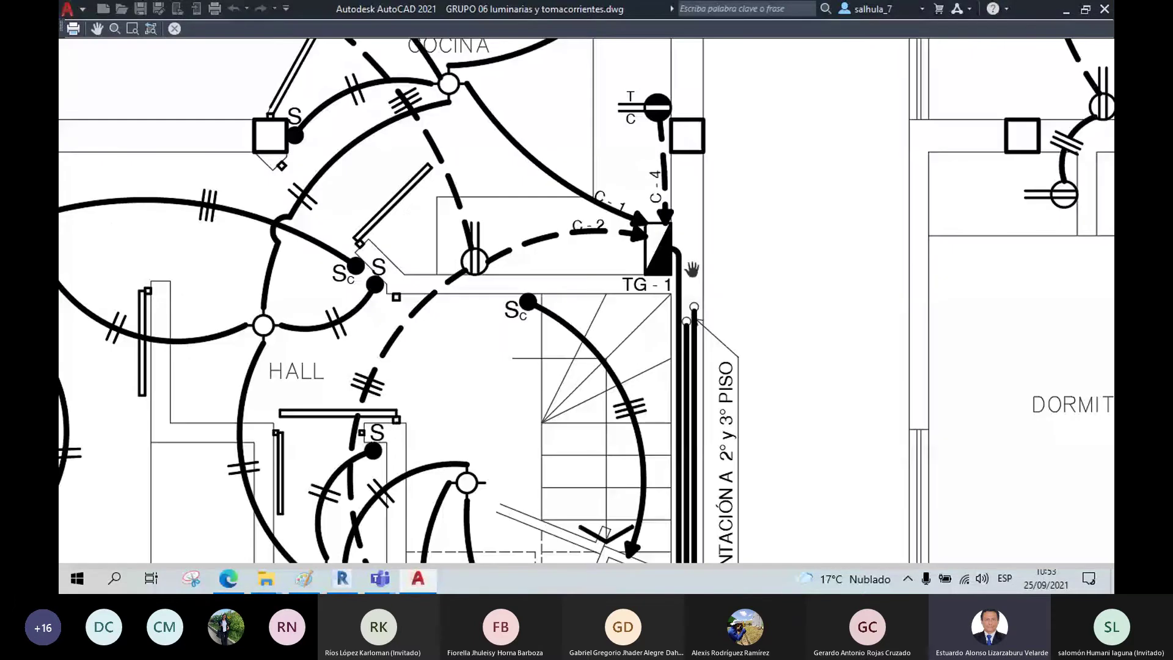
middle_click_drag(692, 270, 690, 272)
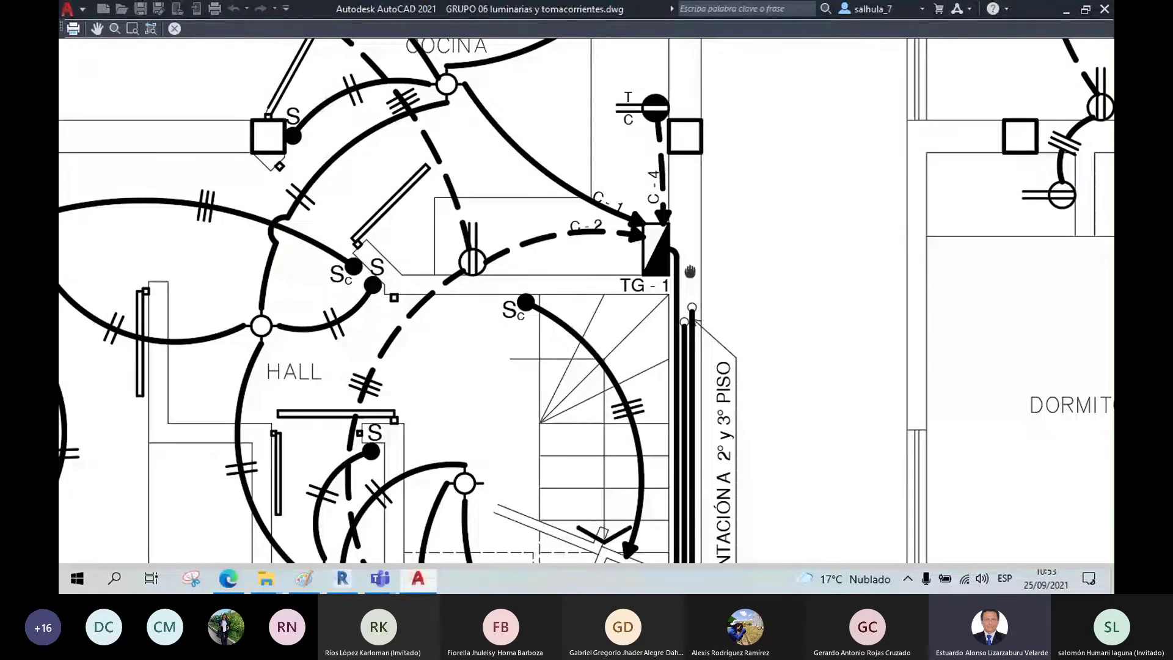
scroll(690, 271, "down", 10)
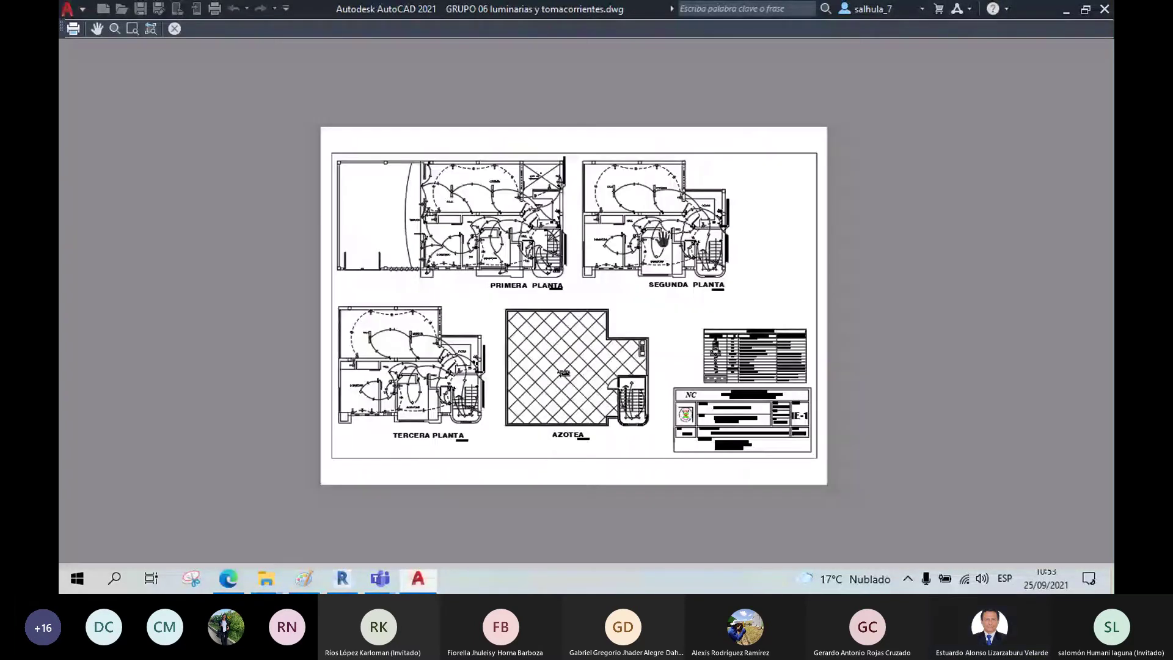
scroll(731, 219, "up", 4)
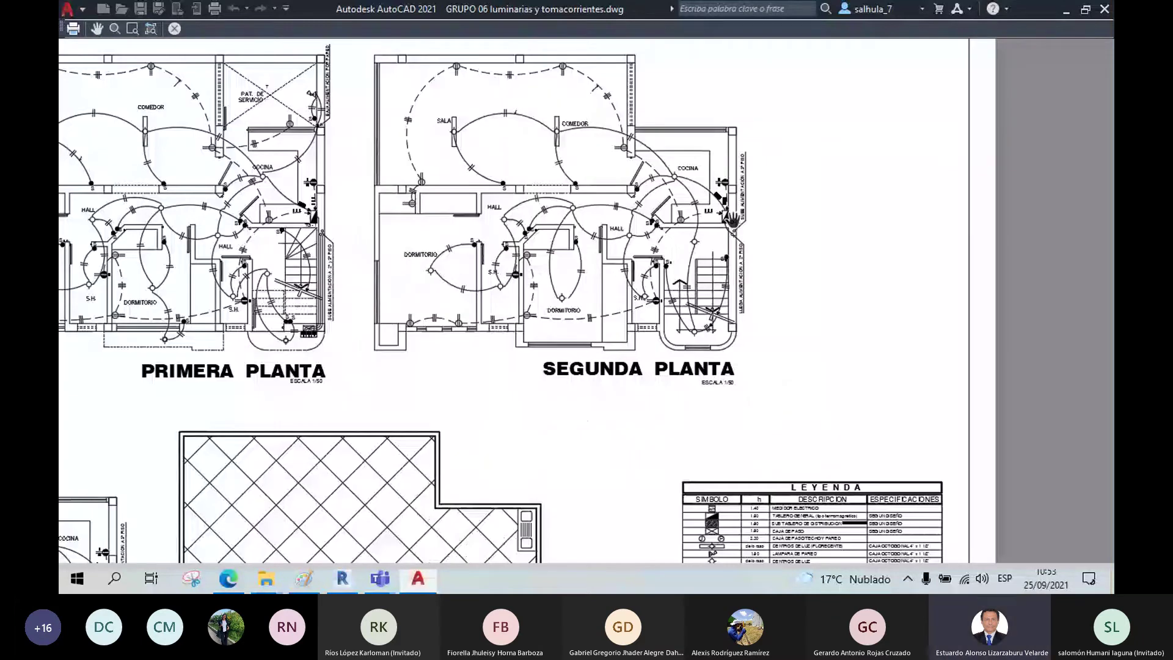
left_click_drag(732, 219, 1109, 272)
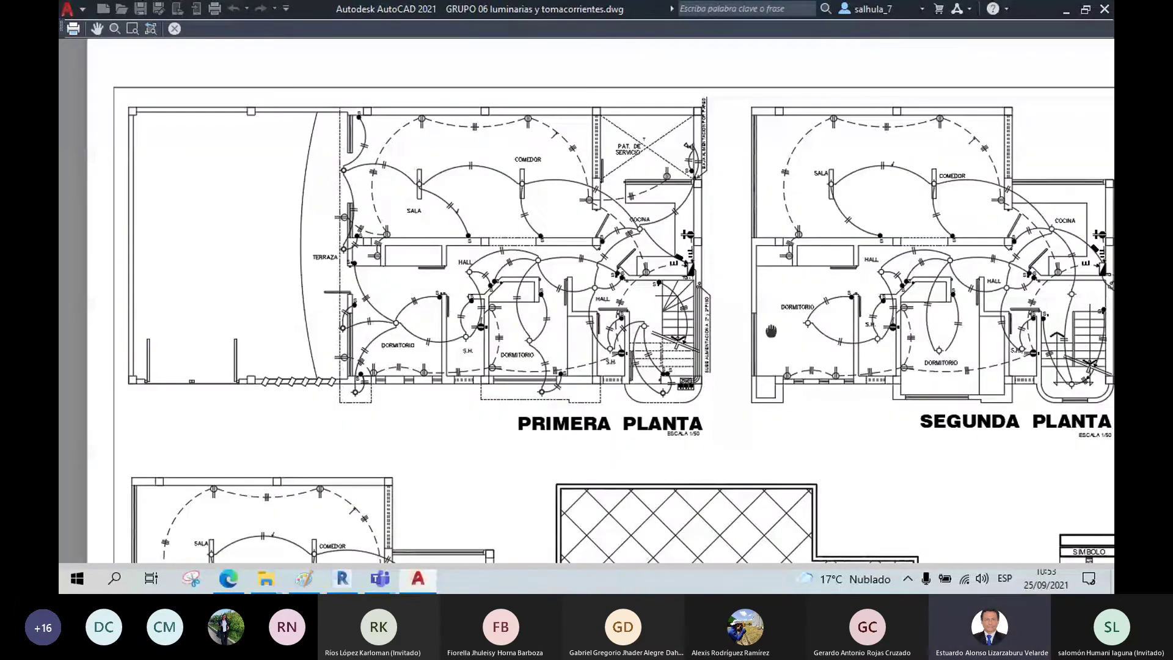
- Trace the feeders from meters wh1, wh2 and wh3 along the staircase wall to TG-1 and the risers for the 2nd and 3rd floors
scroll(771, 331, "up", 6)
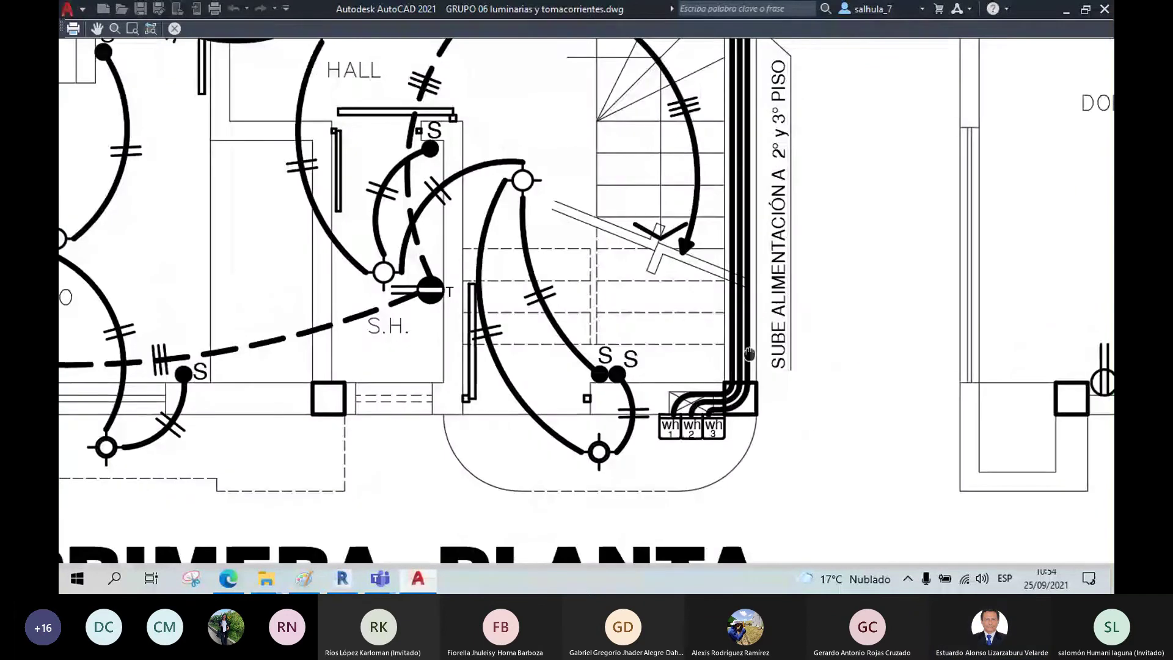
left_click_drag(750, 354, 743, 443)
left_click_drag(741, 147, 741, 261)
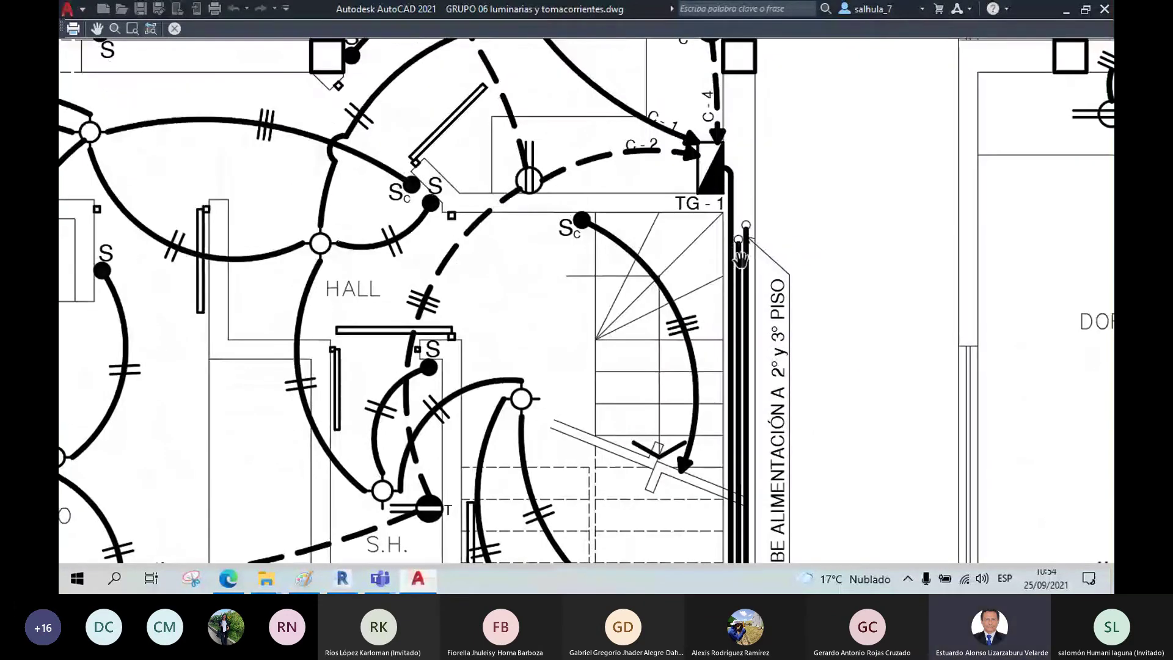
left_click_drag(816, 467, 785, 400)
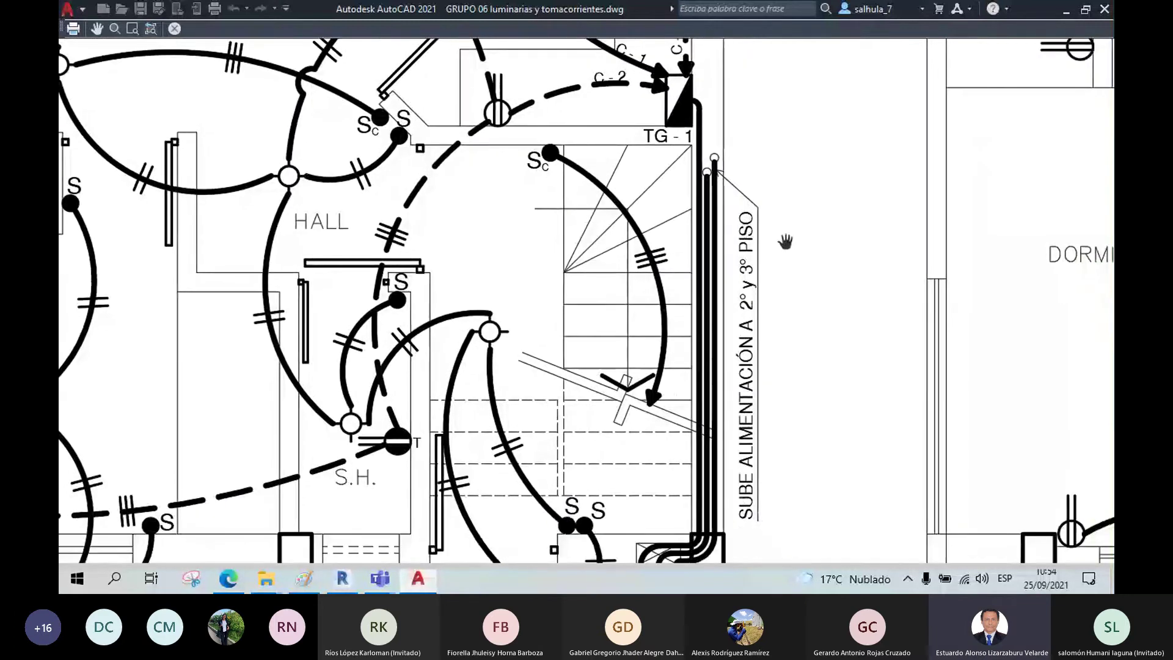
scroll(785, 242, "down", 2)
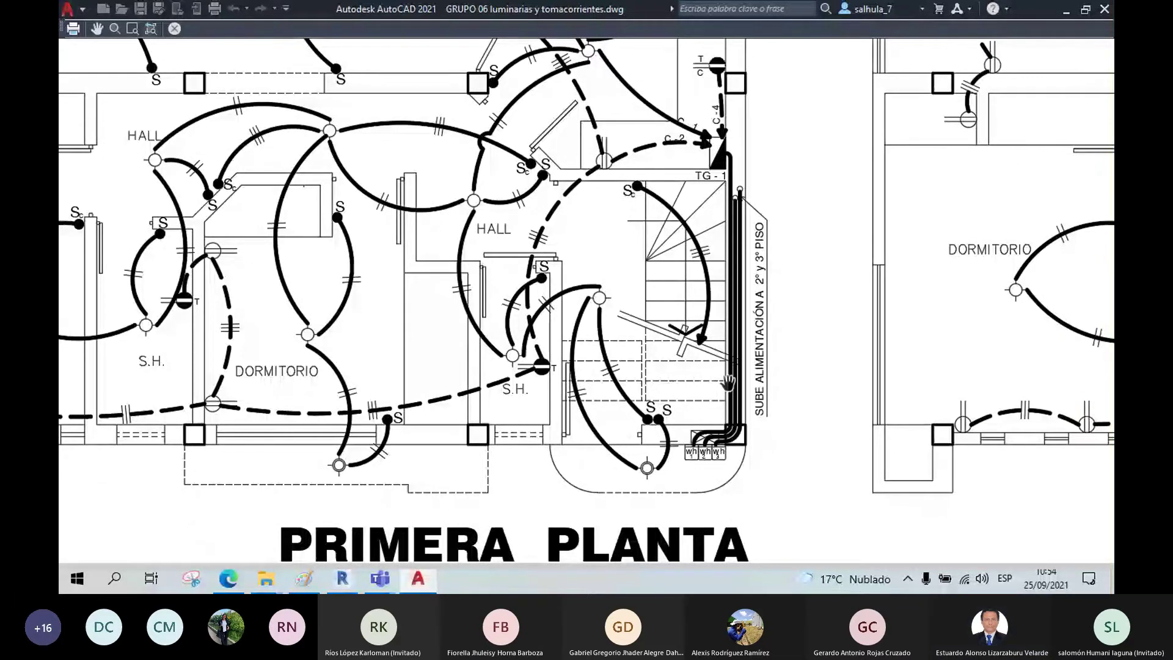
scroll(727, 382, "down", 3)
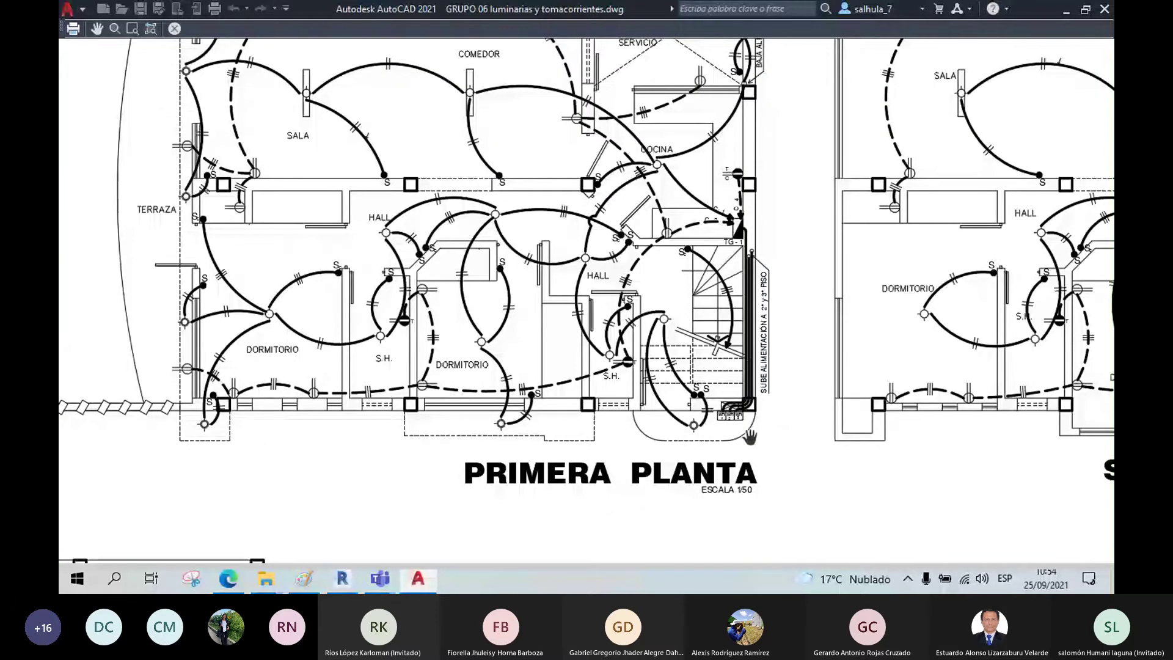
scroll(748, 435, "up", 4)
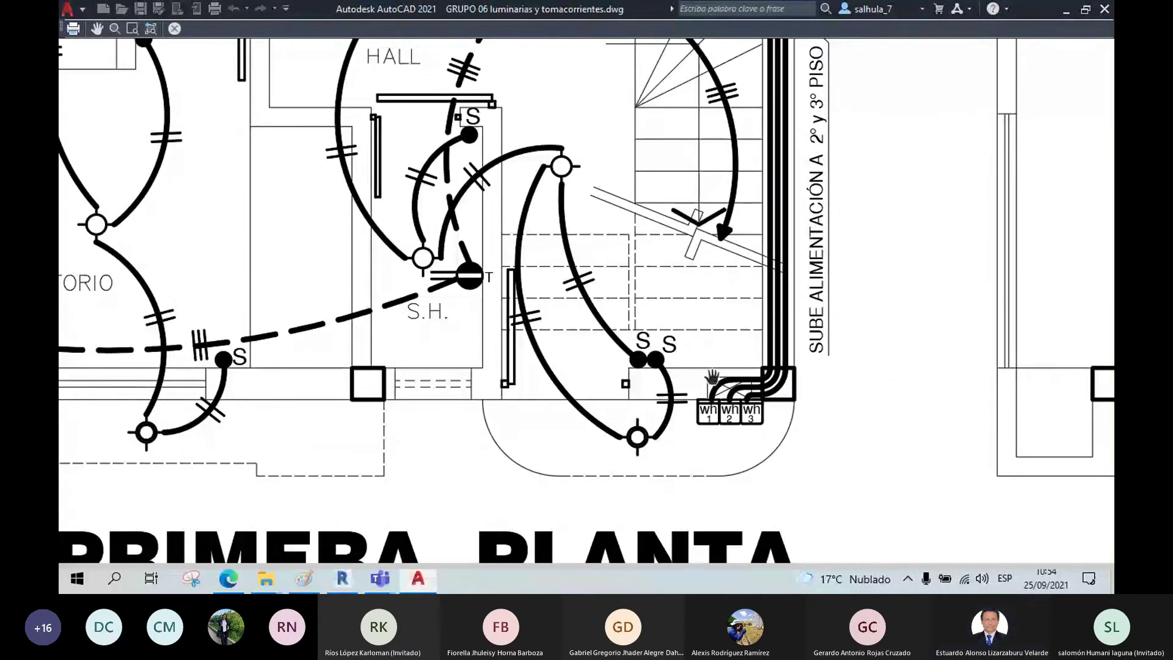
- Review the whole IE-1 sheet, covering the first, second and third floor plans, the AZOTEA plan and the legend
scroll(713, 376, "down", 6)
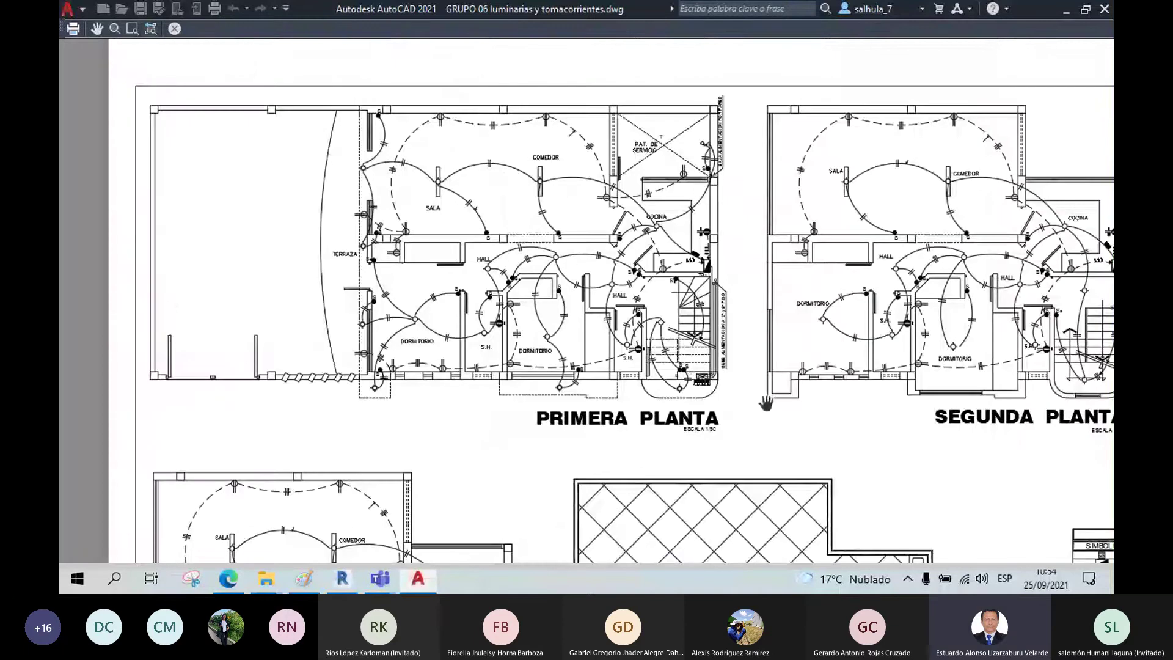
left_click_drag(766, 404, 738, 336)
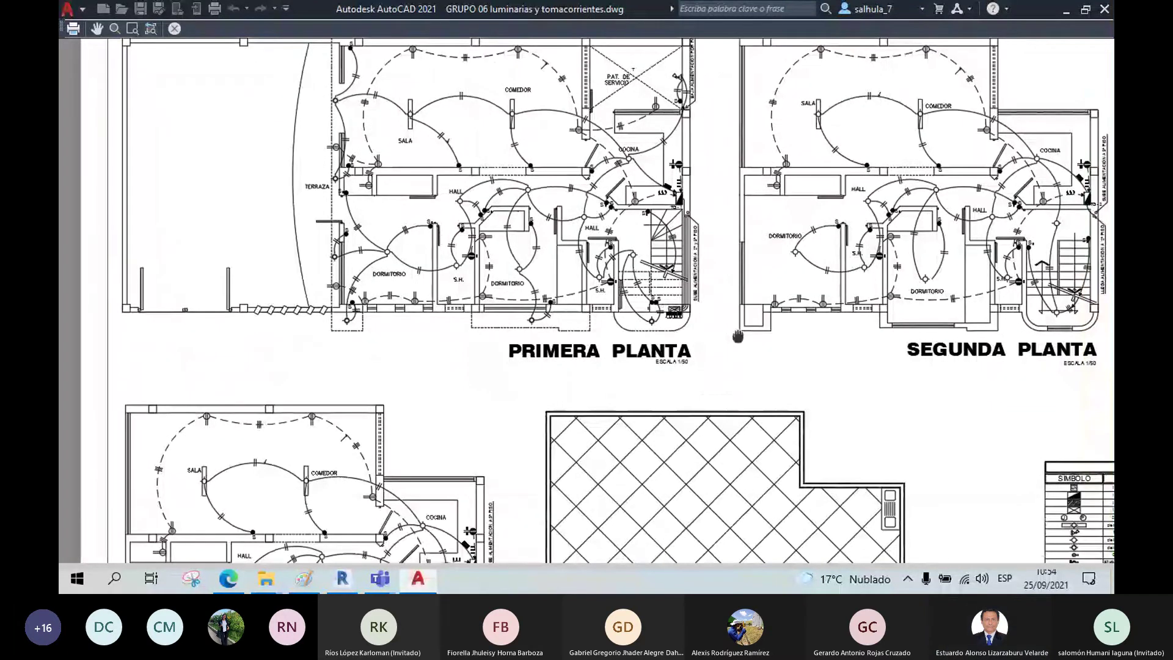
scroll(685, 296, "down", 2)
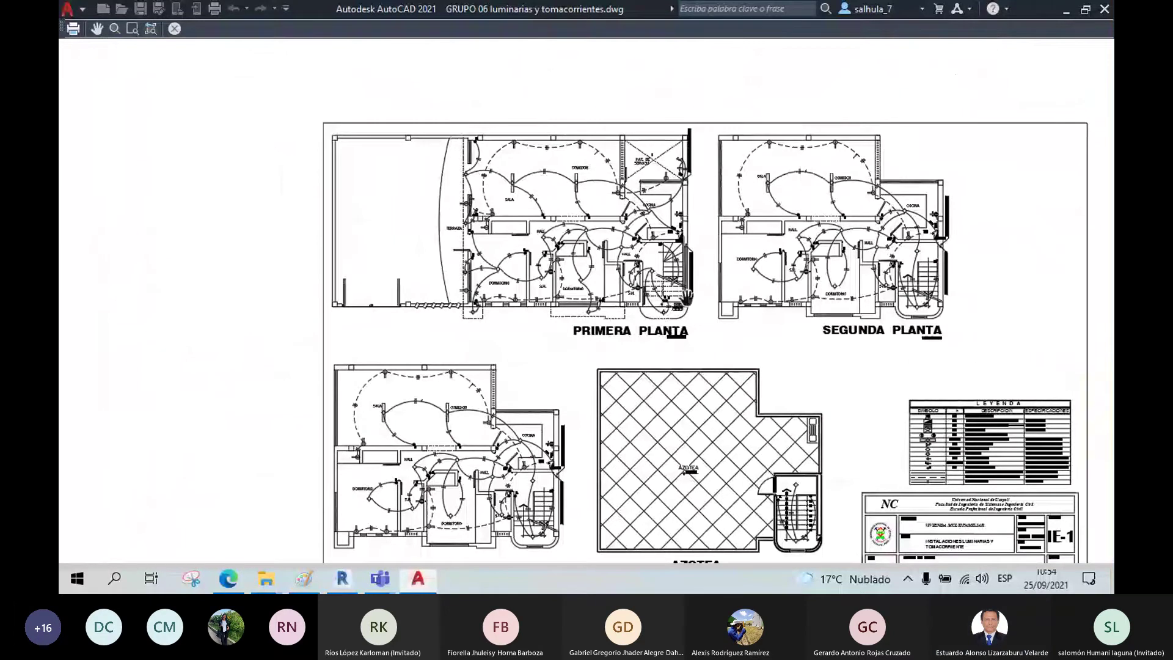
left_click_drag(689, 298, 605, 235)
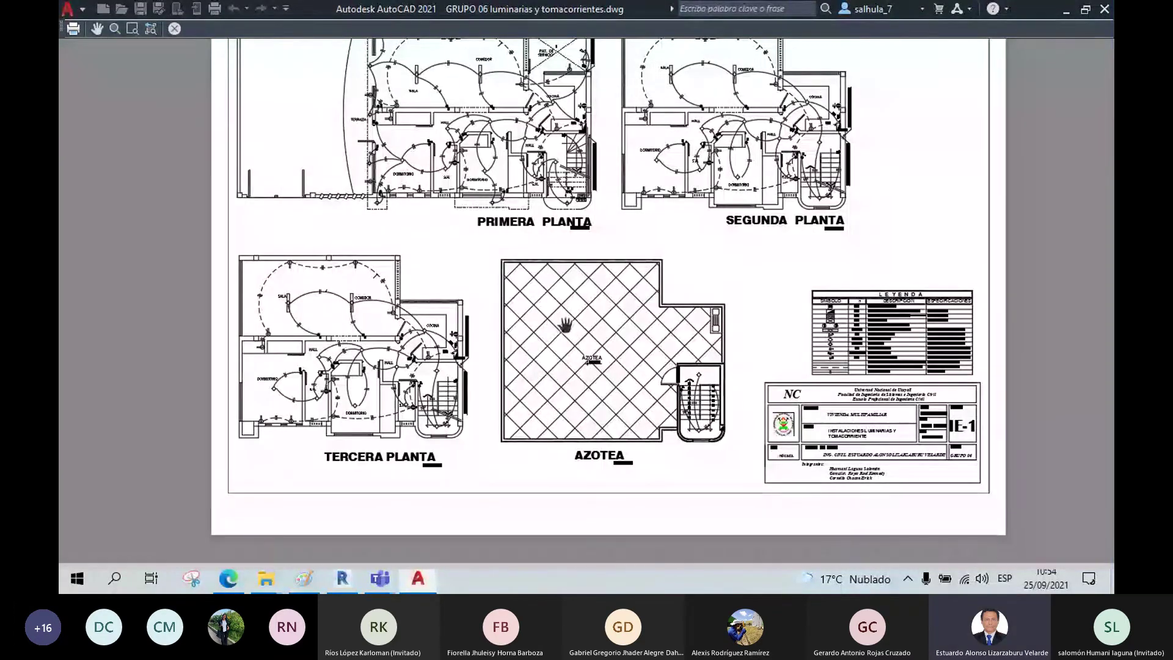
mouse_move(542, 178)
left_mouse_down()
mouse_move(592, 213)
mouse_move(630, 263)
left_mouse_up()
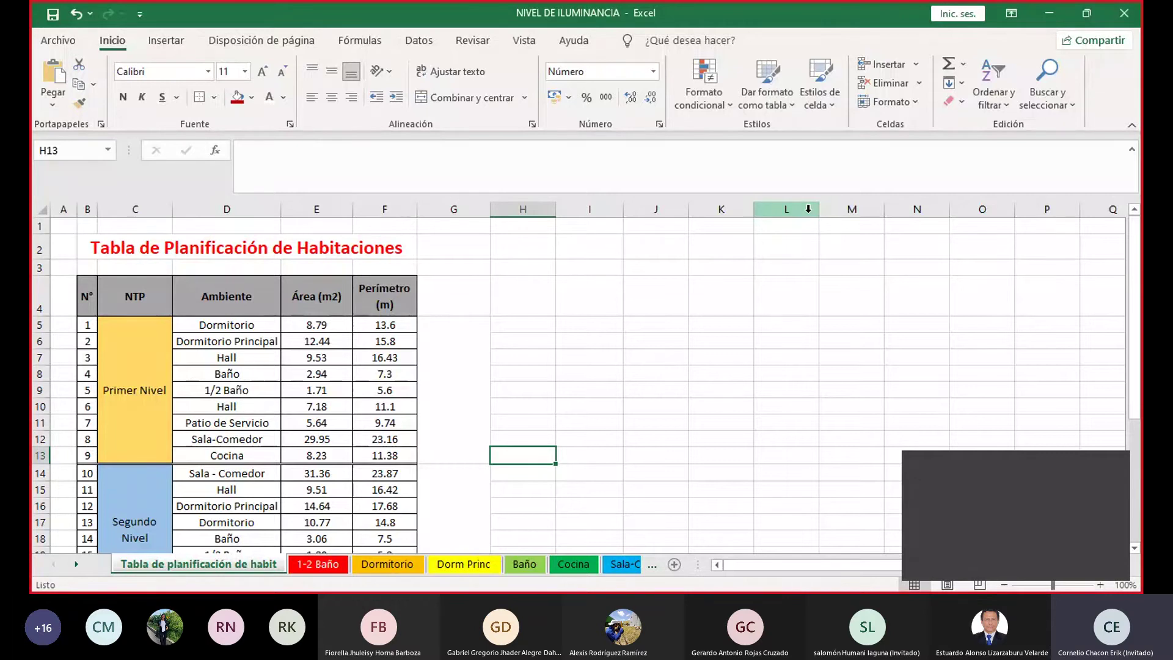
- Switch to the NIVEL DE ILUMINANCIA workbook in Excel and show the 1-2 Baño illuminance calculation sheet
left_click(317, 564)
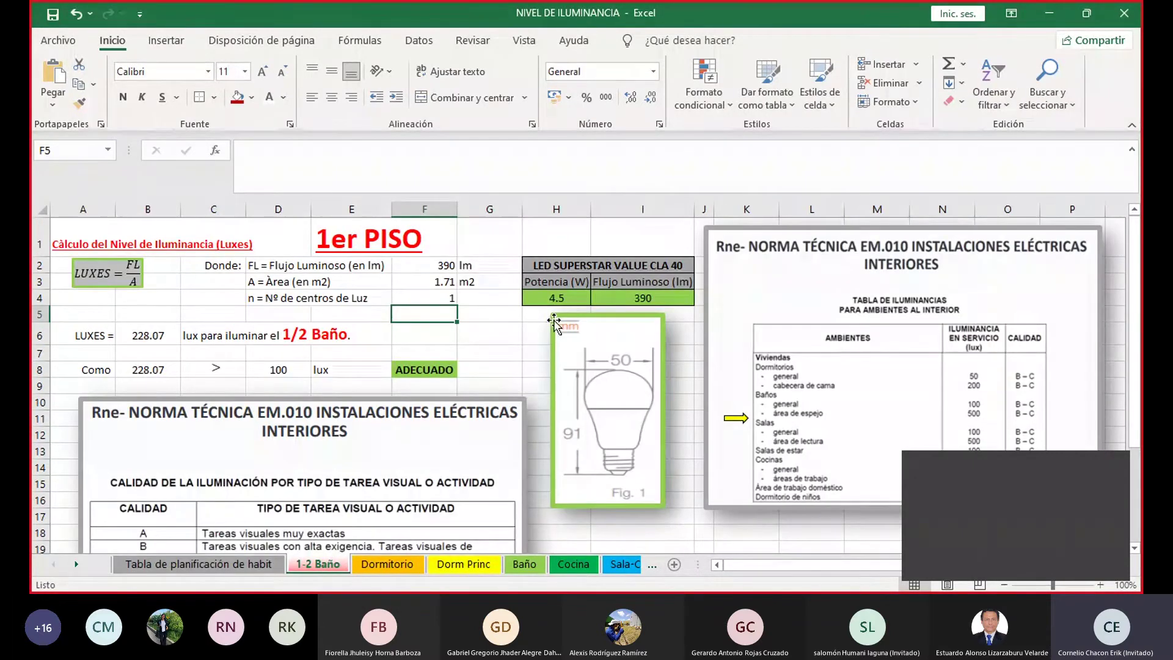